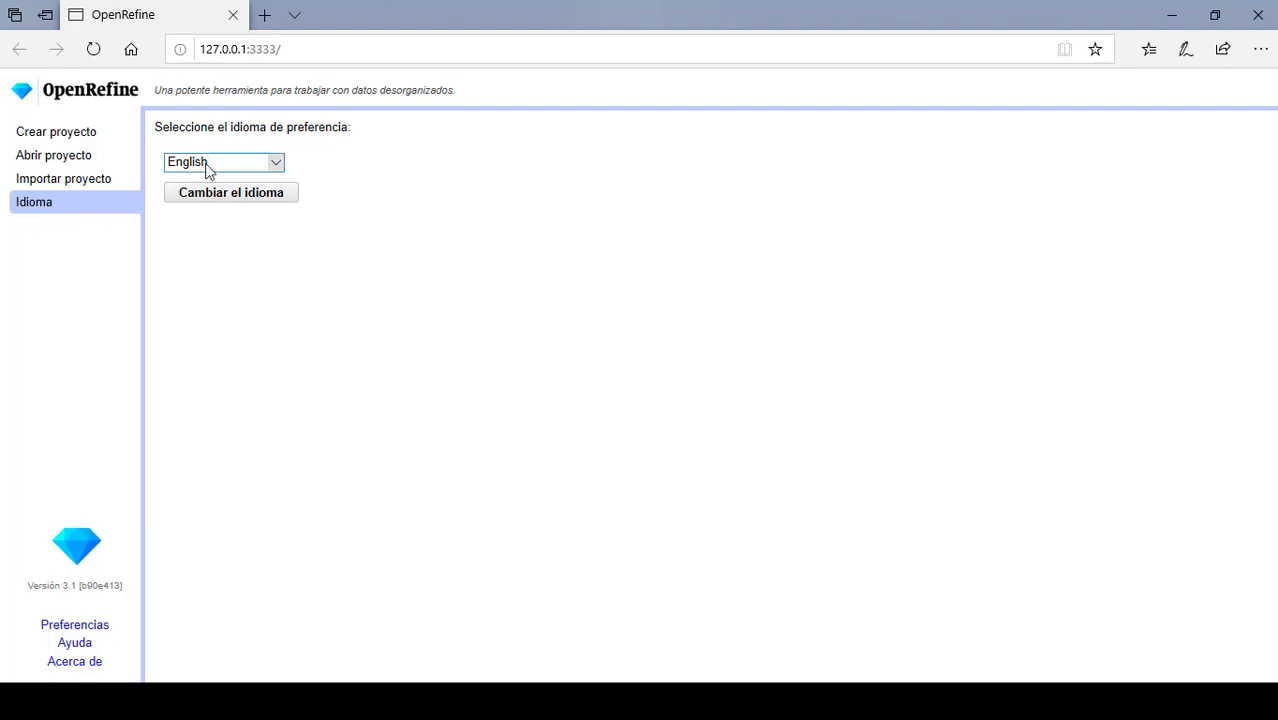
- Change the interface language to Español and accept the page refresh
click(276, 164)
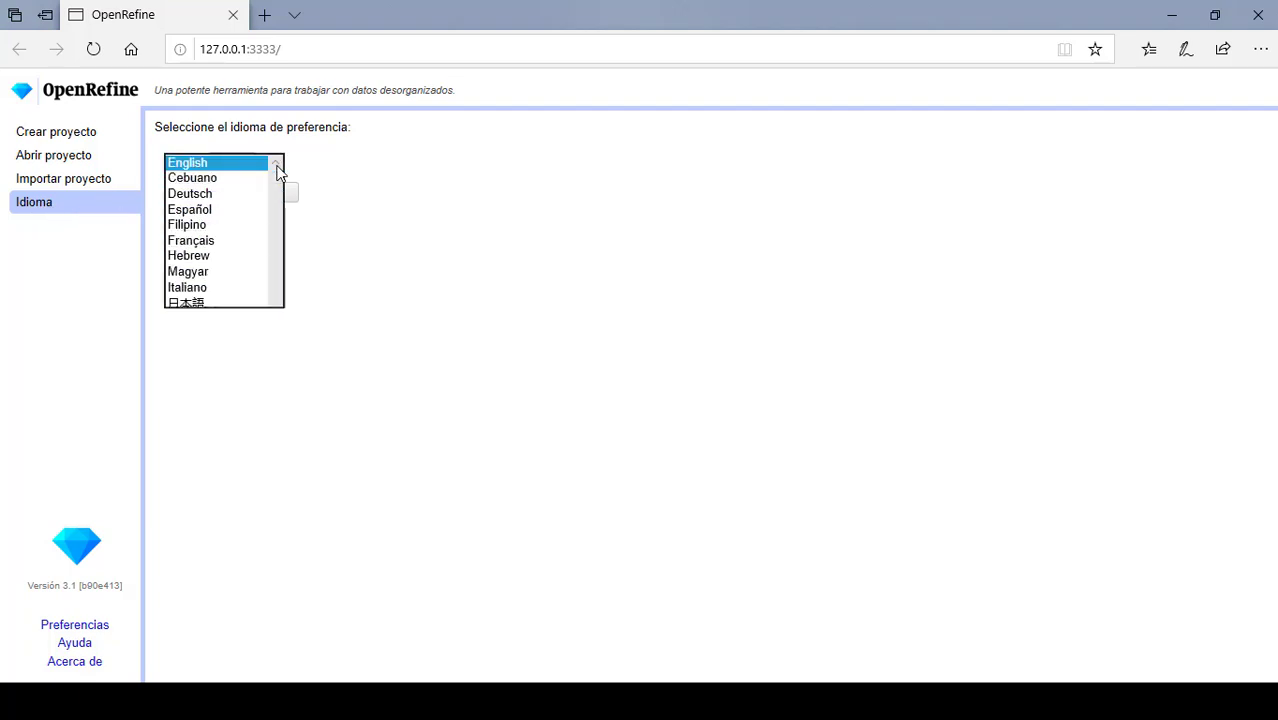
click(230, 211)
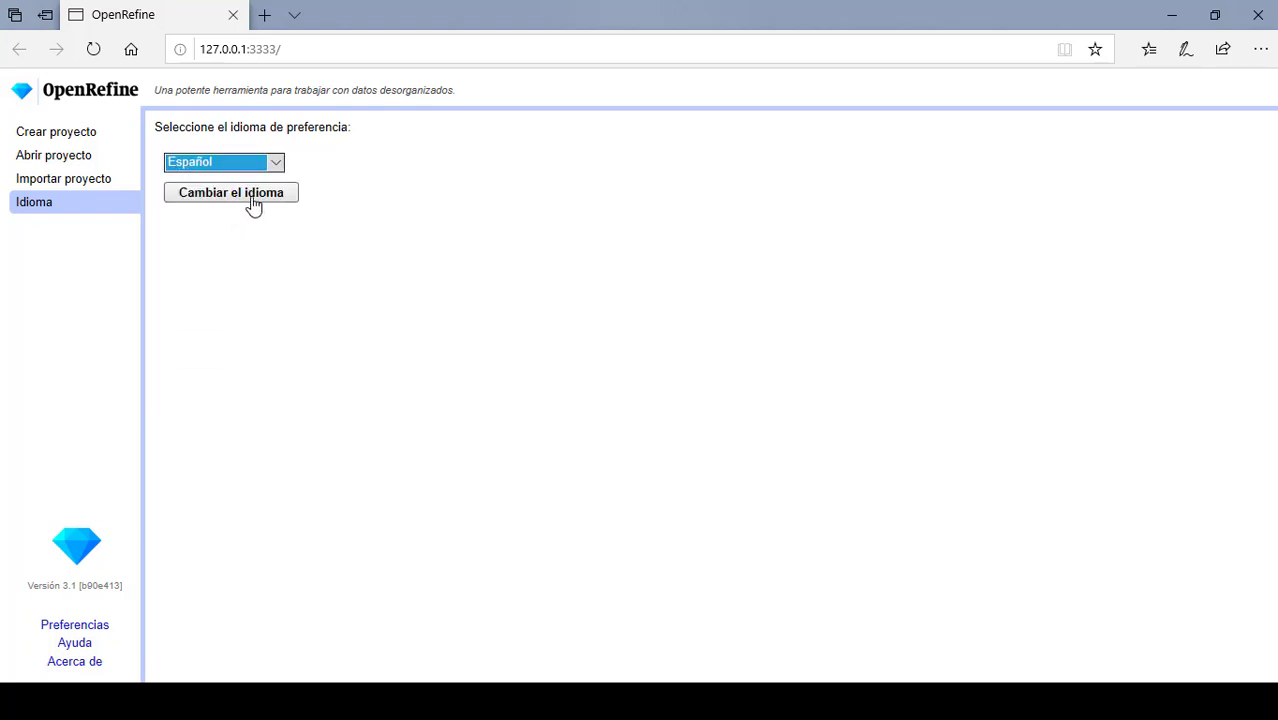
click(262, 204)
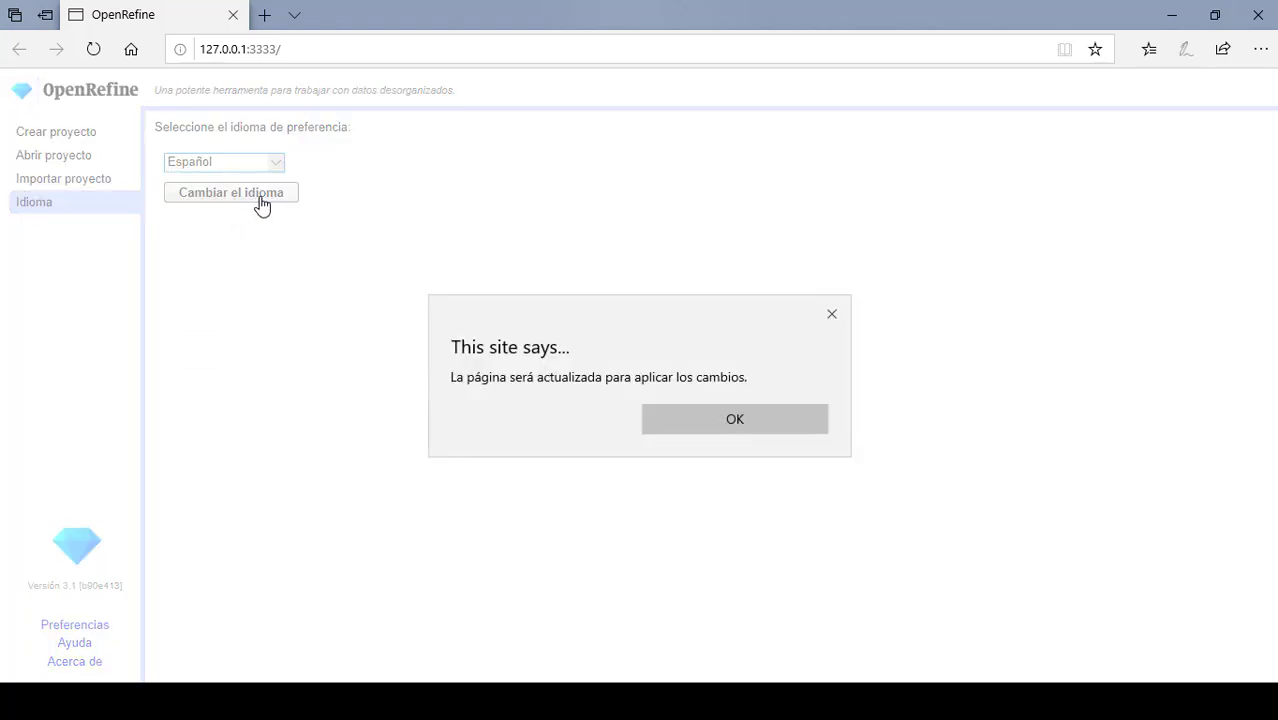
click(687, 424)
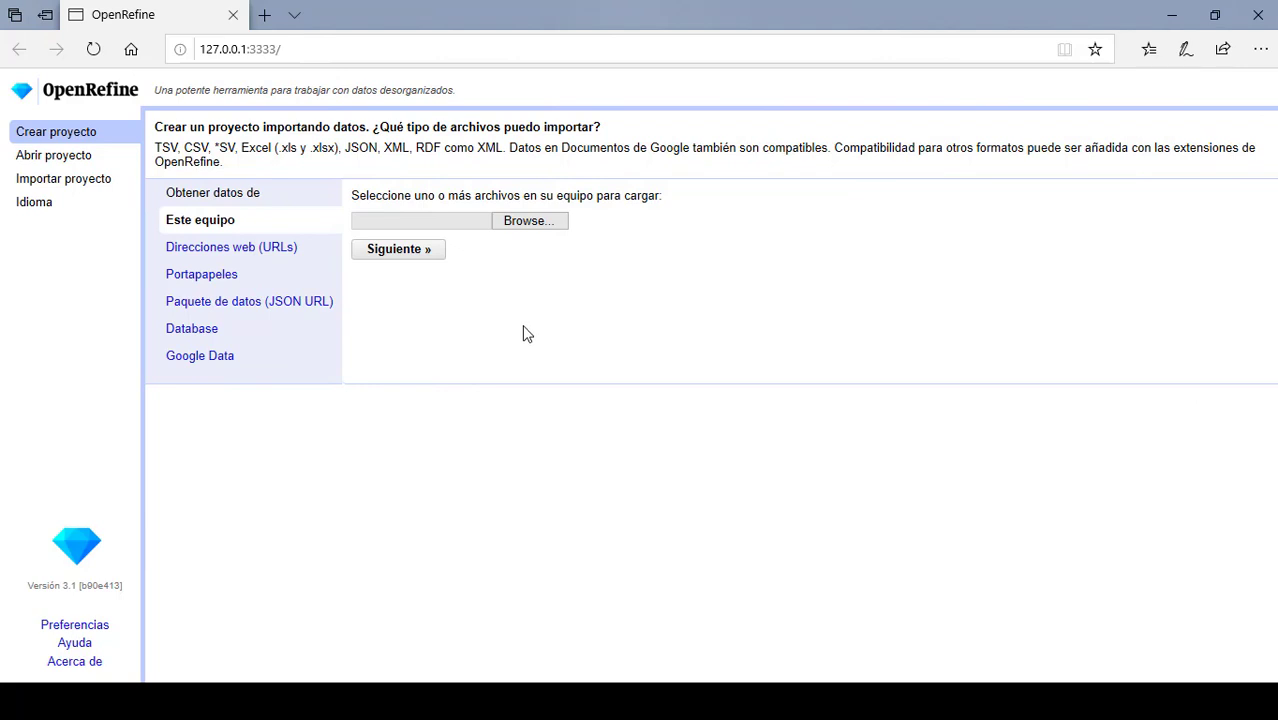
- Load the OpenRefine exercise data file from this computer and continue to its import options
click(532, 220)
double_click(216, 155)
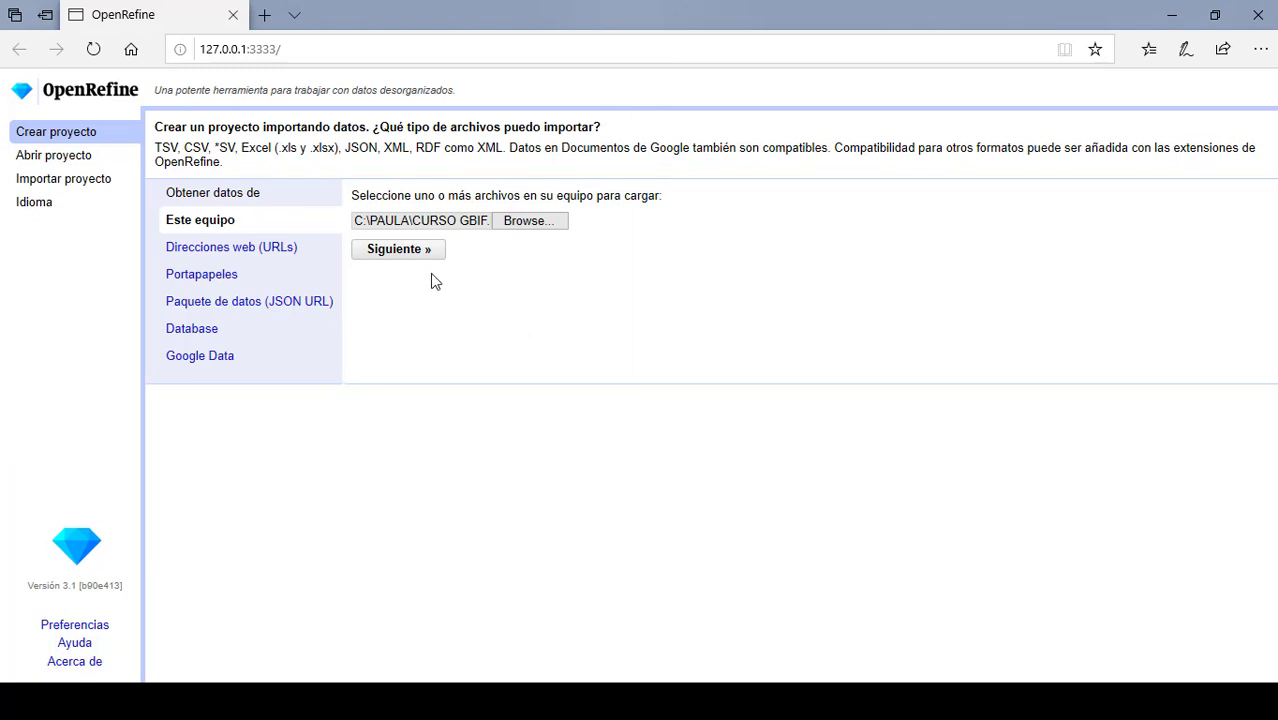
click(398, 249)
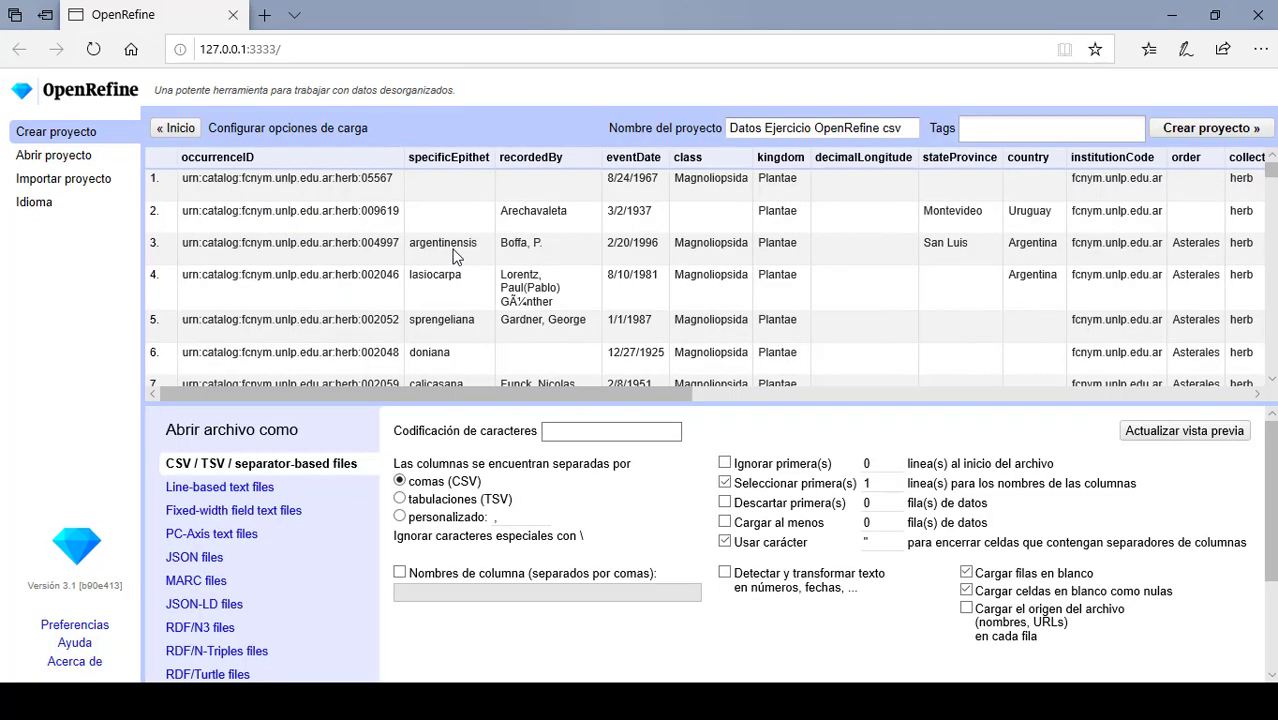
- Rename the new project as "Ejercicio de Prueba"
drag(470, 393, 437, 432)
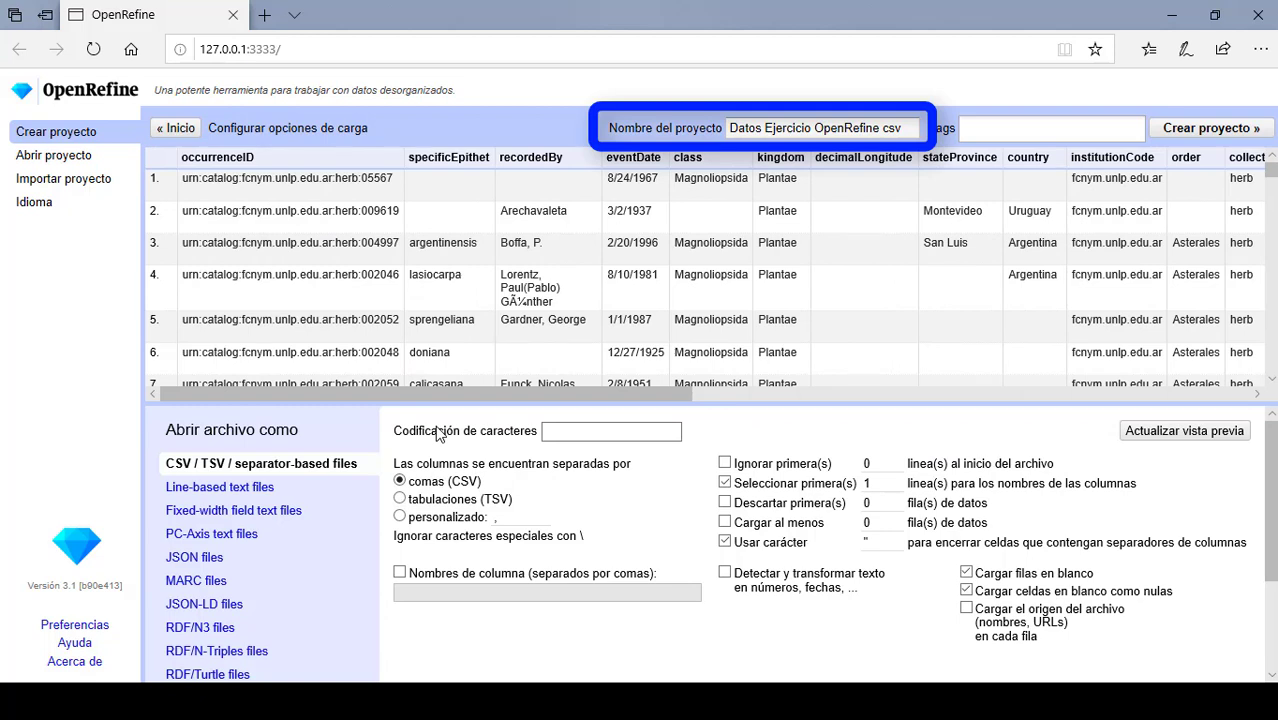
triple_click(806, 128)
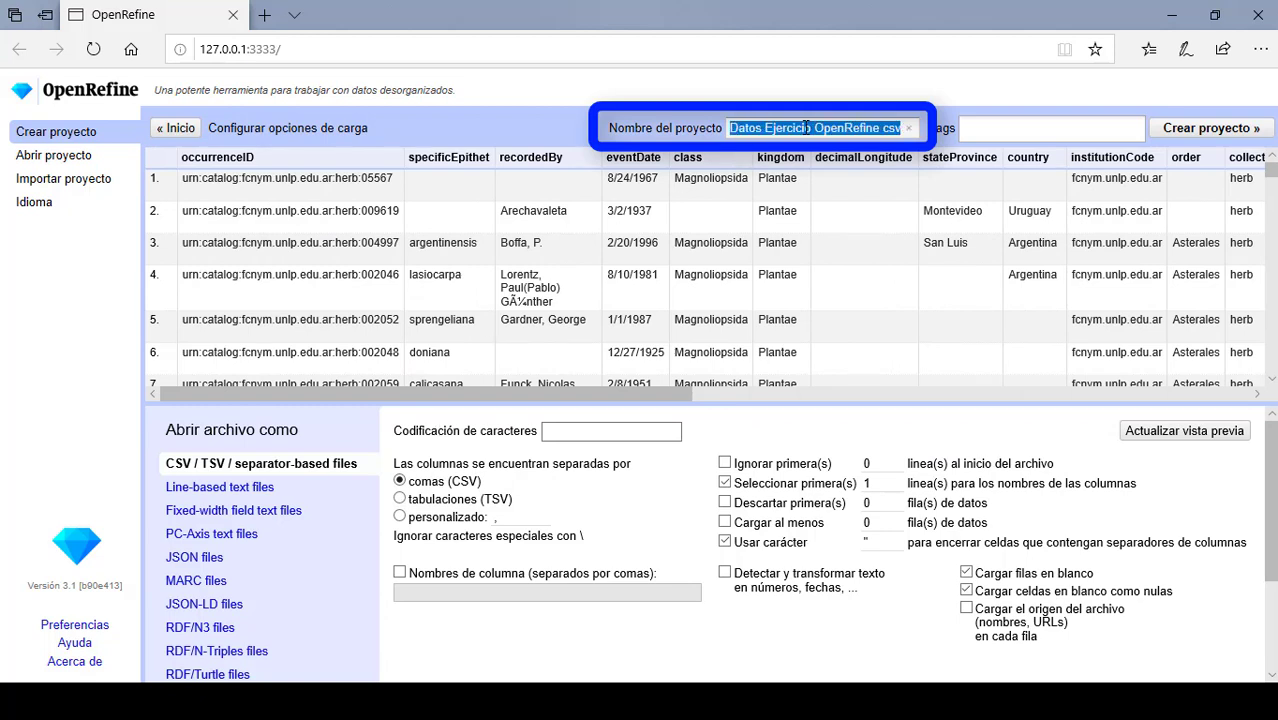
text(Ejercicio)
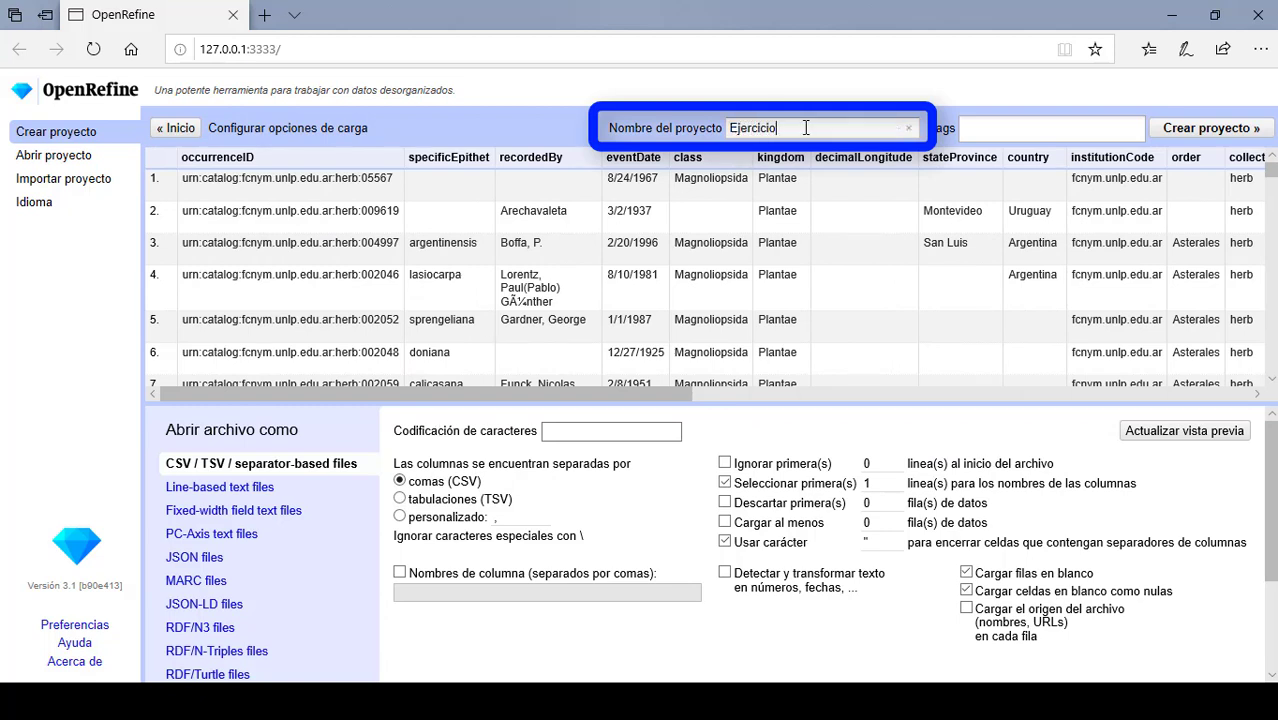
text( de Pue)
key(BackSpace)
key(BackSpace)
text(ueba)
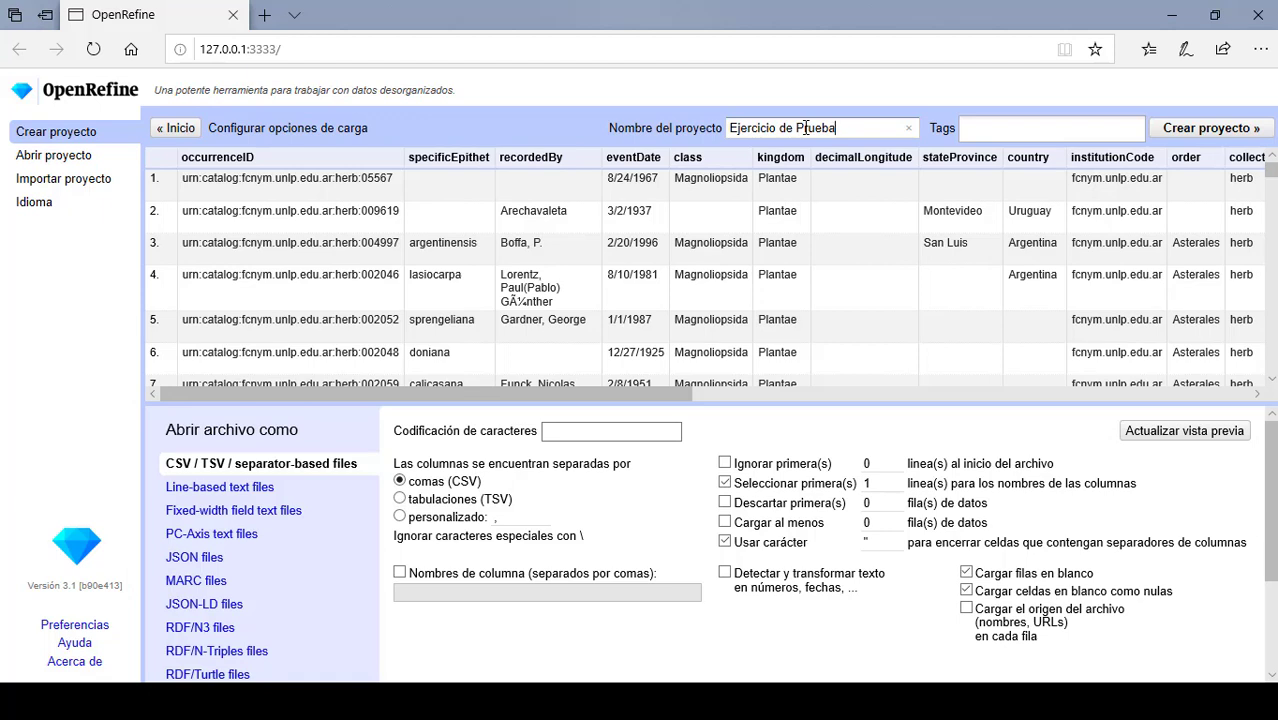
- Set the character encoding of the imported file to UTF-8 after checking the list of all encodings
click(586, 435)
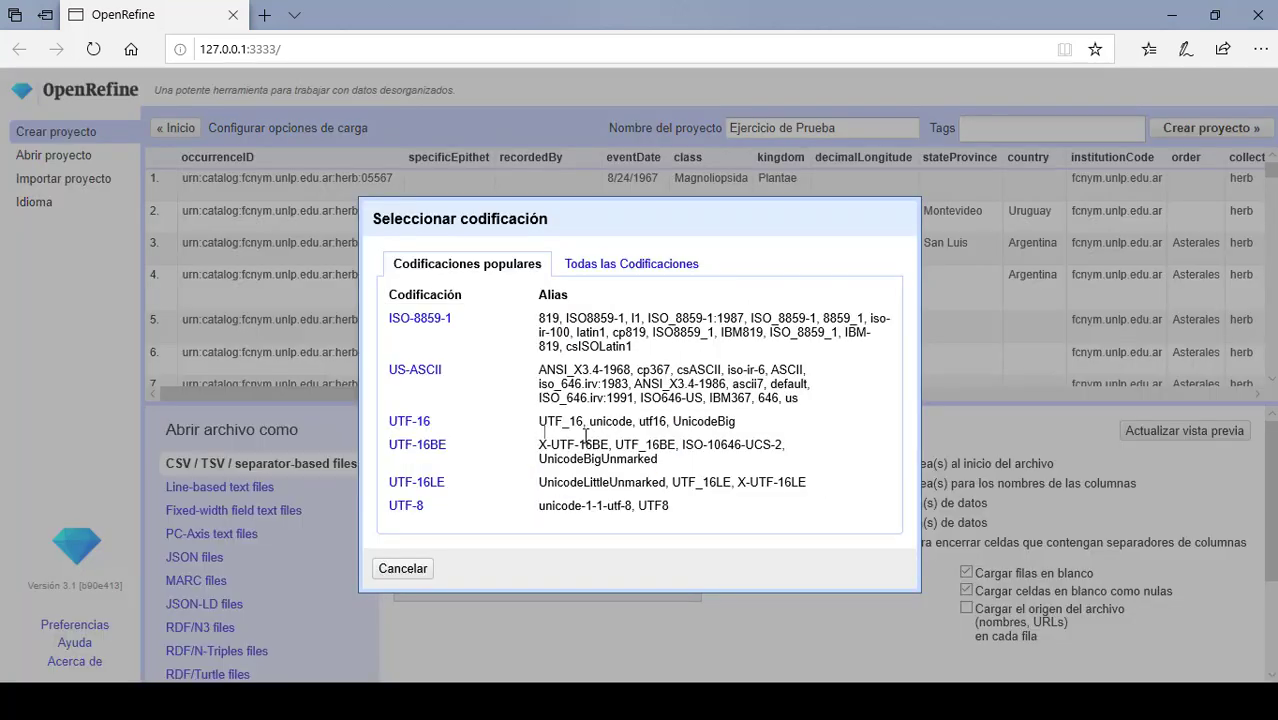
click(648, 270)
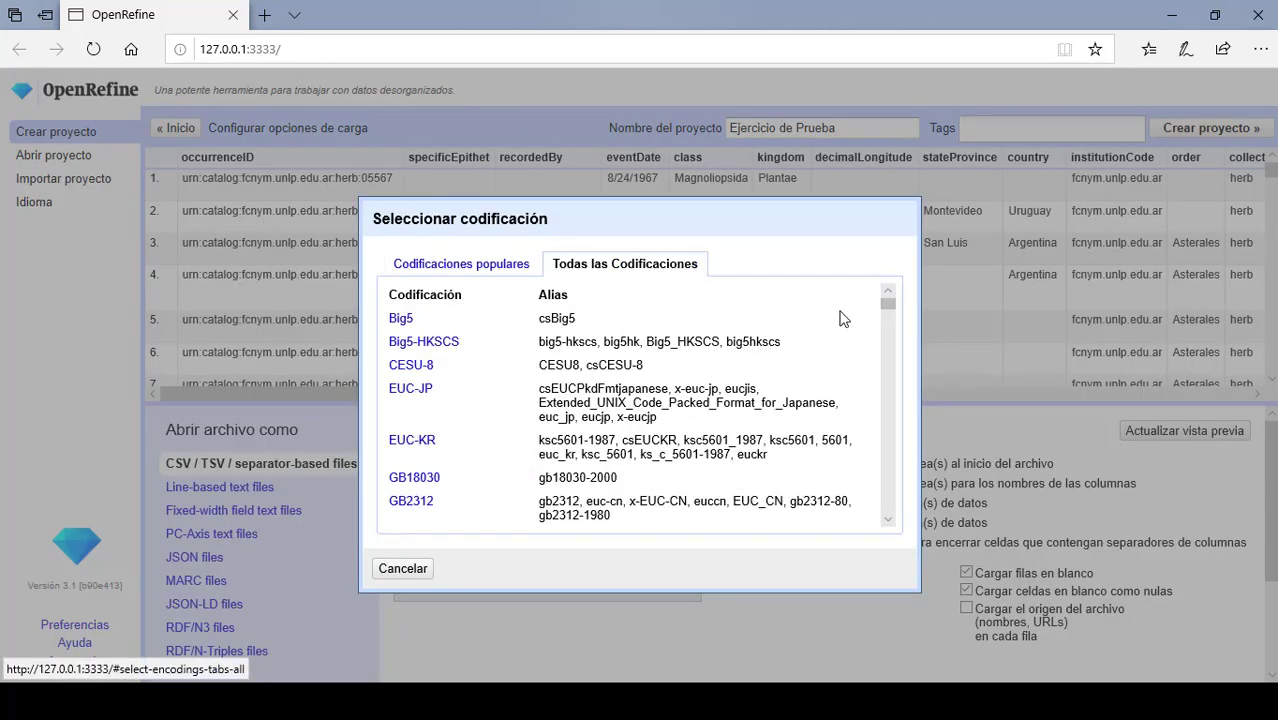
mouse_move(888, 303)
mouse_down()
mouse_move(890, 330)
mouse_move(887, 297)
mouse_up()
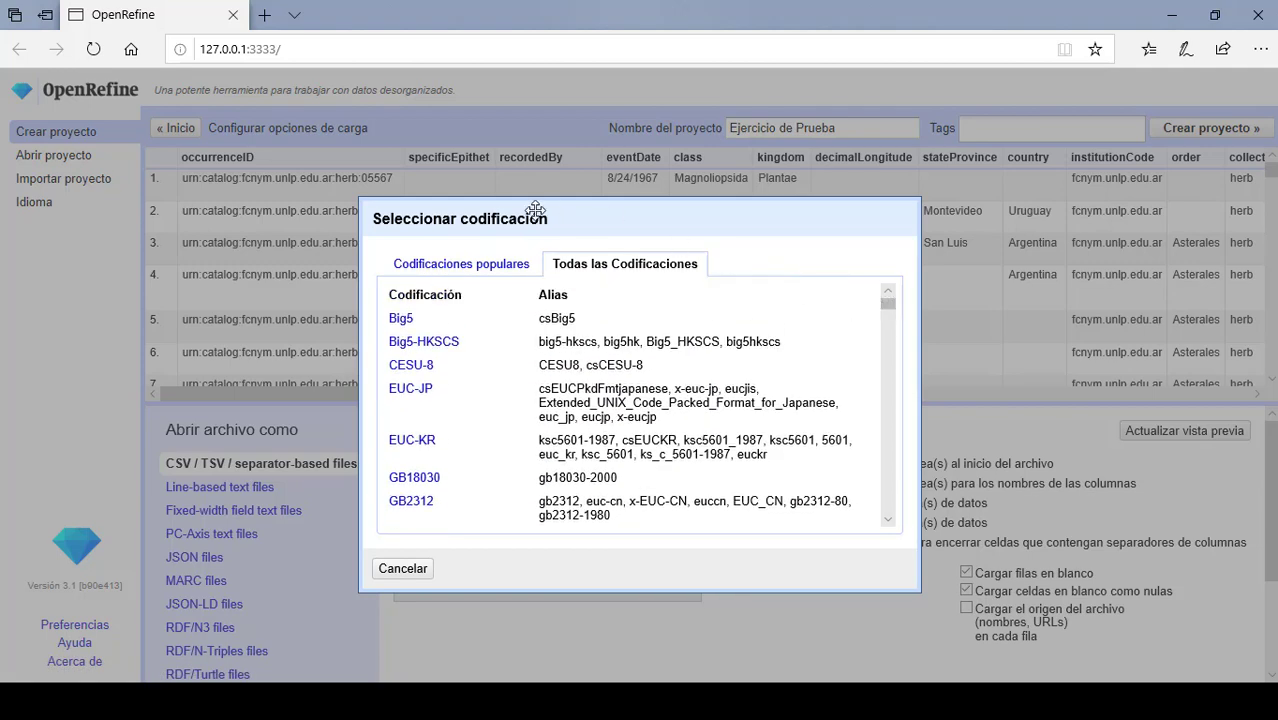
click(478, 266)
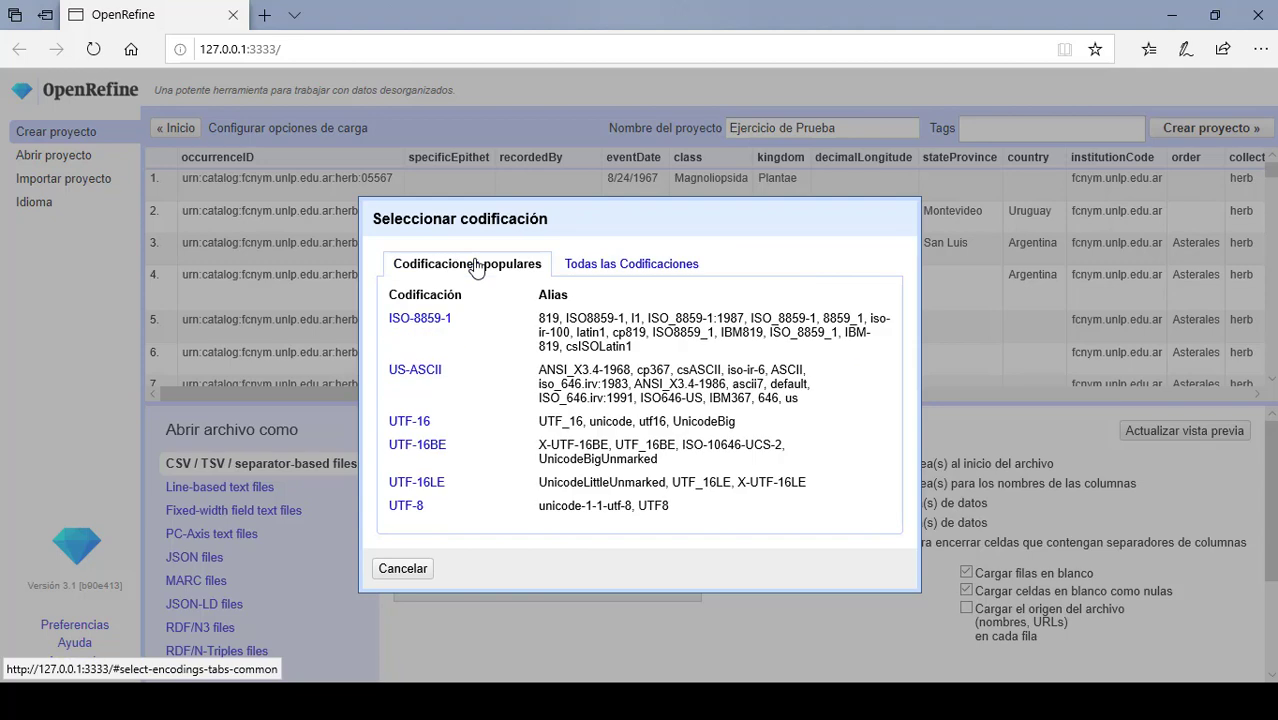
click(405, 507)
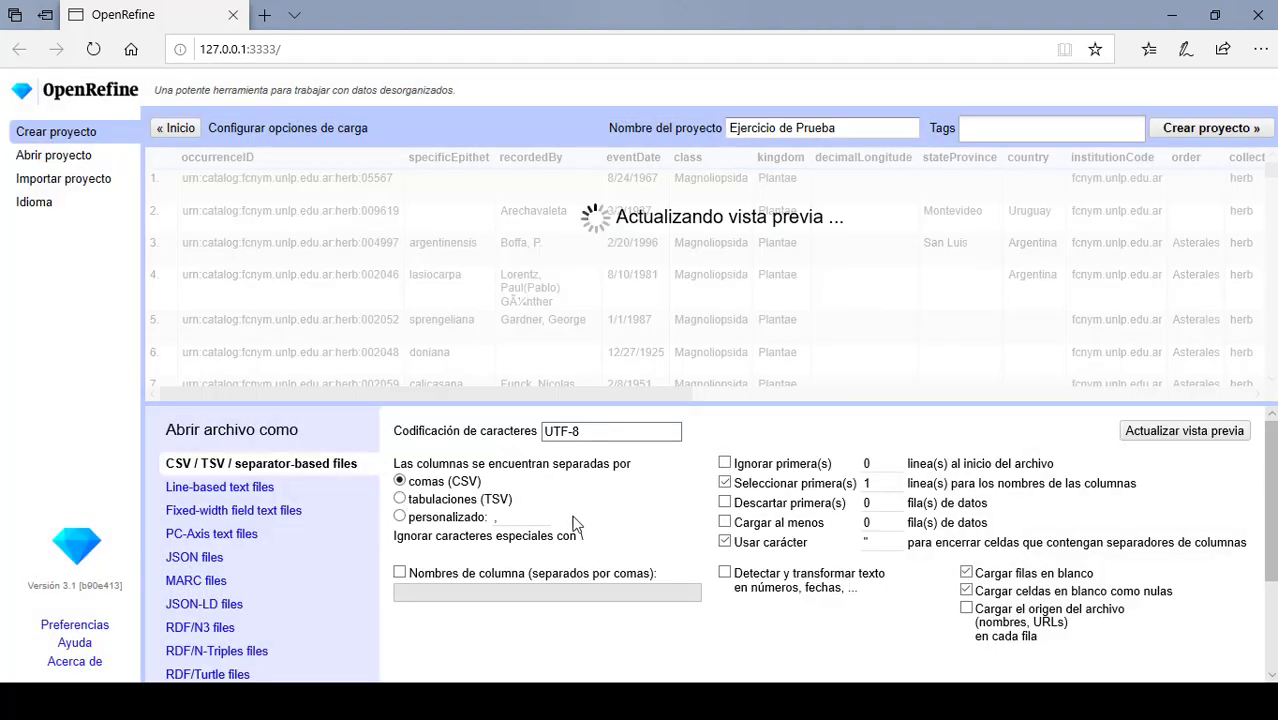
- Create the project with the detection and conversion of text into numbers and dates turned off
click(725, 576)
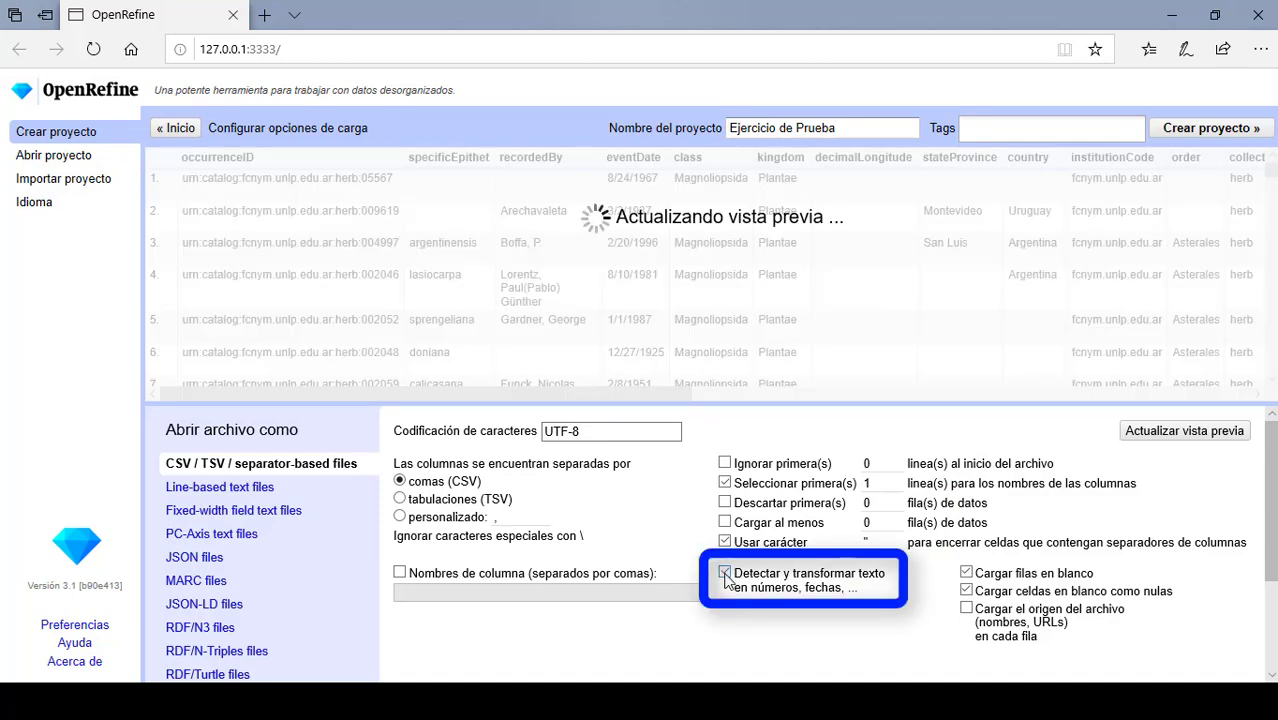
click(725, 576)
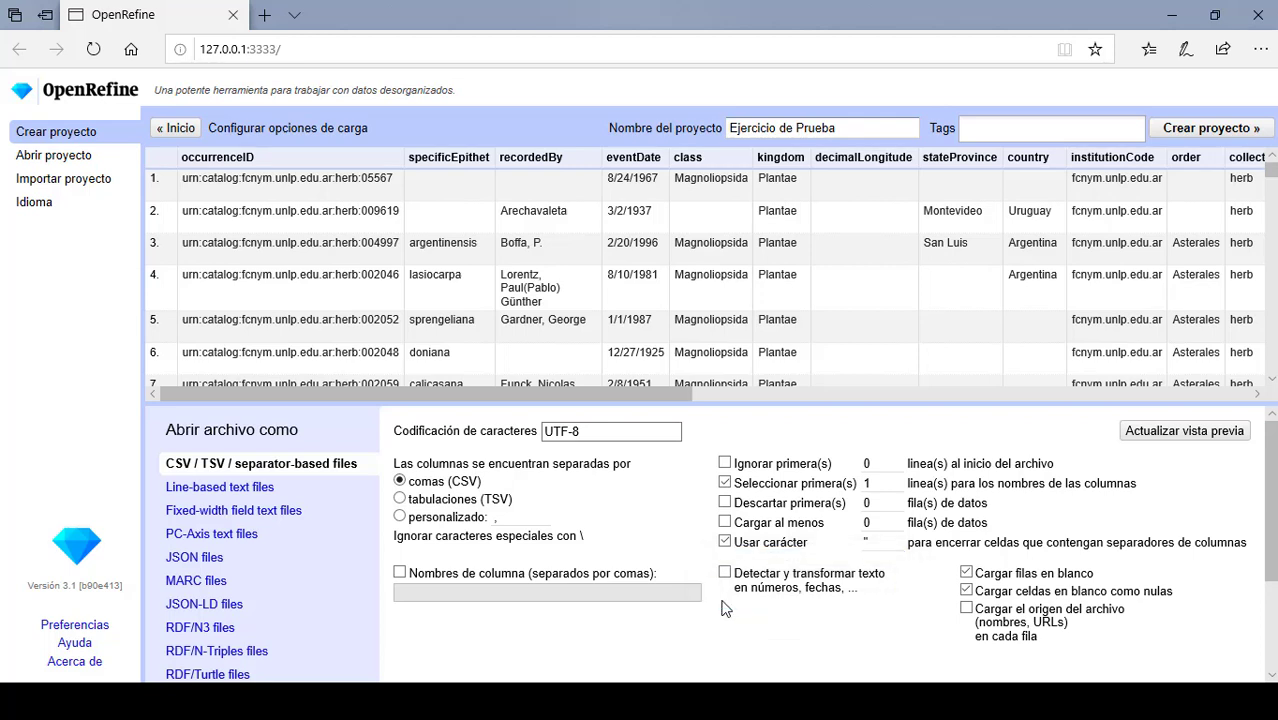
click(1183, 129)
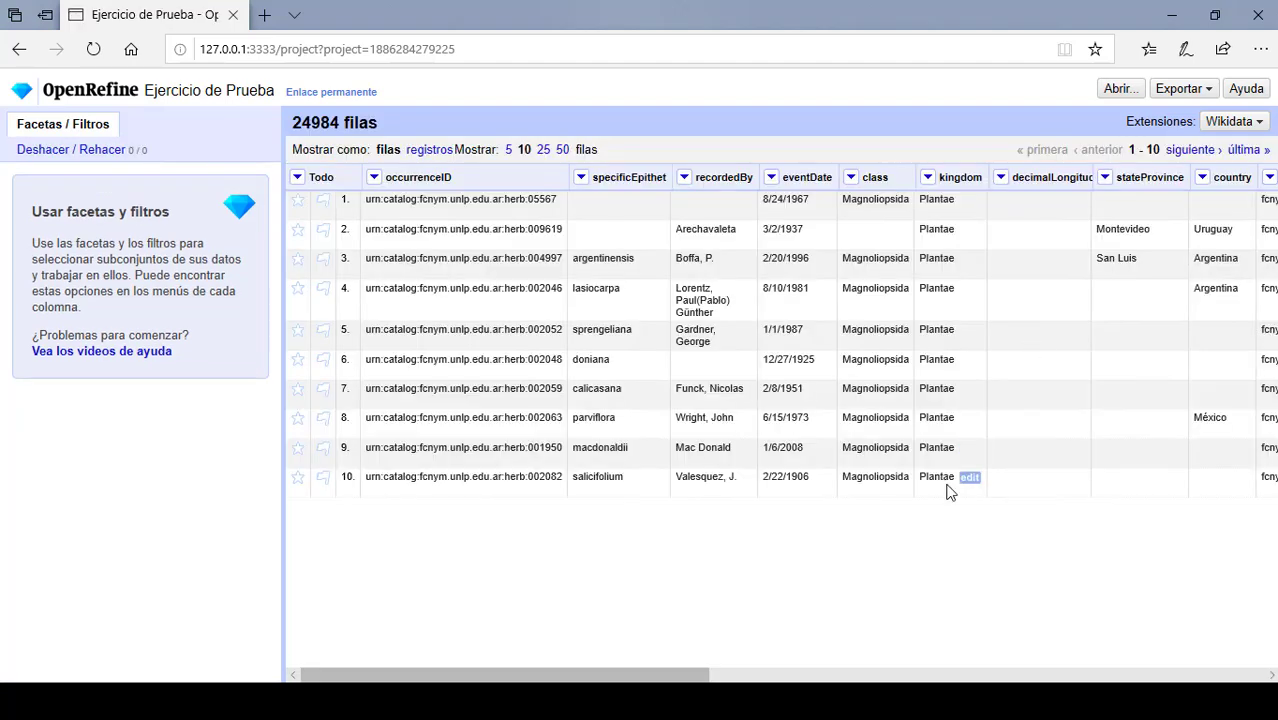
mouse_move(688, 679)
mouse_down()
mouse_move(1200, 677)
mouse_move(696, 677)
mouse_up()
click(855, 181)
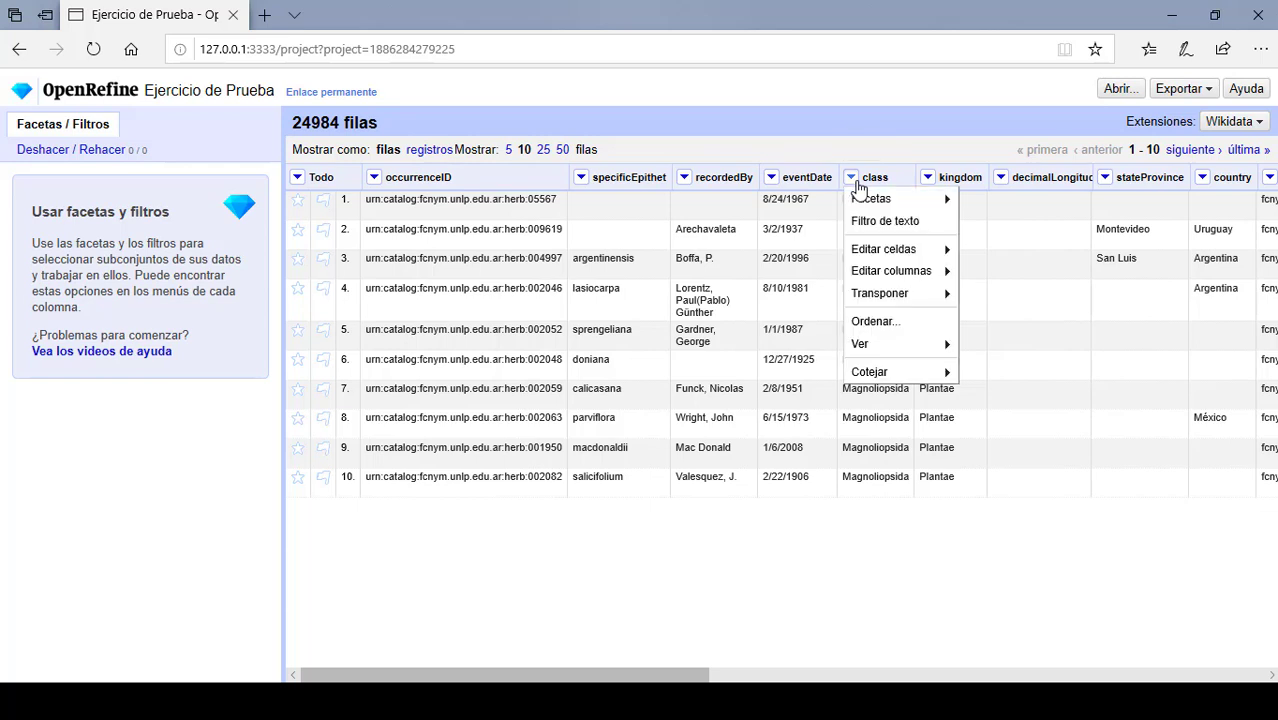
mouse_move(919, 272)
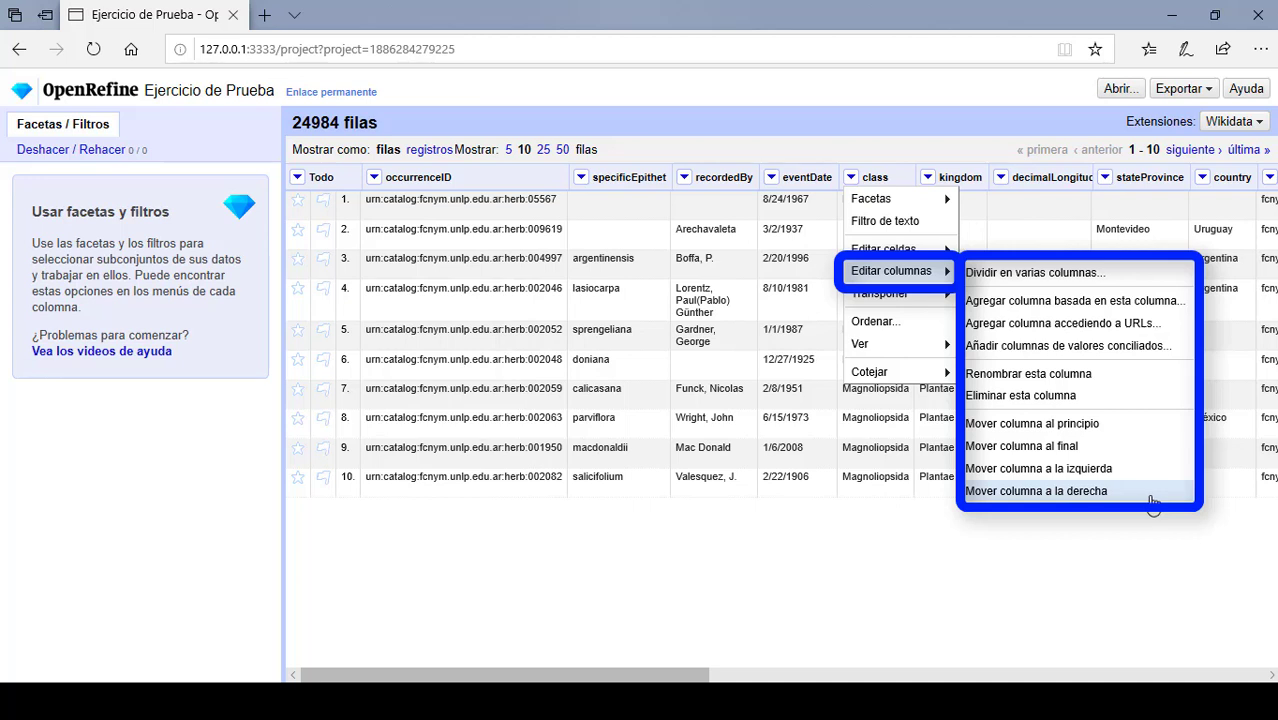
click(1131, 557)
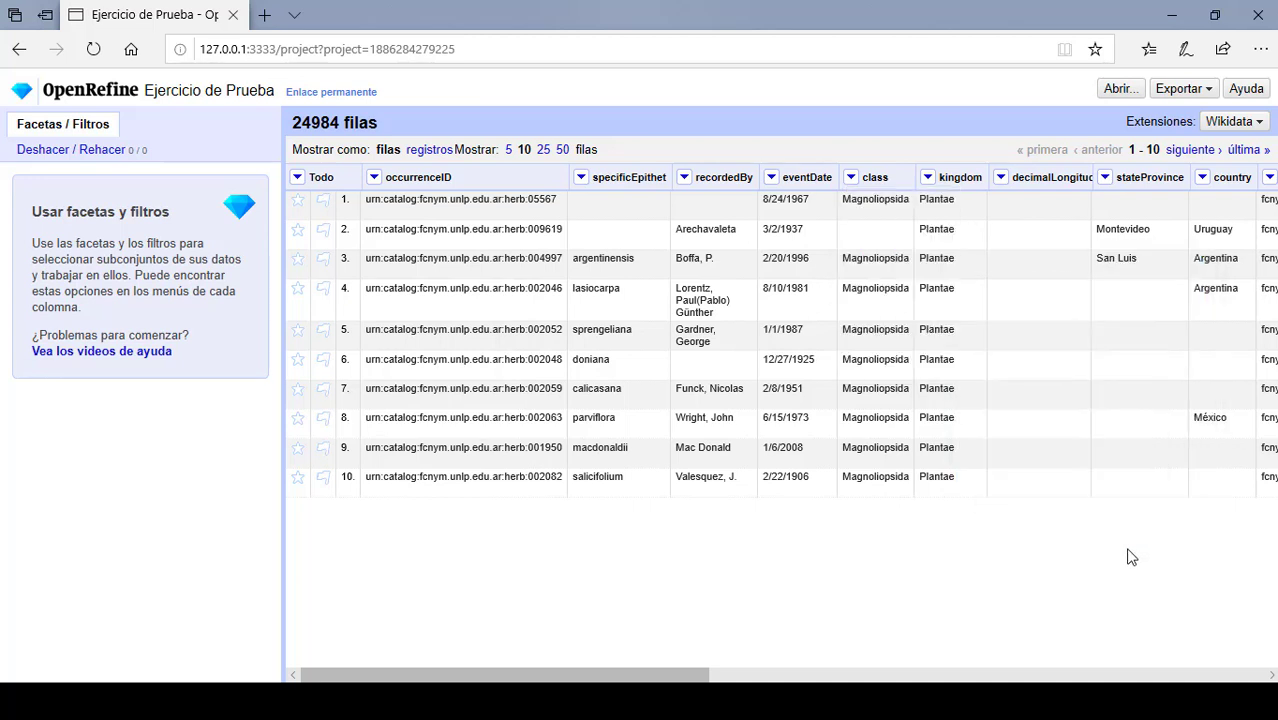
- Reorder the columns so that collectionCode and institutionCode follow occurrenceID, and kingdom sits between recordedBy and eventDate
click(297, 178)
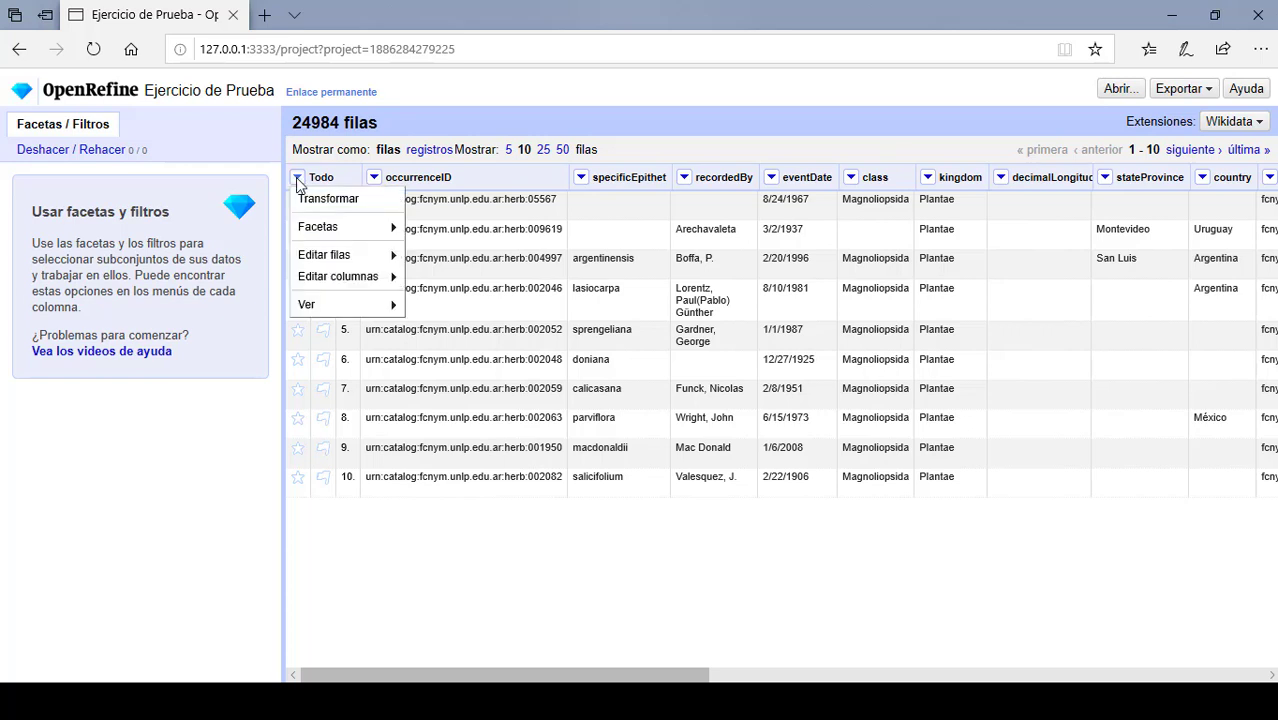
mouse_move(380, 286)
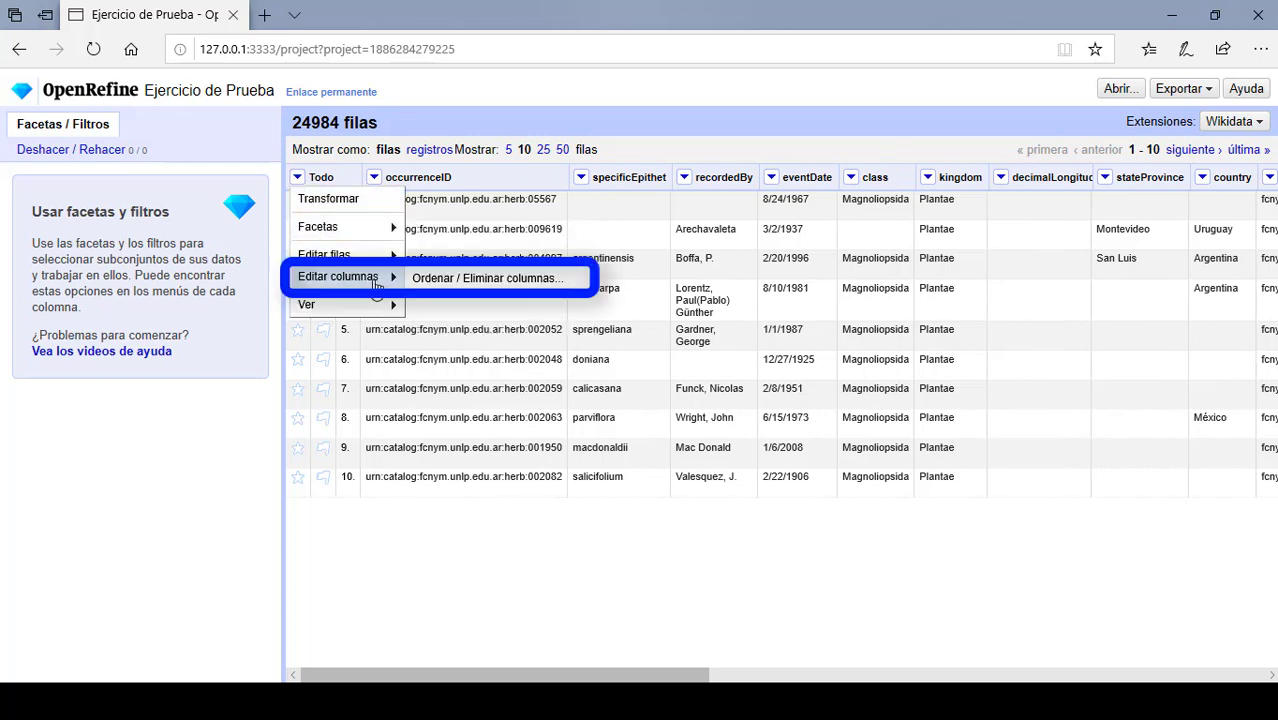
click(446, 286)
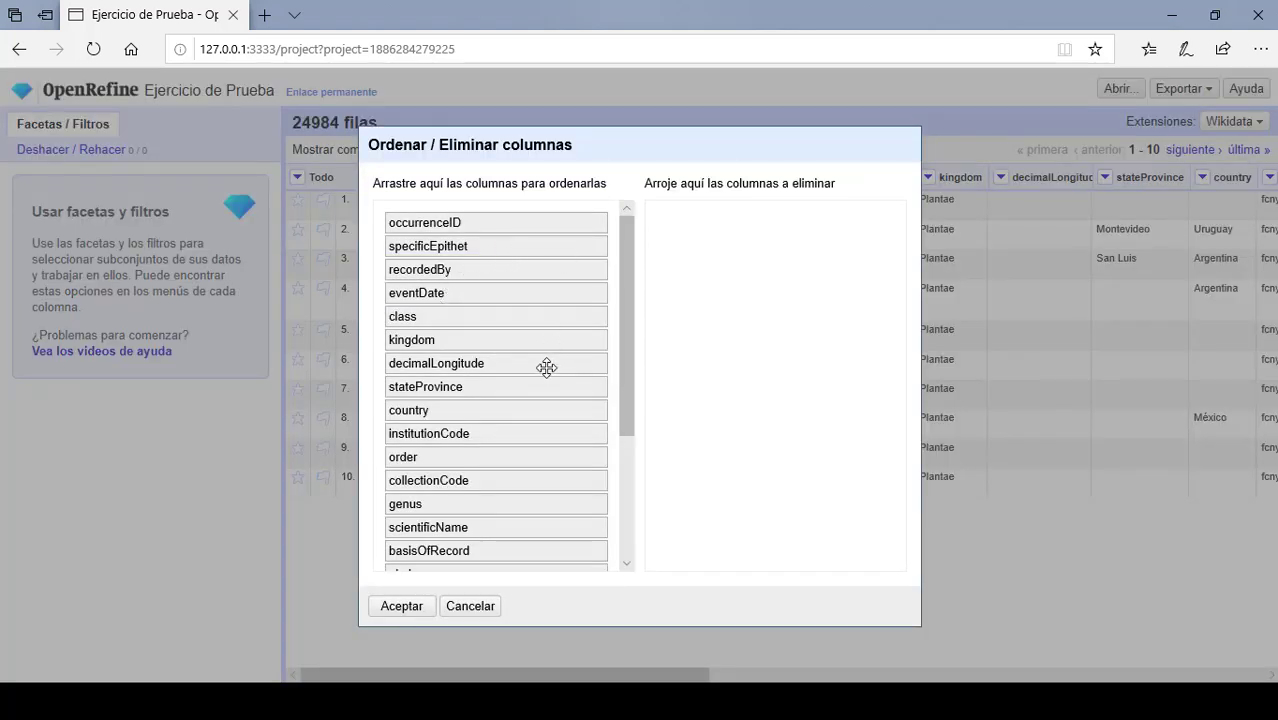
drag(573, 340, 838, 343)
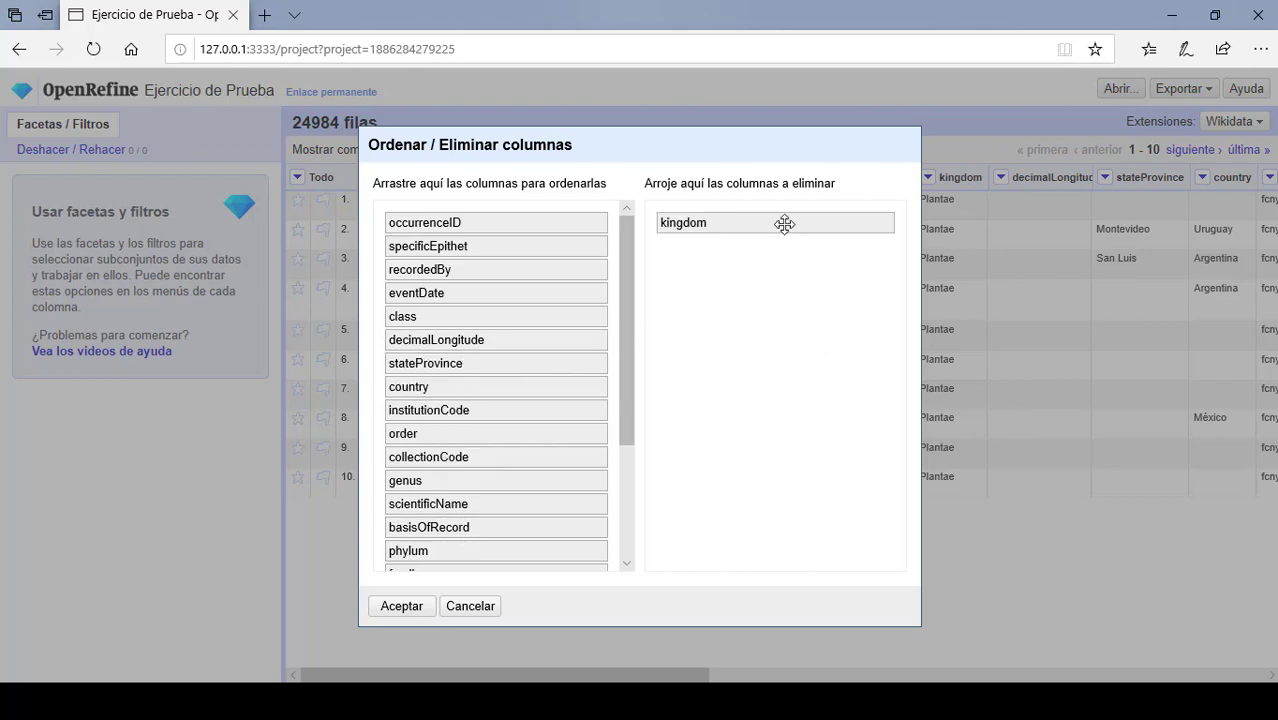
drag(784, 224, 511, 302)
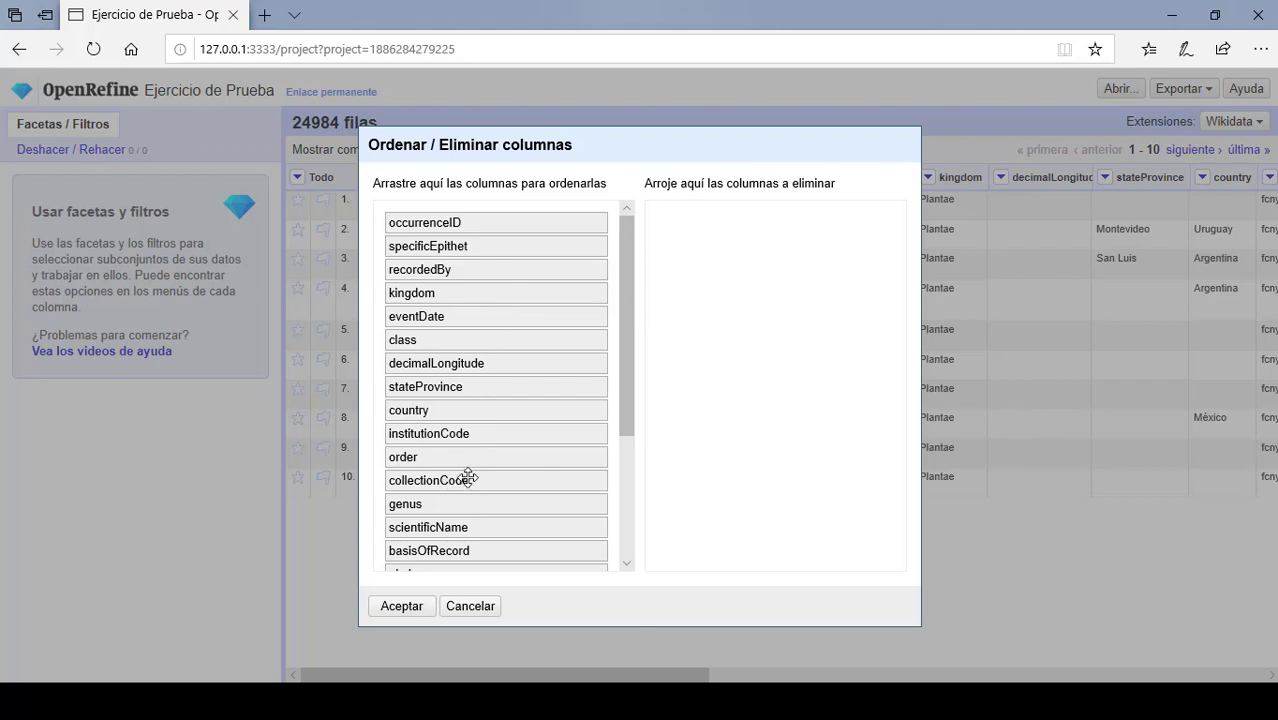
drag(468, 478, 465, 245)
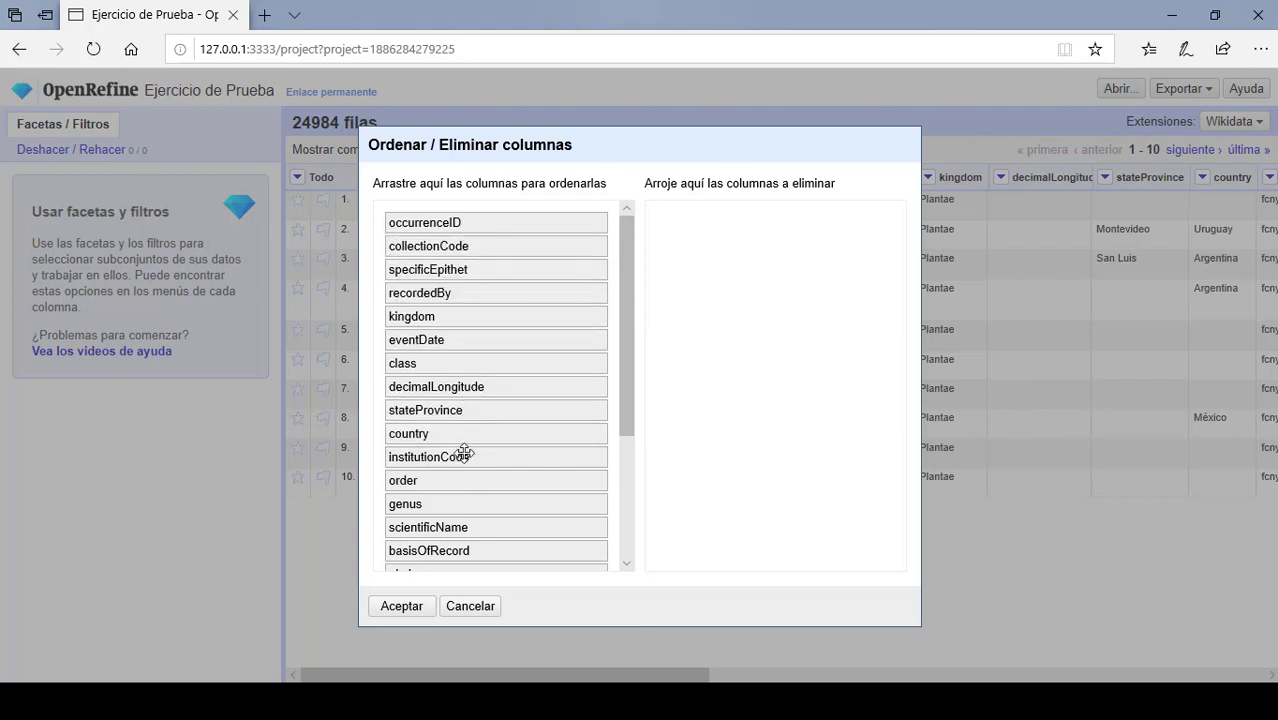
drag(465, 455, 470, 266)
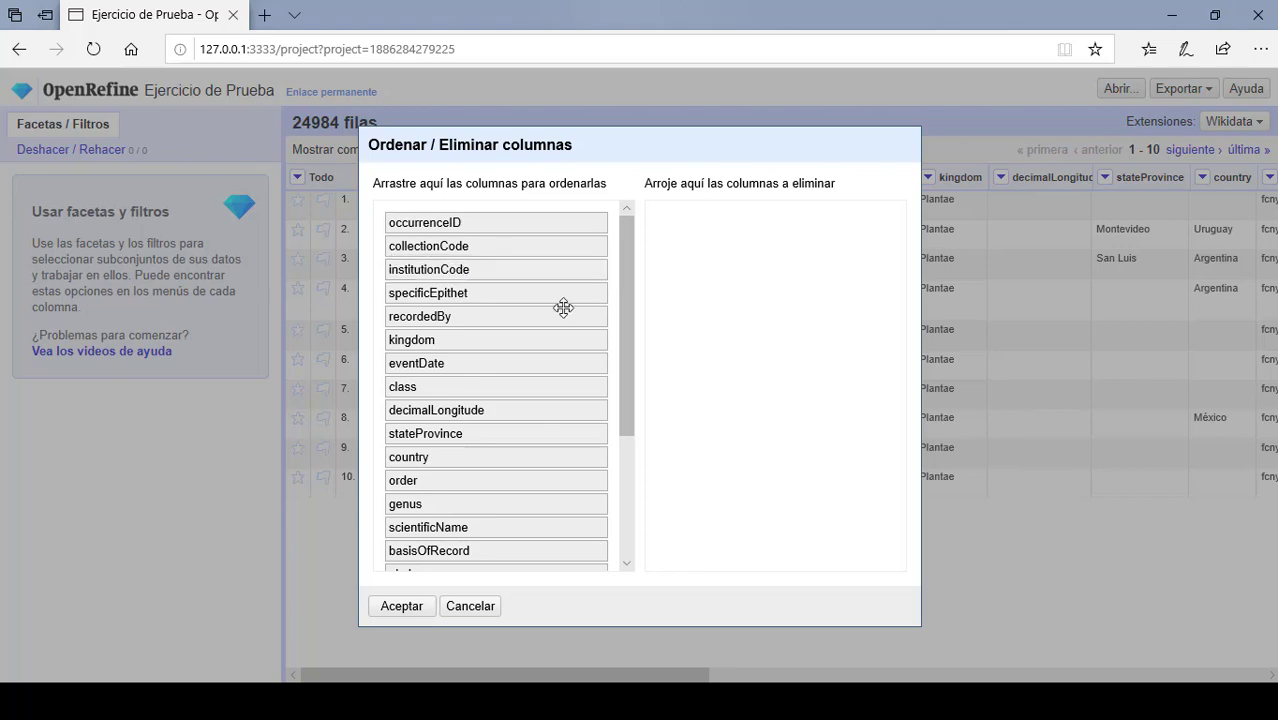
click(402, 606)
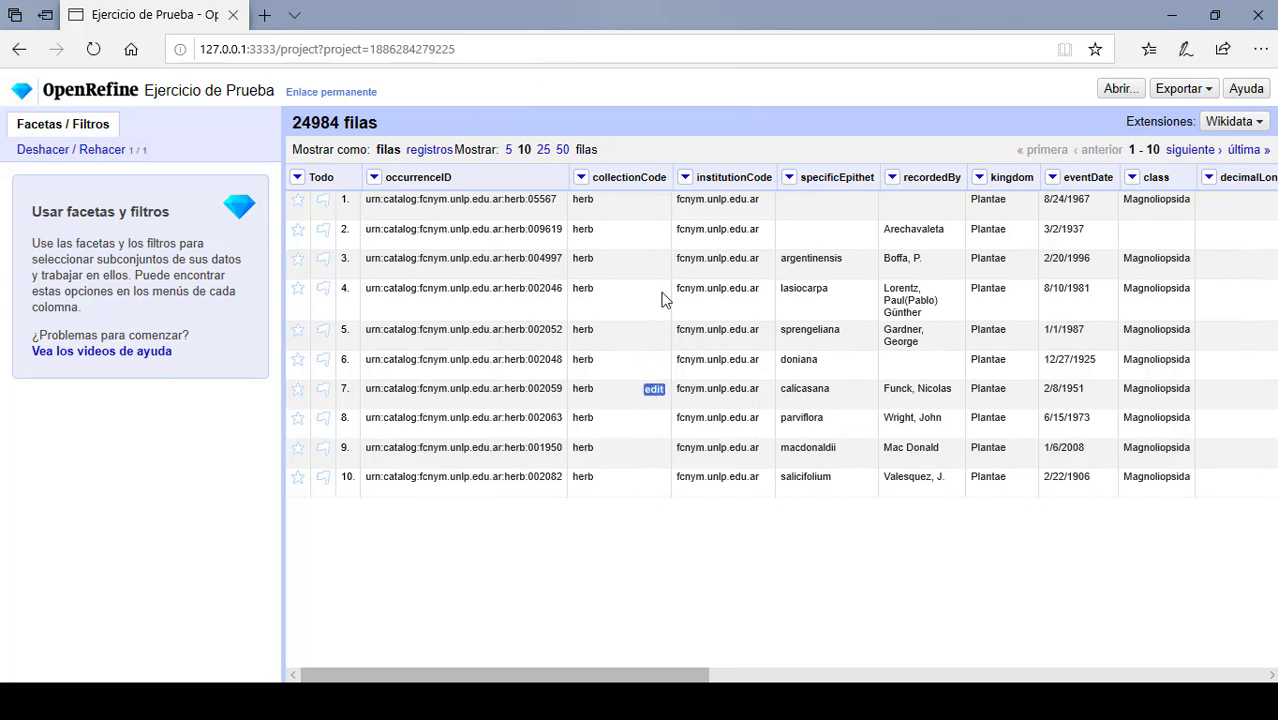
- Start a new column based on institutionCode and name it "Columna de prueba"
click(686, 178)
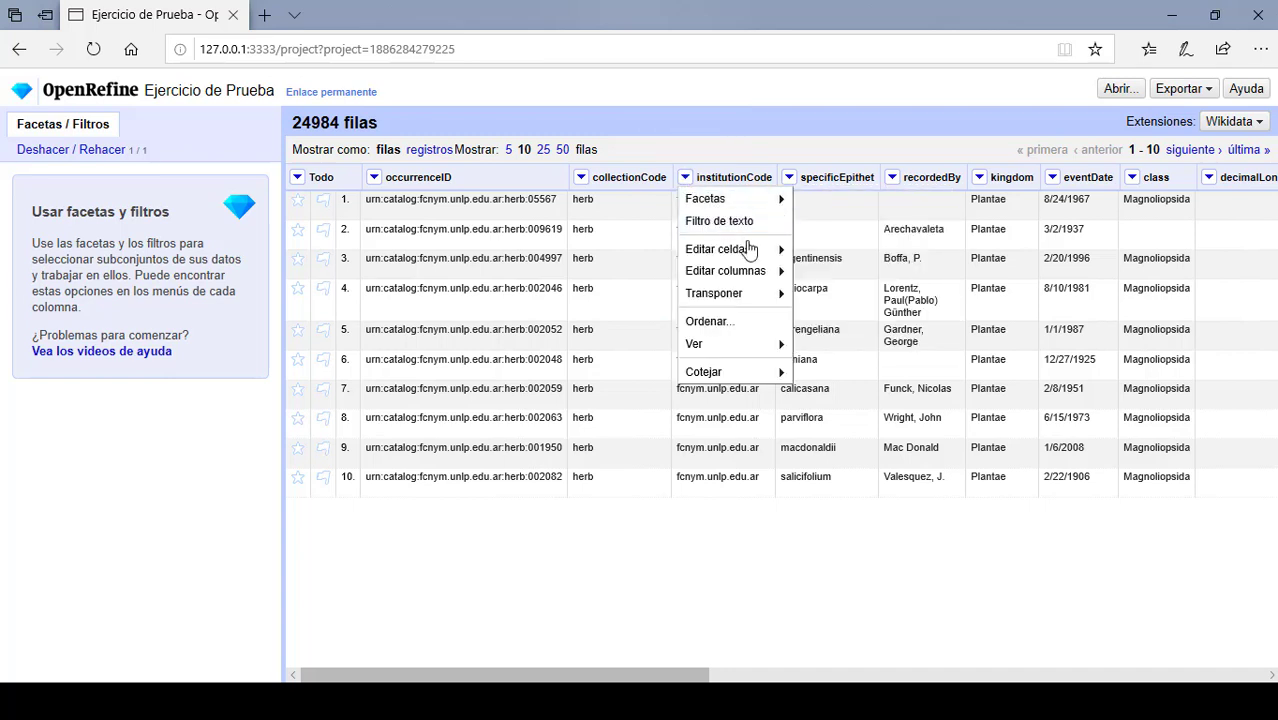
mouse_move(760, 271)
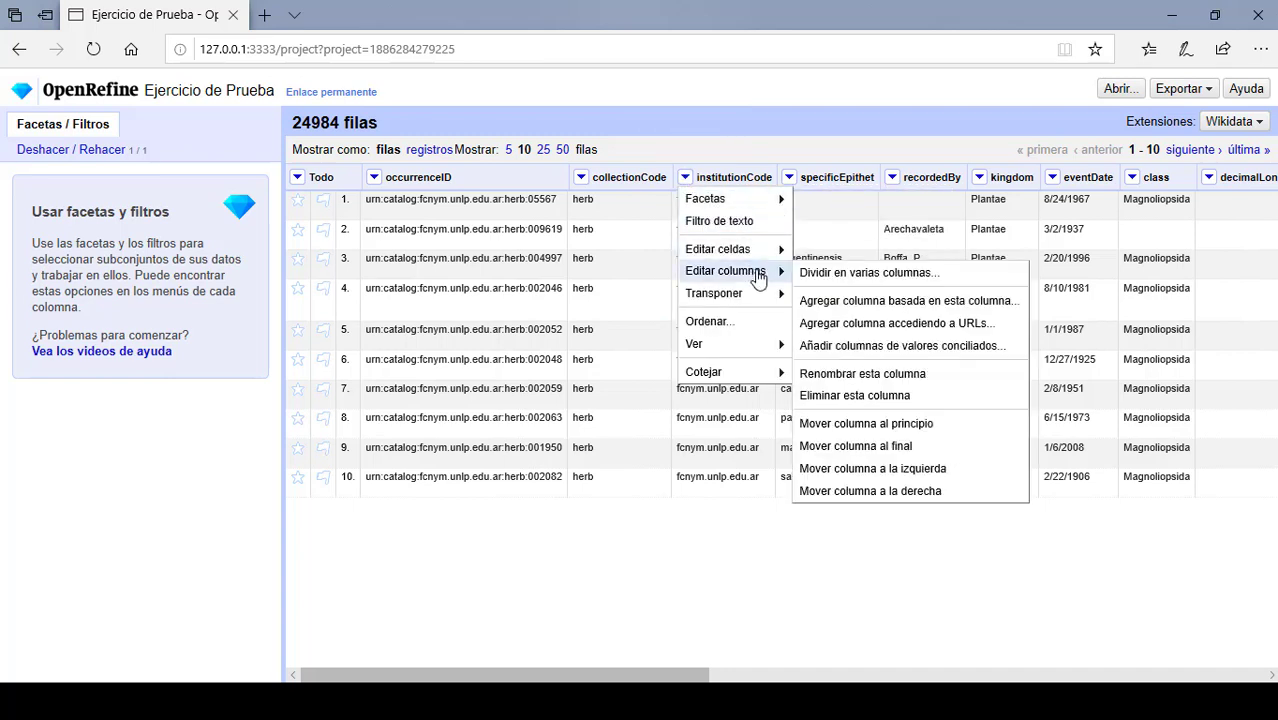
click(838, 303)
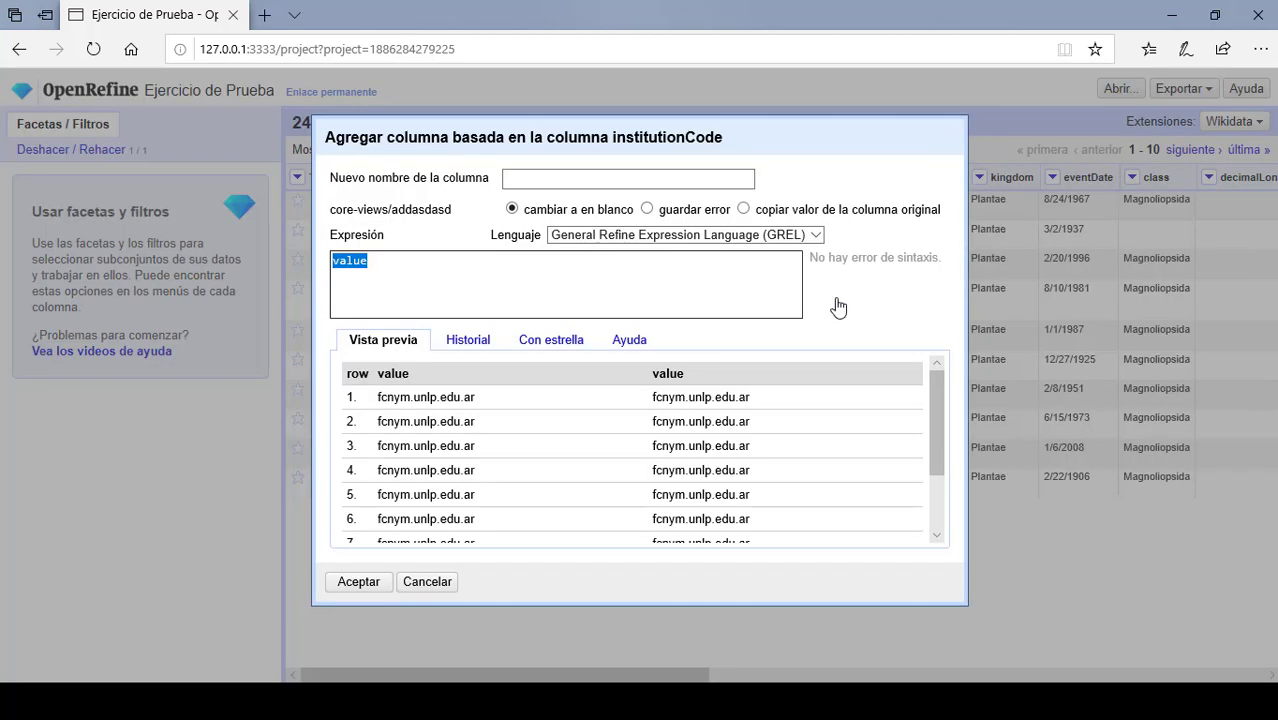
click(706, 180)
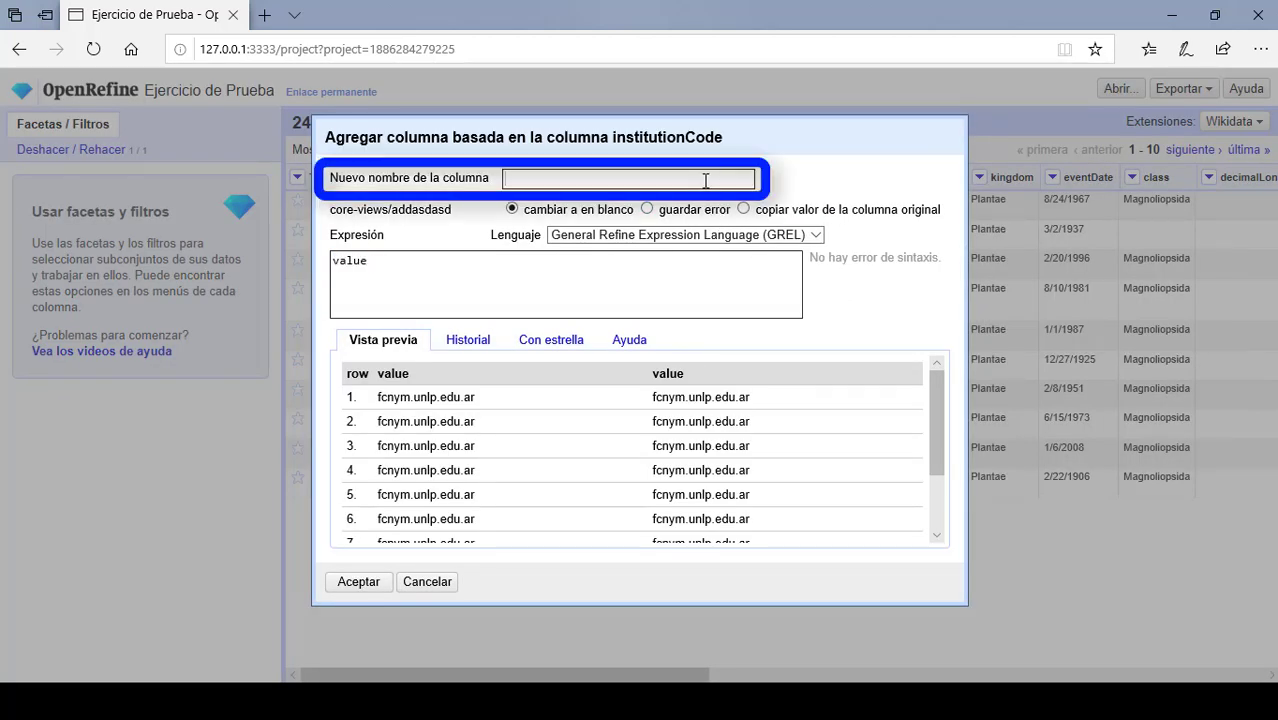
text(Columna de pr)
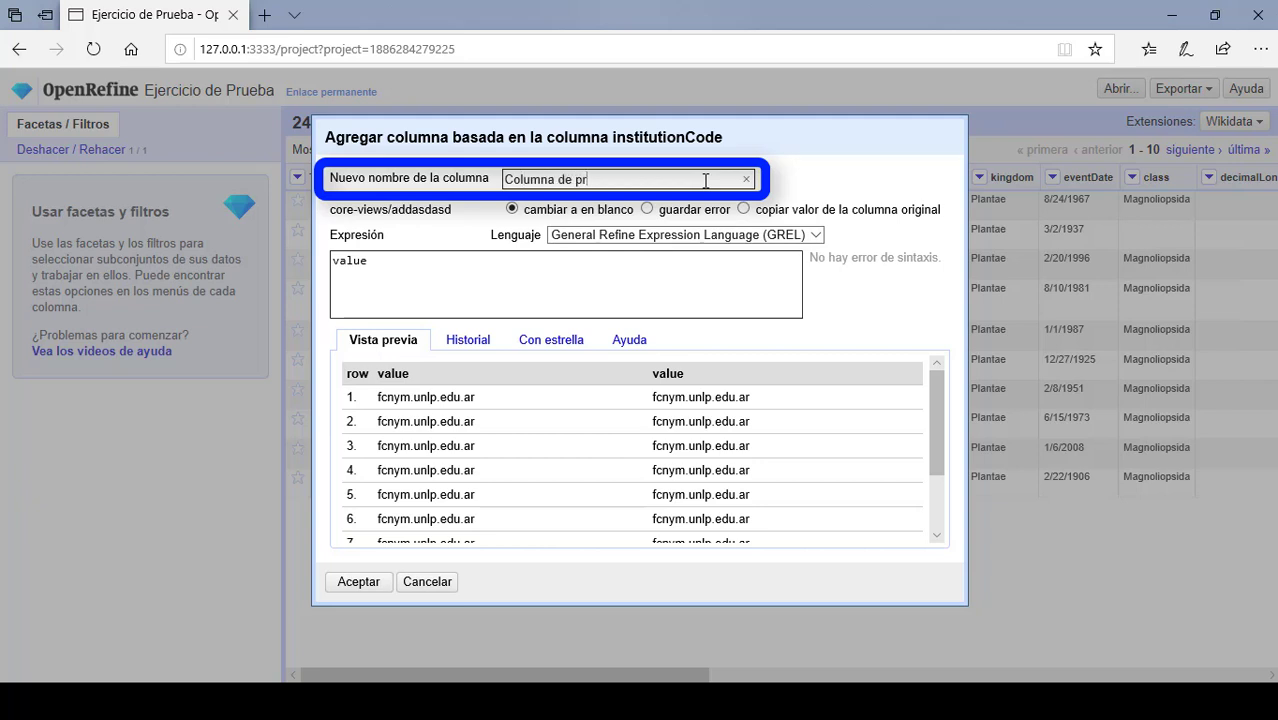
text(ueba)
- Replace the default GREL expression with the constant "K" in double quotes to preview a fixed value for every row
click(588, 268)
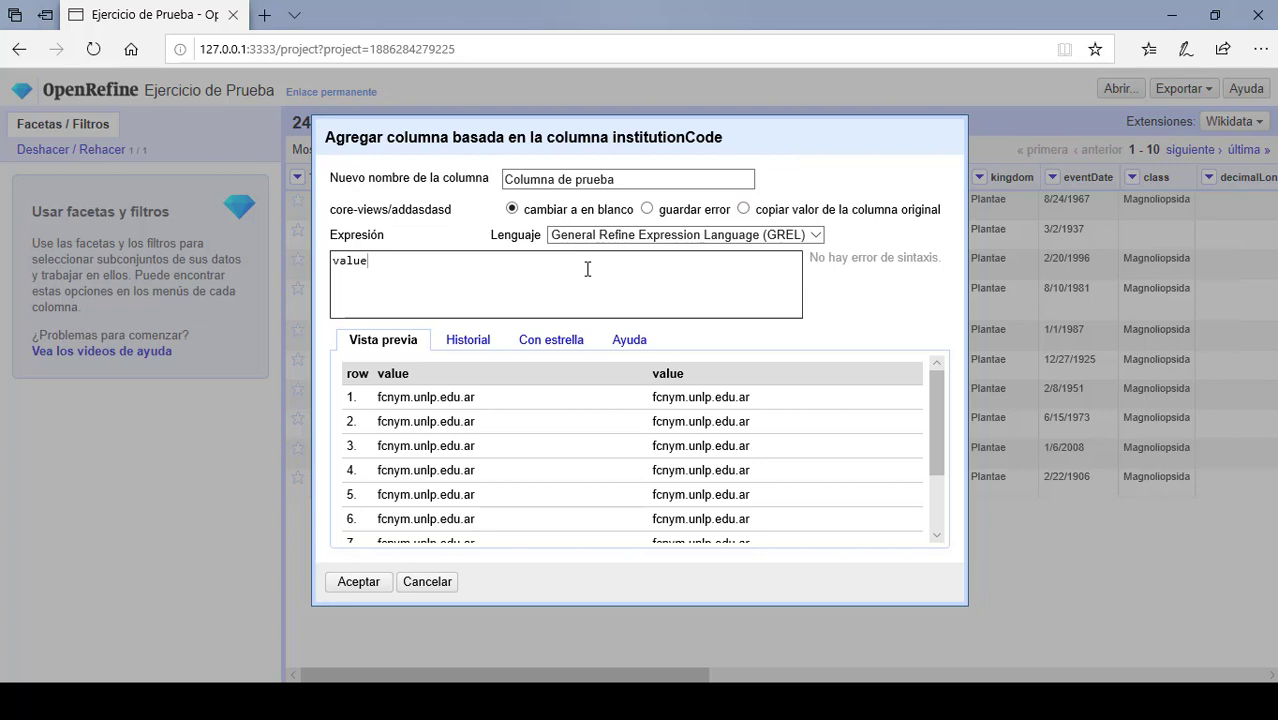
key(BackSpace)
key(BackSpace)
key(BackSpace)
key(BackSpace)
key(BackSpace)
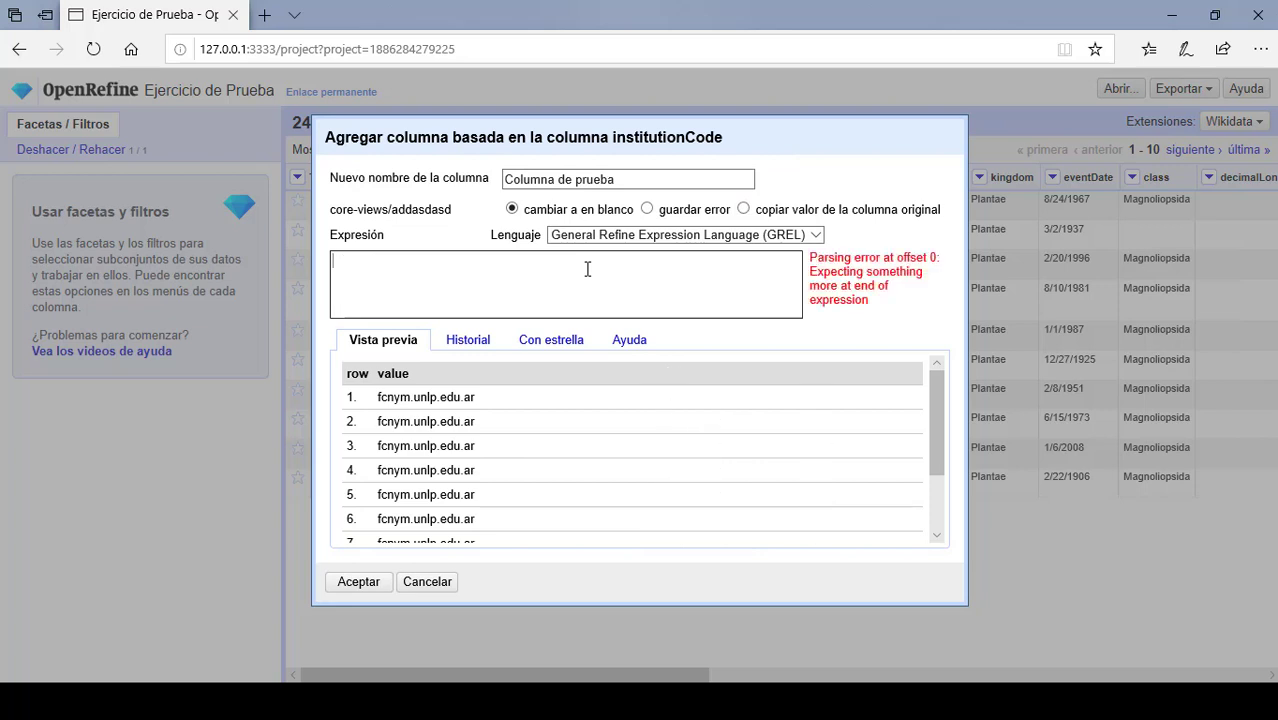
text(")
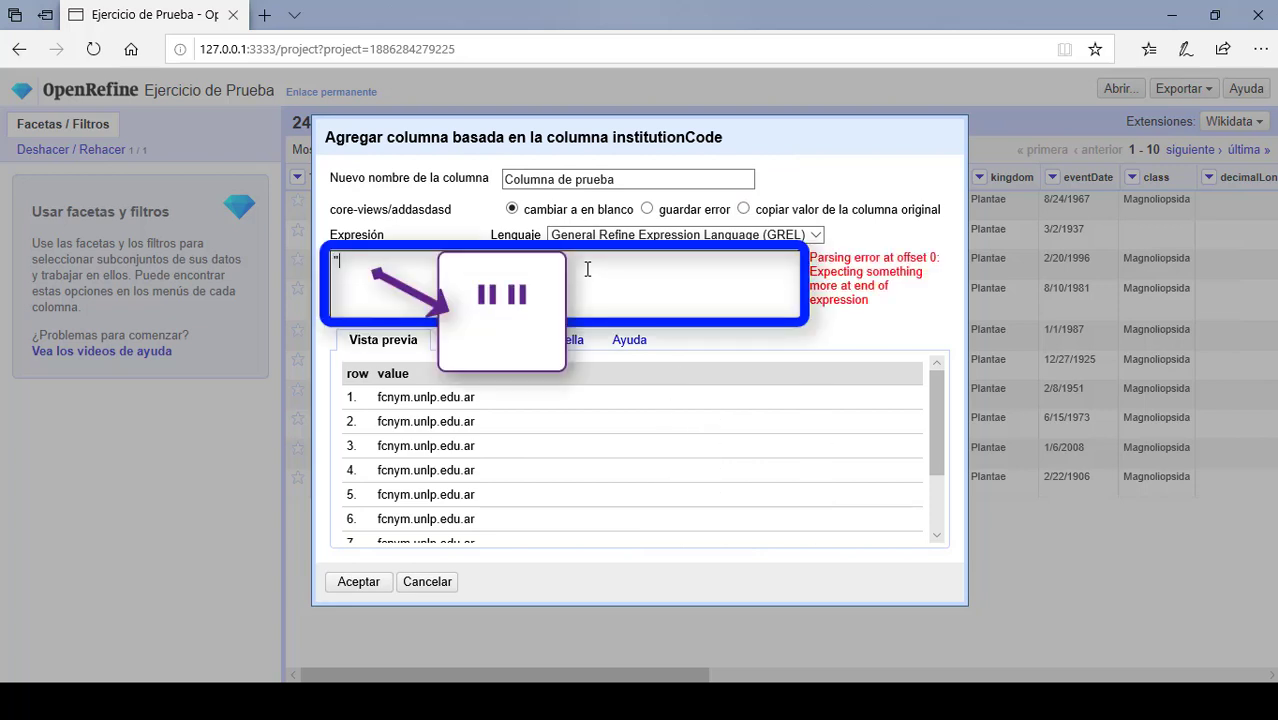
text(")
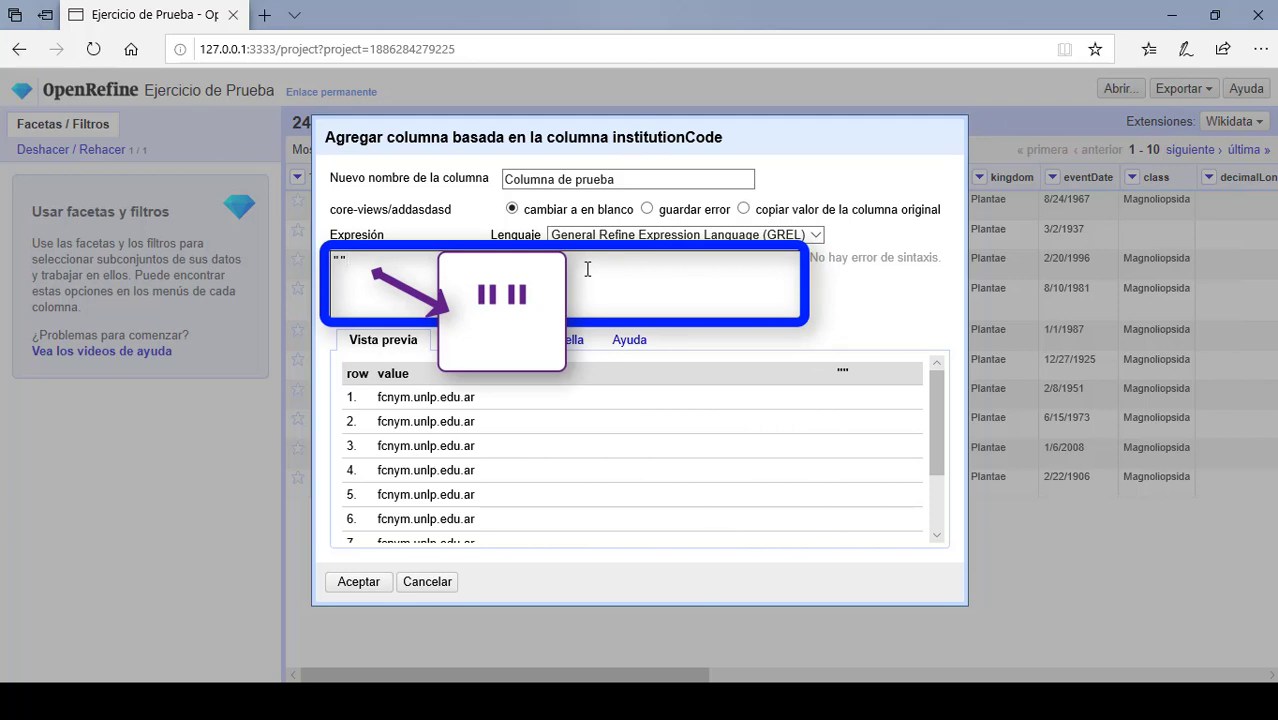
key(Left)
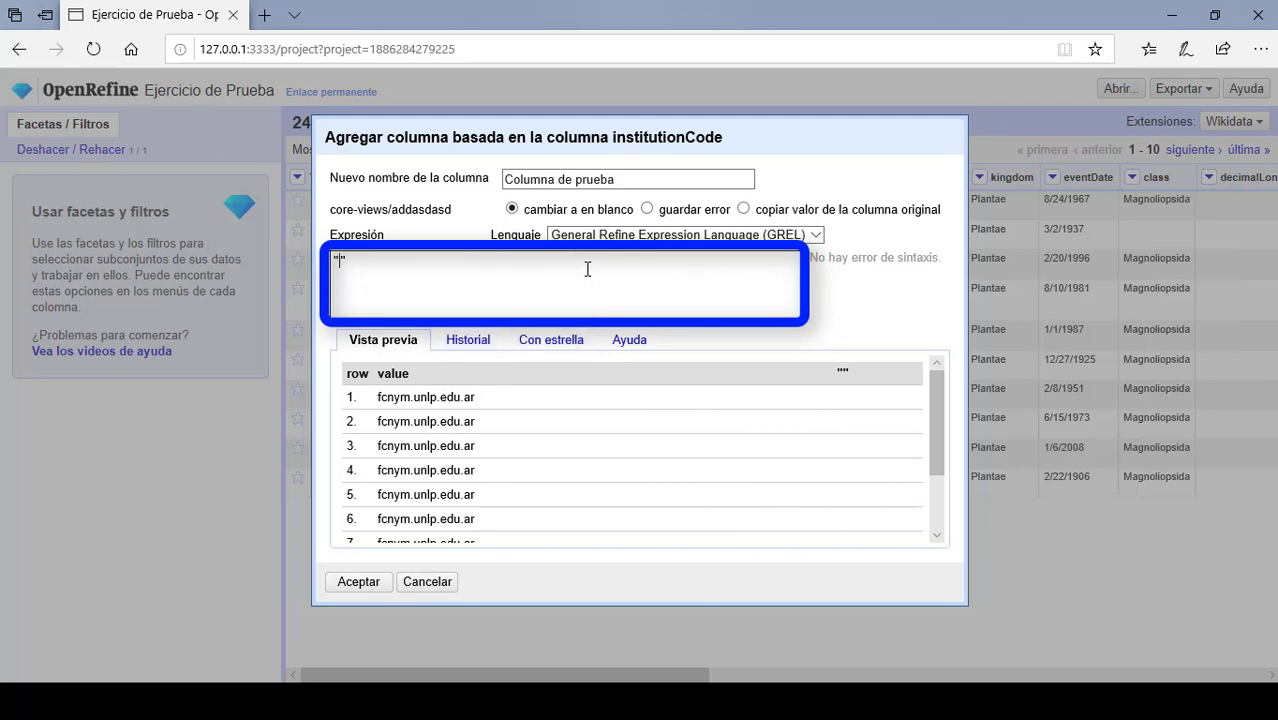
text(K)
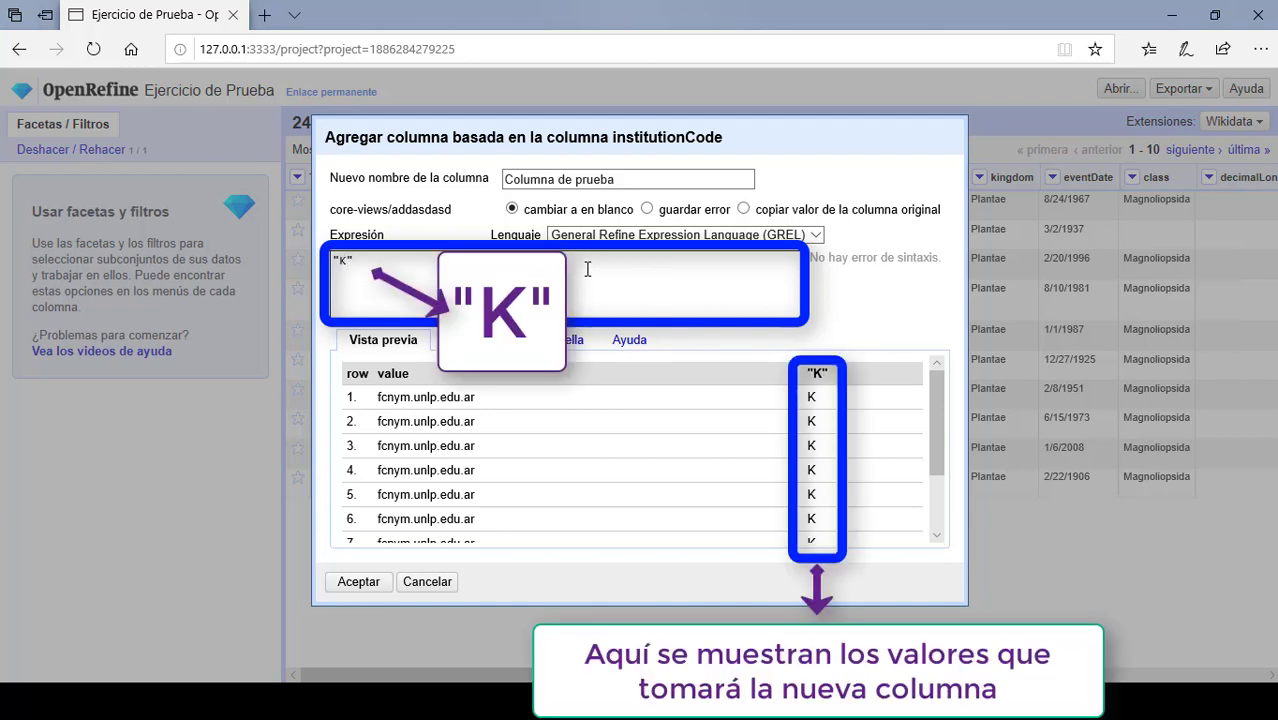
- Set the new column's expression to null and create the empty column
key(ctrl+a)
key(BackSpace)
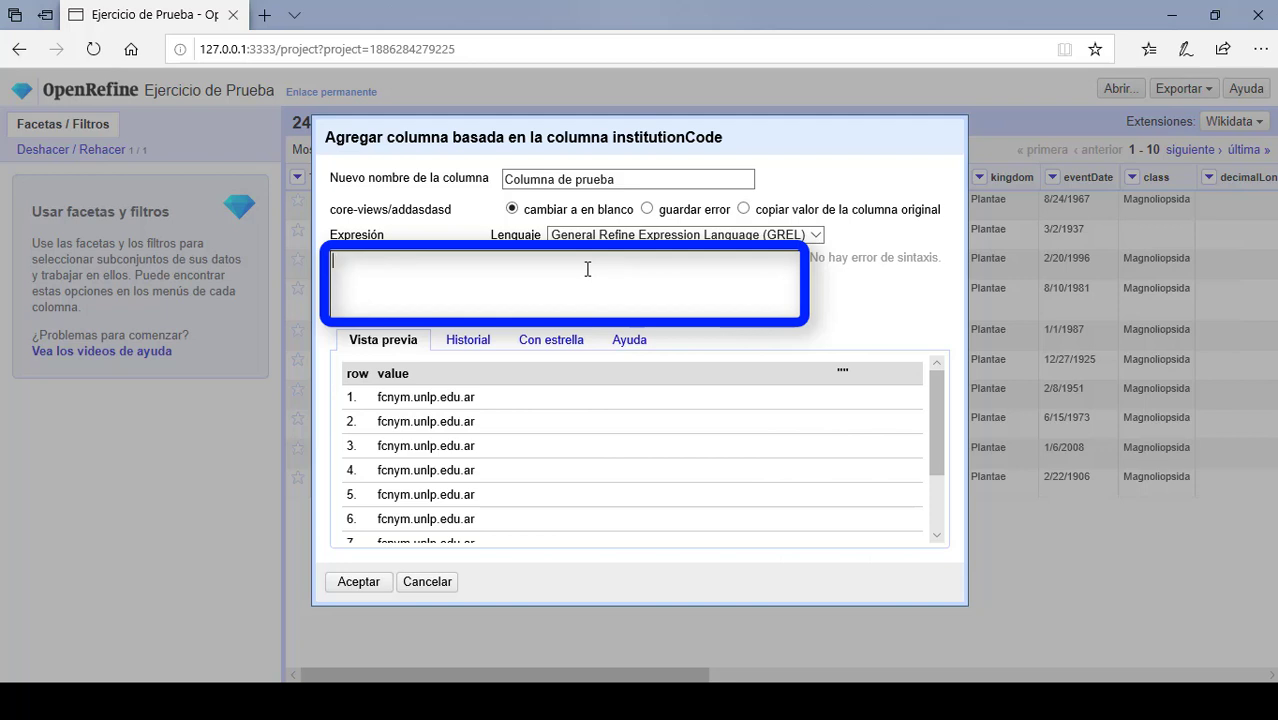
text(null)
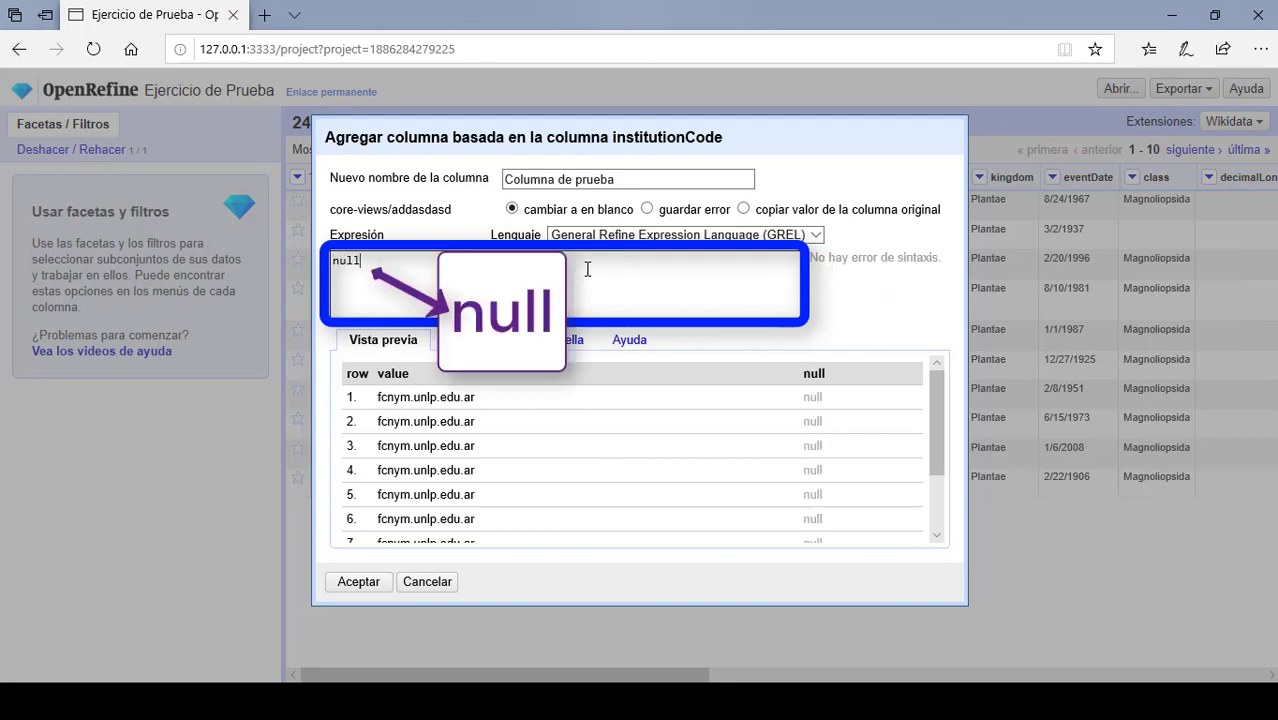
click(358, 582)
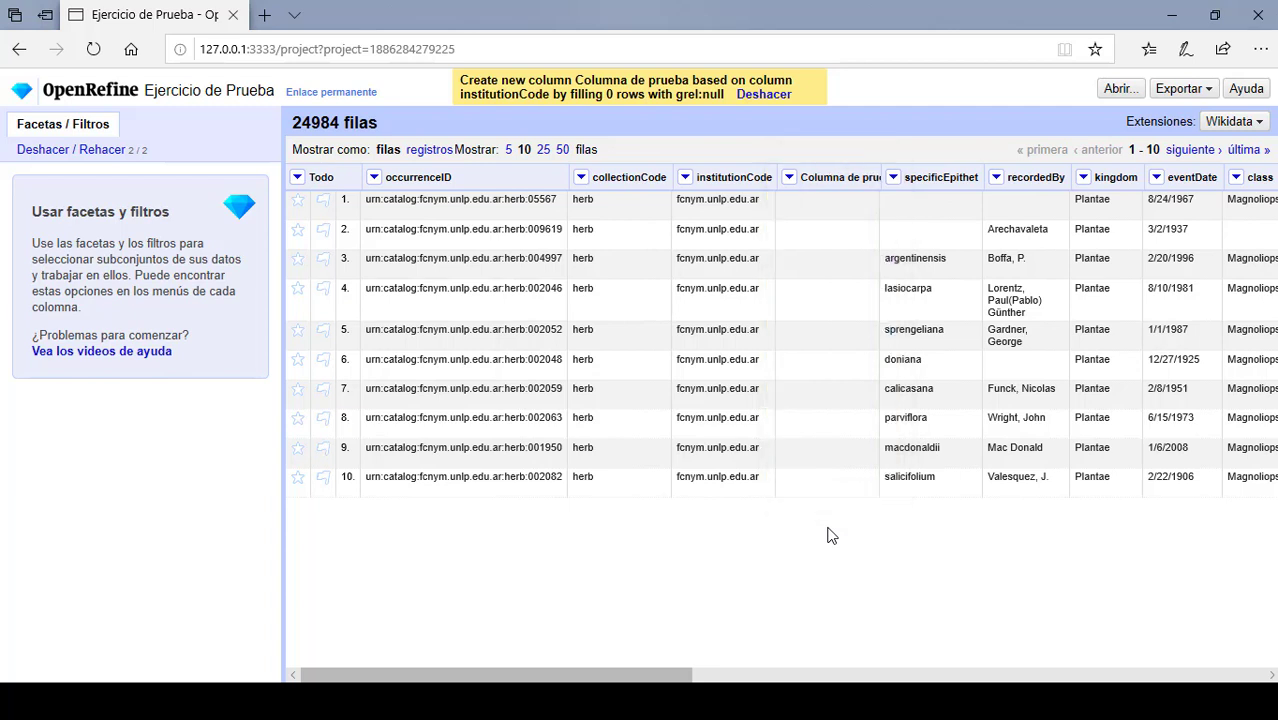
- Start a new column based on the genus column and name it concat_genus_spEpit
click(615, 678)
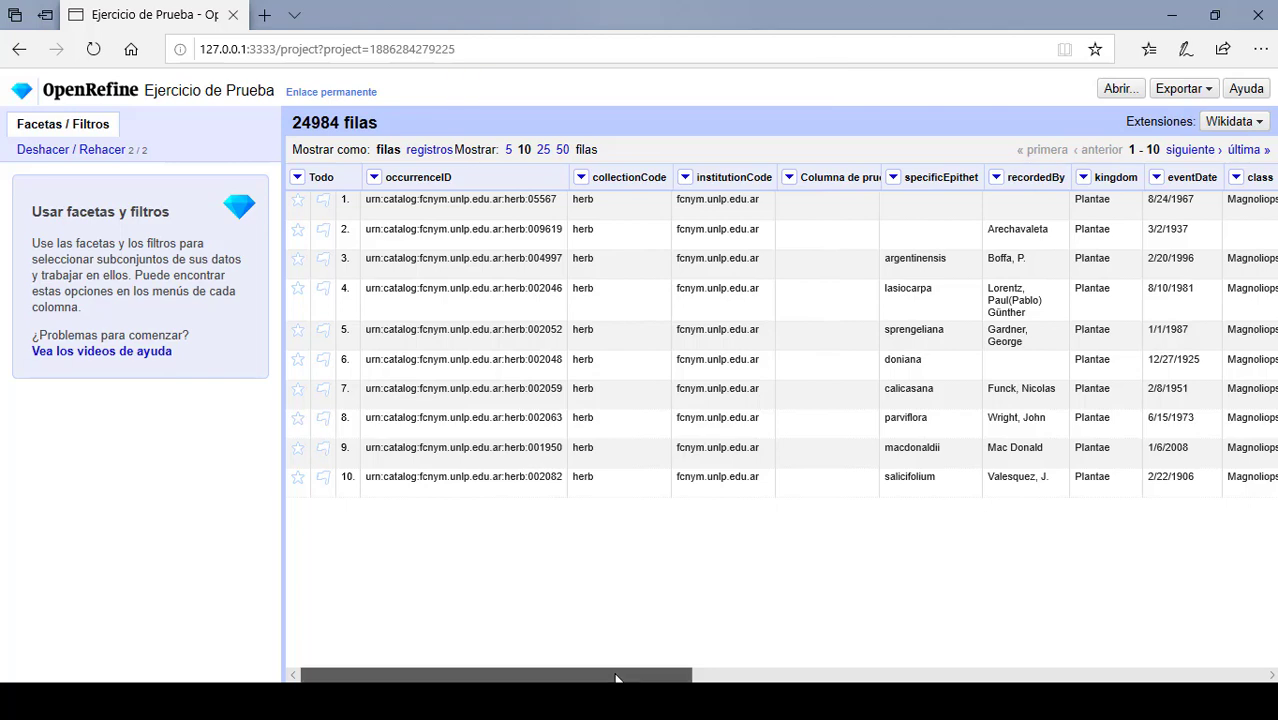
drag(615, 678, 1104, 680)
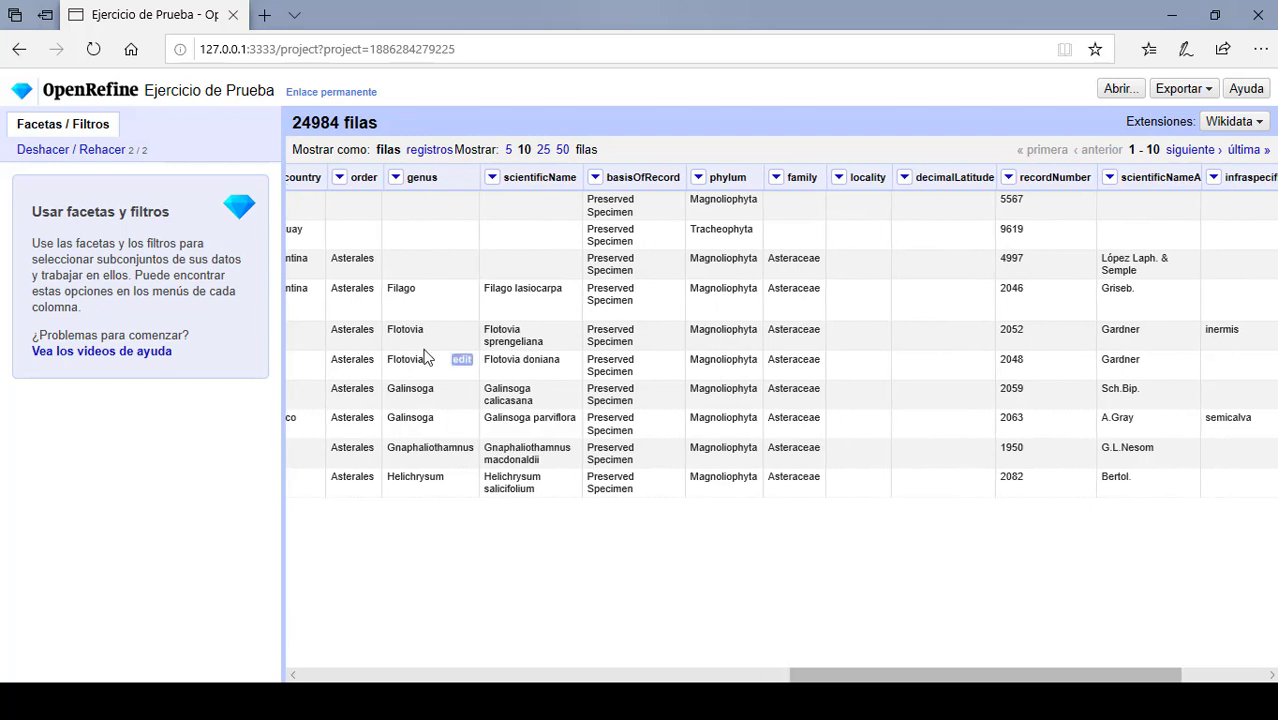
click(396, 180)
mouse_move(470, 271)
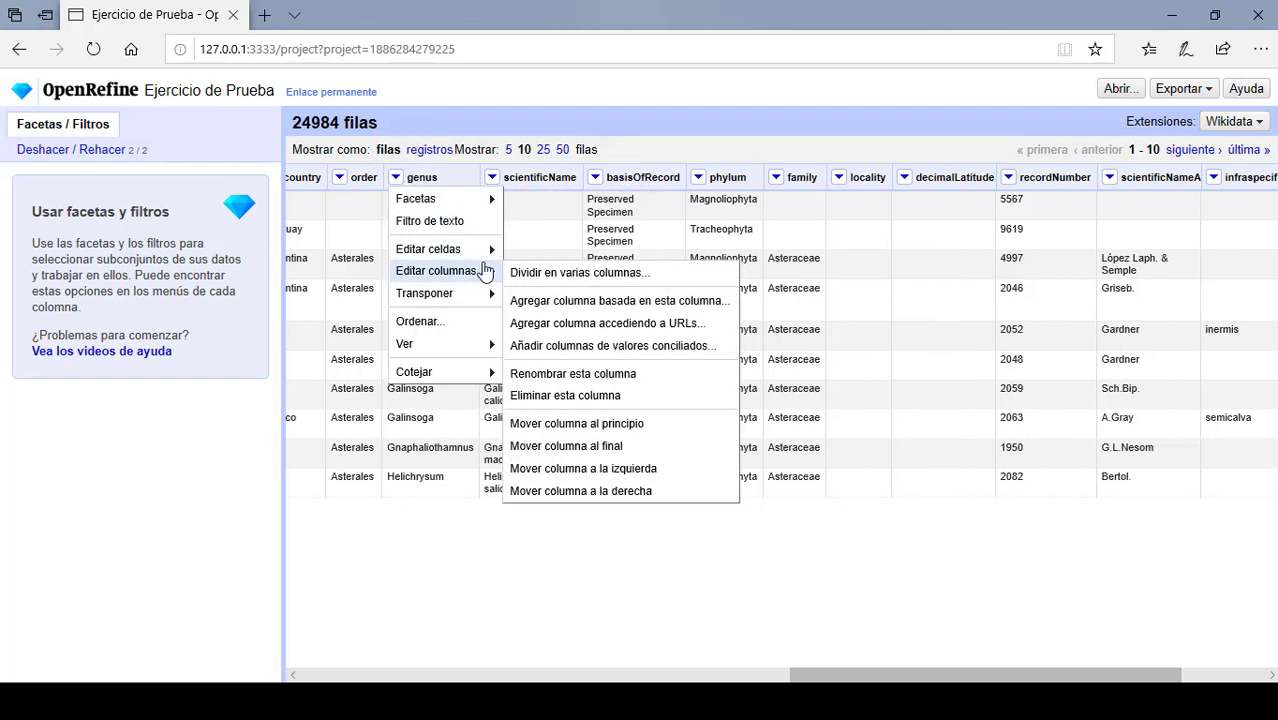
click(540, 305)
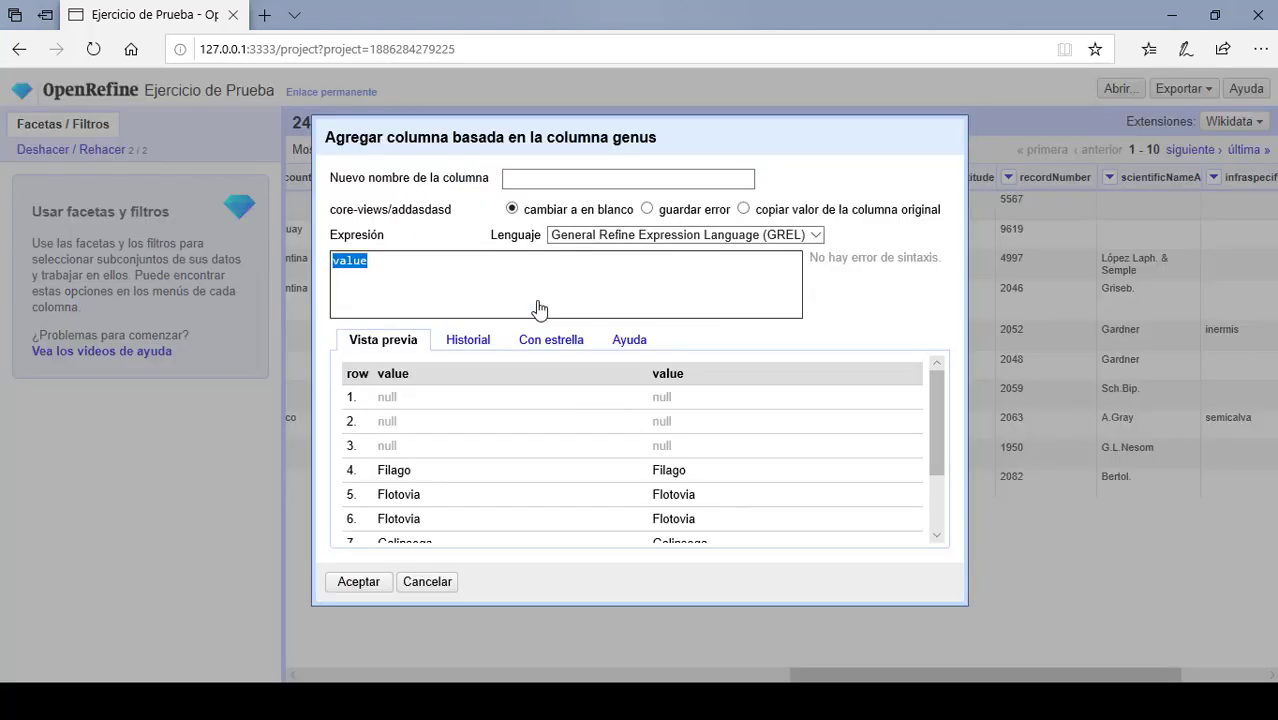
click(576, 181)
text(conc)
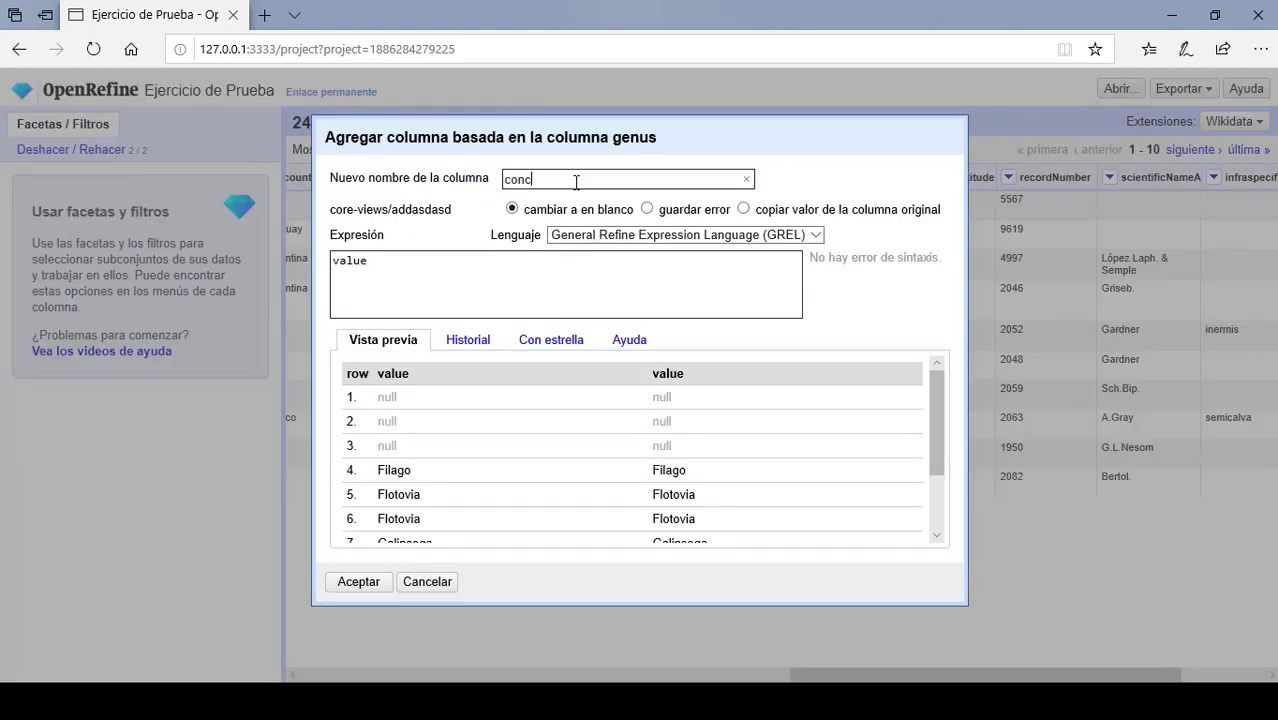
text(at_genus_spEpit)
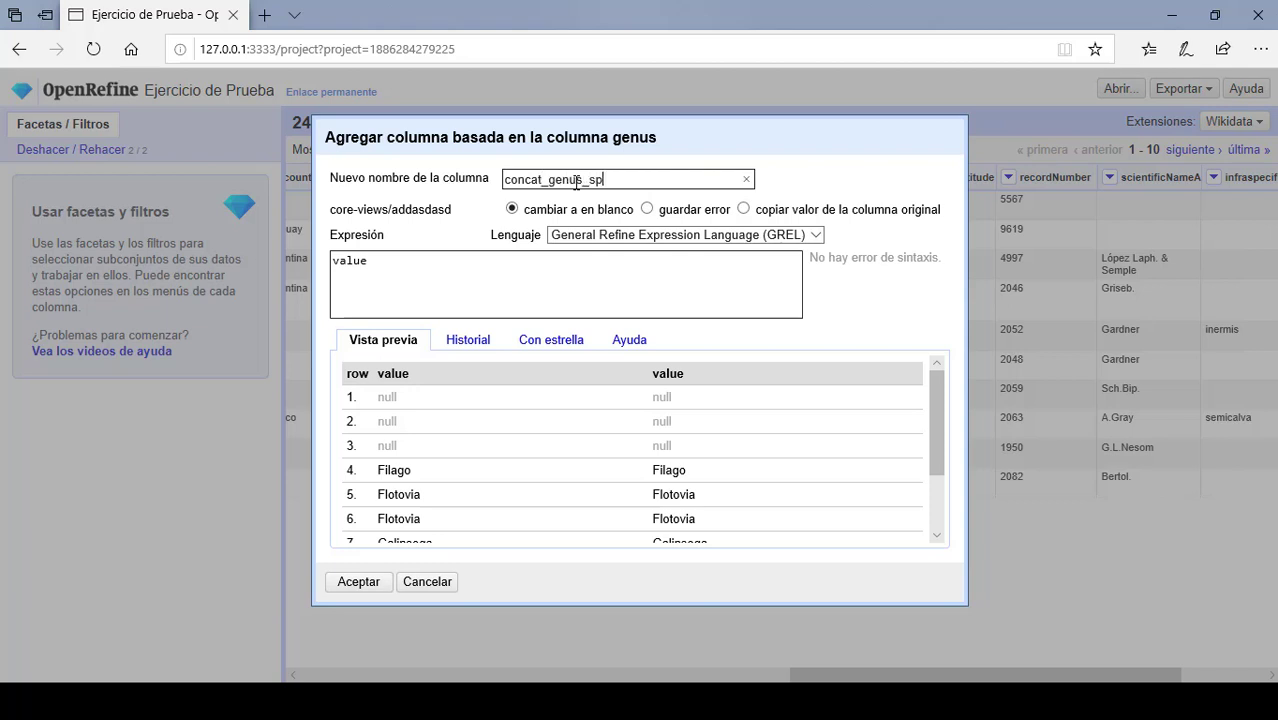
- Create the column with the GREL expression cells["genus"].value + " " + cells["specificEpithet"].value
click(465, 277)
key(BackSpace)
key(BackSpace)
key(BackSpace)
key(BackSpace)
key(BackSpace)
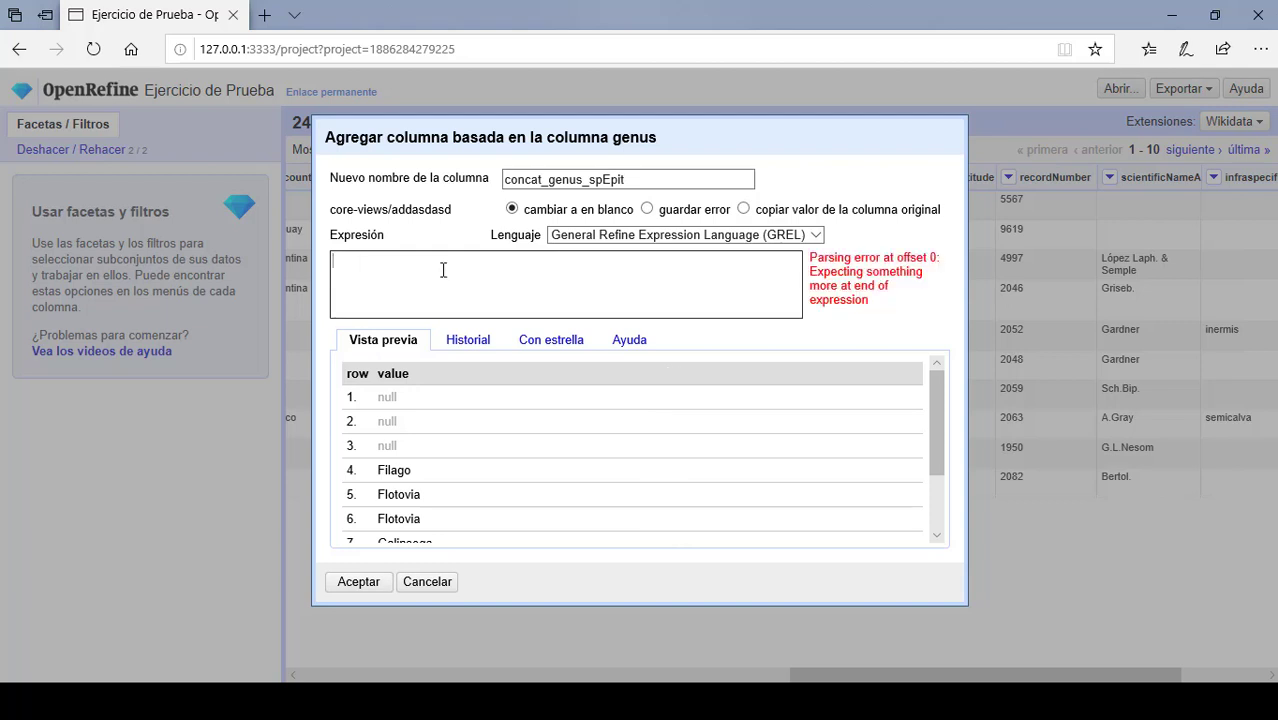
text(cells["genus"].value + " " + cells["specificEpithet"].value)
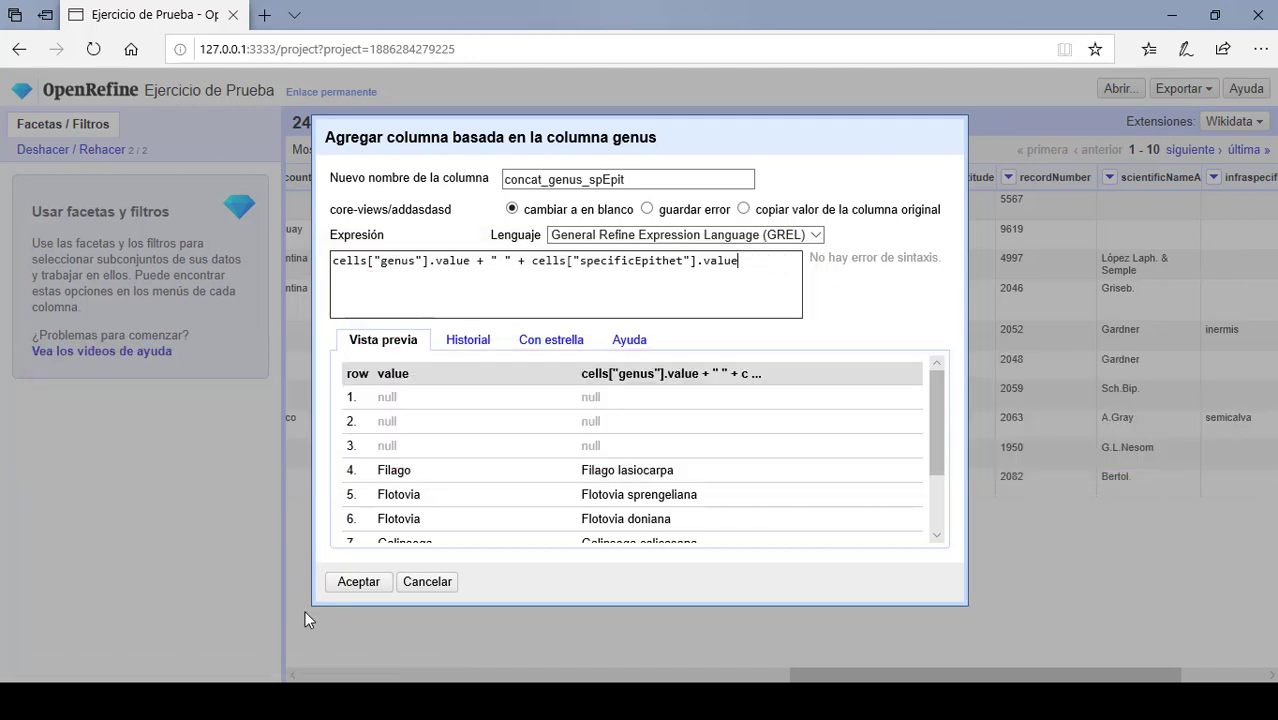
click(359, 582)
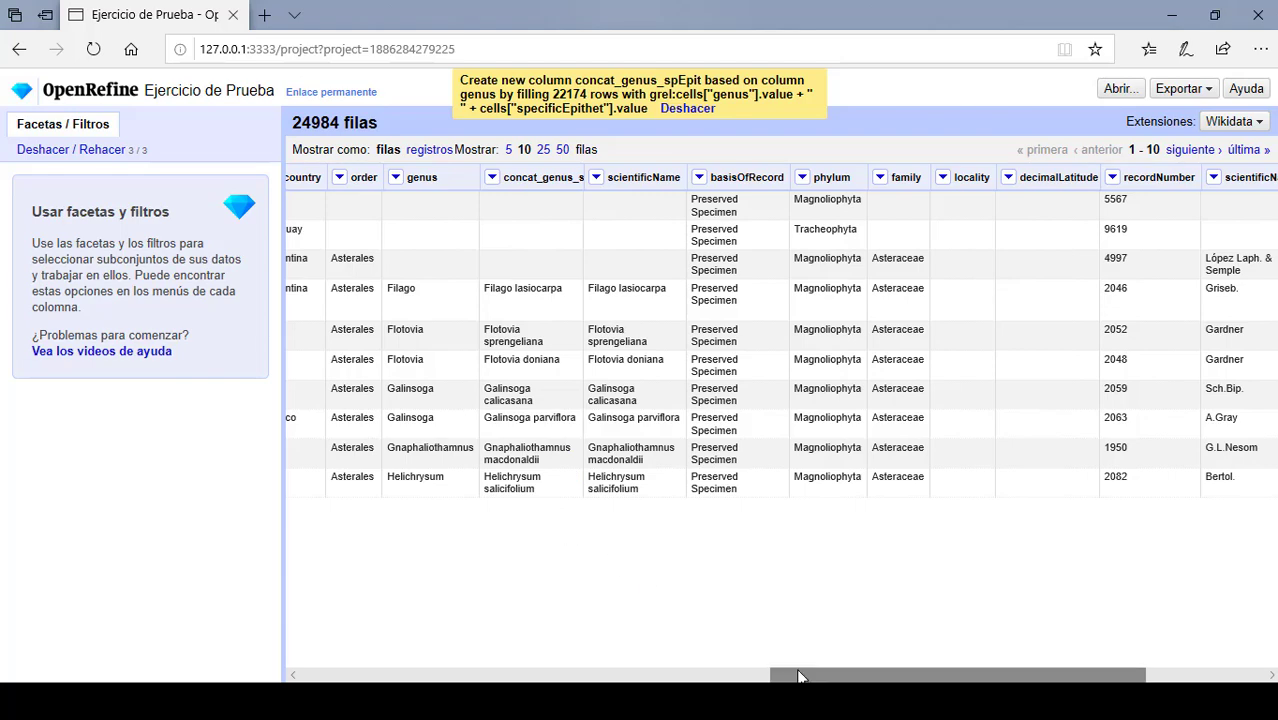
- Set up a split of the eventDate column into several columns using "/" as the separator
drag(800, 675, 411, 679)
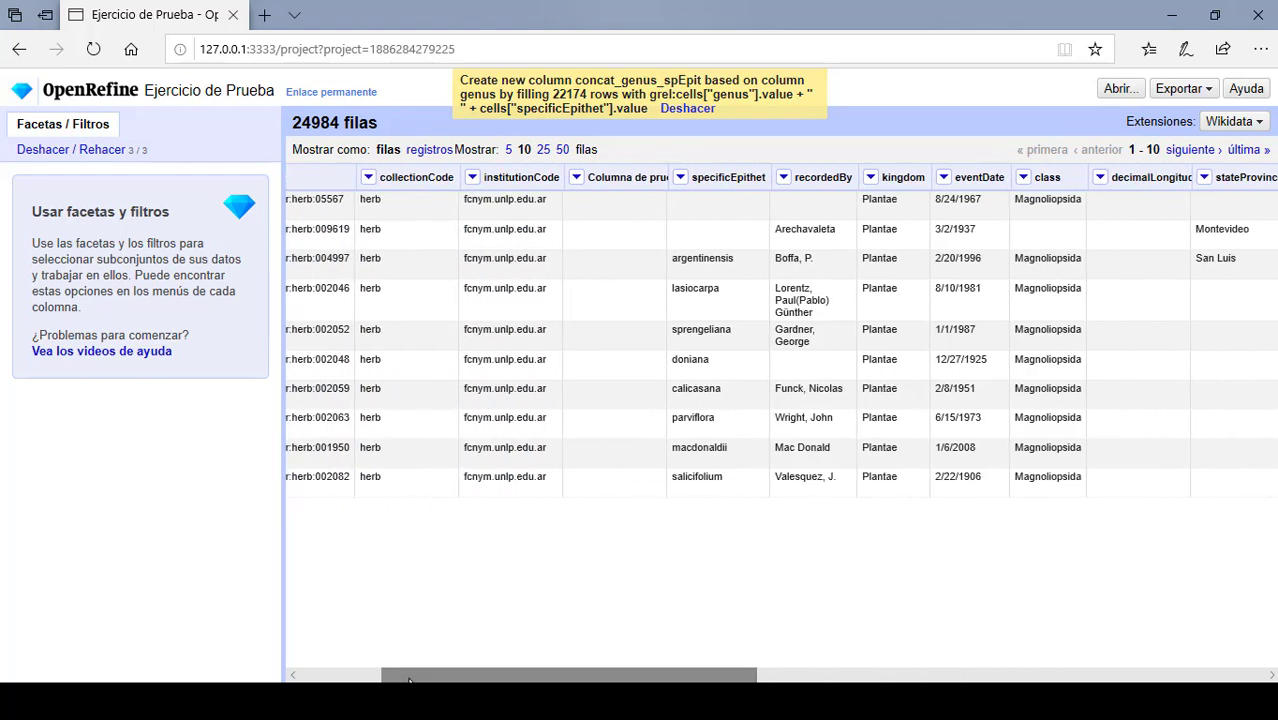
click(944, 180)
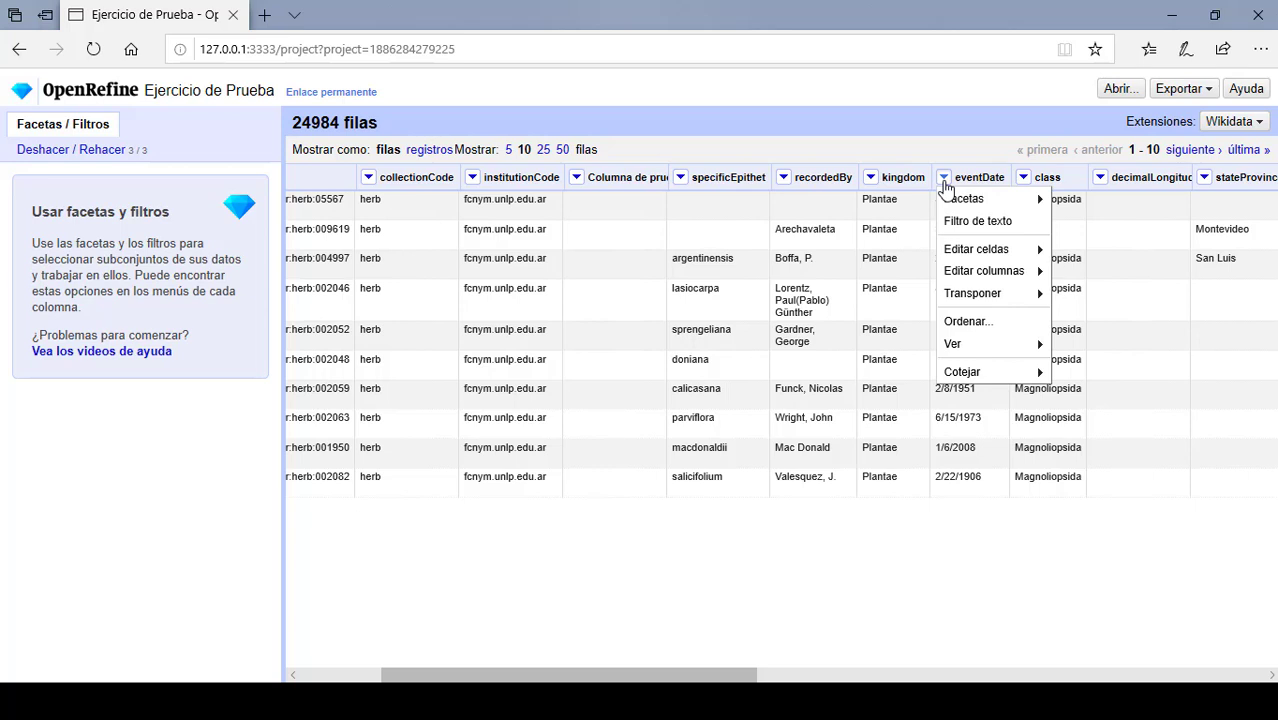
mouse_move(1000, 271)
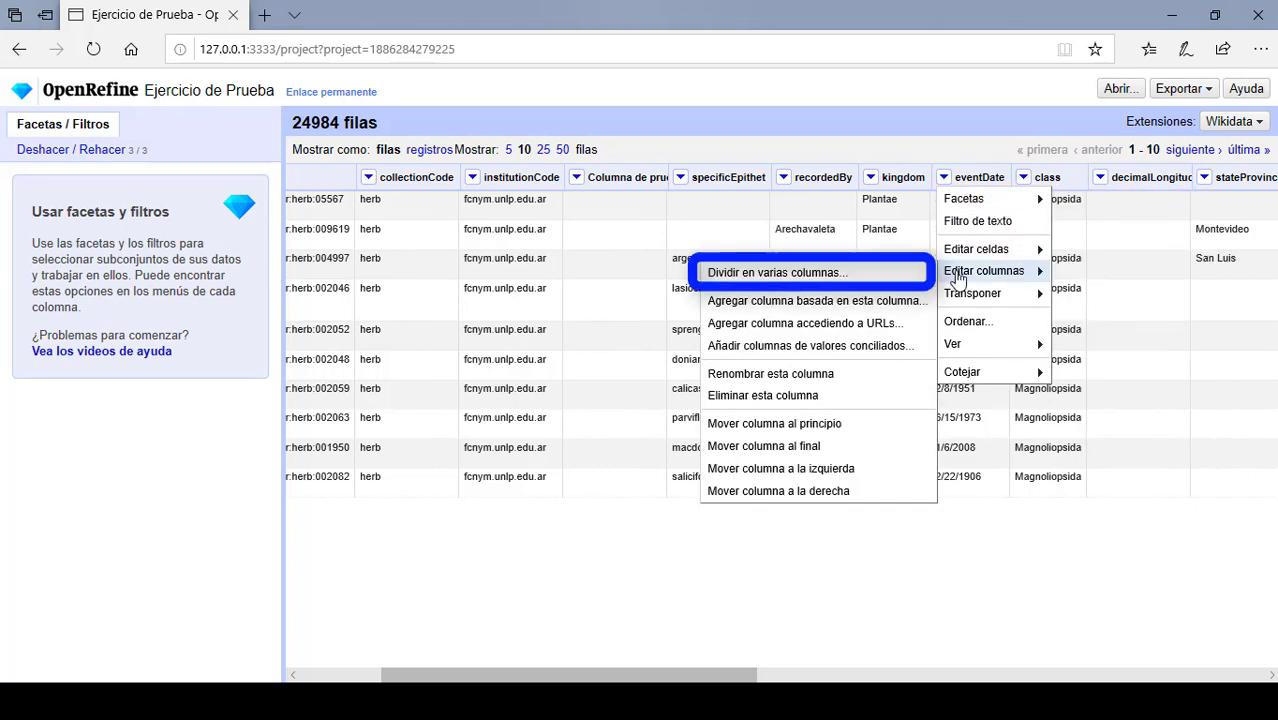
click(892, 278)
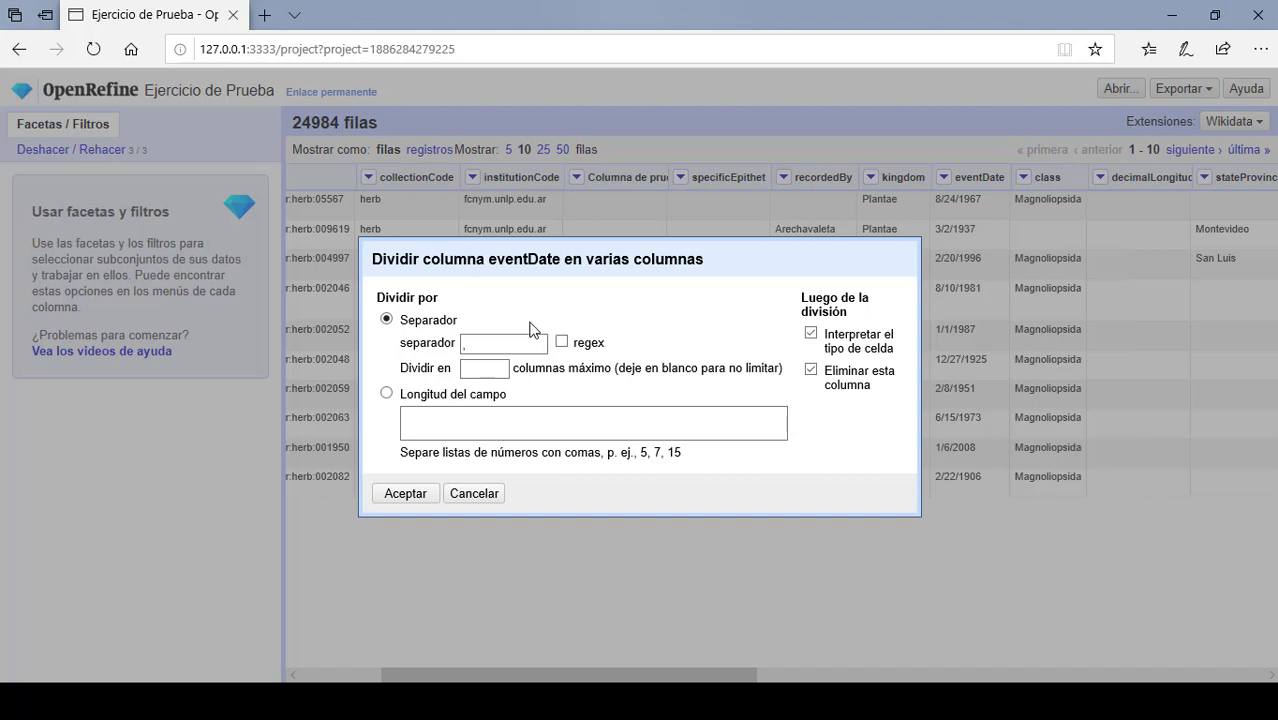
click(516, 344)
click(516, 344)
text(/)
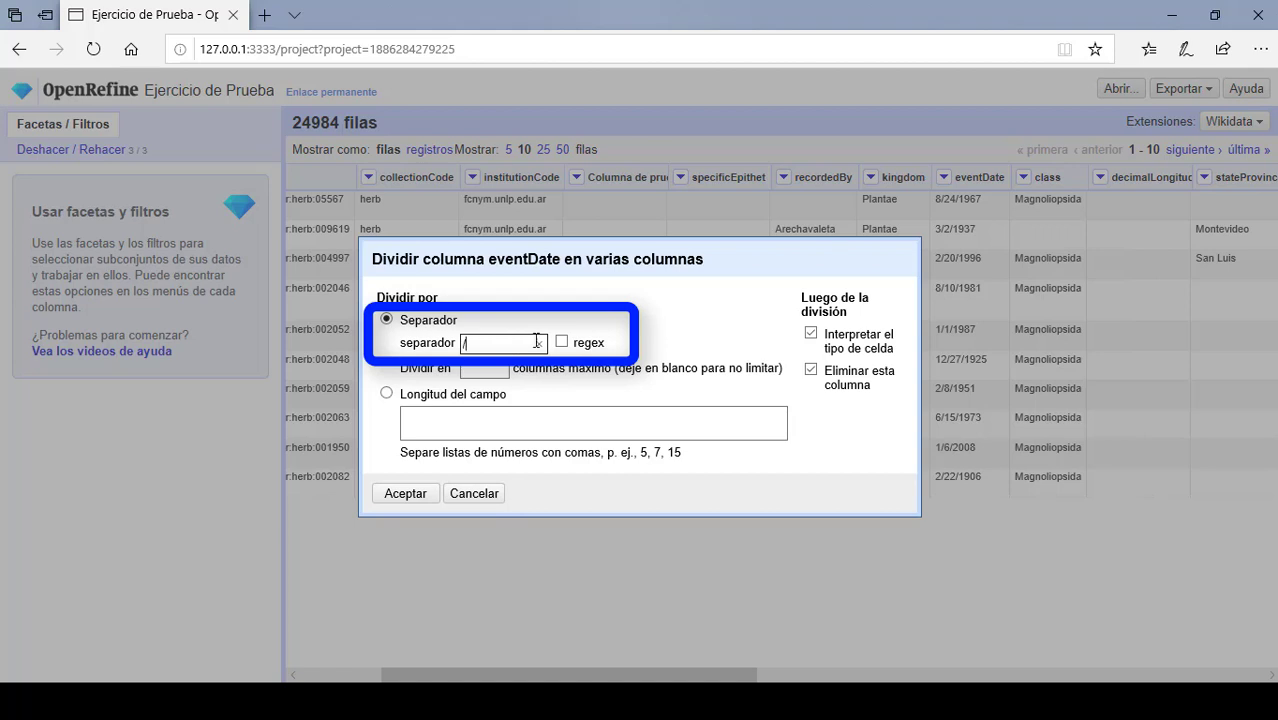
- Split eventDate with cell type detection turned off and the original column kept
click(811, 335)
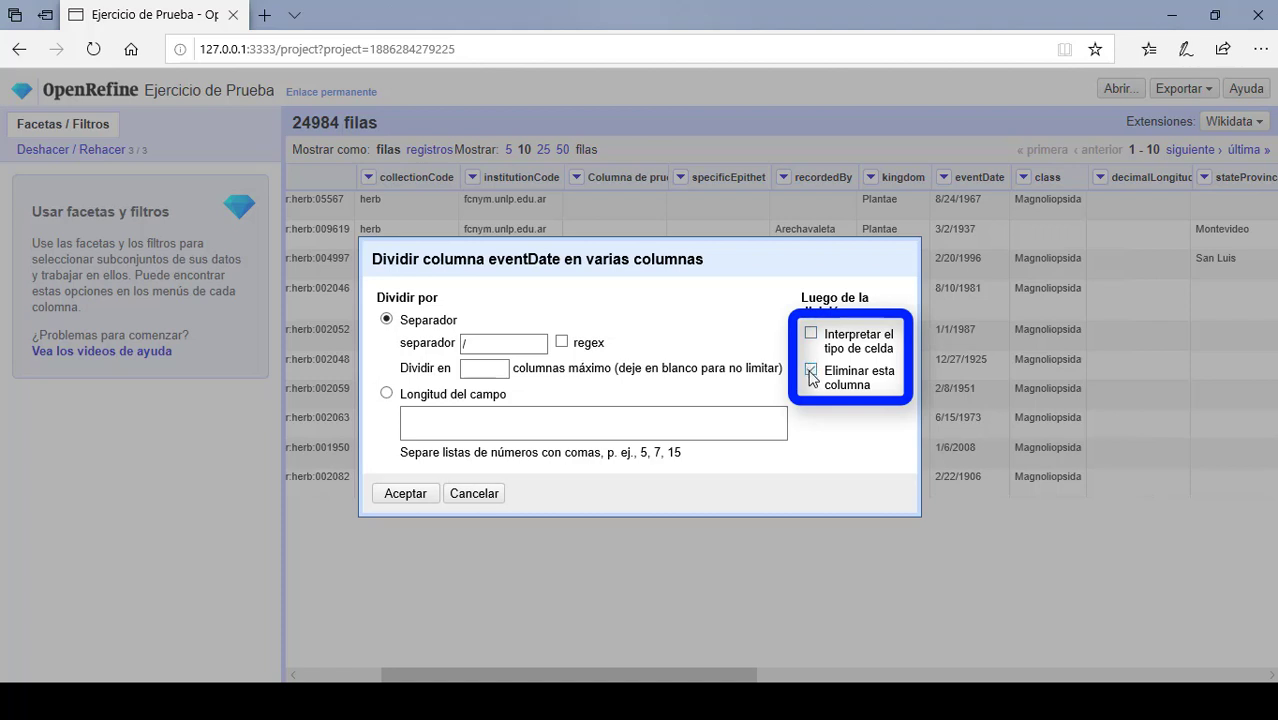
click(811, 372)
click(405, 494)
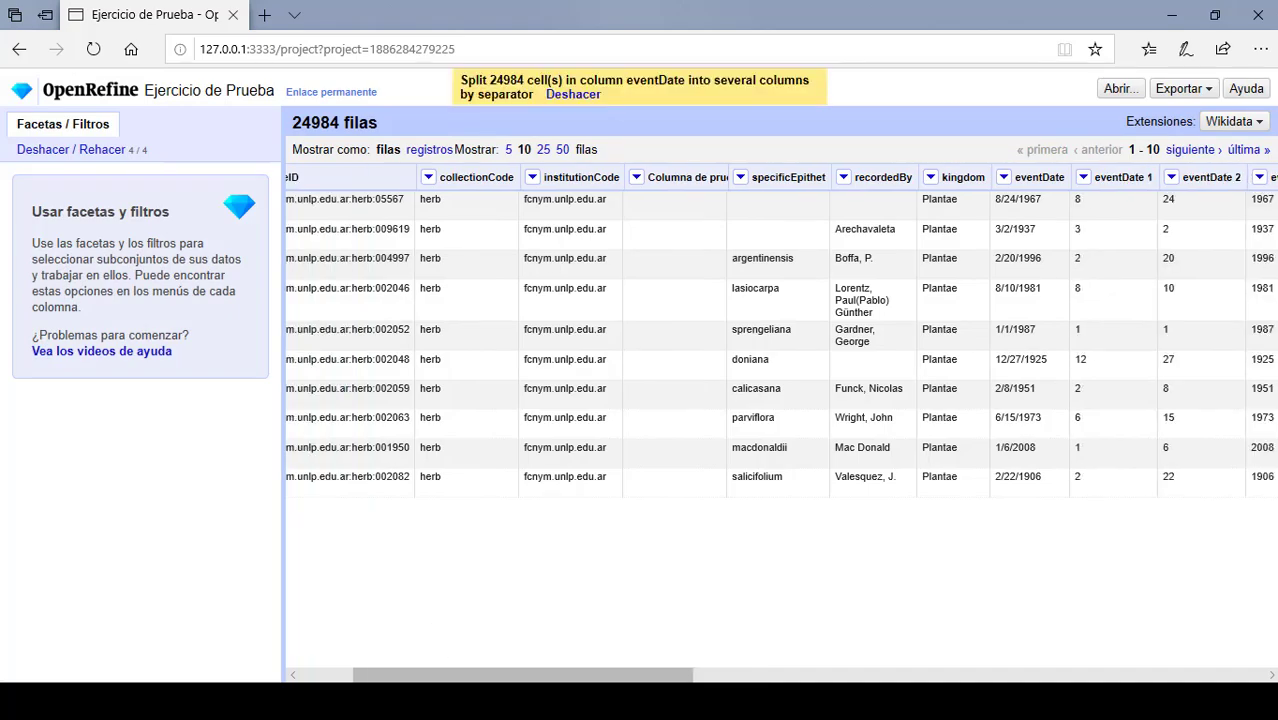
- Rename the eventDate 1 column to month
drag(475, 678, 628, 680)
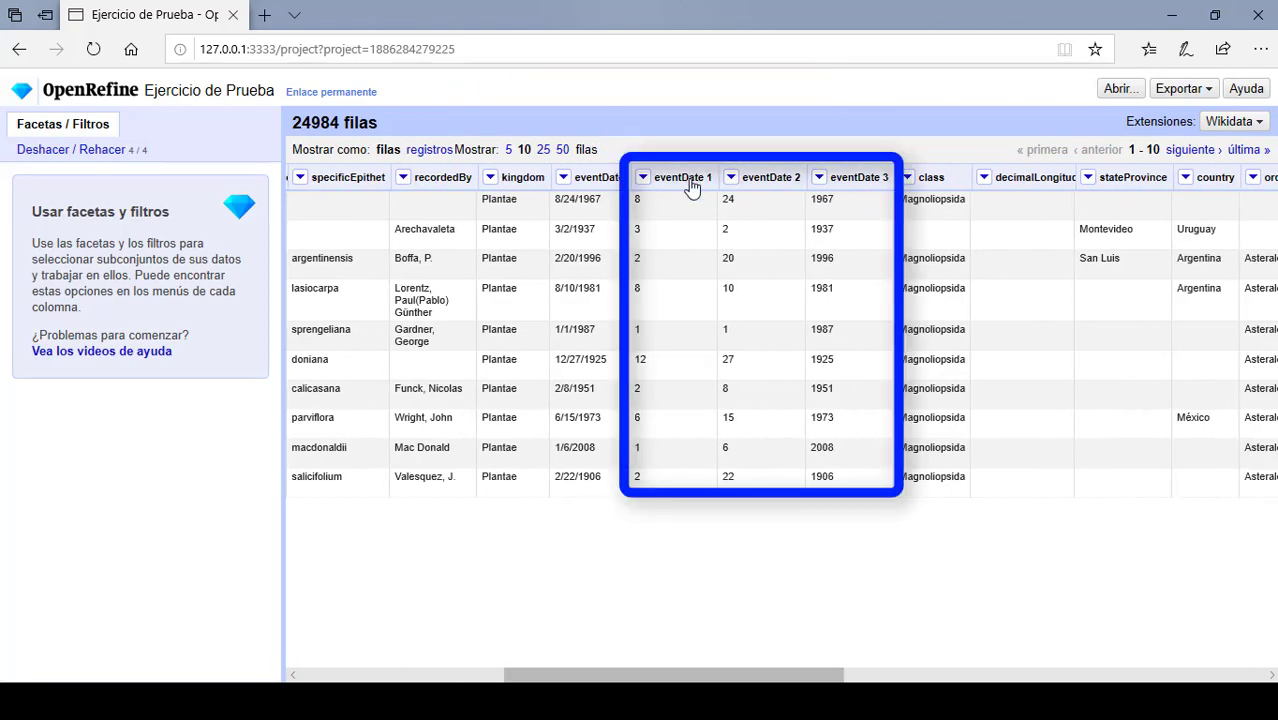
click(643, 178)
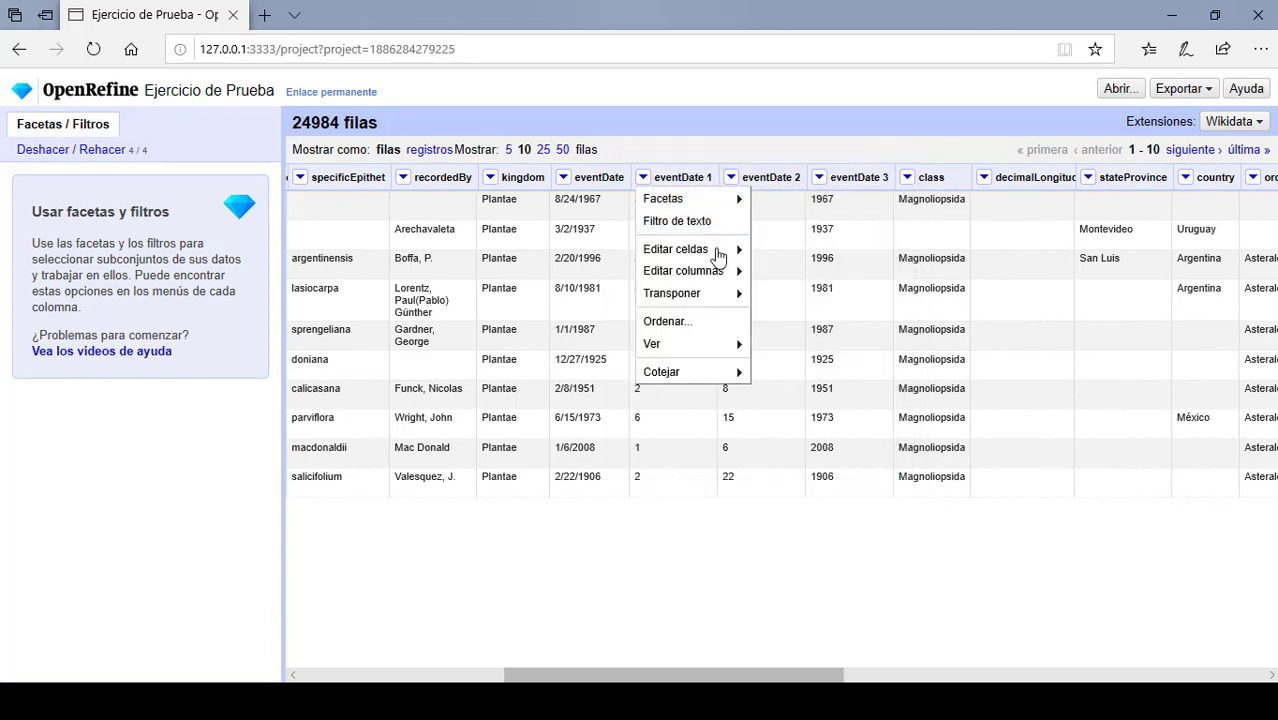
mouse_move(725, 276)
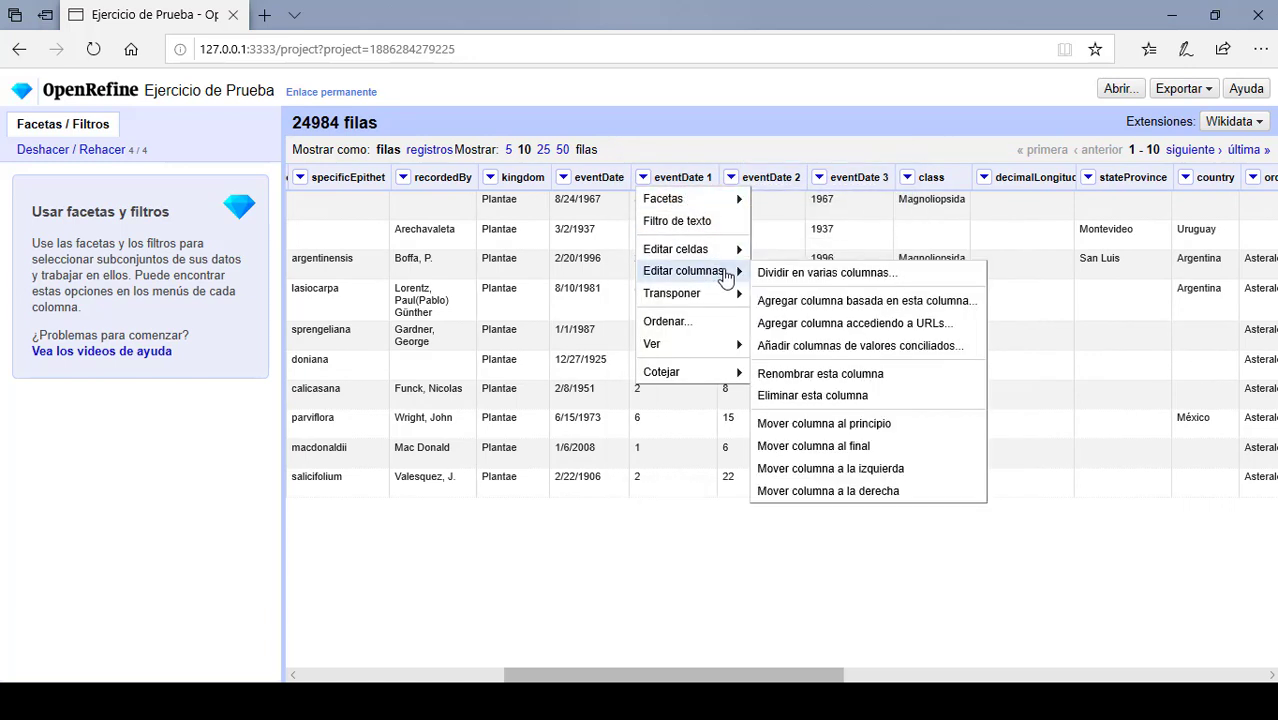
click(820, 375)
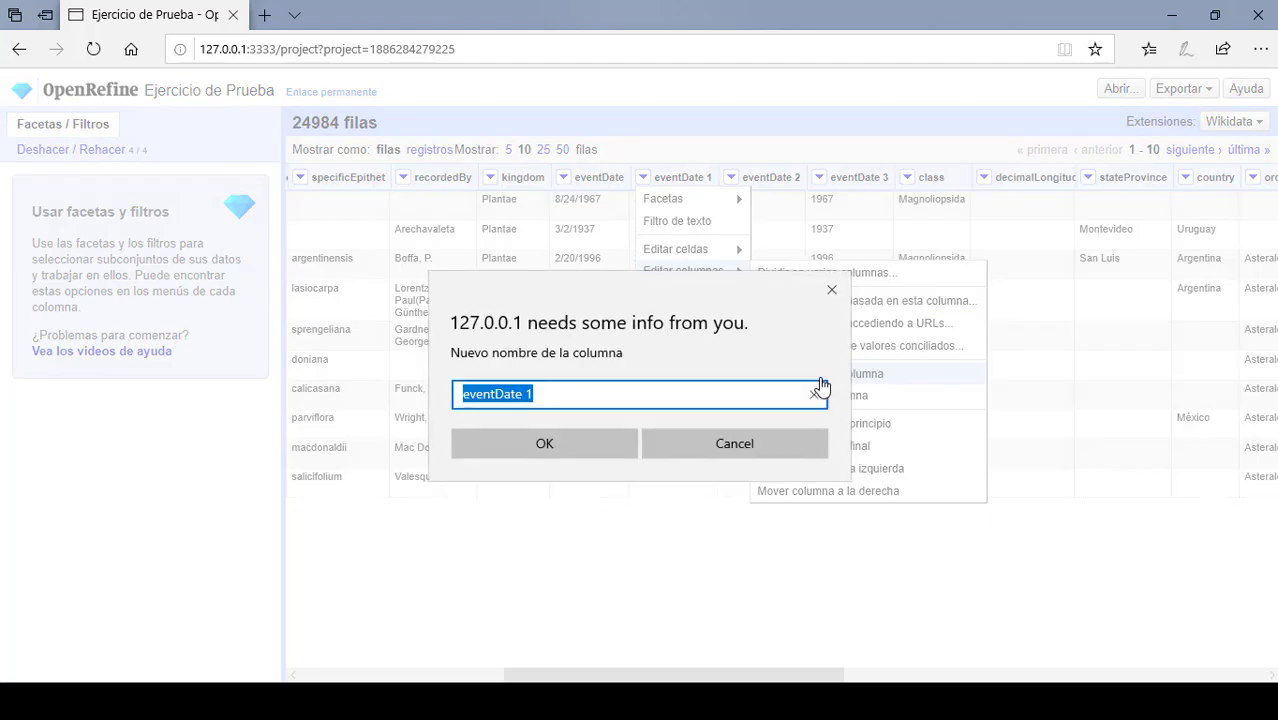
text(month)
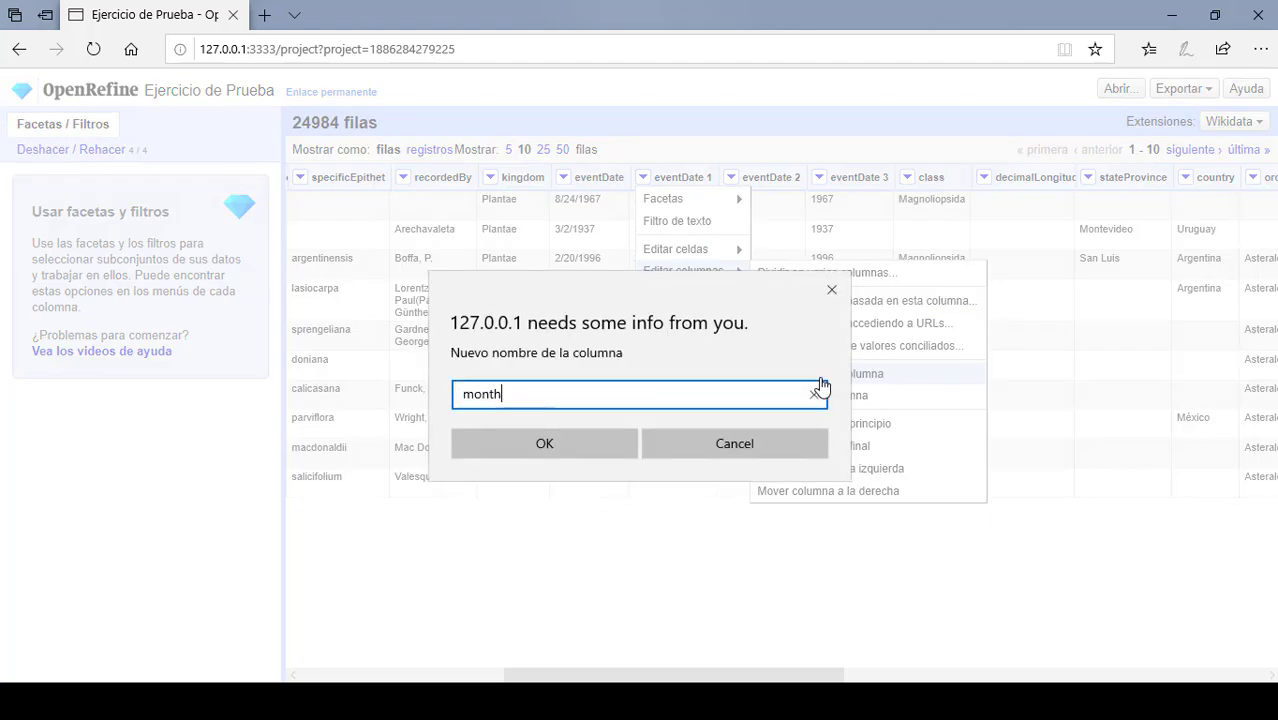
click(544, 441)
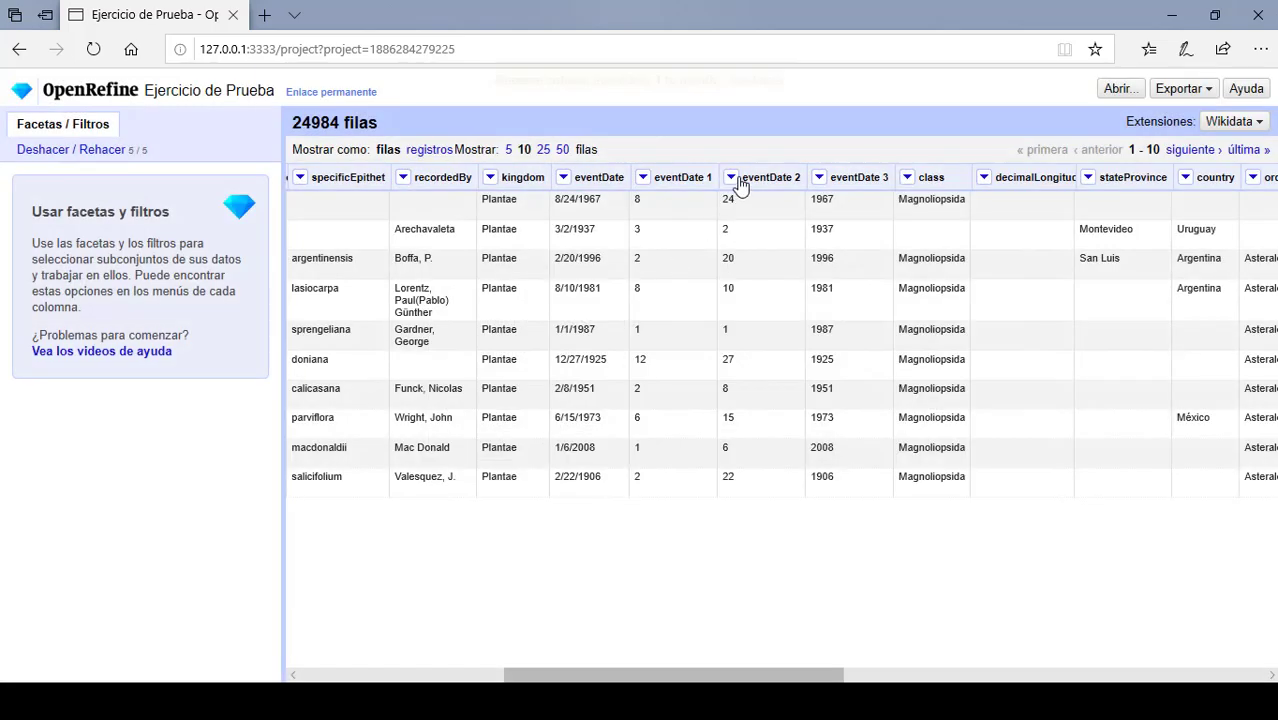
- Rename the eventDate 2 column to day
click(705, 178)
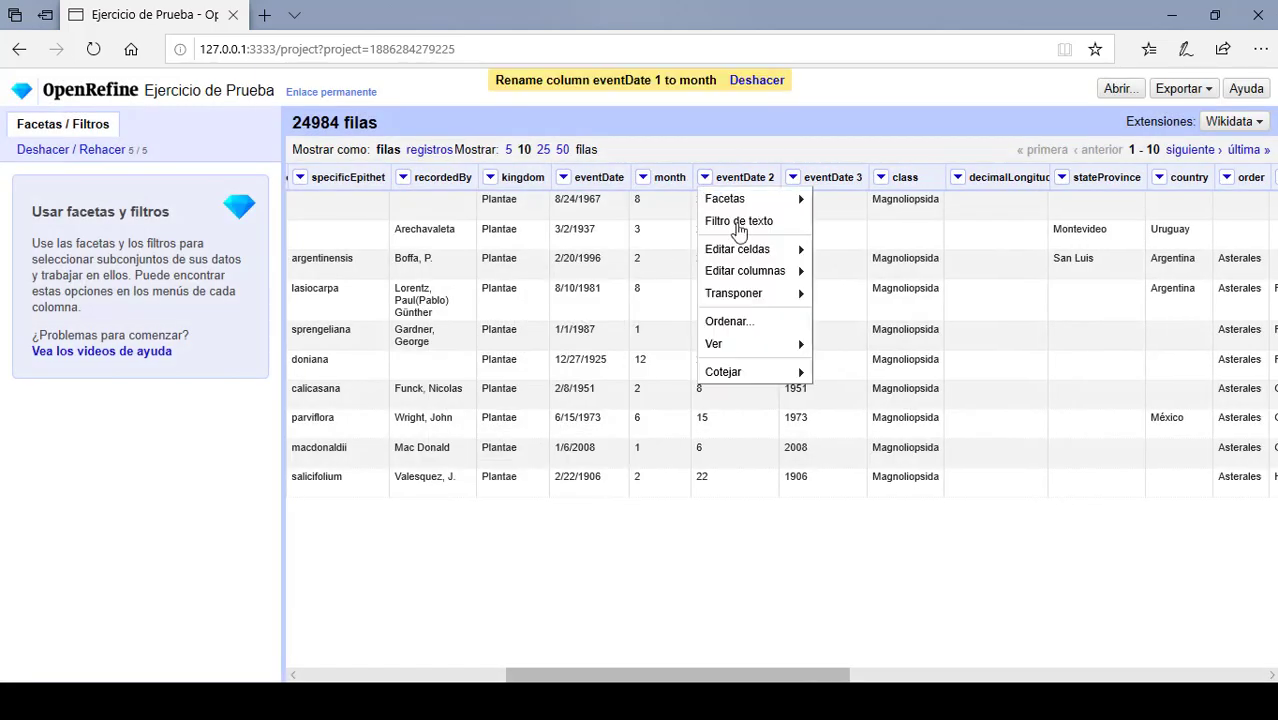
mouse_move(785, 275)
click(863, 375)
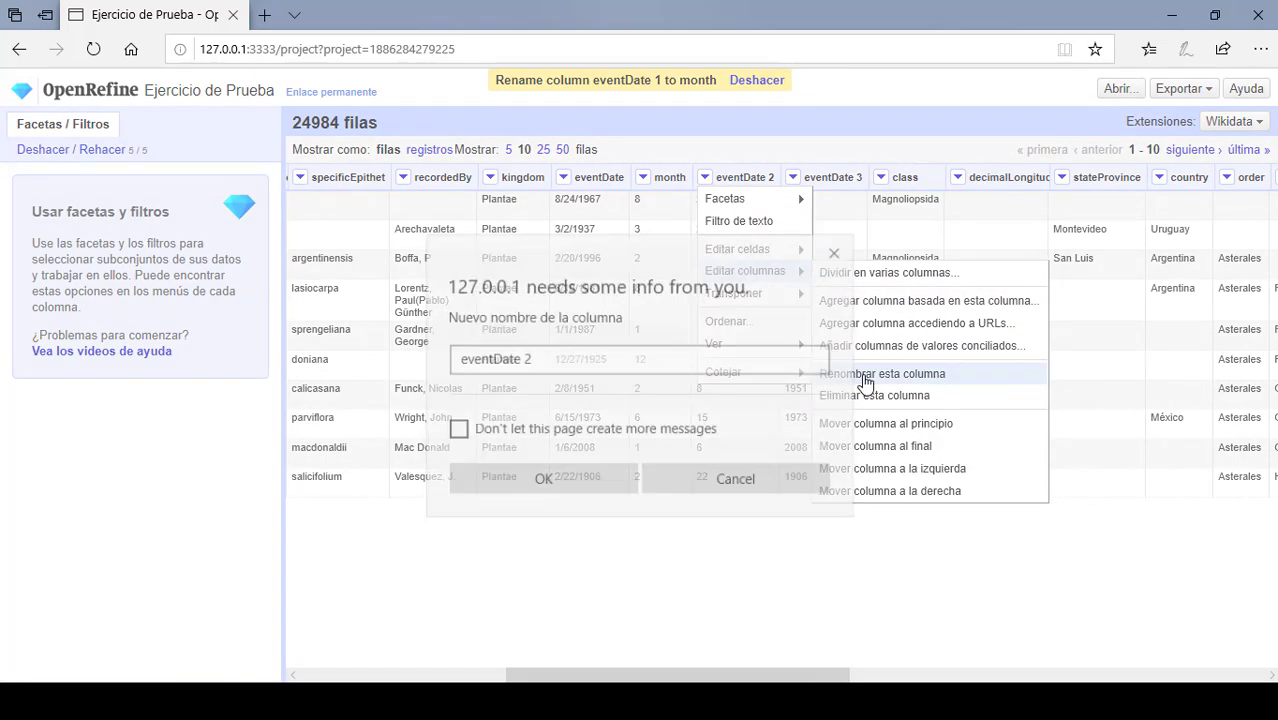
text(day)
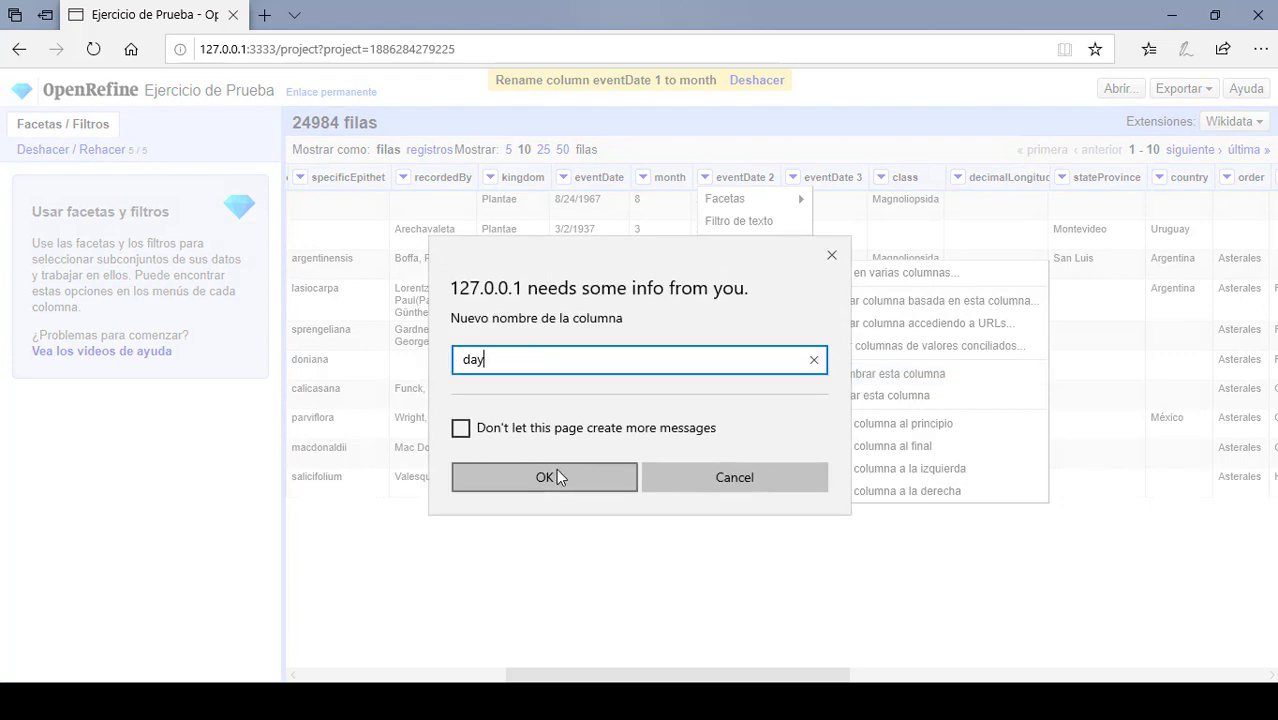
click(550, 477)
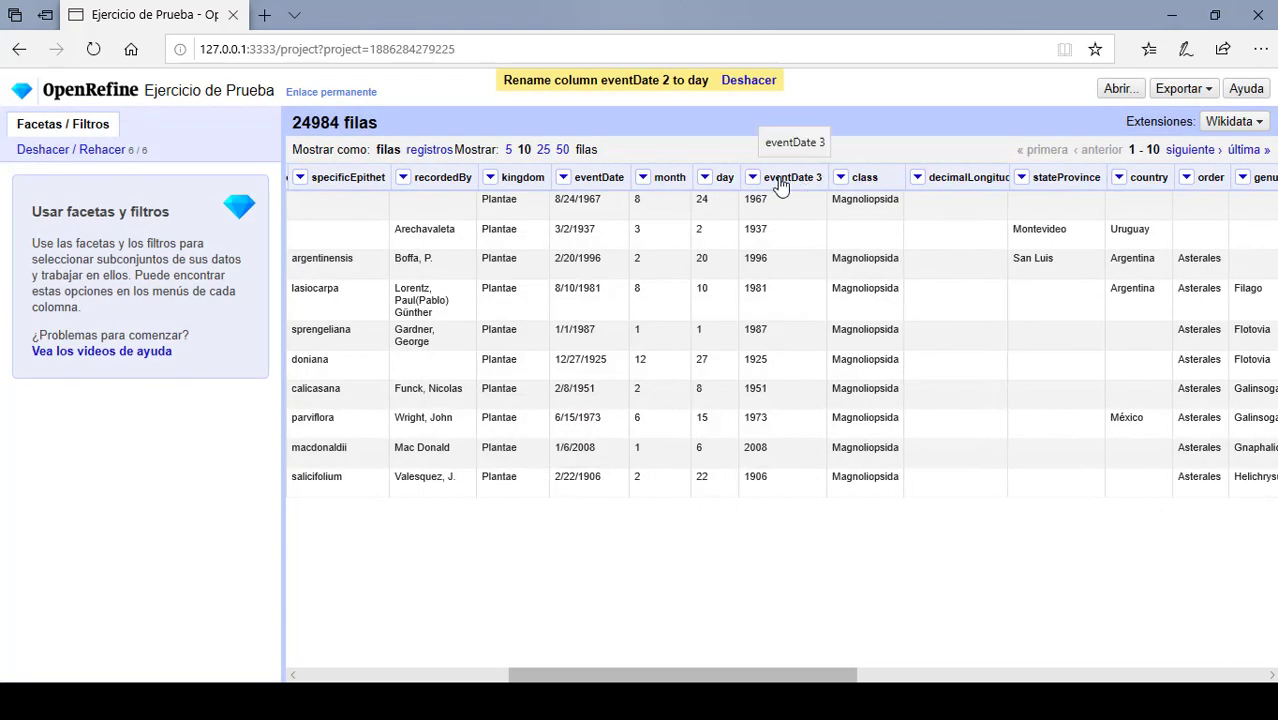
- Rename the eventDate 3 column to year
click(752, 177)
mouse_move(845, 275)
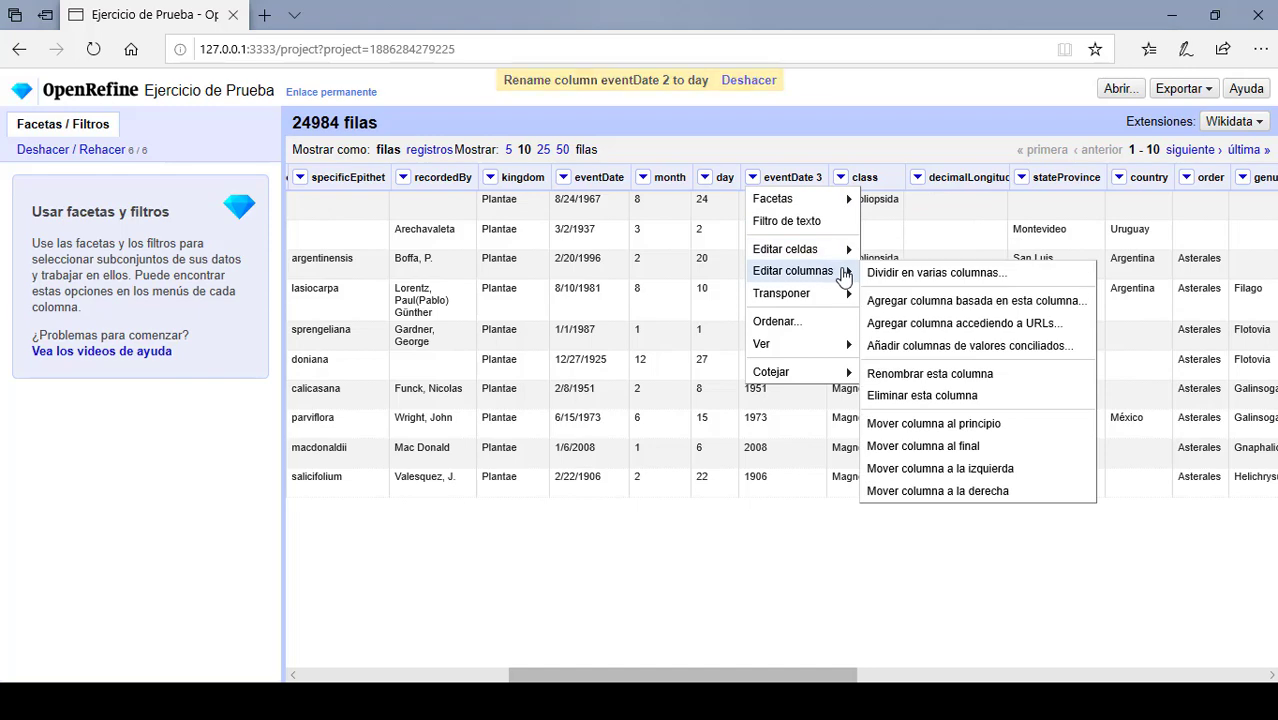
click(925, 380)
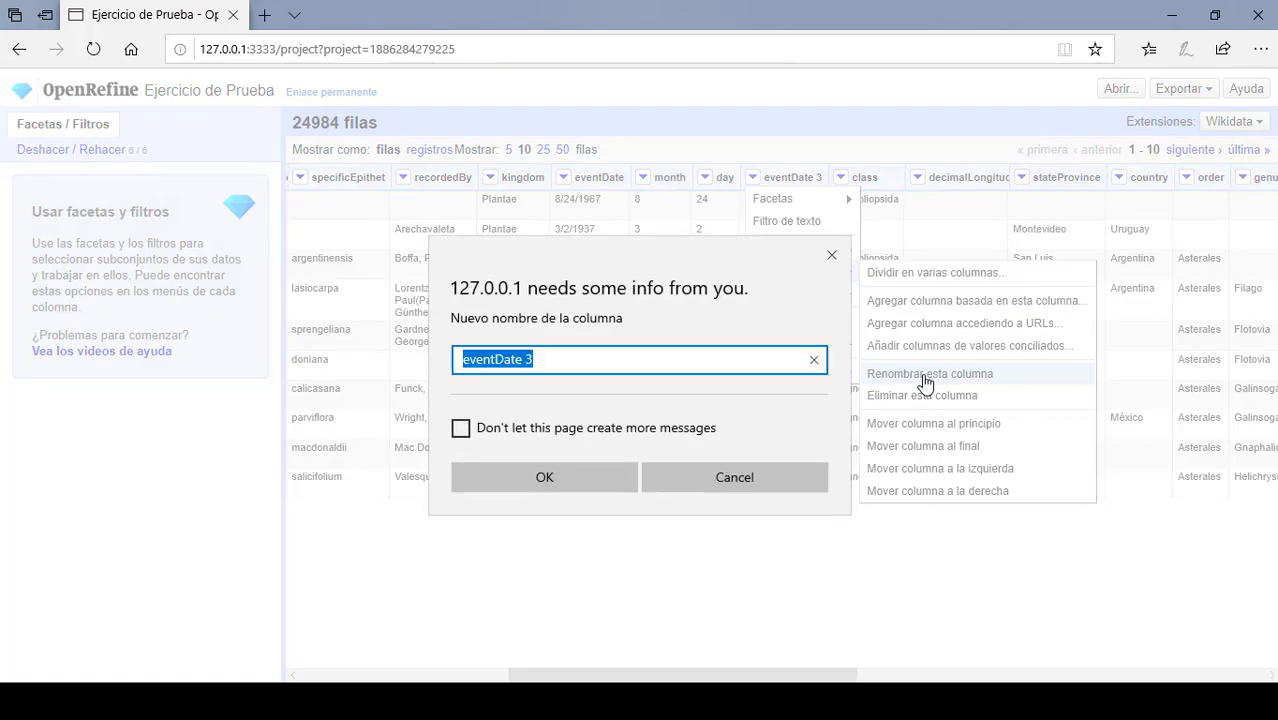
text(year)
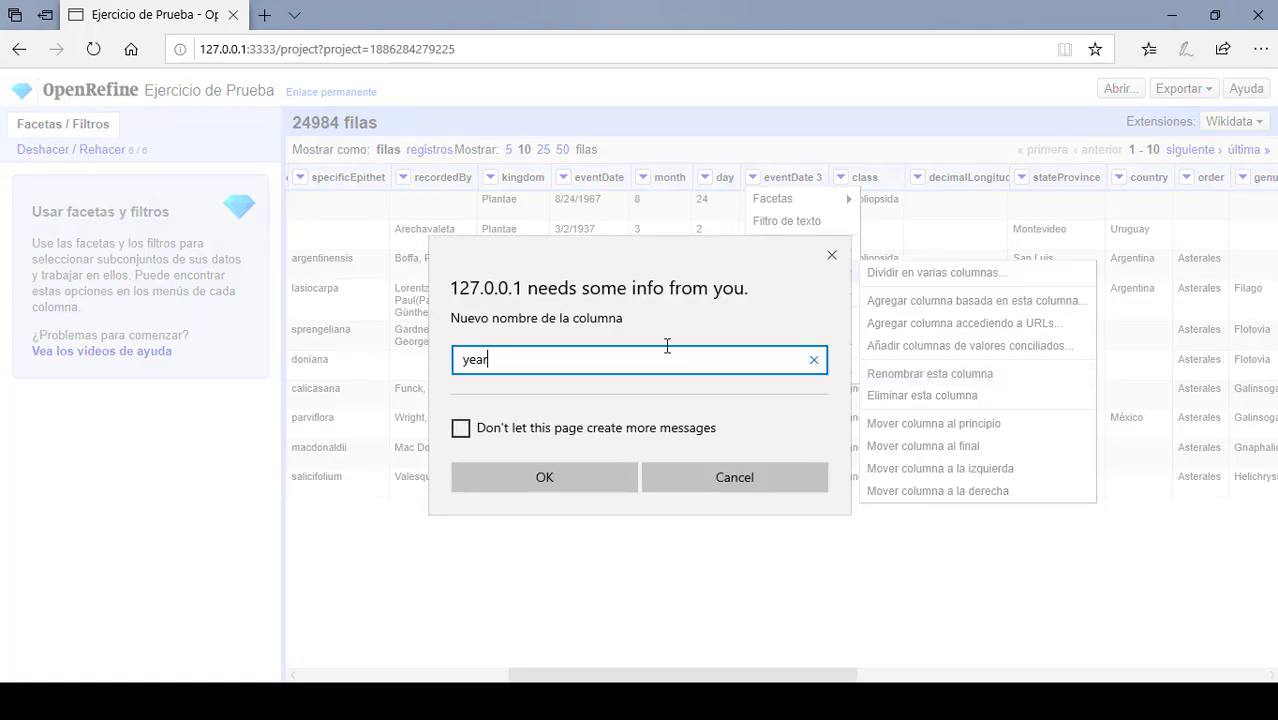
click(506, 477)
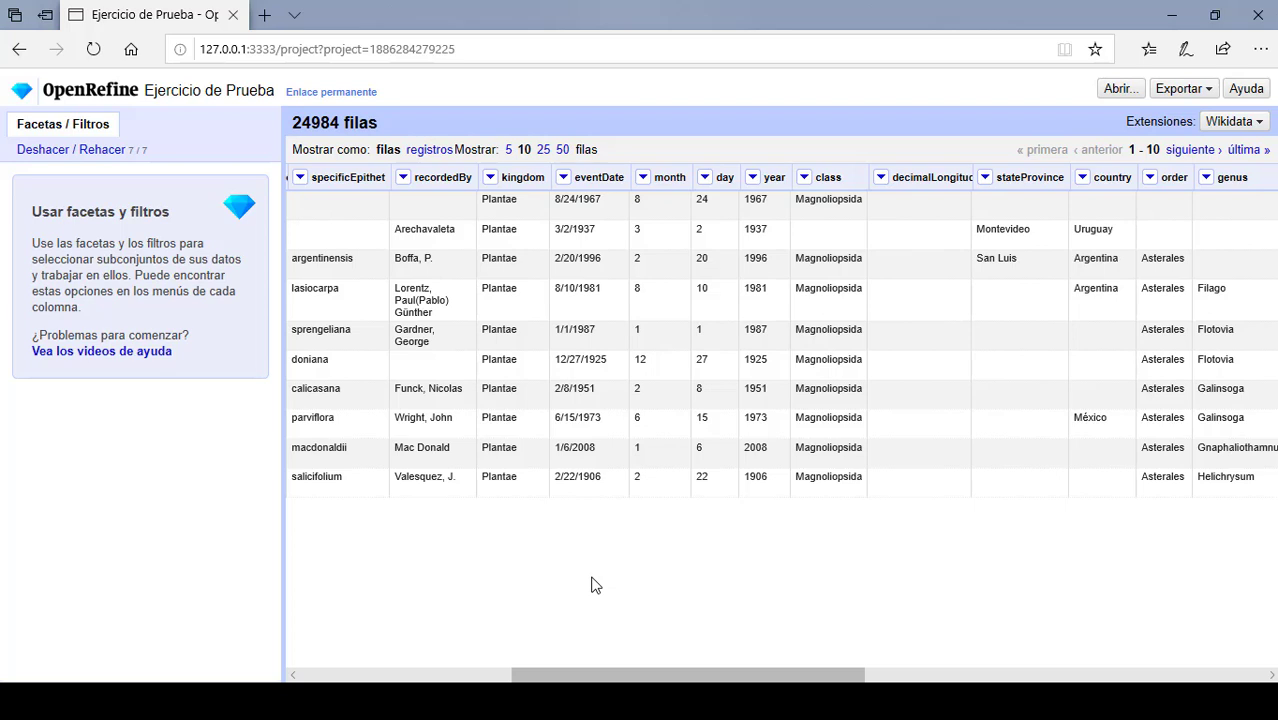
- Create a text facet on the kingdom column and sort its values by count
click(491, 178)
mouse_move(560, 200)
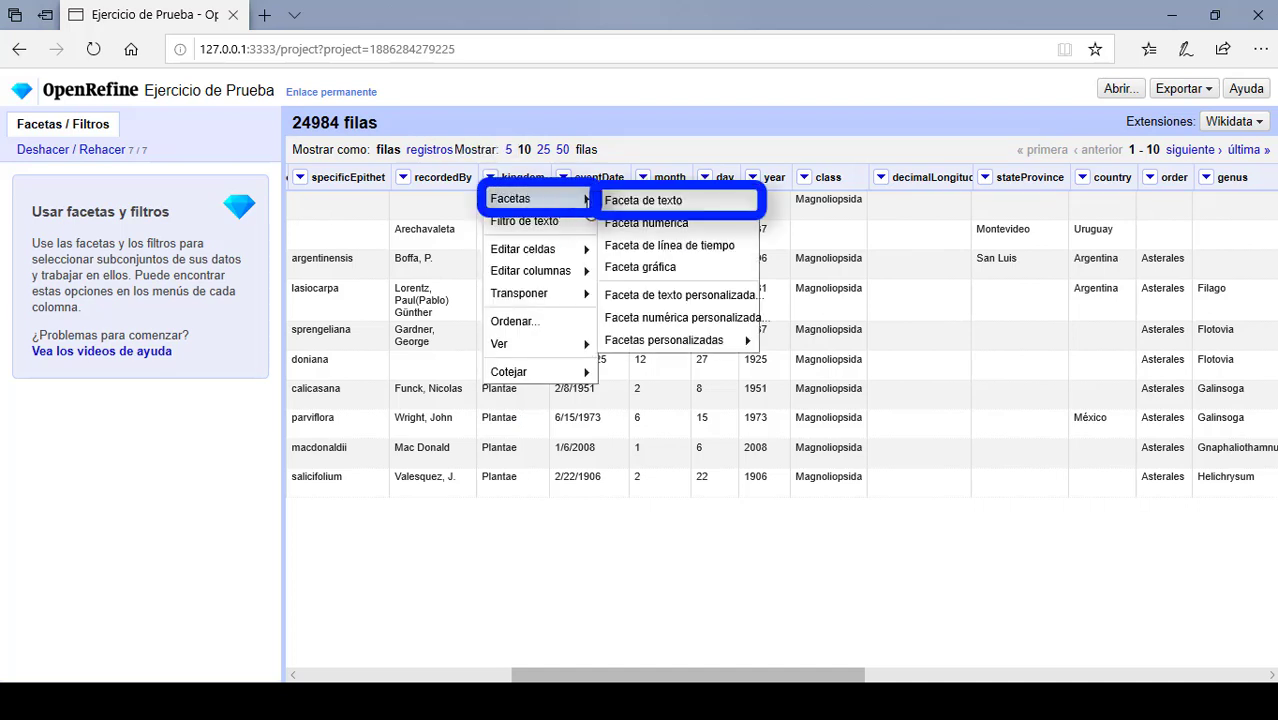
click(712, 201)
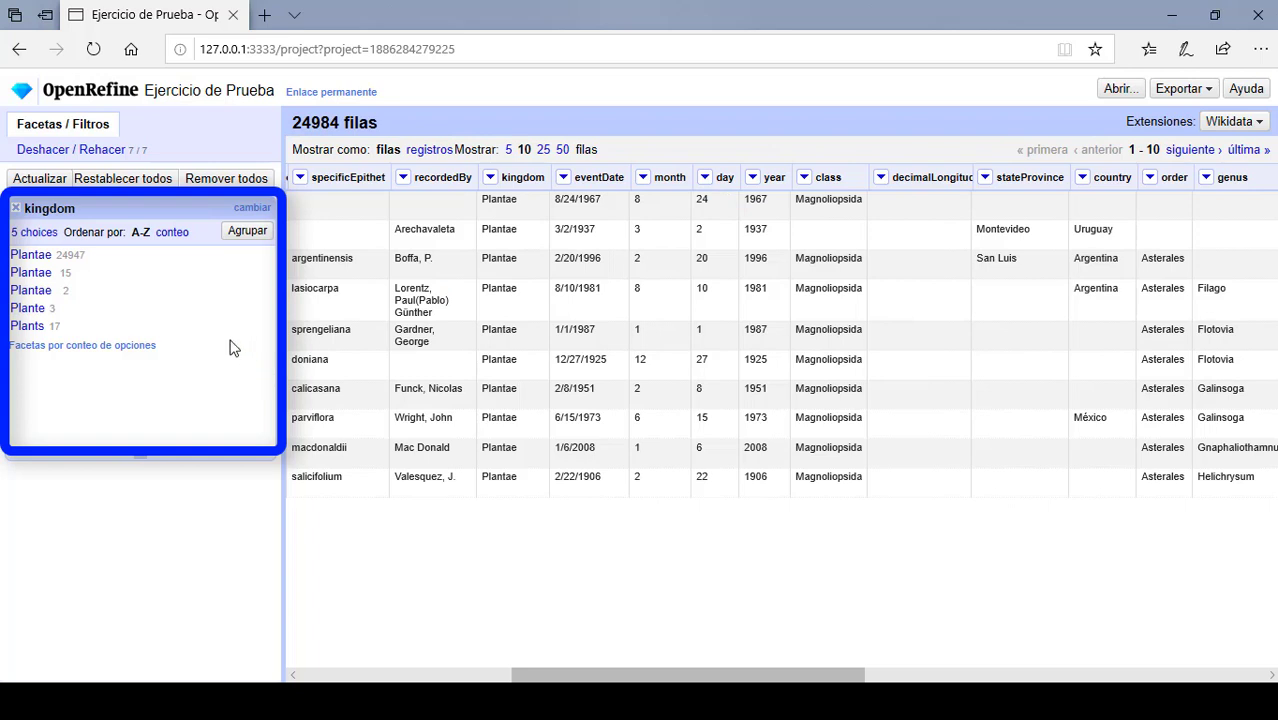
mouse_move(221, 338)
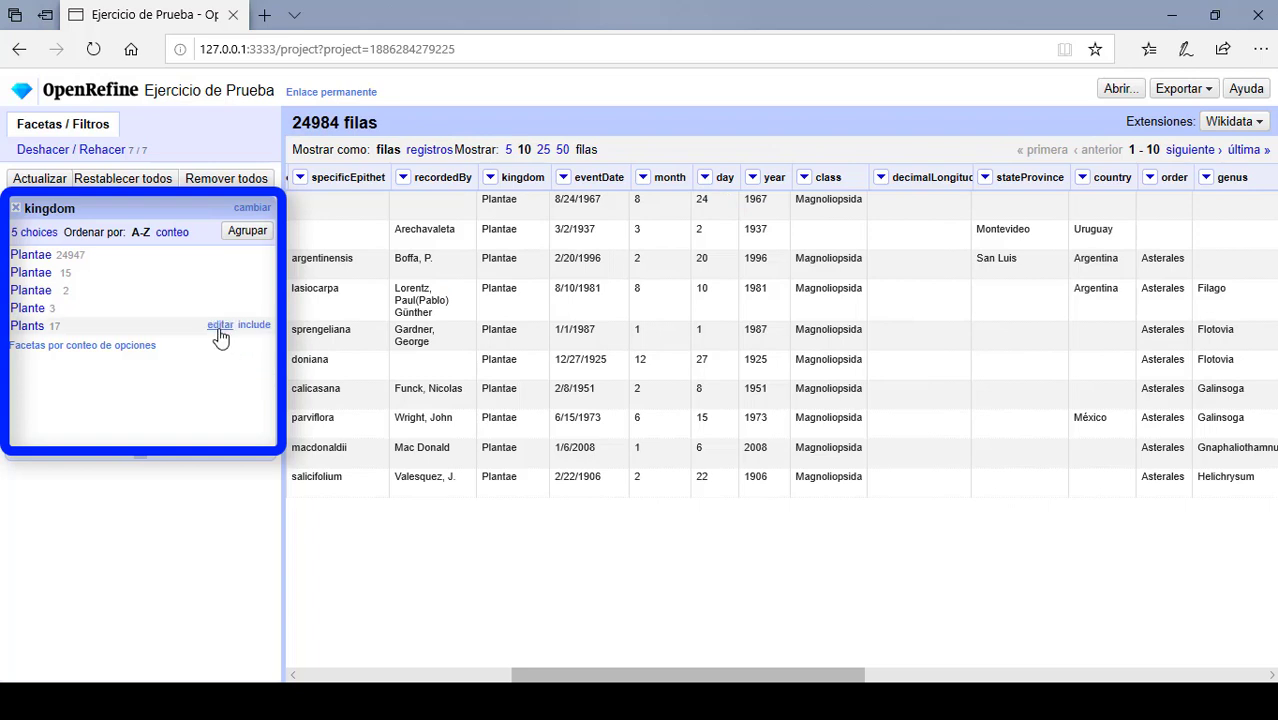
click(173, 234)
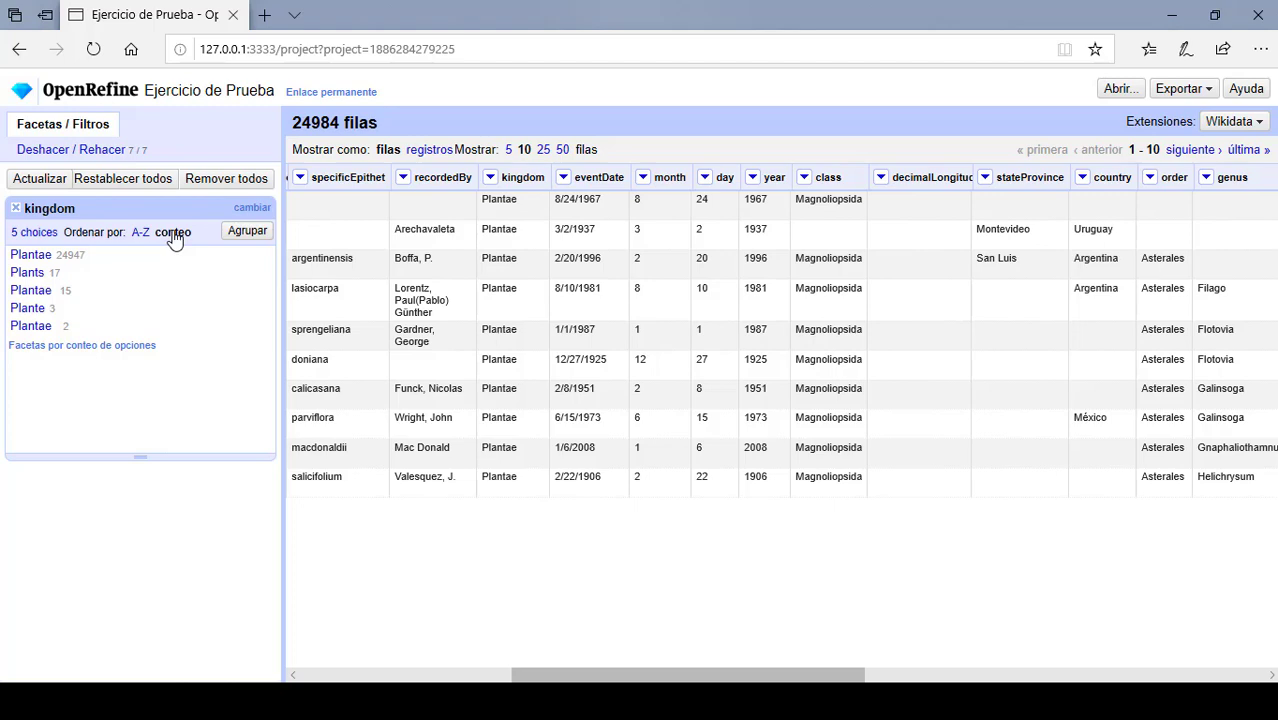
- Filter the rows by the kingdom facet values Plants and Plante, and exclude both values again to show all rows
mouse_move(262, 281)
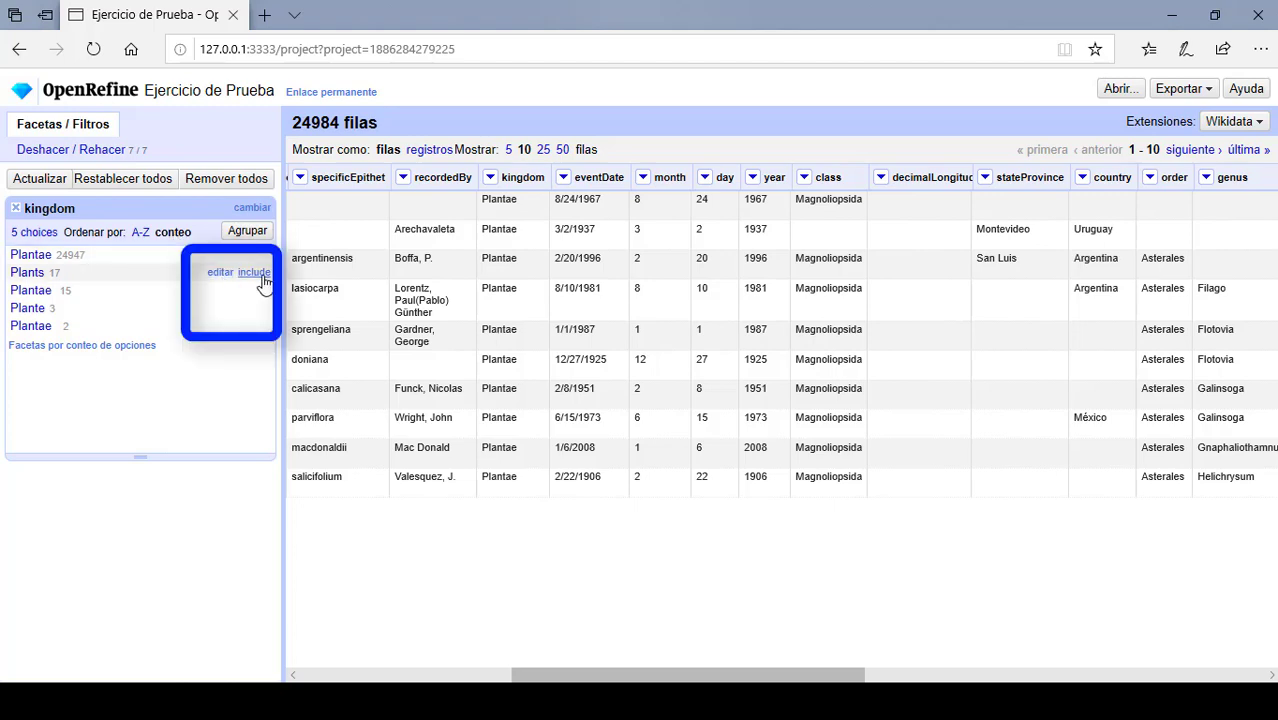
click(258, 276)
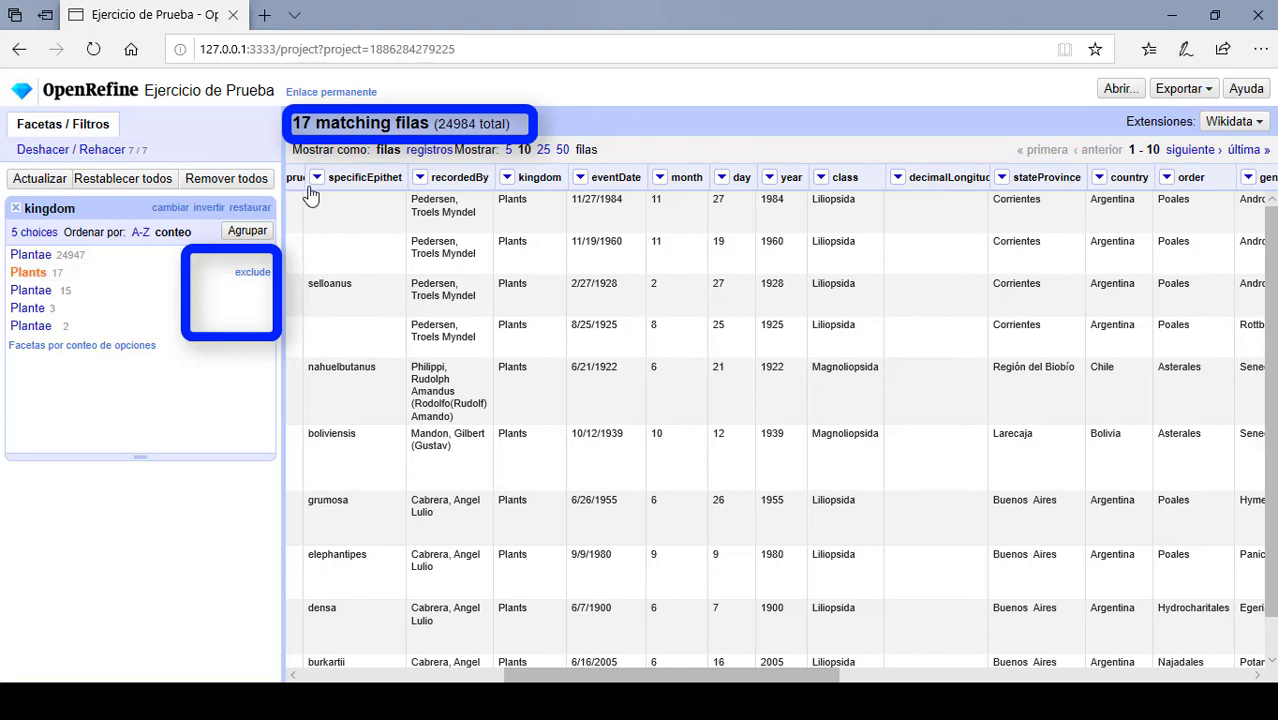
mouse_move(256, 314)
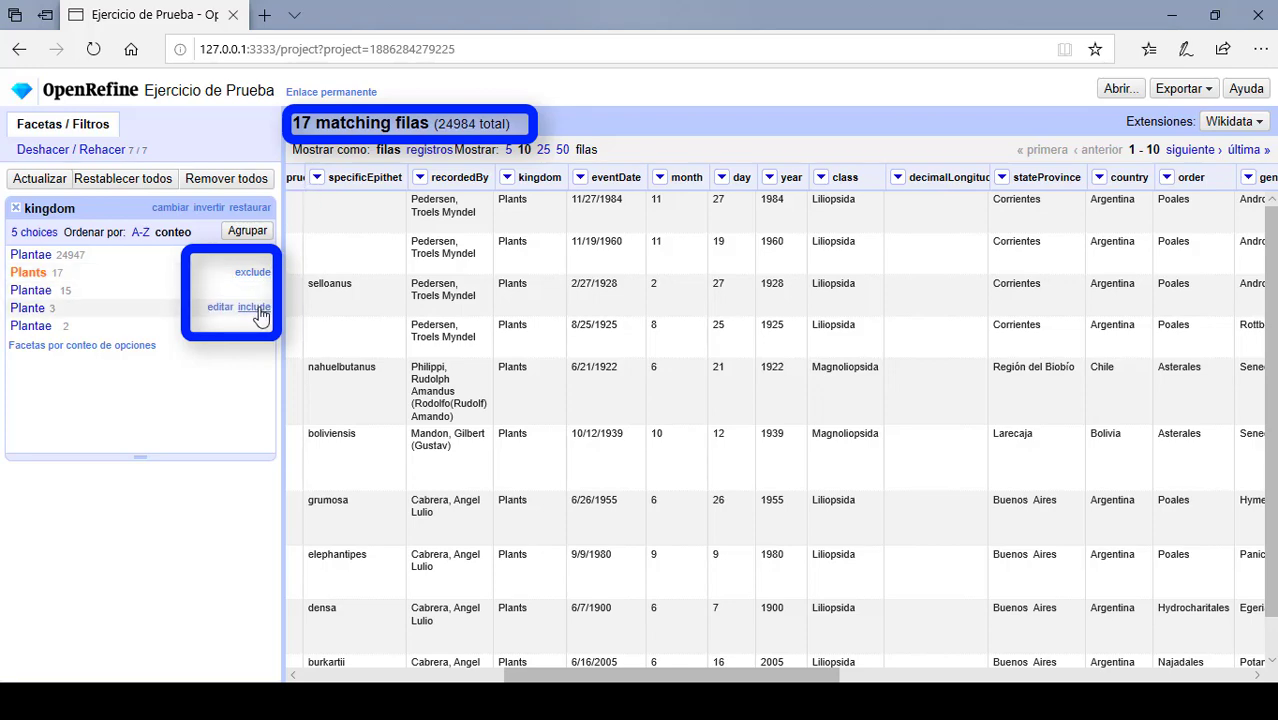
click(254, 308)
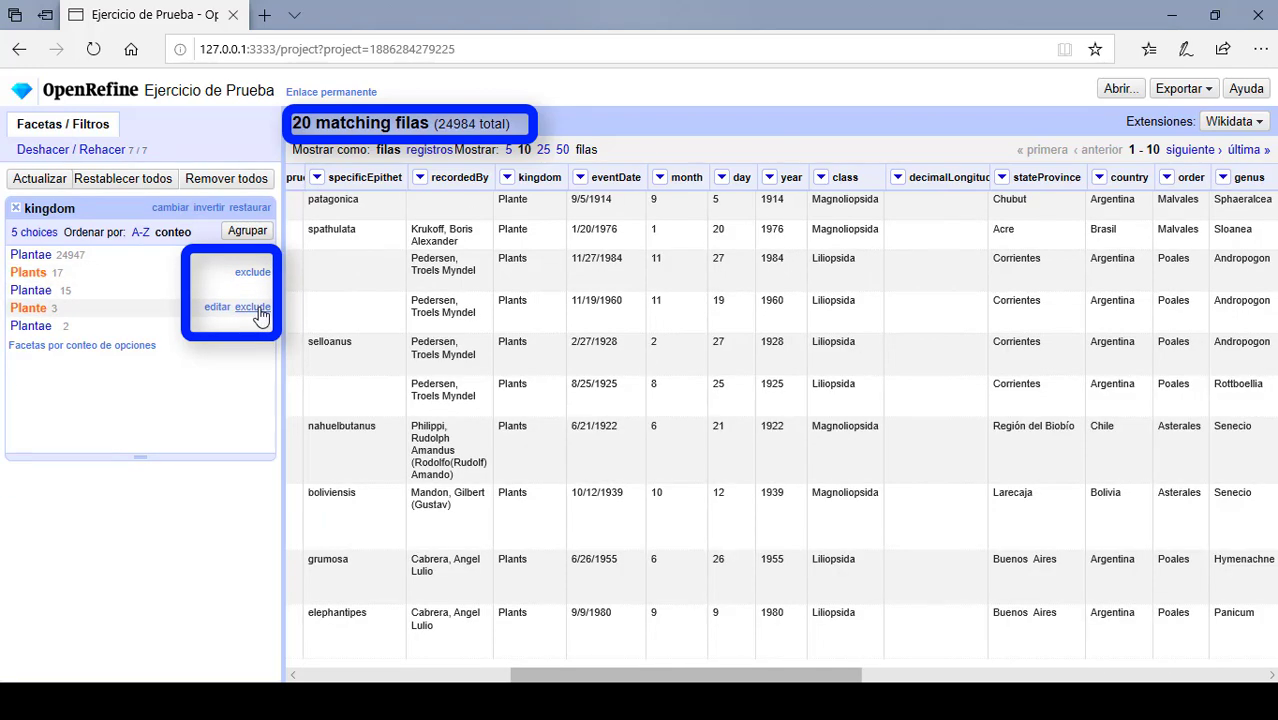
click(254, 308)
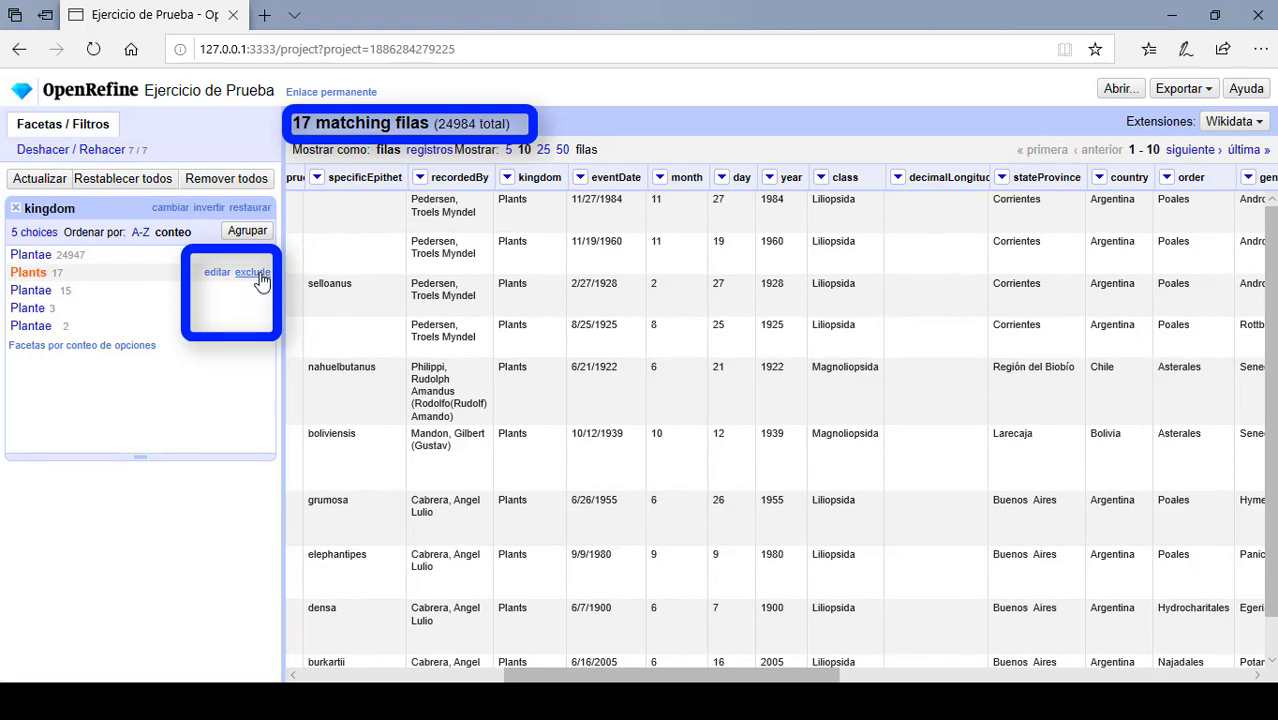
click(258, 276)
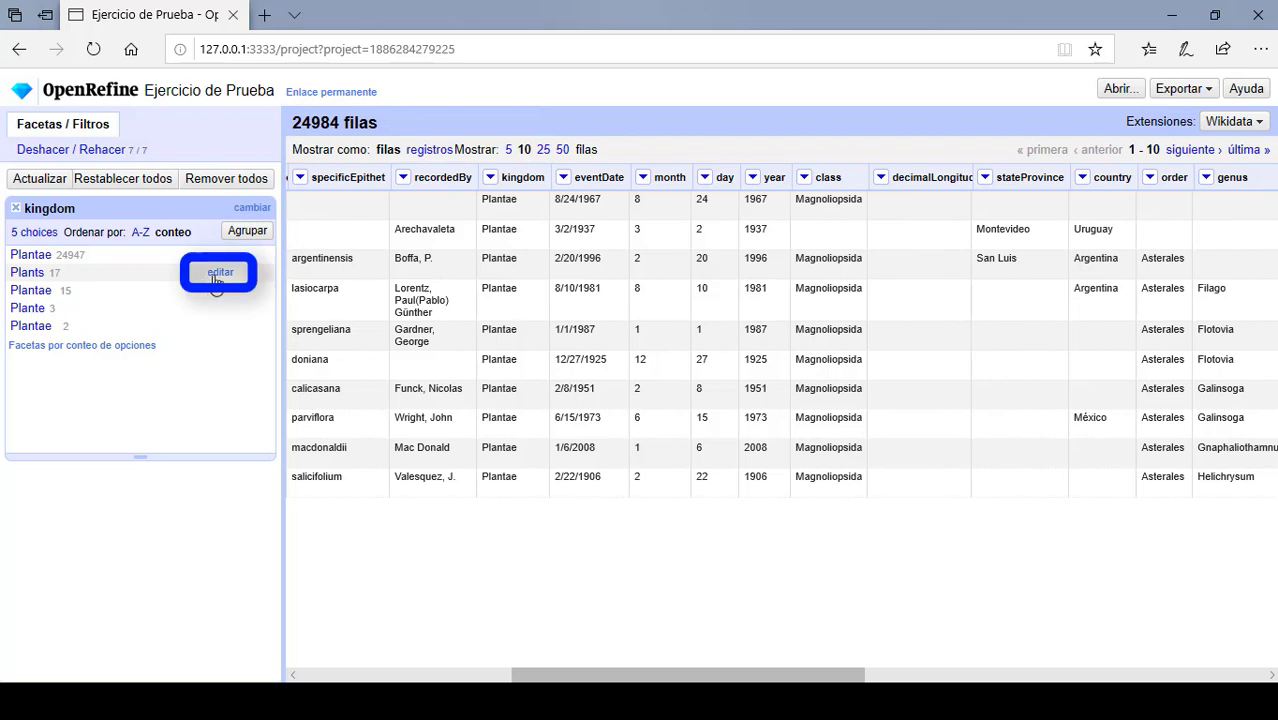
- Change the kingdom facet value Plants to Plantae for all its cells
click(217, 276)
click(375, 283)
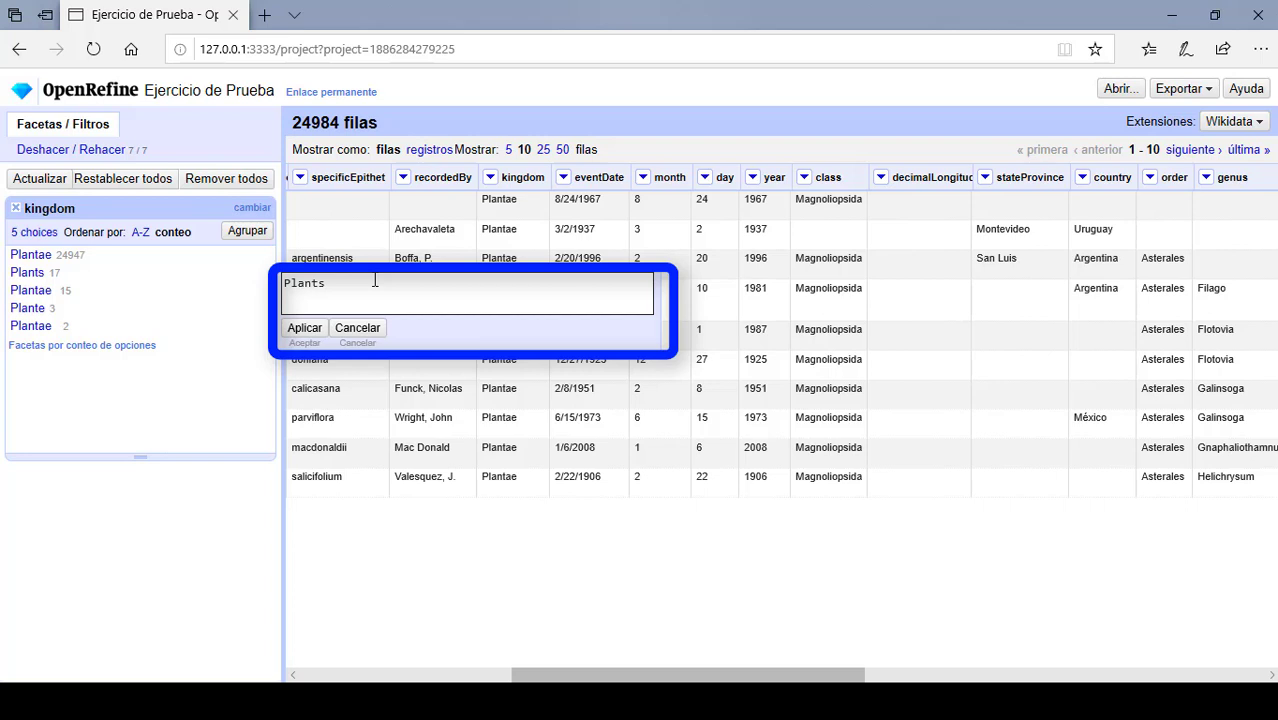
key(BackSpace)
text(ae)
click(300, 332)
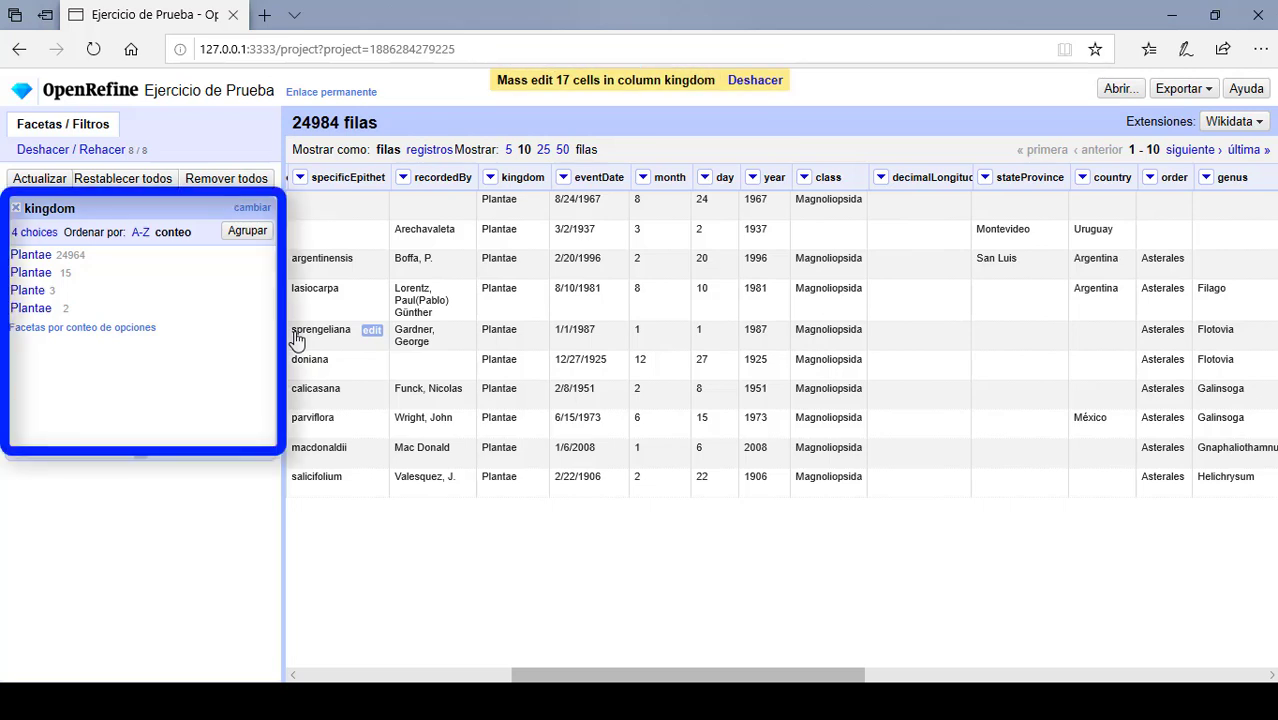
- Filter the rows to kingdom Plante, change only the patagonica row's kingdom cell to Plantae, and remove the filter
mouse_move(251, 296)
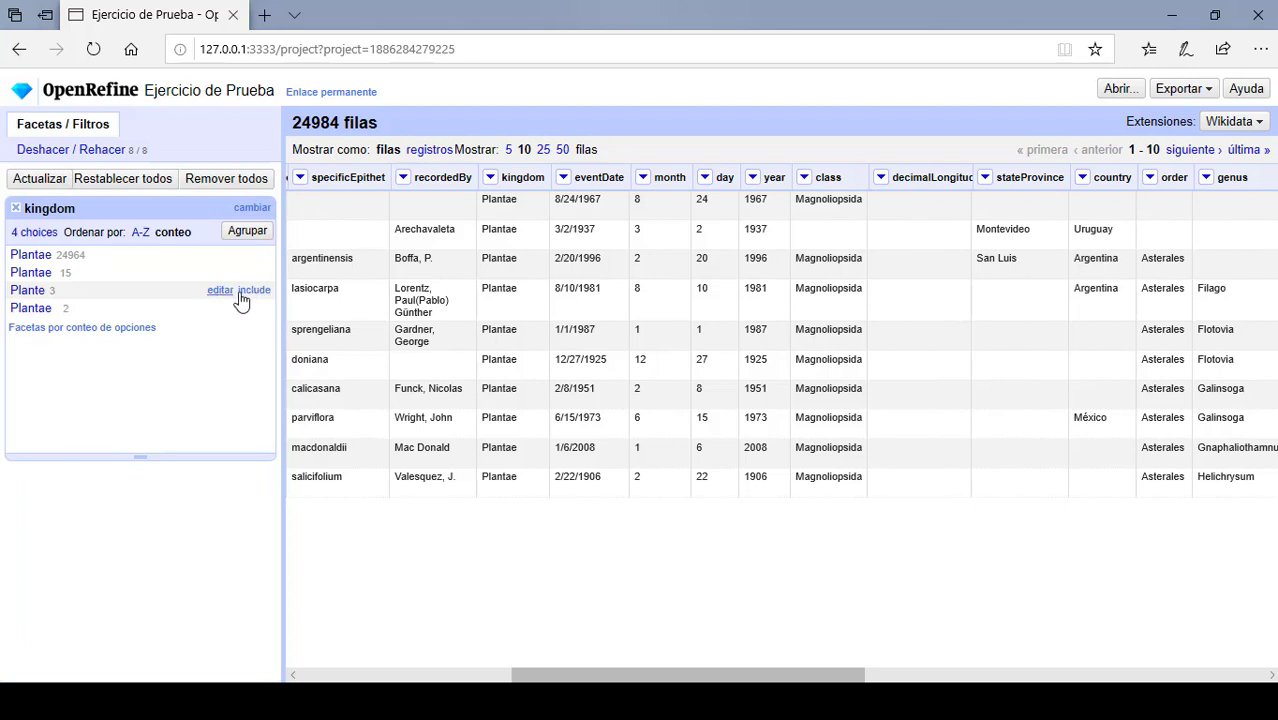
click(254, 291)
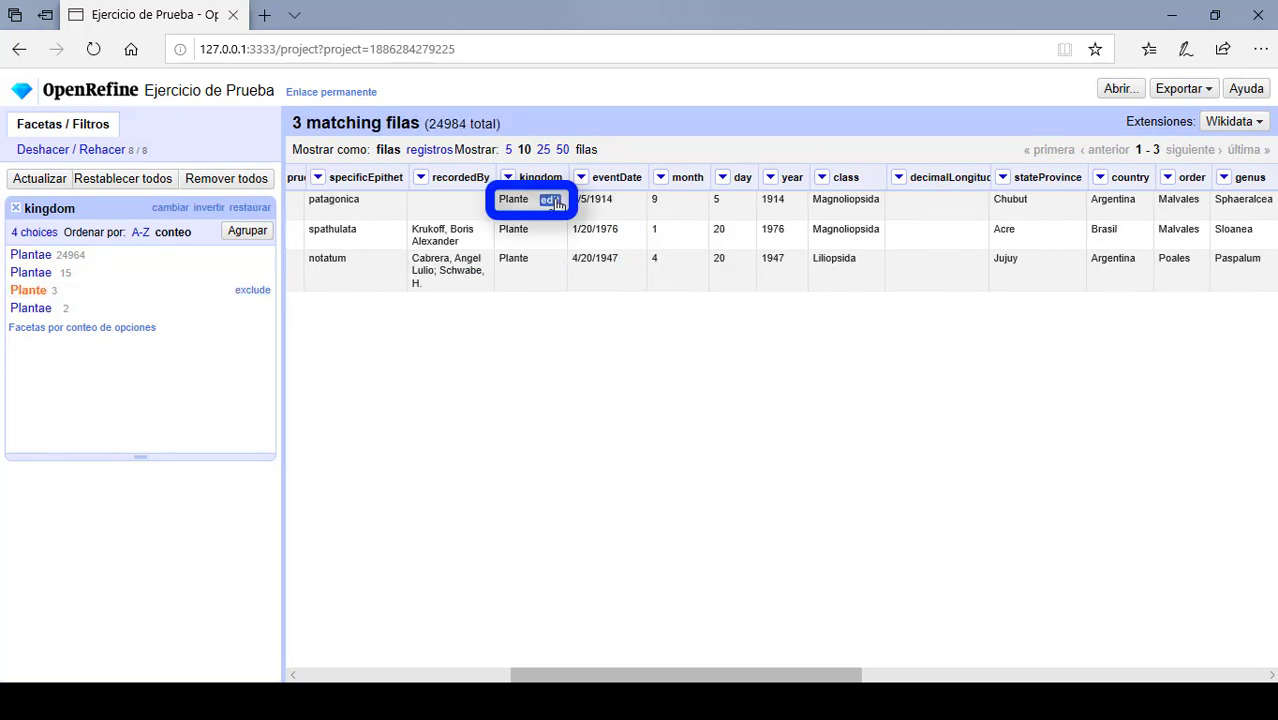
click(552, 201)
click(652, 231)
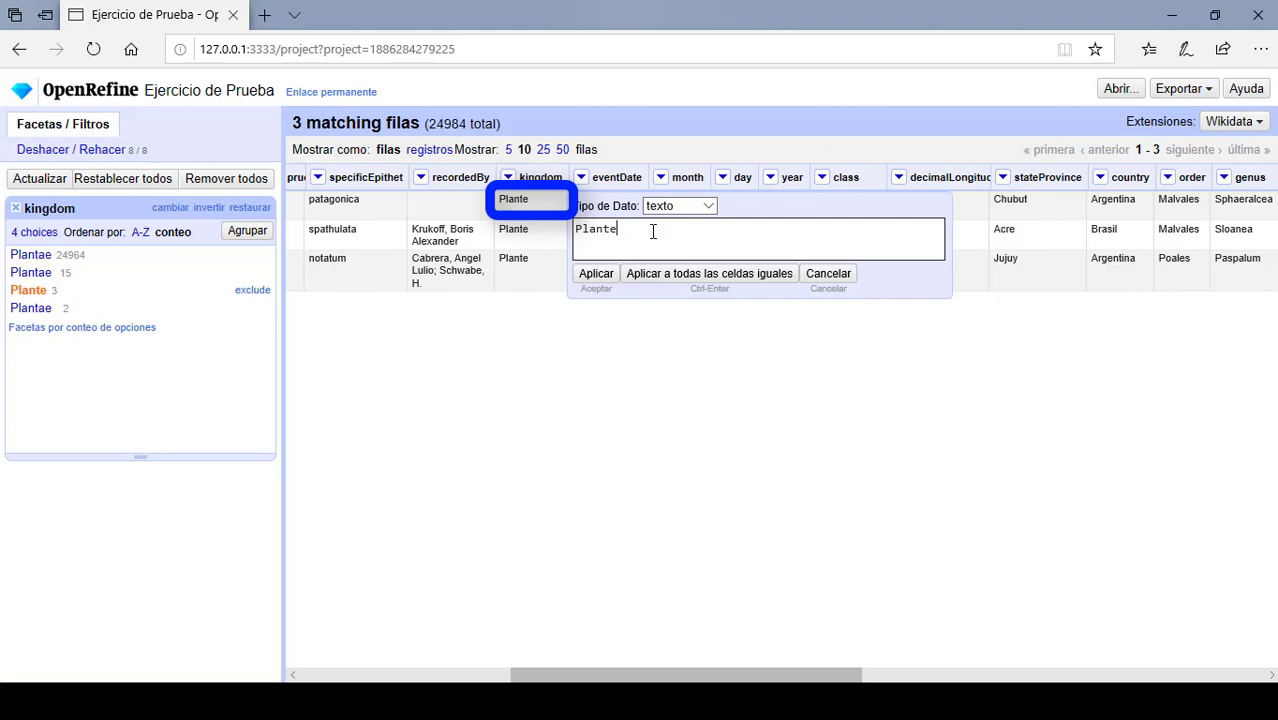
key(BackSpace)
text(ae)
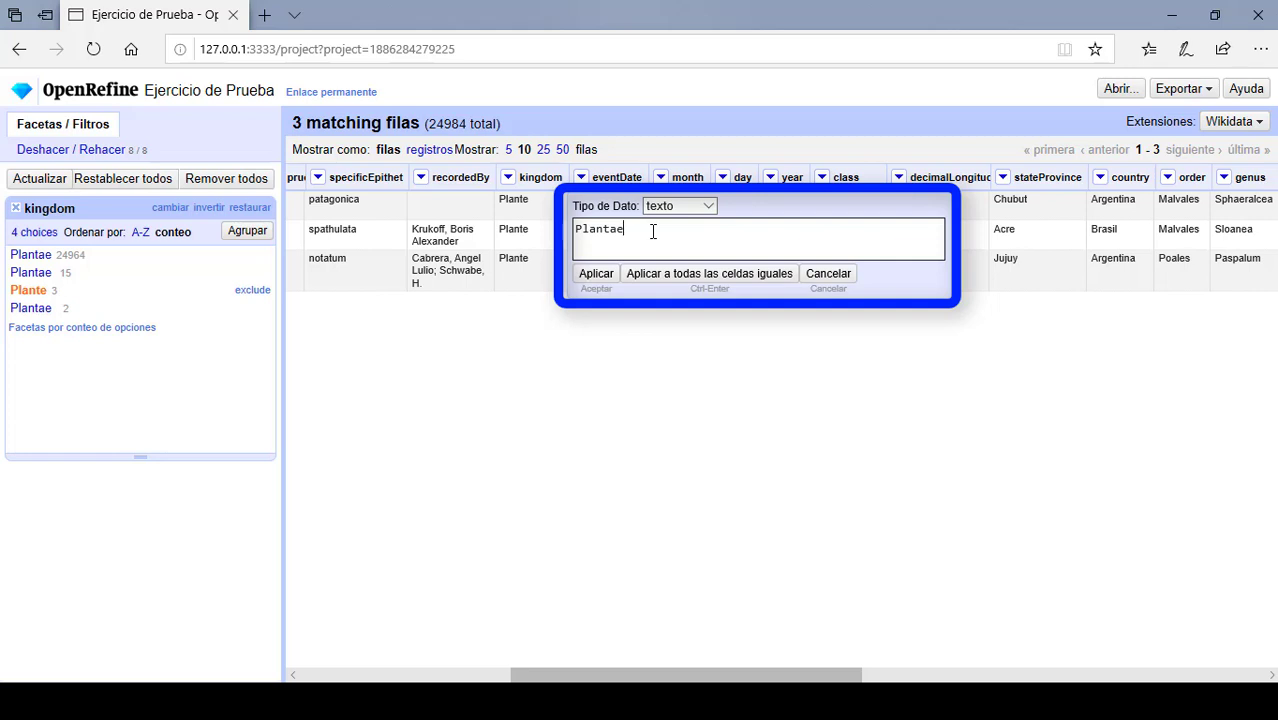
click(596, 274)
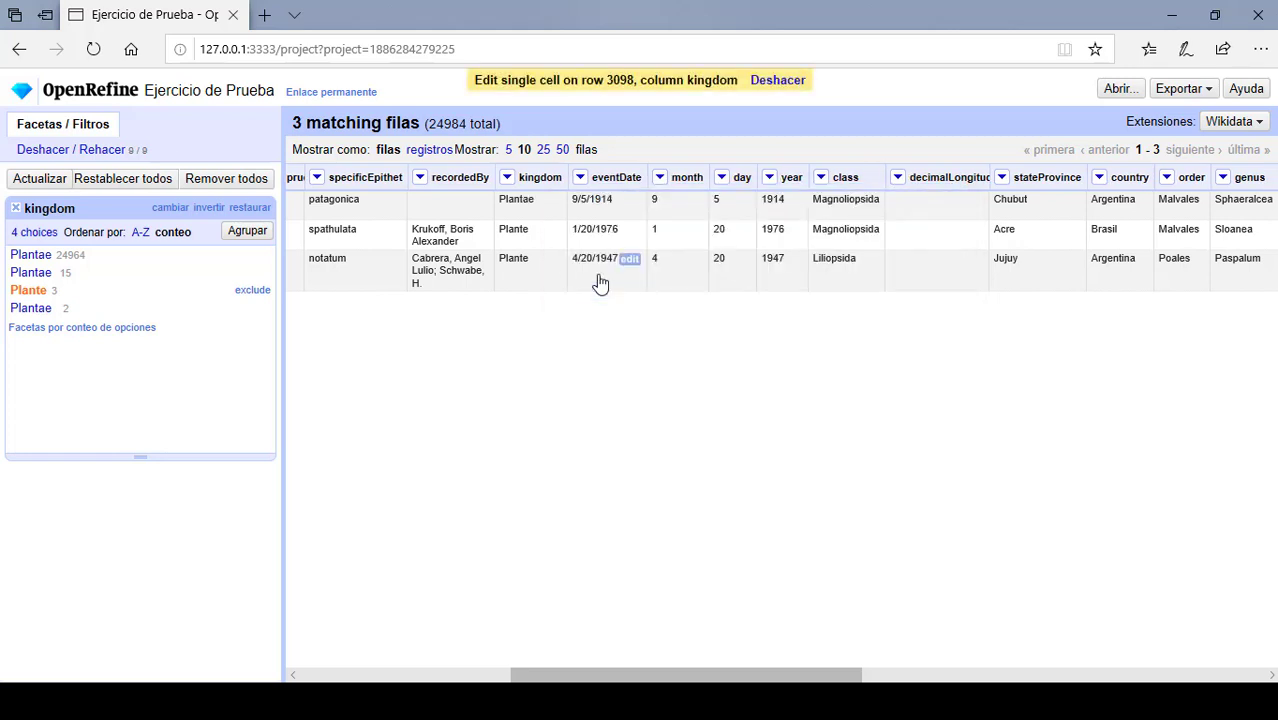
click(240, 291)
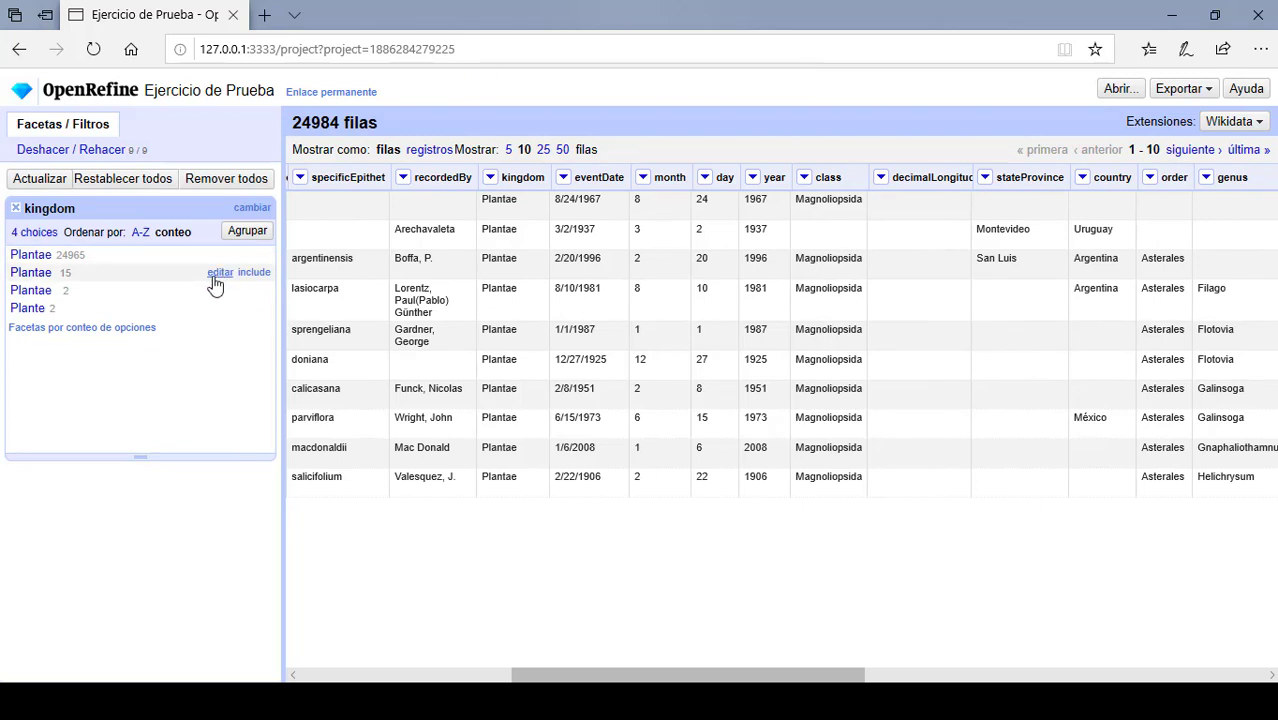
- Inspect the two less frequent Plantae values in the kingdom facet for trailing spaces, discarding any edits
click(215, 276)
click(388, 295)
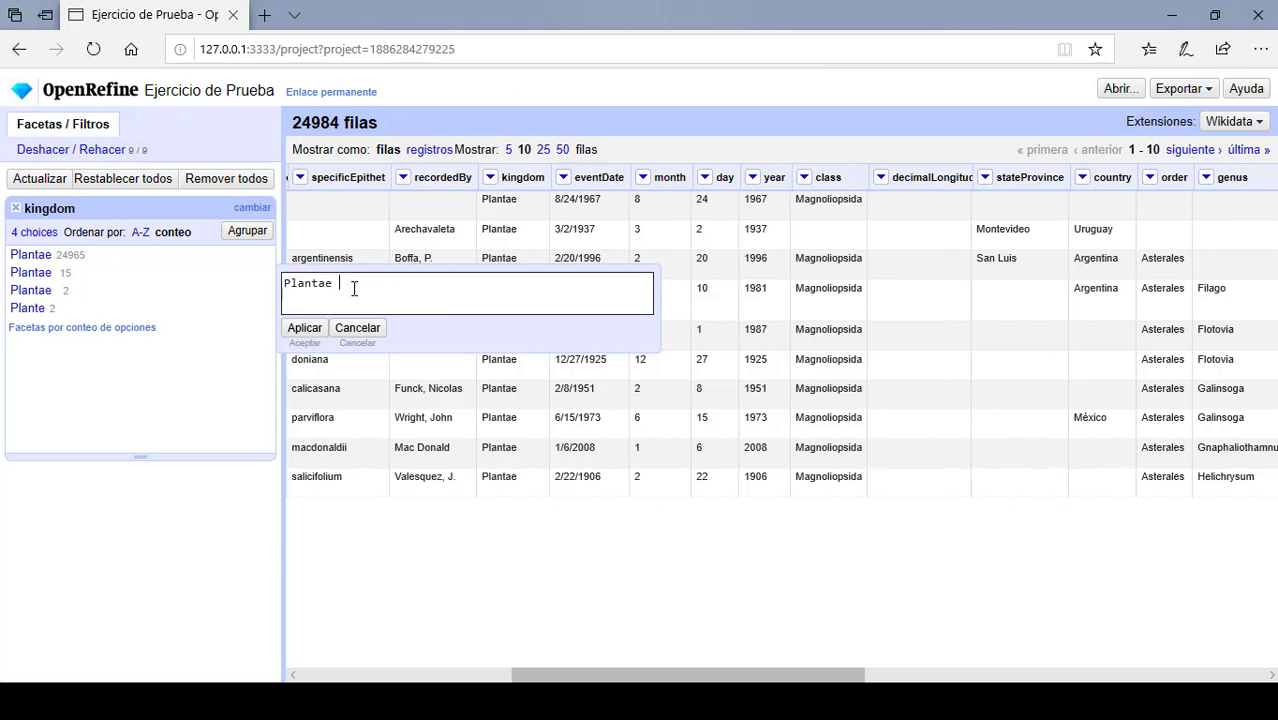
click(353, 328)
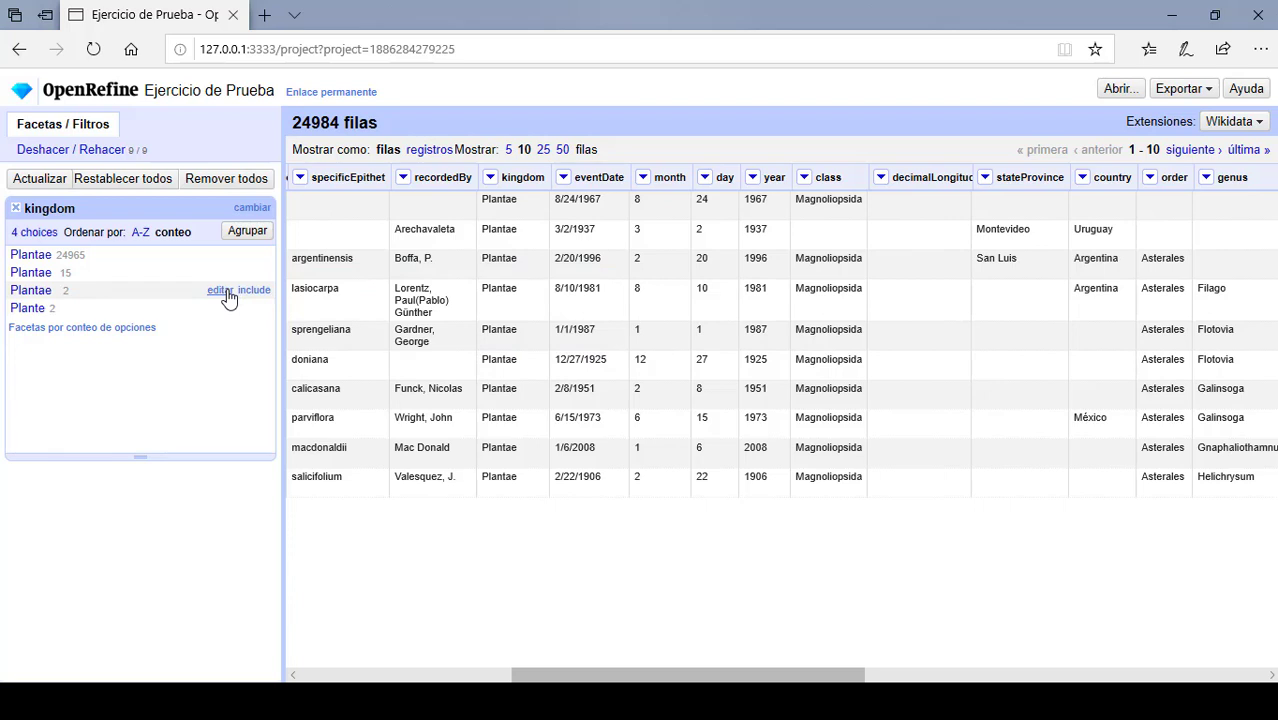
click(219, 290)
click(387, 303)
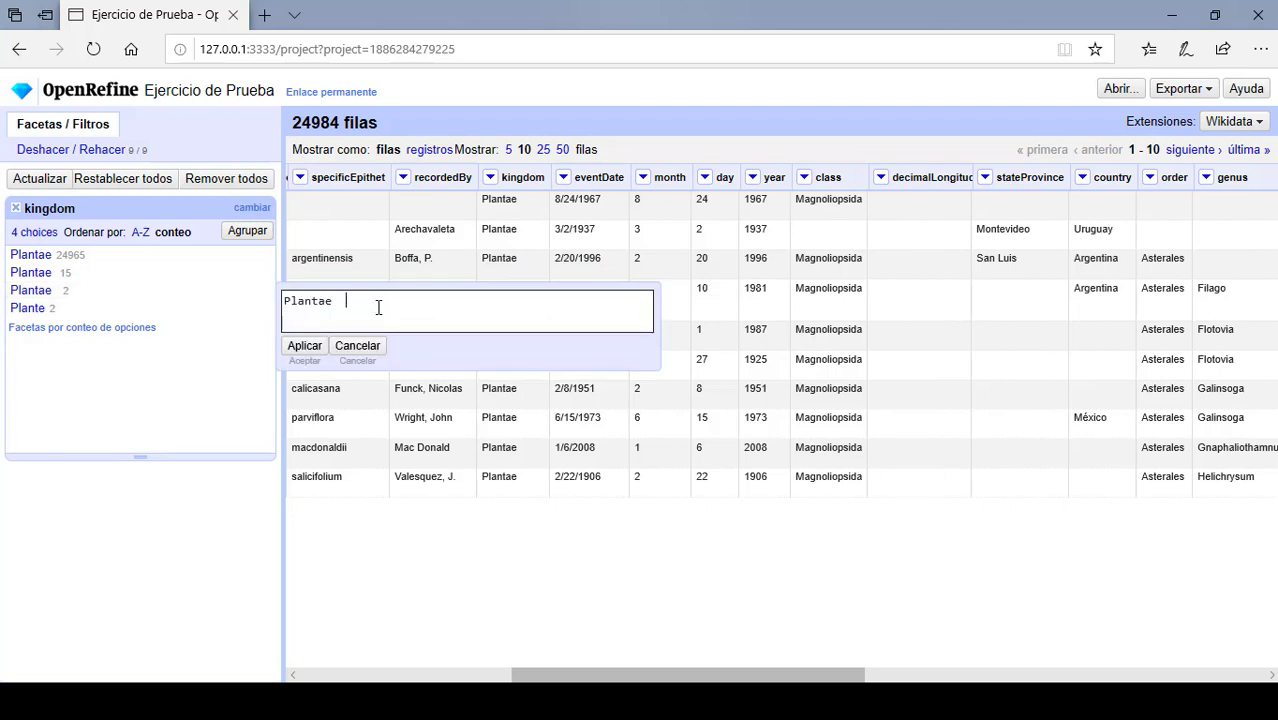
key(BackSpace)
key(BackSpace)
click(357, 345)
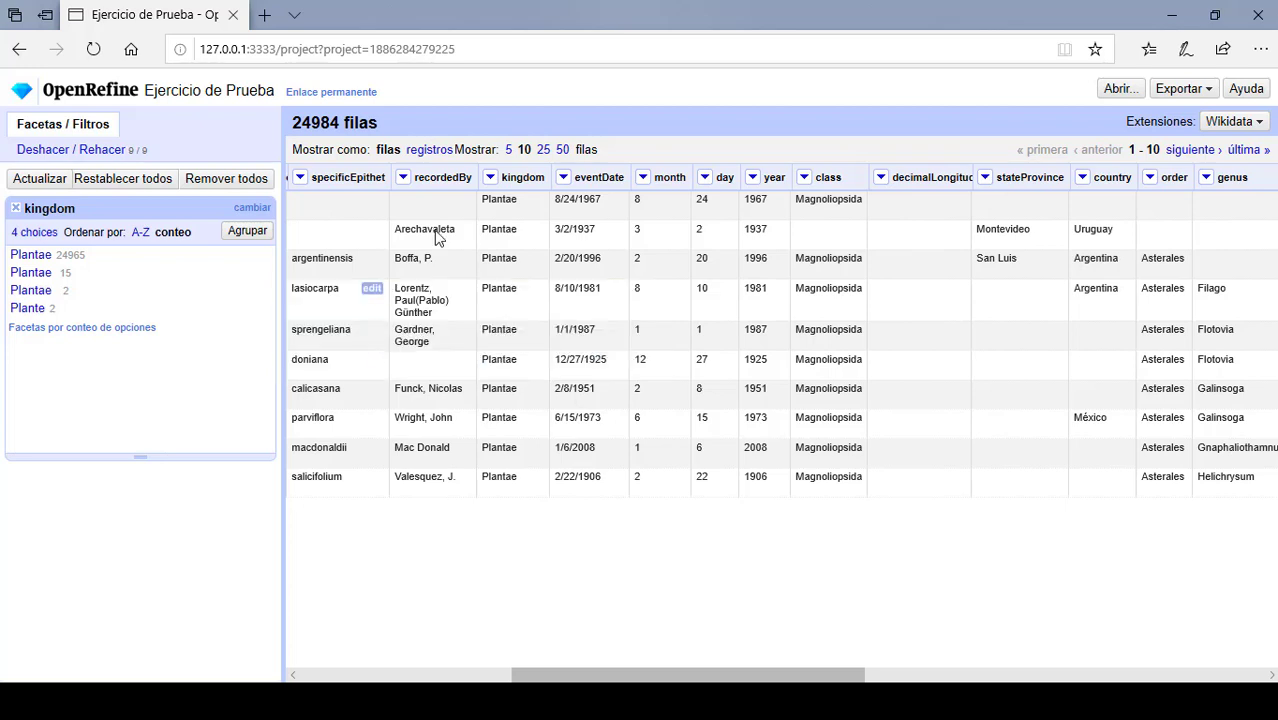
- Trim leading and trailing whitespace from all kingdom cells, and remove the kingdom facet
click(490, 178)
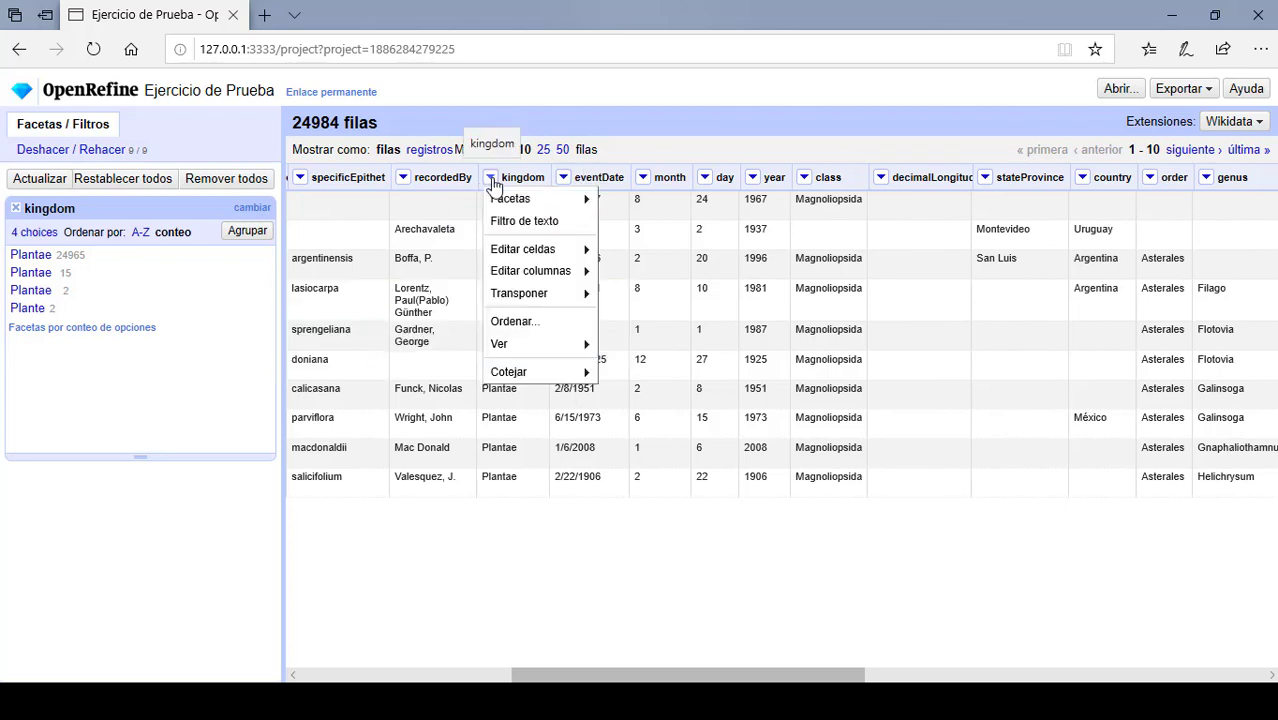
mouse_move(575, 248)
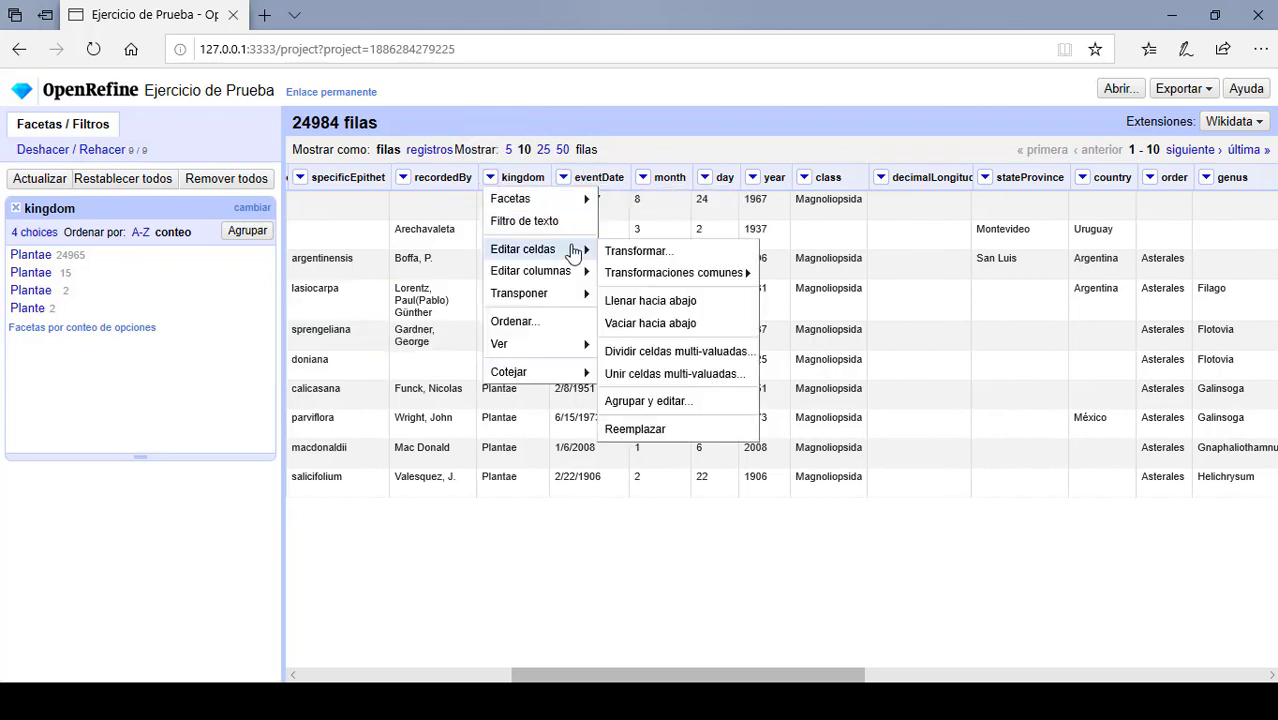
mouse_move(690, 273)
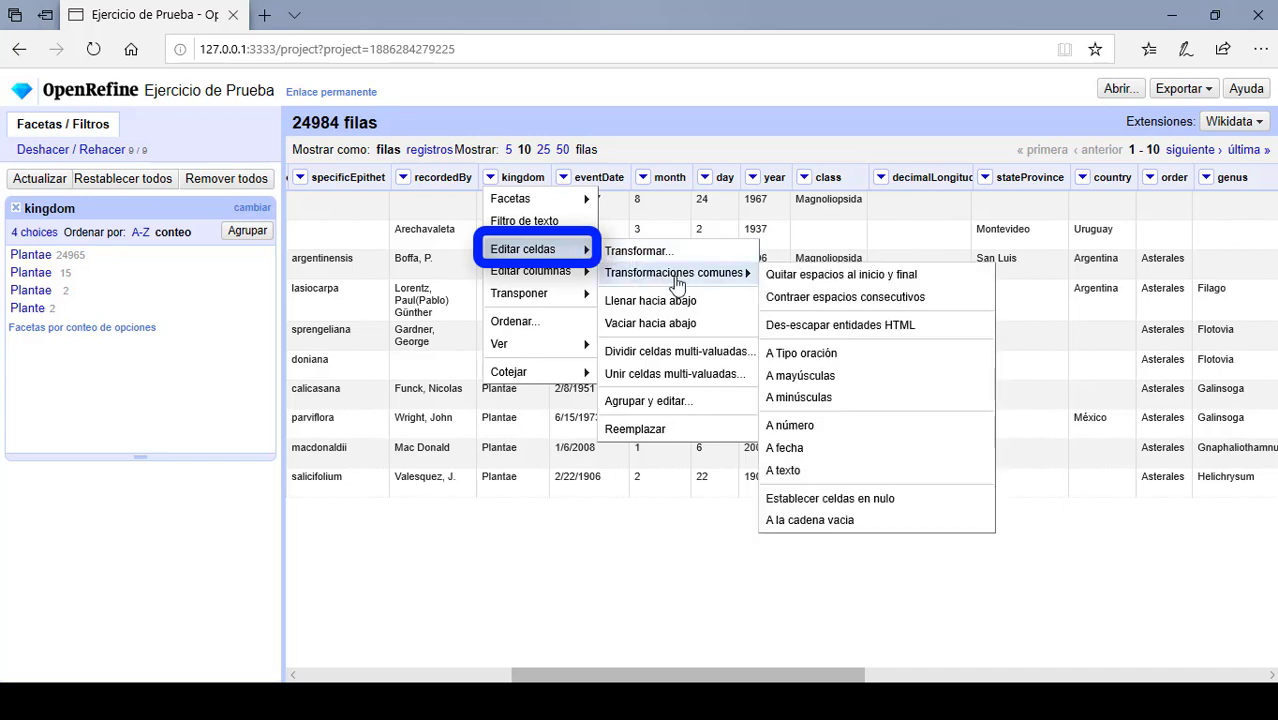
click(818, 276)
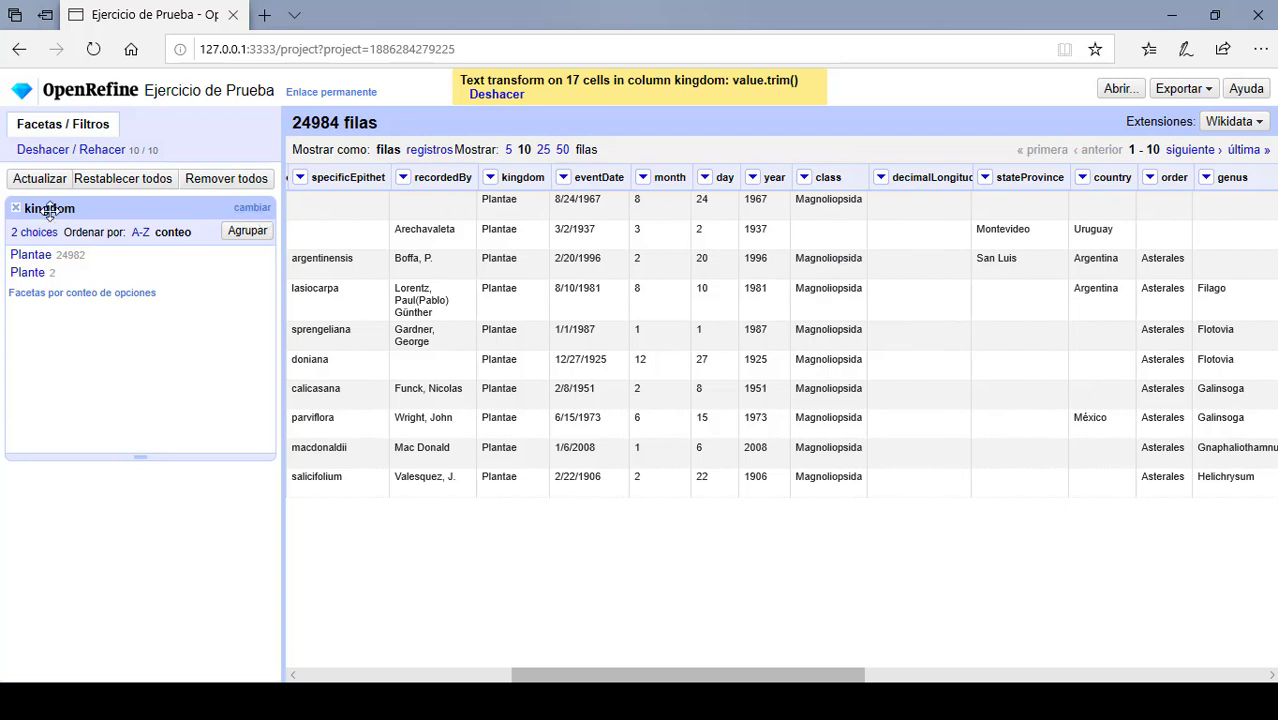
mouse_move(138, 268)
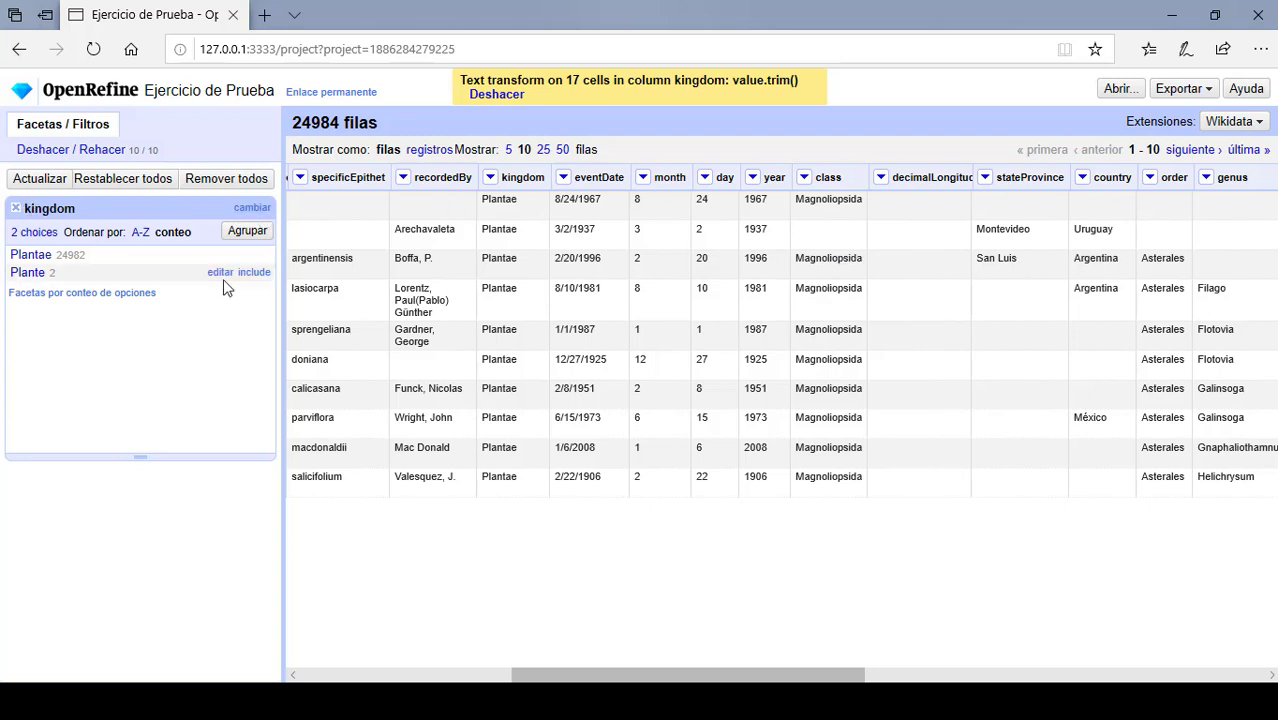
click(15, 208)
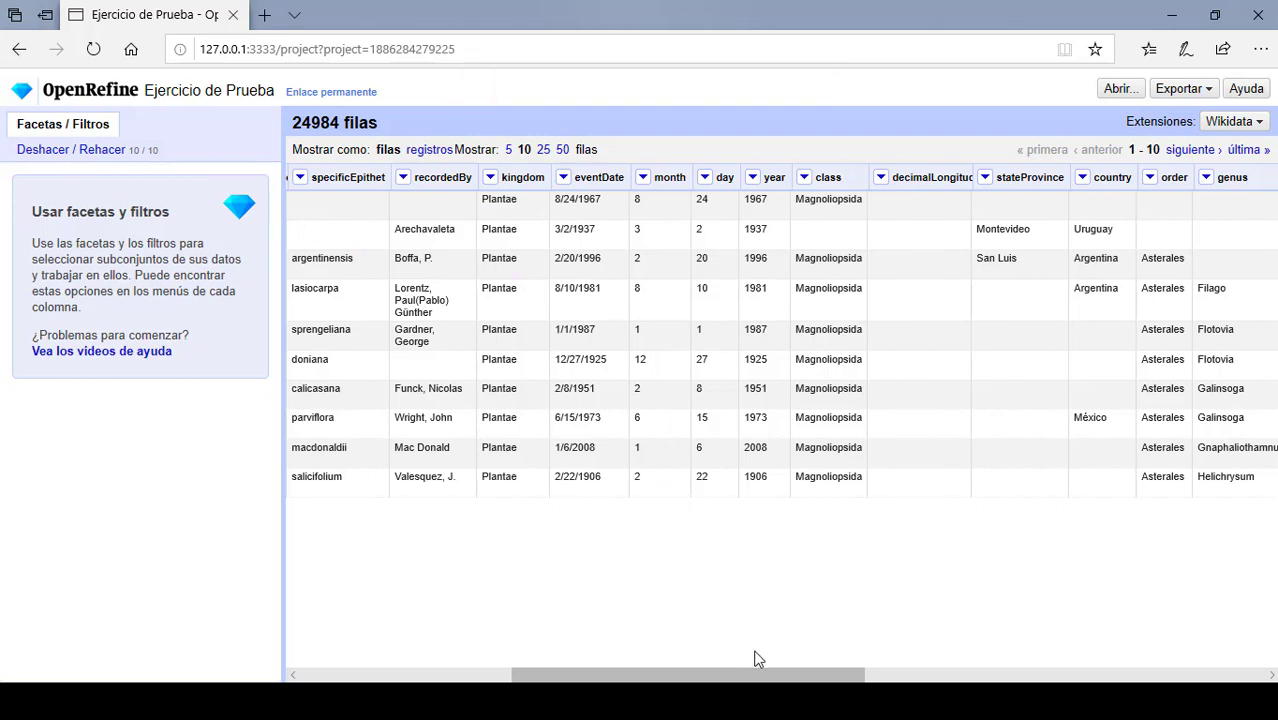
- Create a text facet on the stateProvince column and sort its values by count
click(985, 182)
mouse_move(1060, 200)
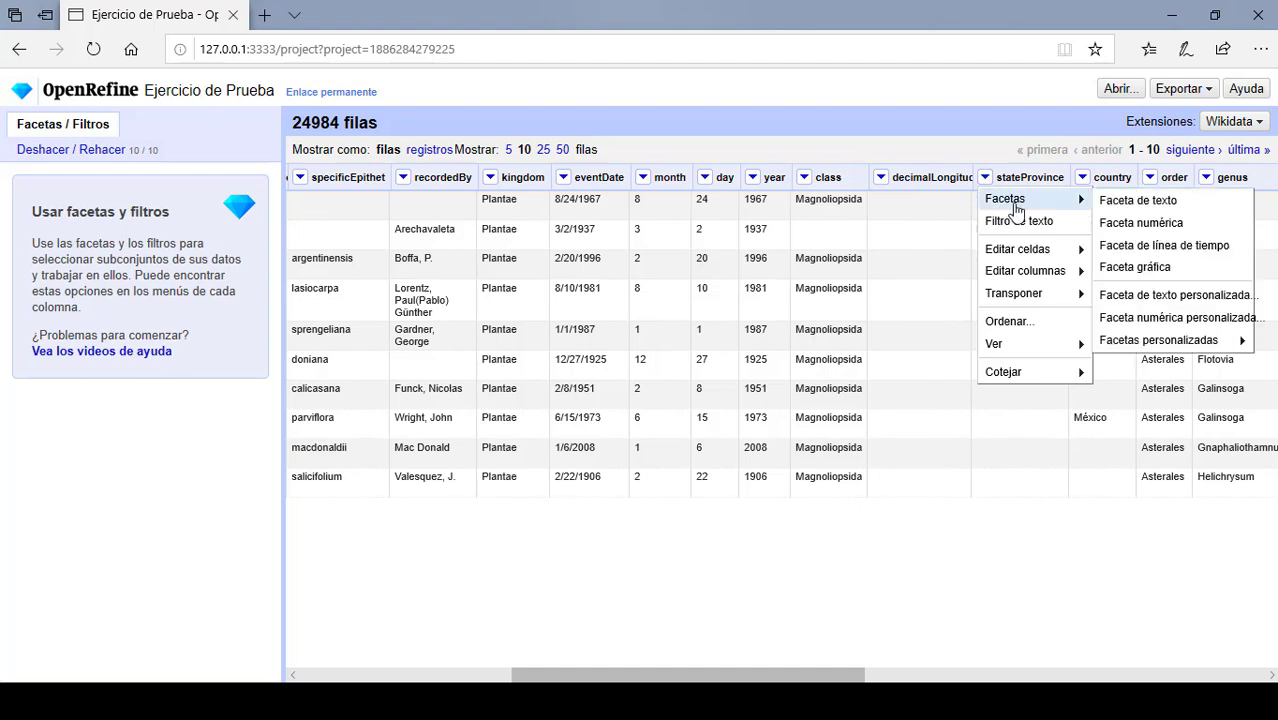
click(1107, 205)
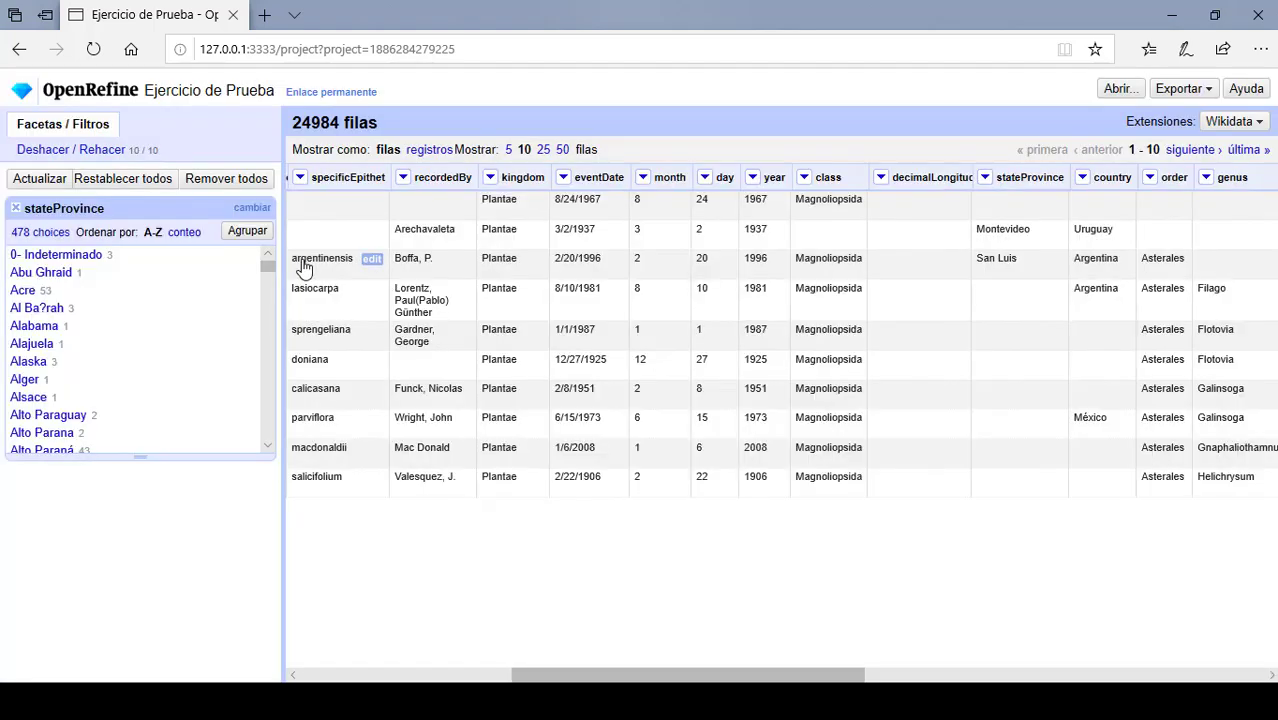
click(185, 234)
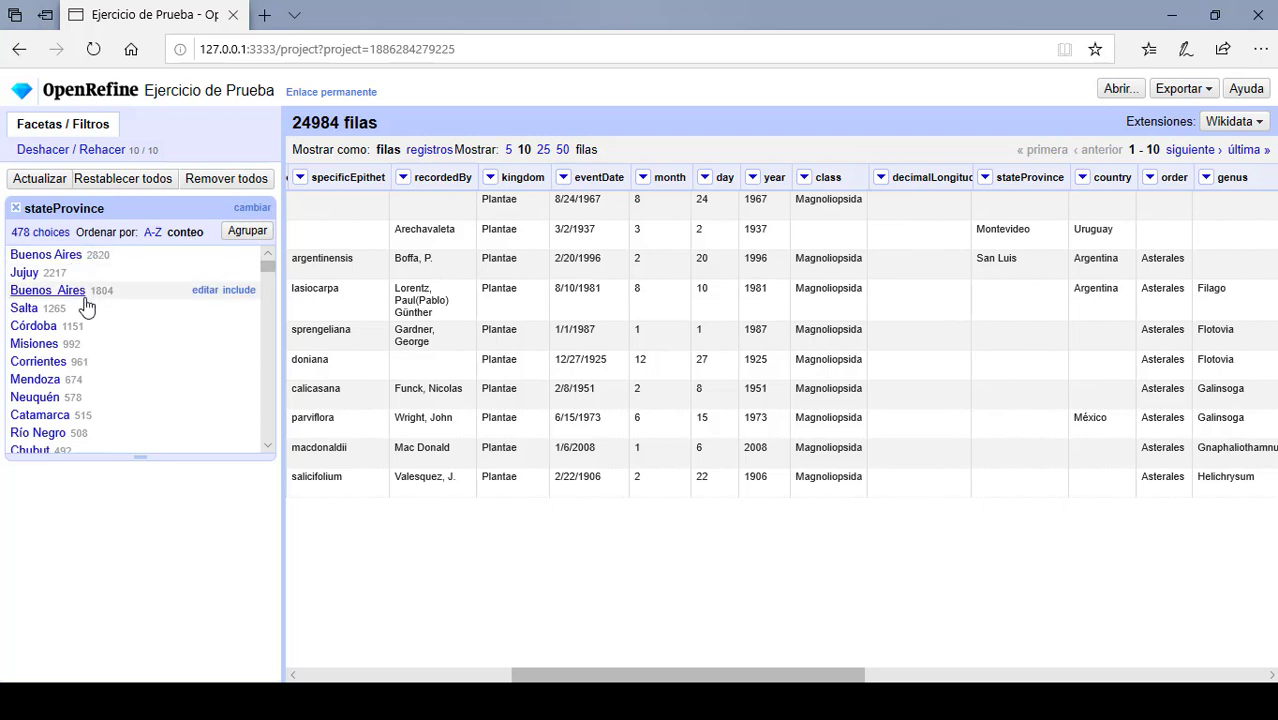
- Inspect the second Buenos Aires value in the stateProvince facet for extra inner spaces, without applying an edit
click(205, 291)
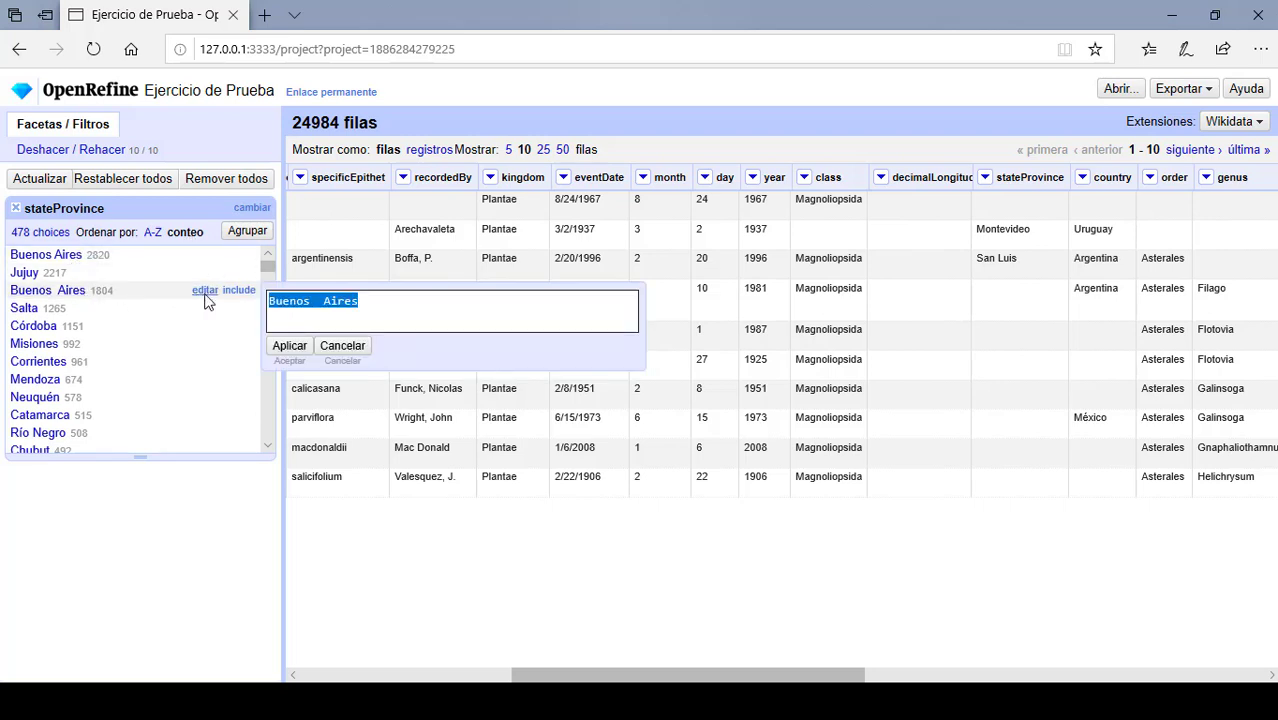
click(395, 305)
double_click(395, 305)
key(Left)
key(Left)
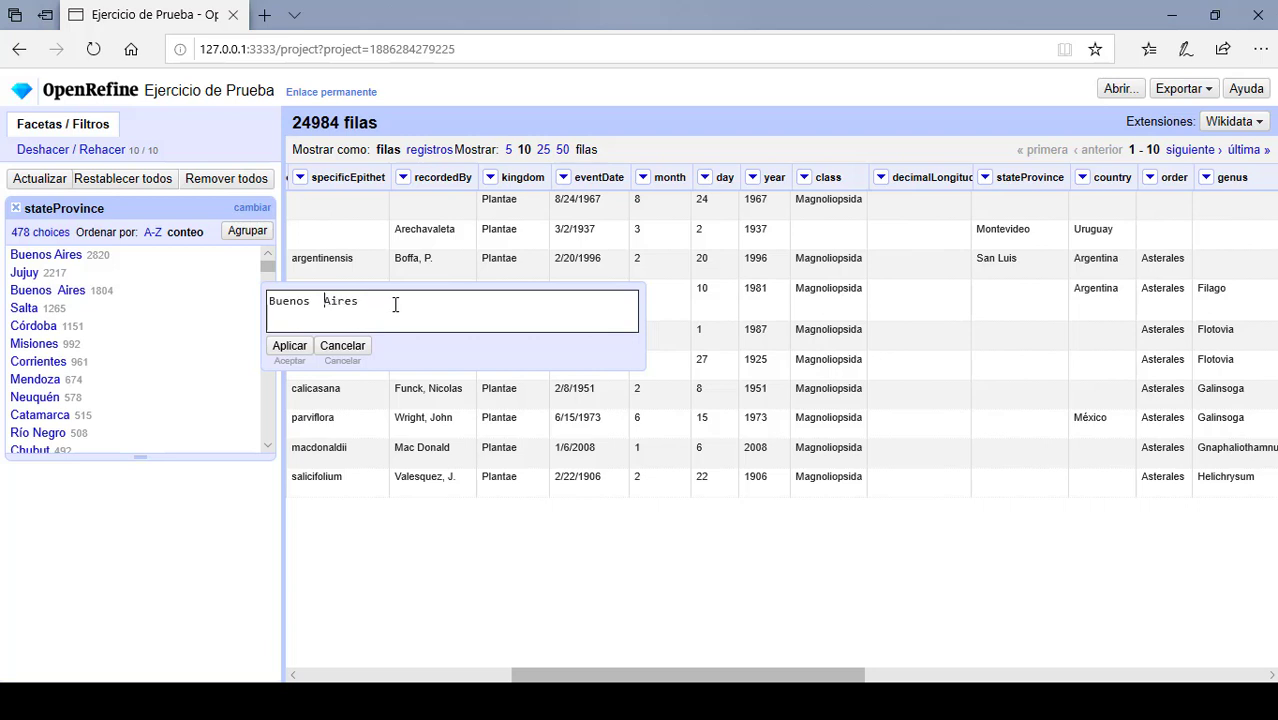
key(Left)
key(Right)
click(360, 346)
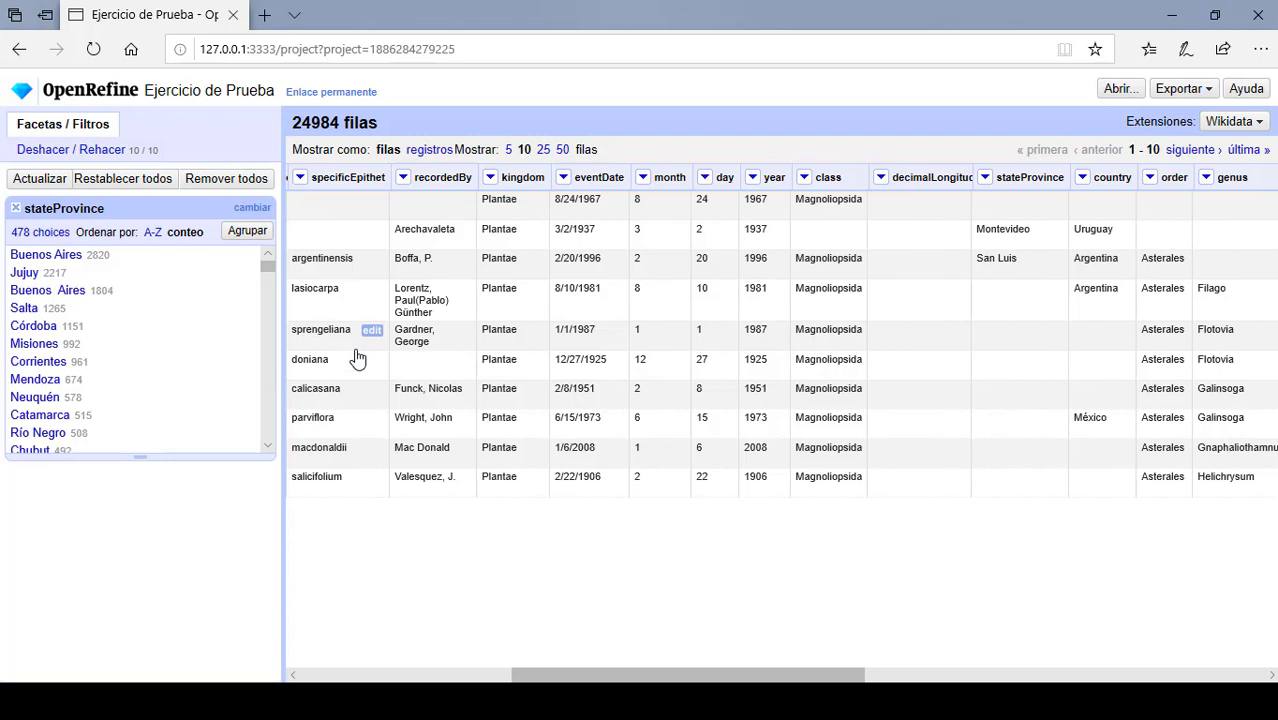
- Collapse consecutive whitespace in all stateProvince cells, and remove the stateProvince facet
click(986, 178)
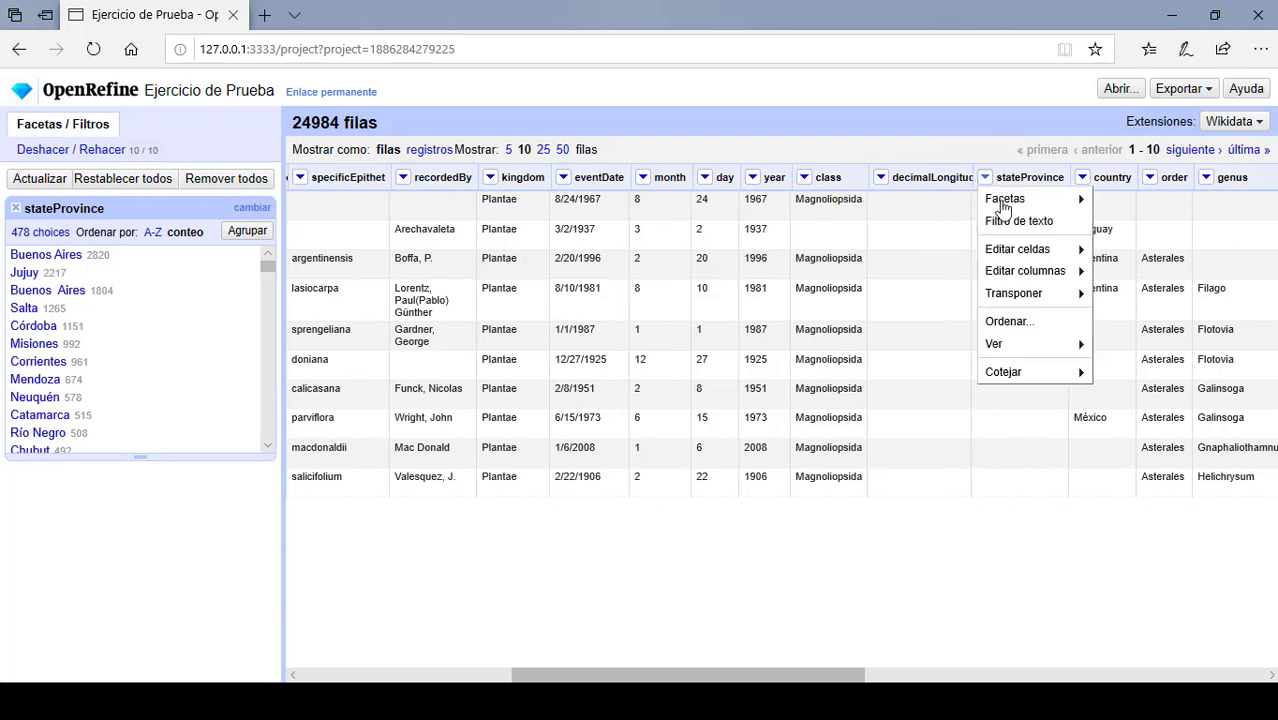
mouse_move(1020, 249)
mouse_move(1118, 278)
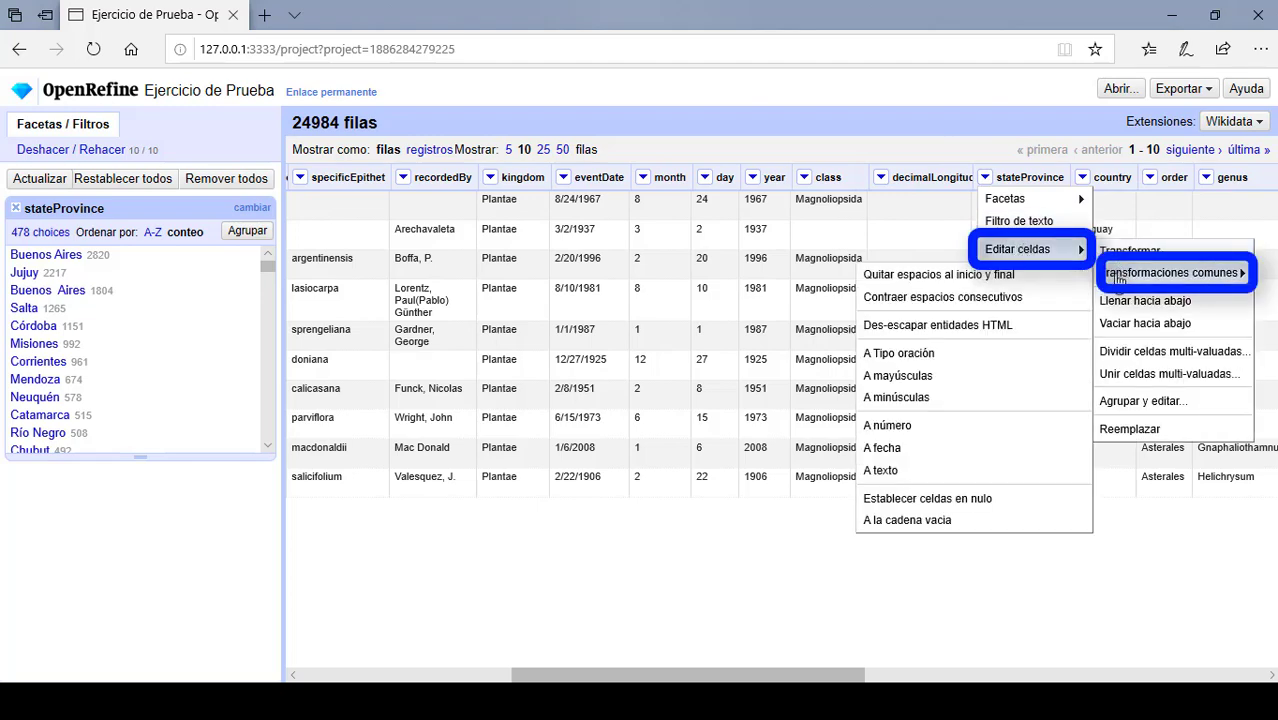
click(1038, 299)
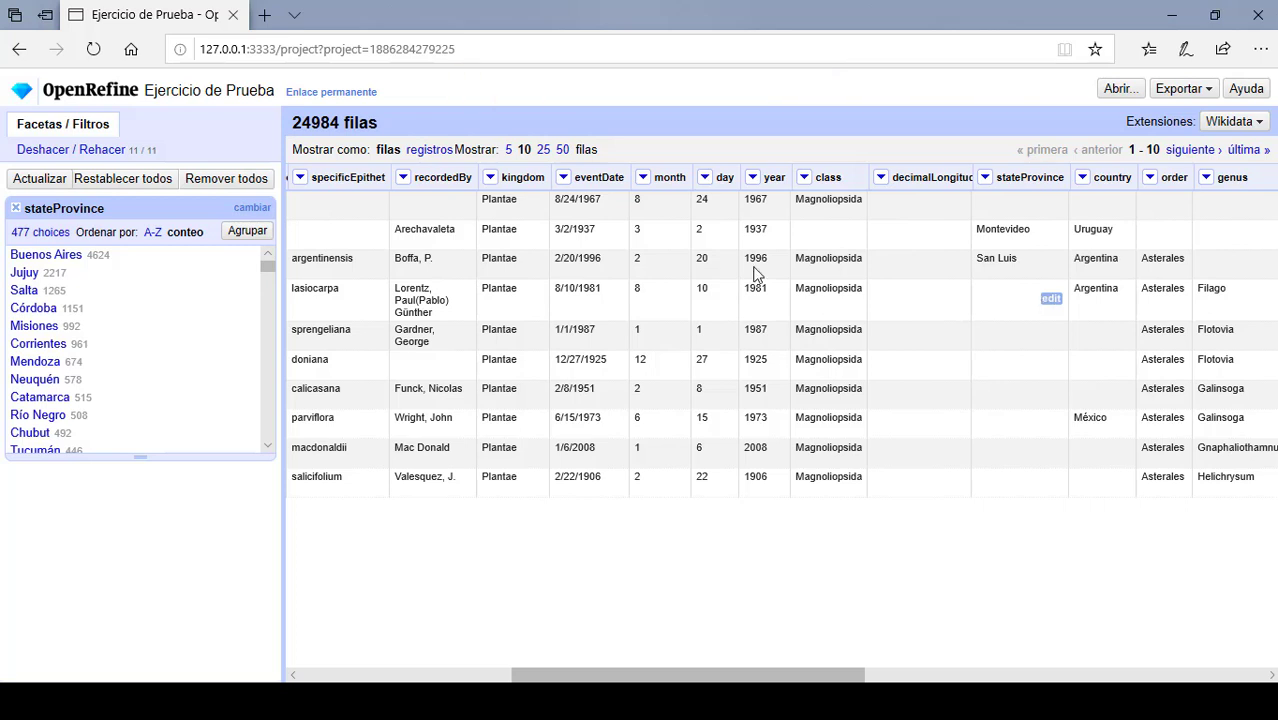
click(15, 209)
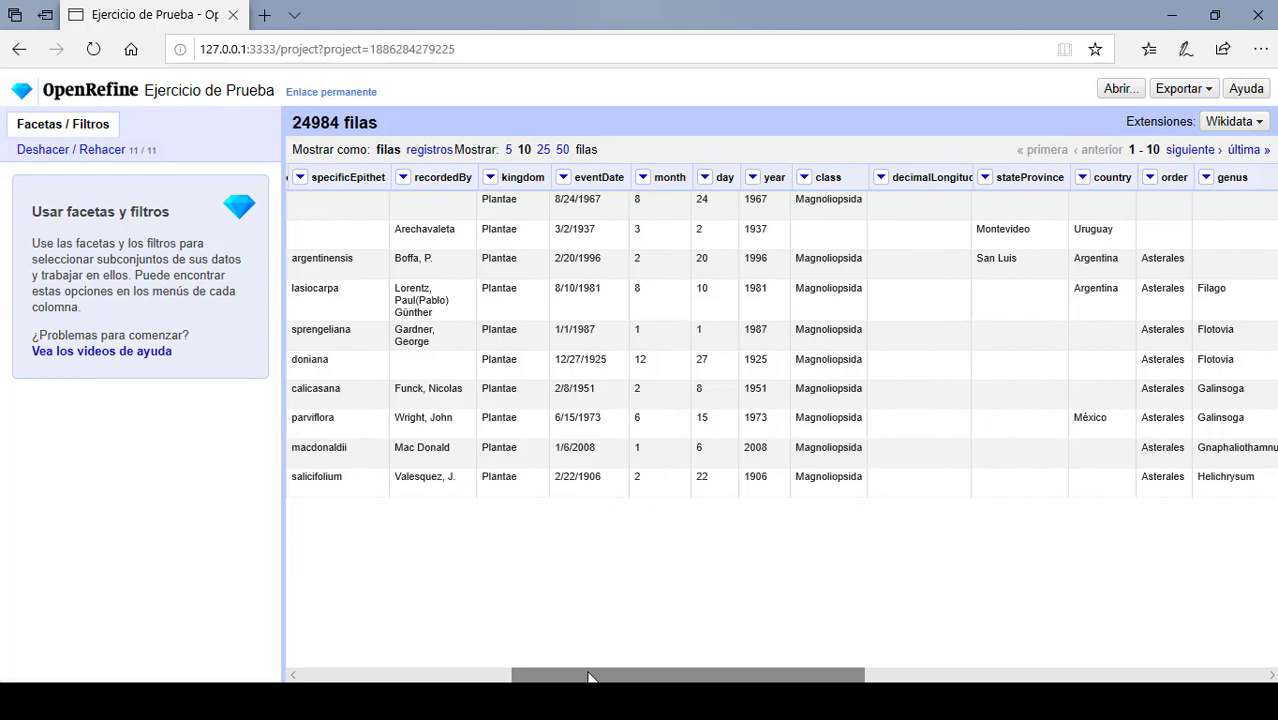
- Create a duplicates facet on the catalogNumber column, filter to the rows marked true, and remove the facet
drag(588, 677, 988, 677)
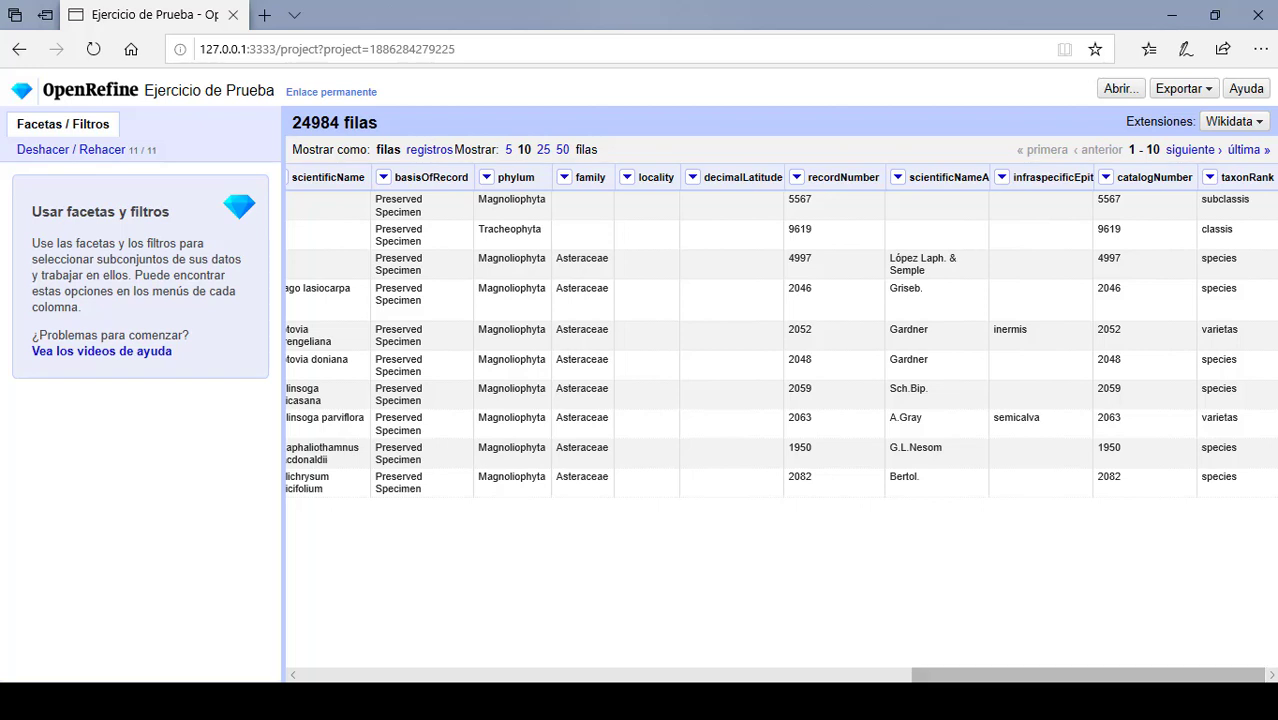
click(1106, 178)
mouse_move(1115, 199)
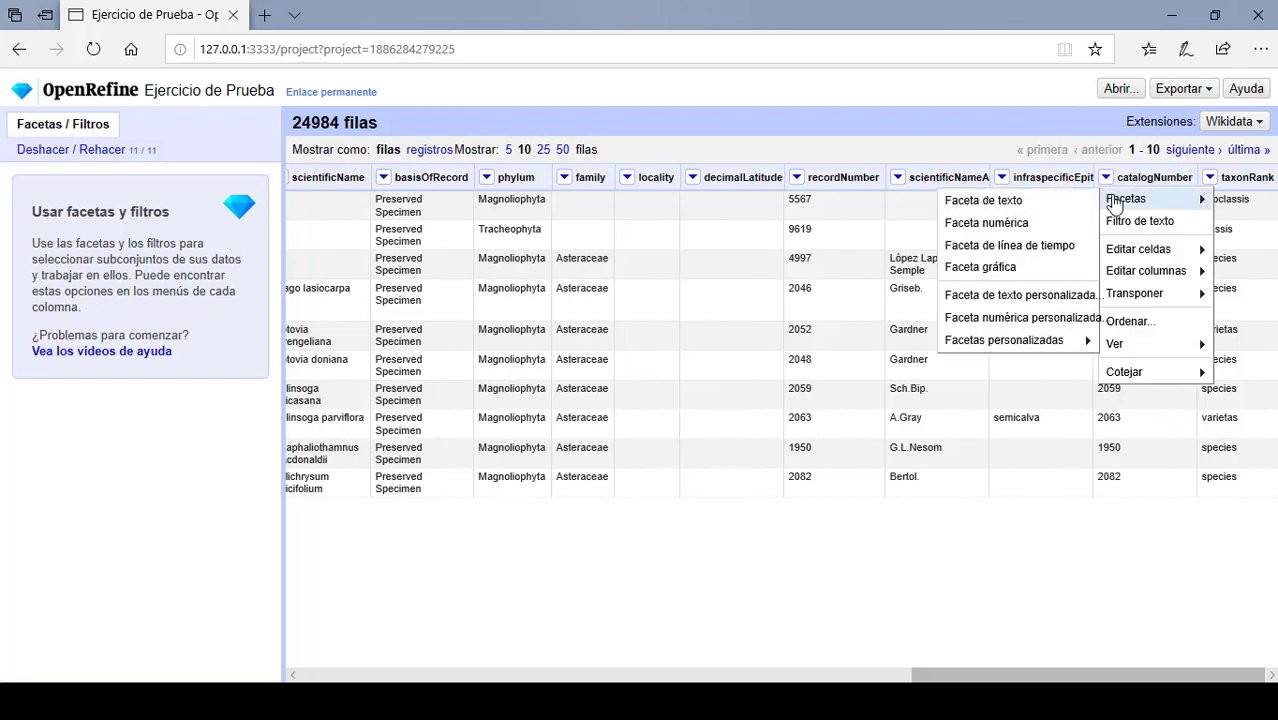
mouse_move(1043, 345)
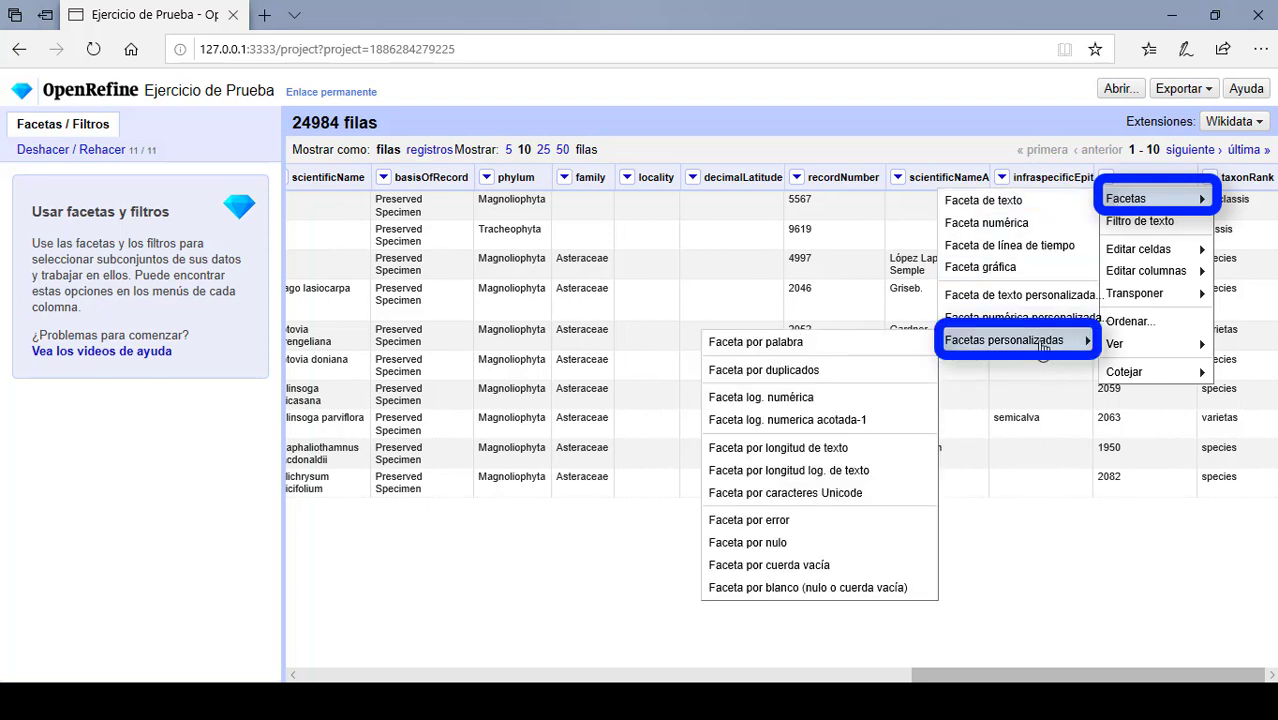
click(869, 377)
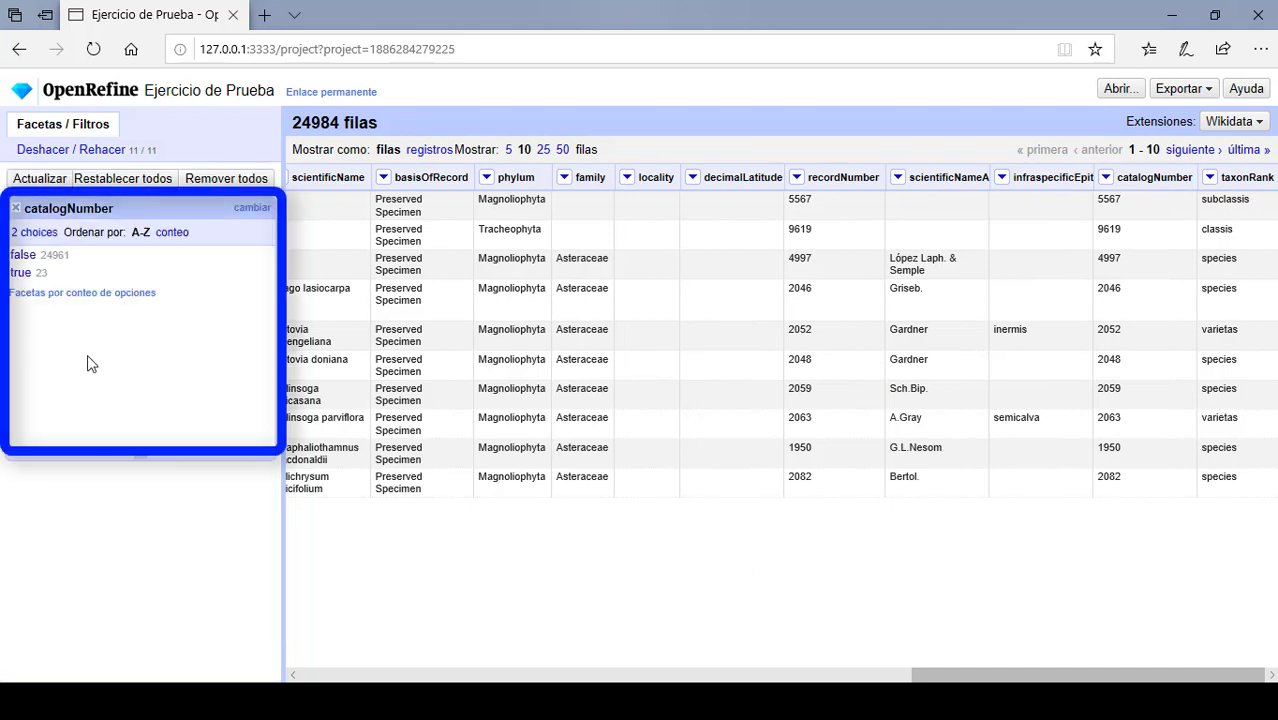
click(20, 273)
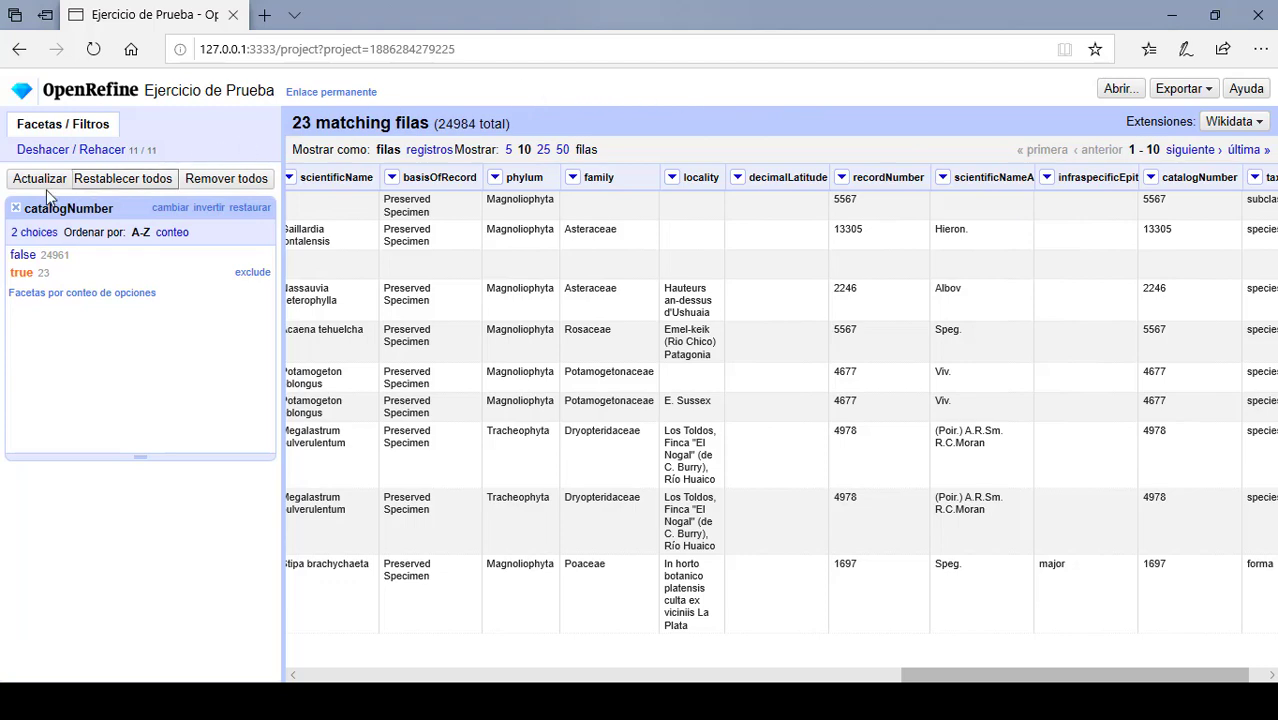
click(15, 208)
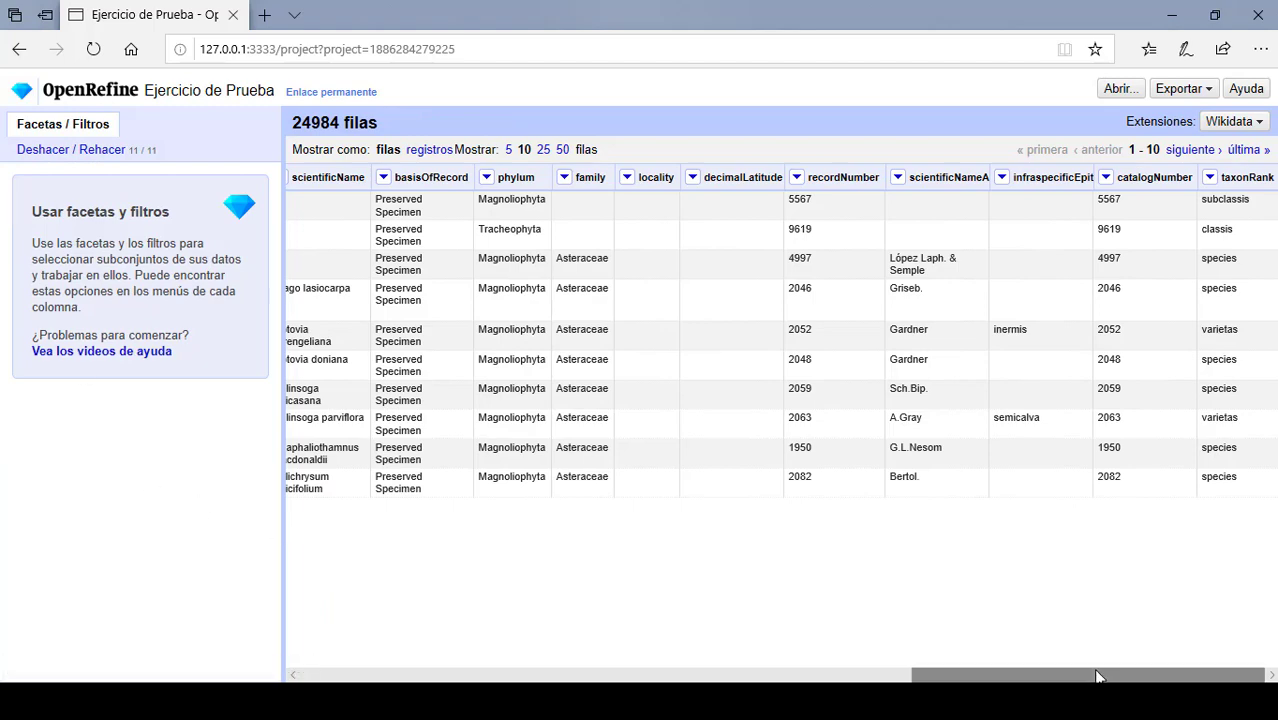
- Create a text facet on the specificEpithet column
drag(1095, 676, 659, 674)
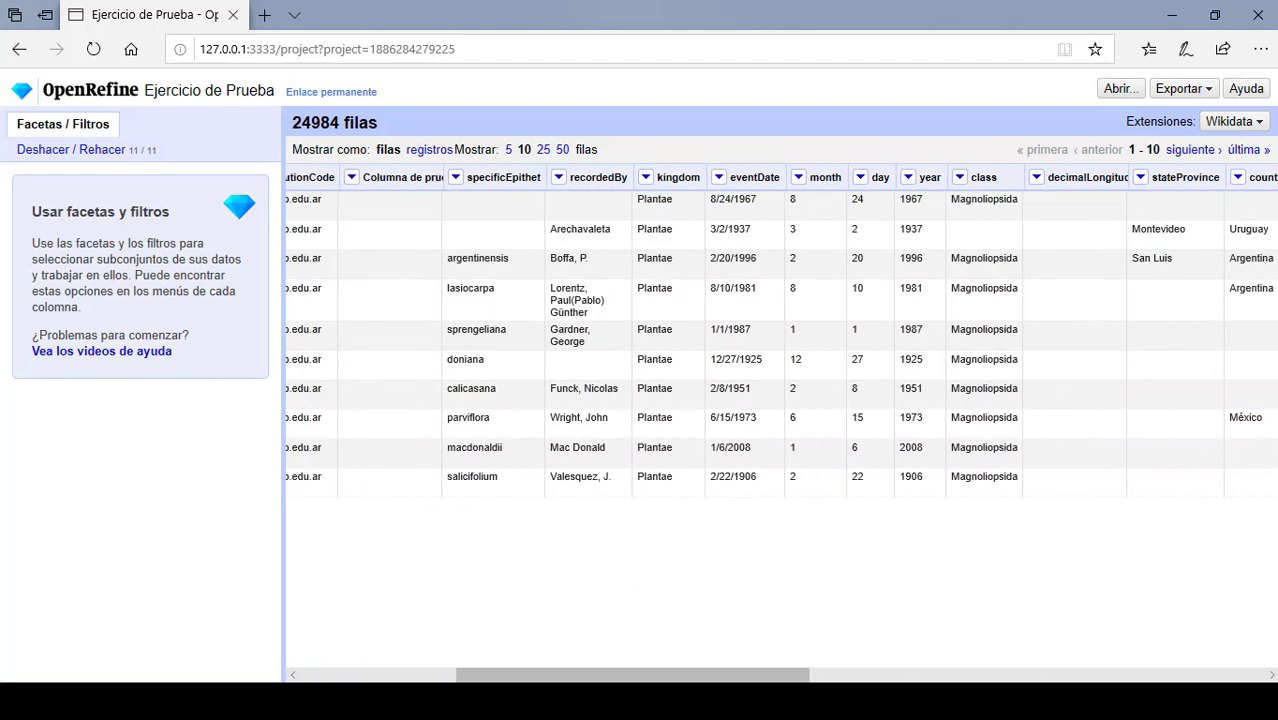
click(455, 177)
mouse_move(500, 205)
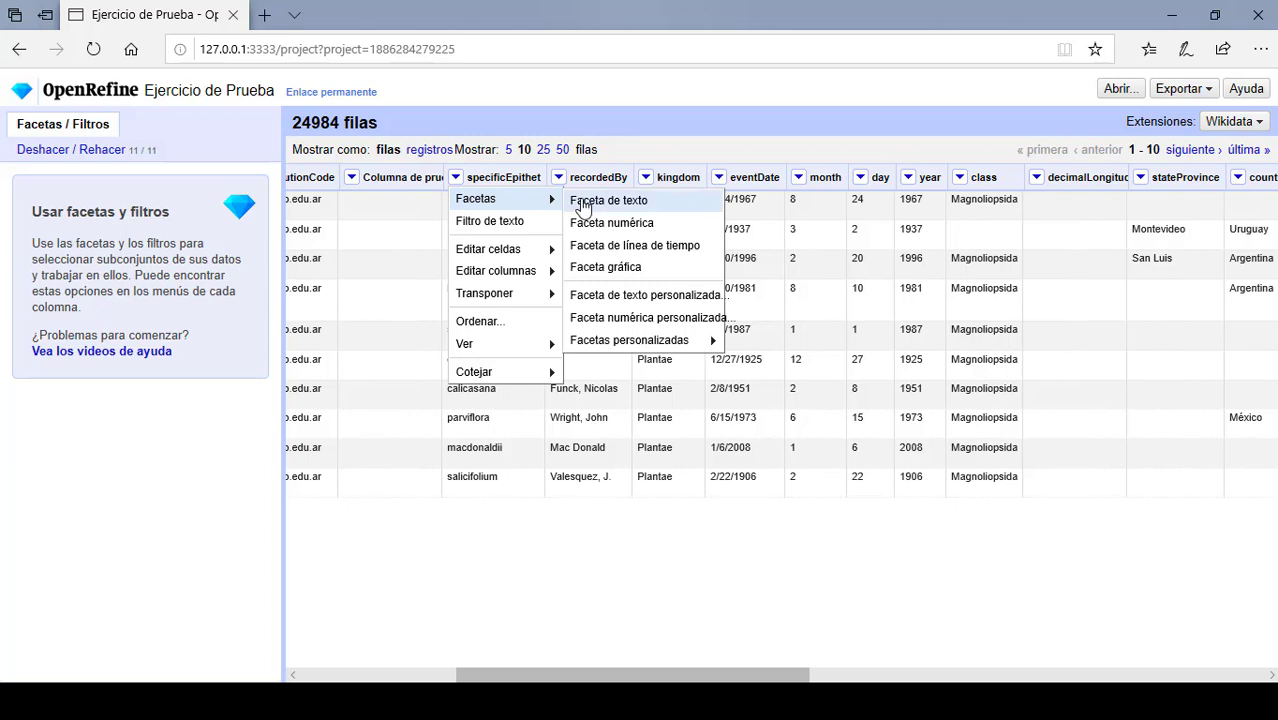
click(583, 203)
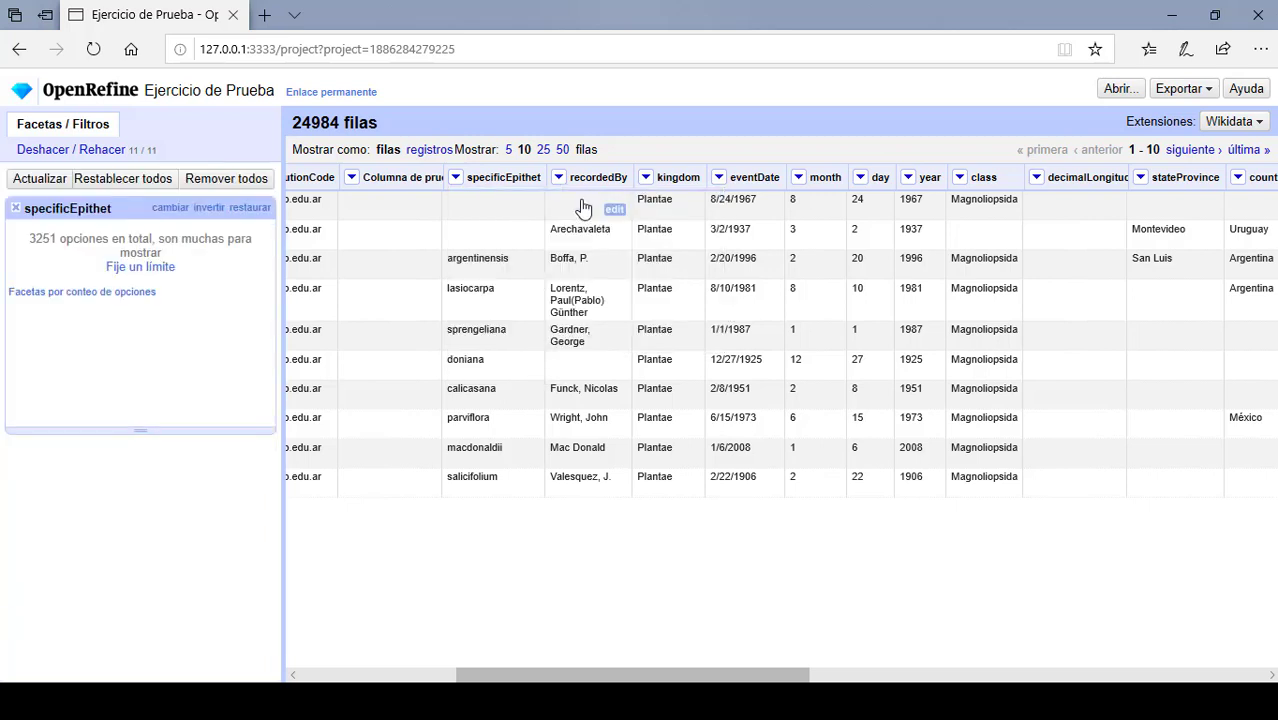
- Set the maximum number of choices shown in text facets to 50000
click(140, 268)
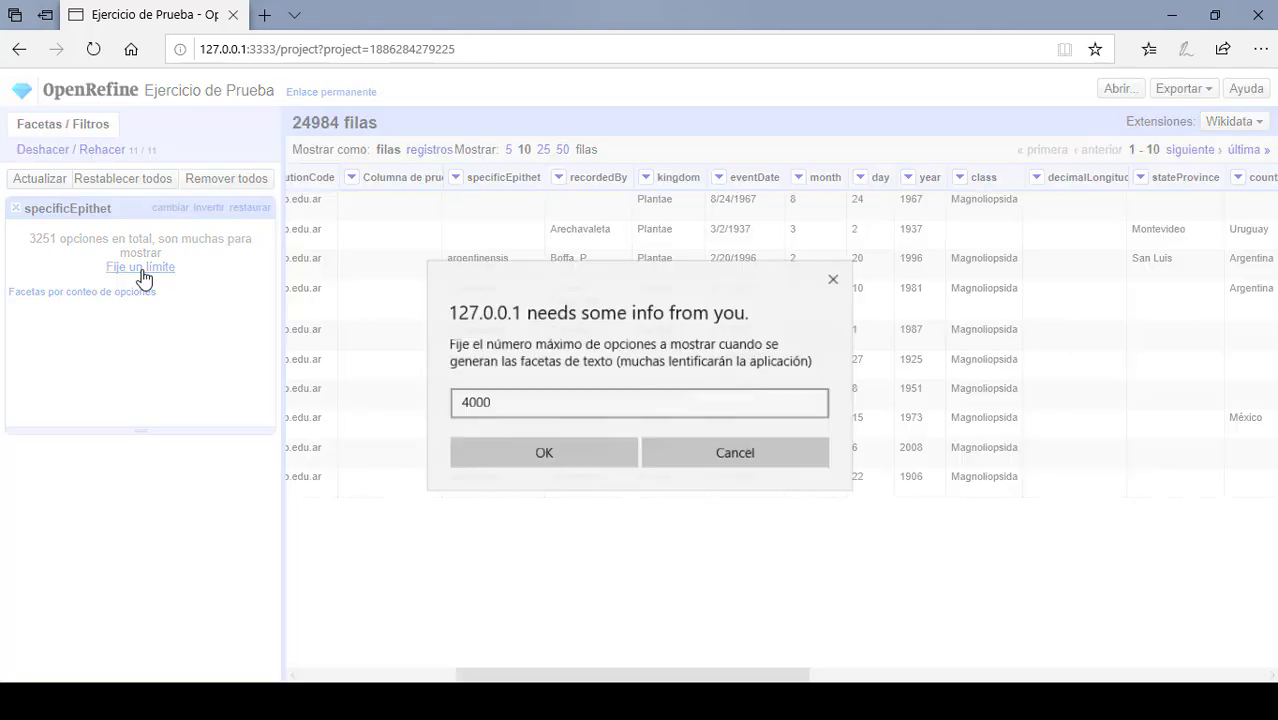
click(531, 402)
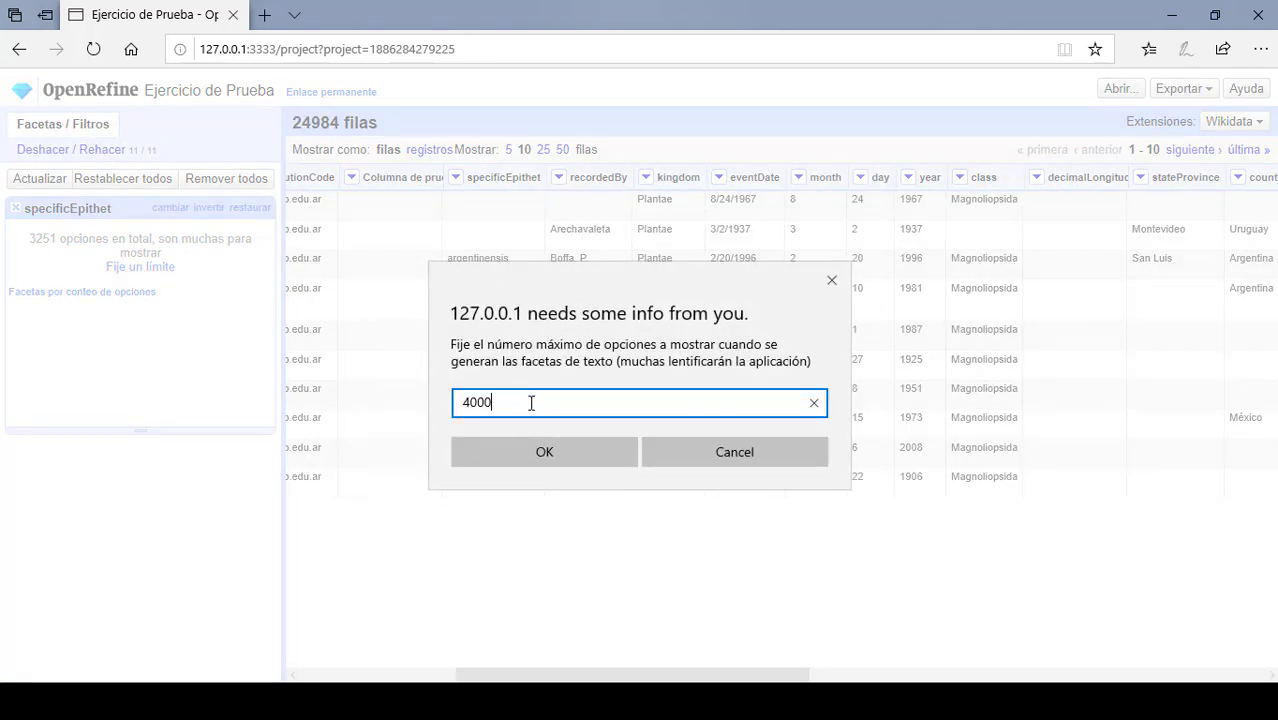
key(BackSpace)
key(BackSpace)
key(BackSpace)
key(BackSpace)
text(50000)
click(527, 460)
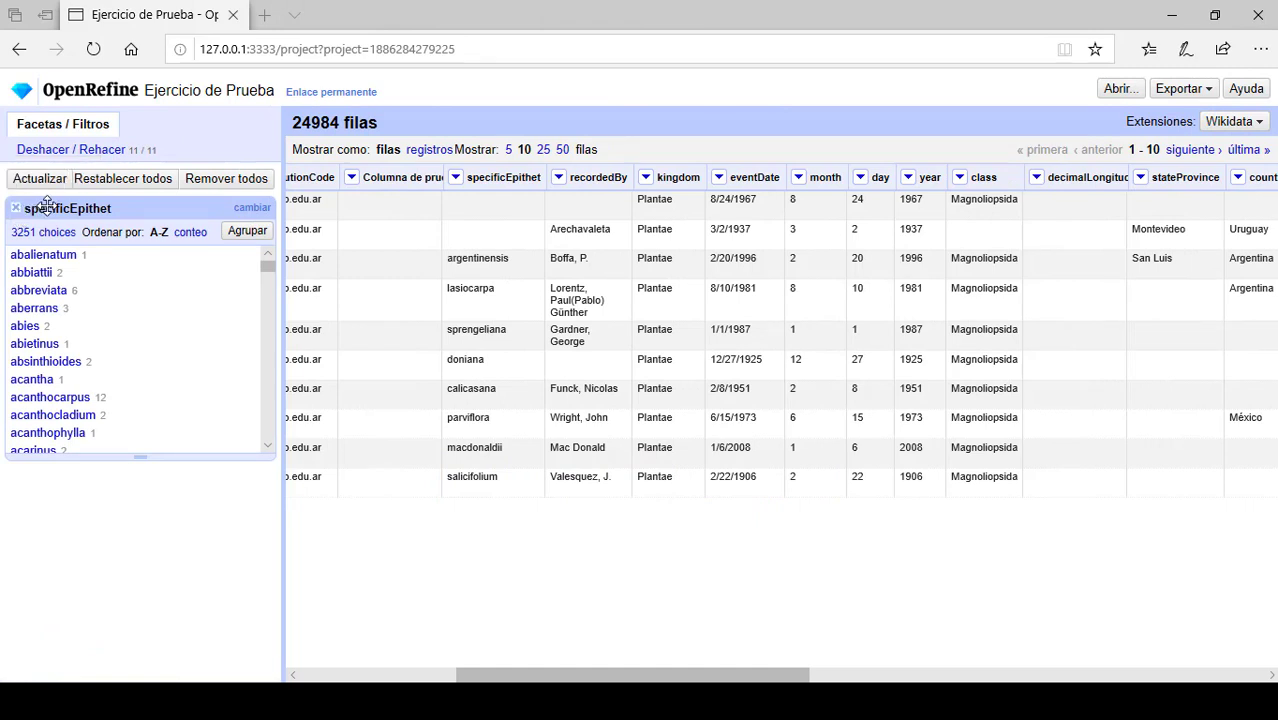
- Add a text filter on the specificEpithet column for the text "sp."
click(456, 178)
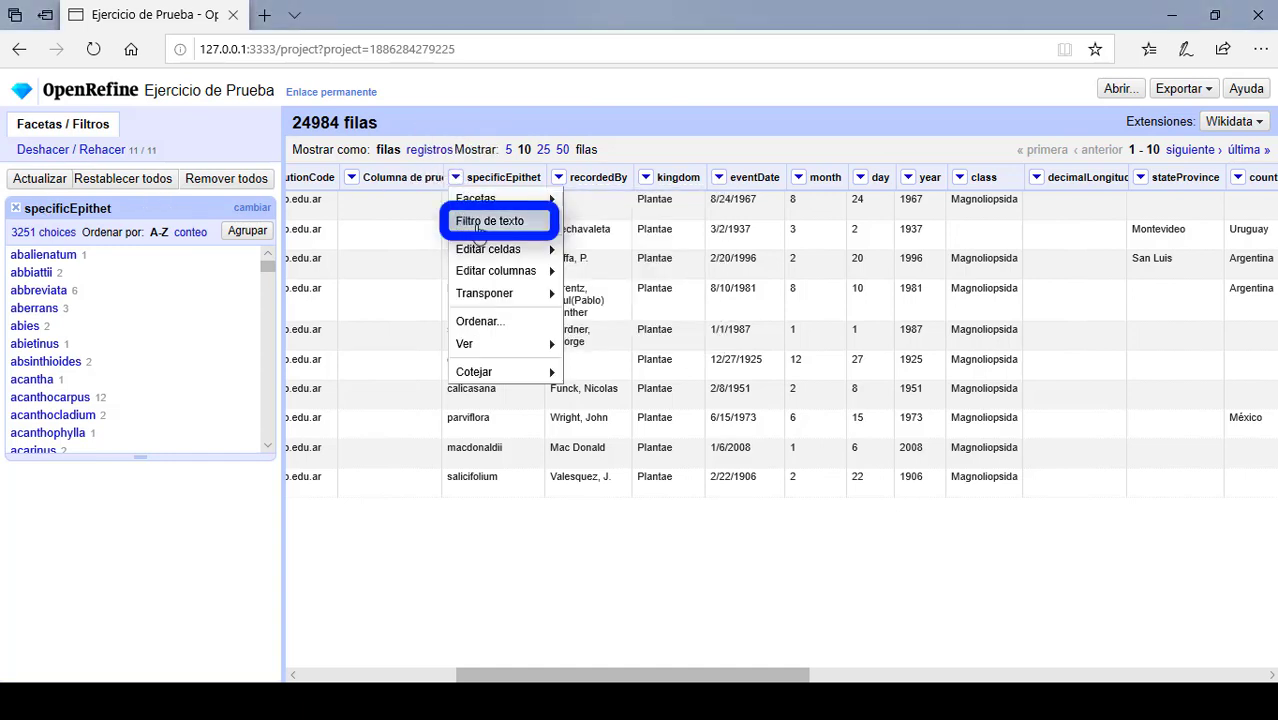
click(479, 222)
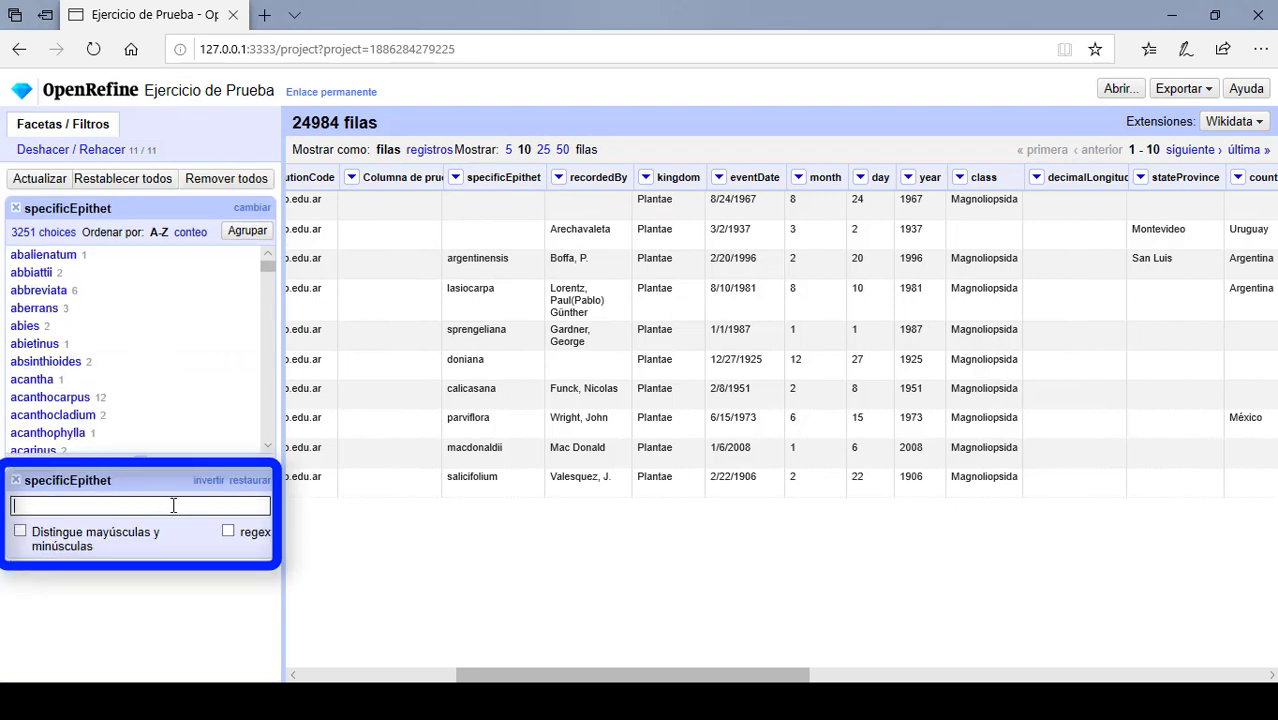
text(sp.)
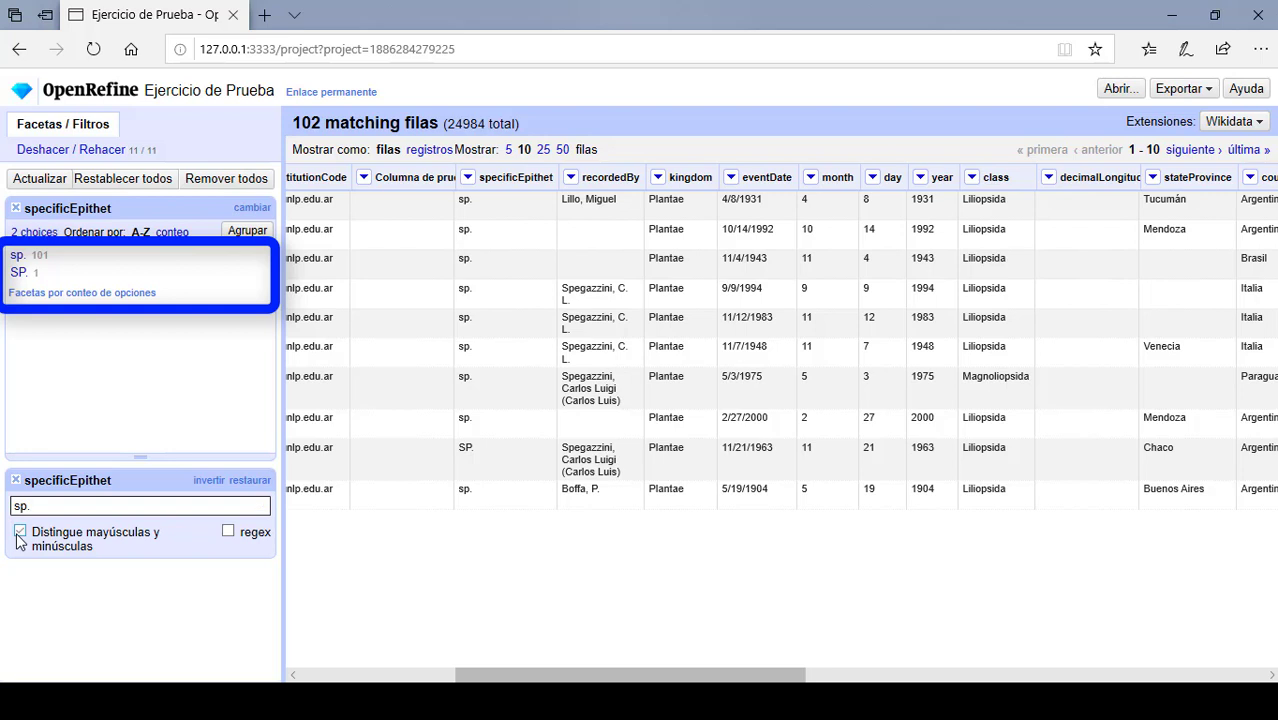
- Turn case-sensitive matching on and back off in the specificEpithet text filter
click(20, 533)
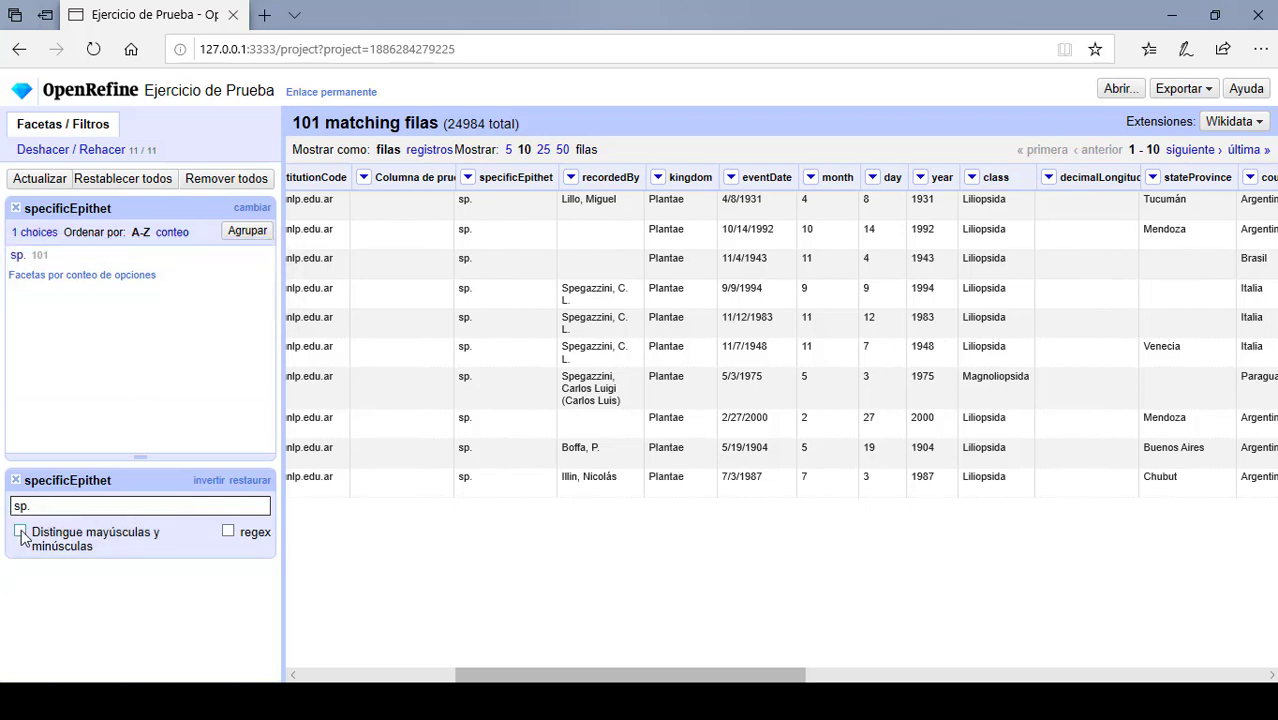
click(20, 533)
mouse_move(226, 260)
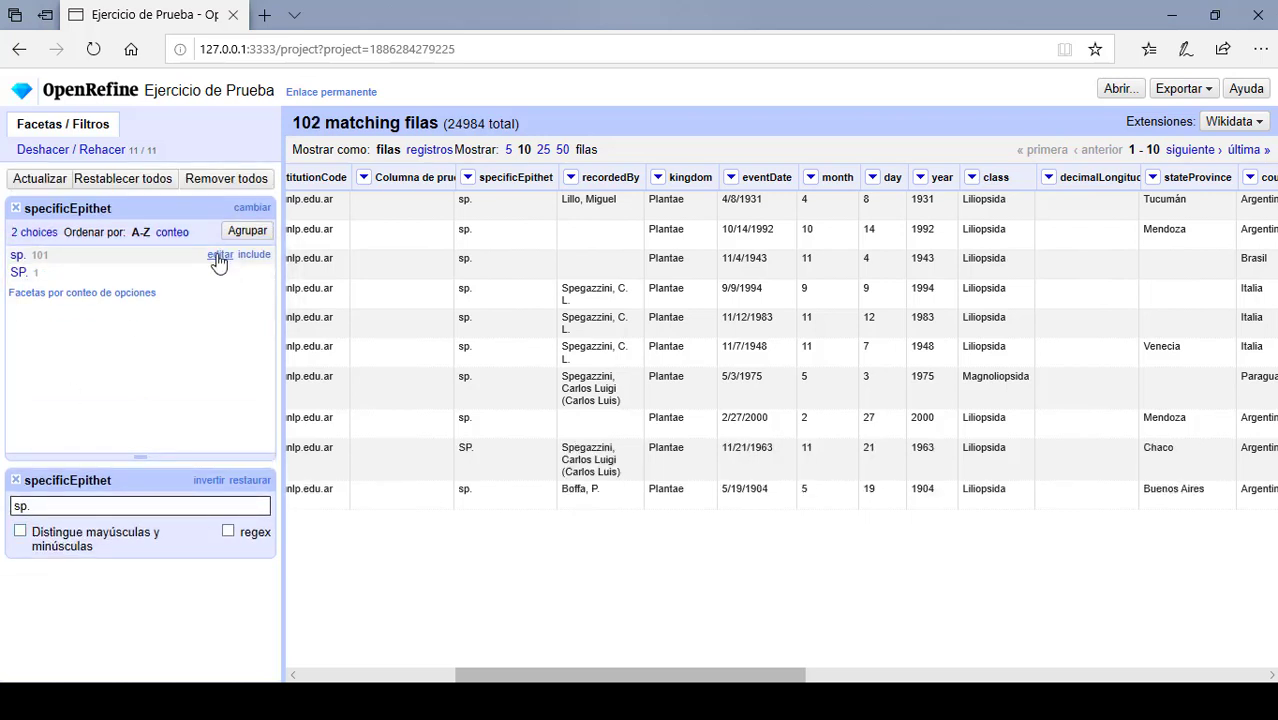
click(219, 257)
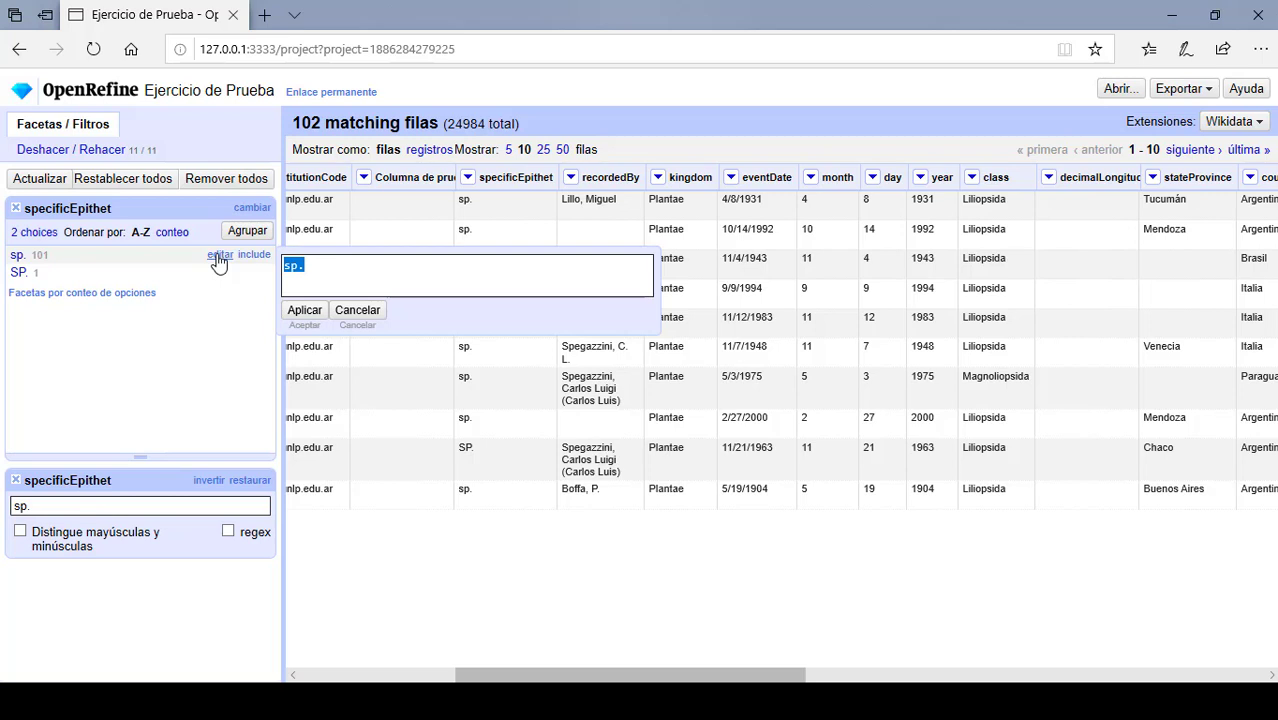
click(392, 271)
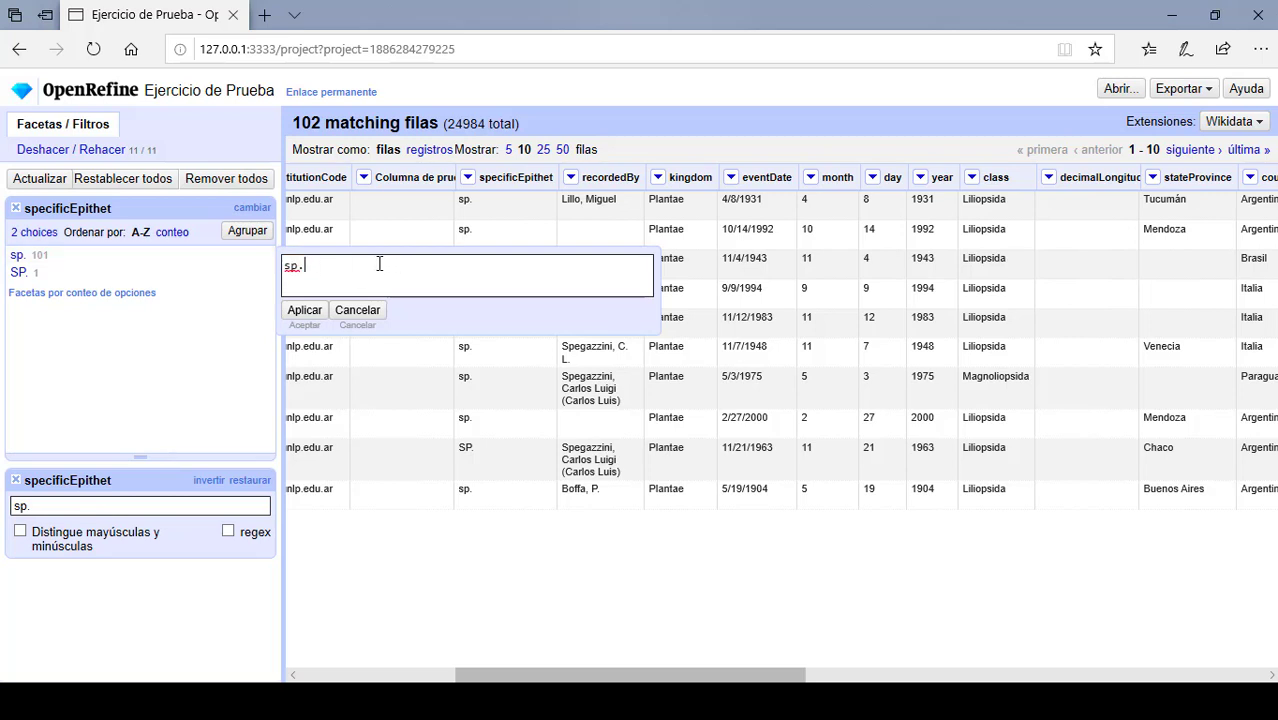
key(BackSpace)
key(BackSpace)
key(BackSpace)
click(357, 311)
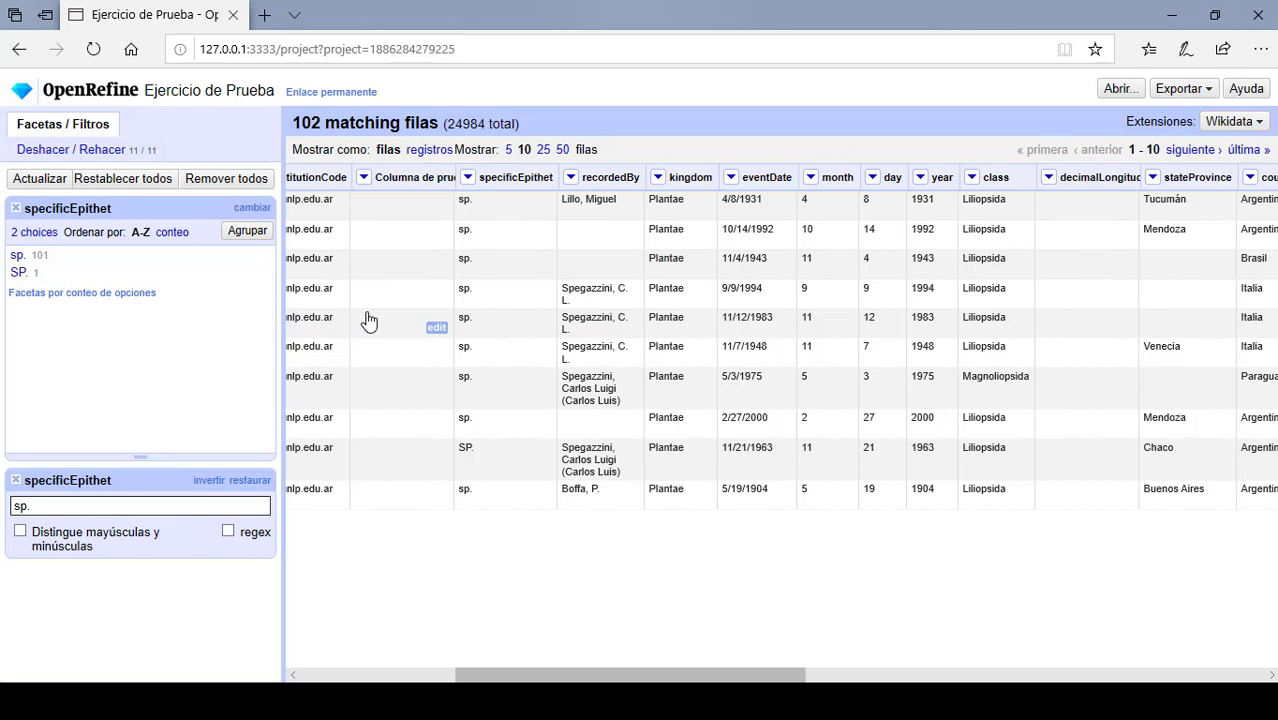
- Replace "sp." with nothing in the filtered specificEpithet cells, ignoring case, and remove that column's text filter and facet
click(467, 178)
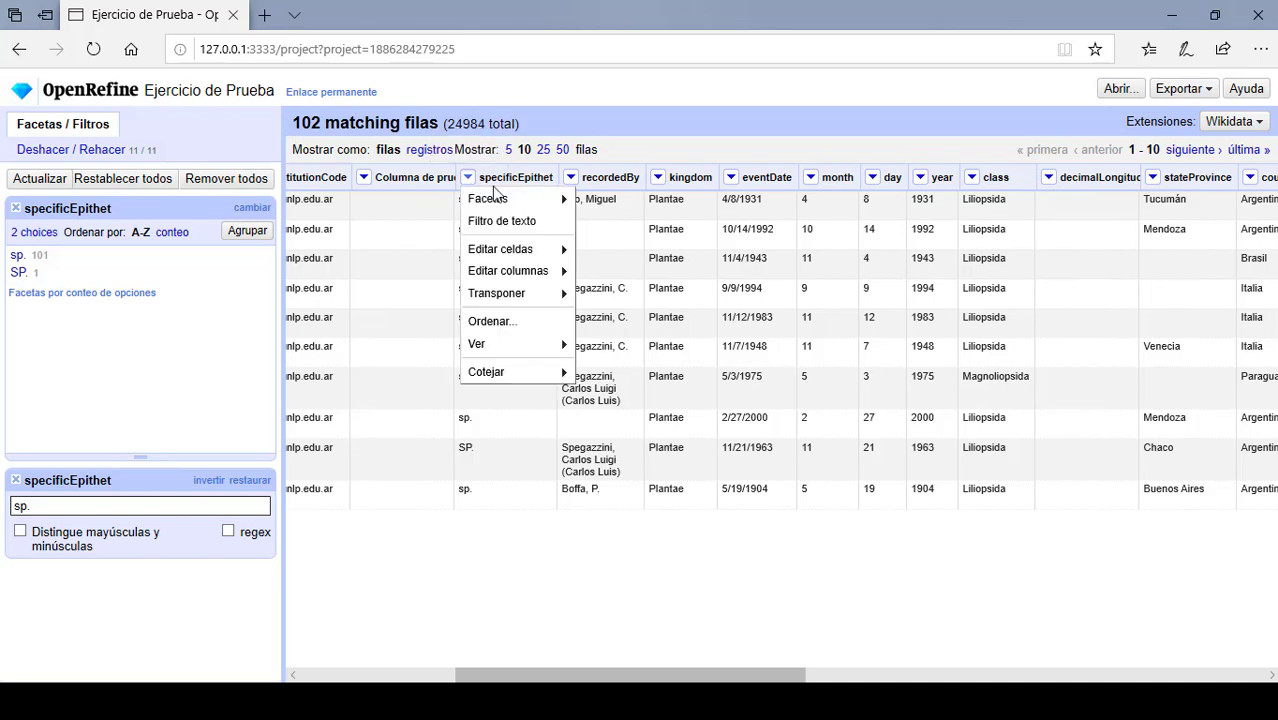
mouse_move(555, 255)
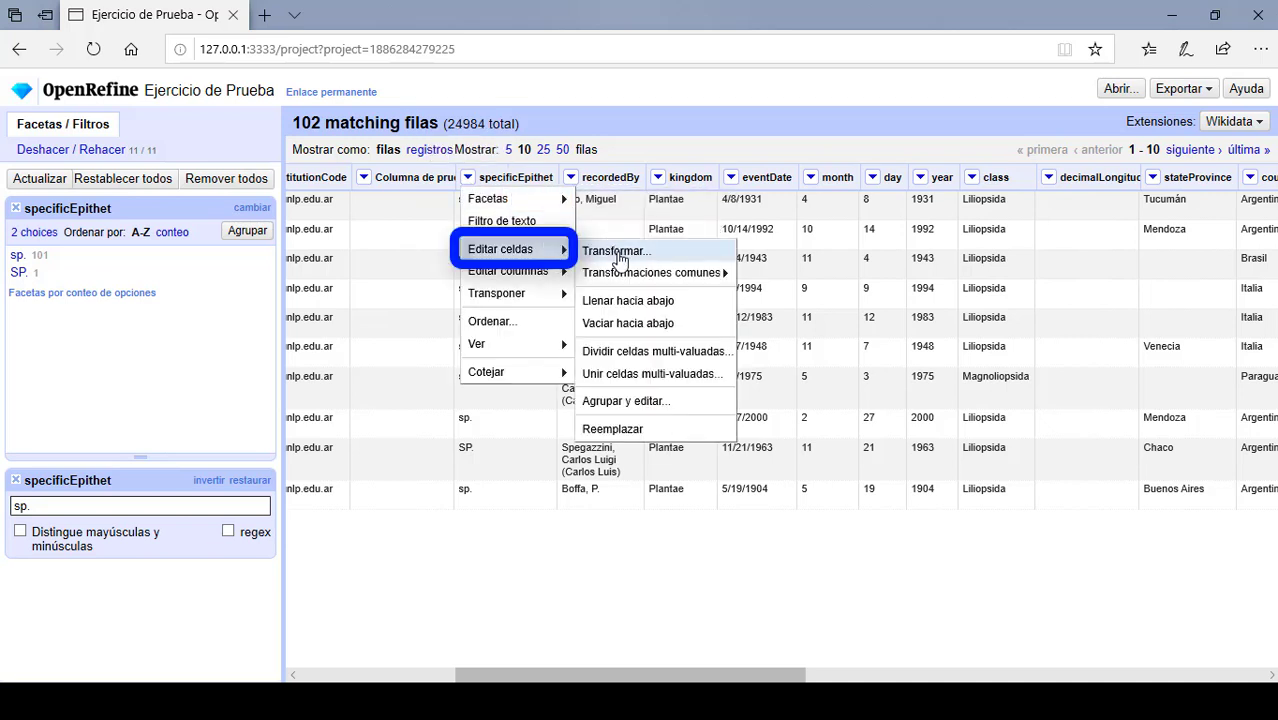
click(612, 430)
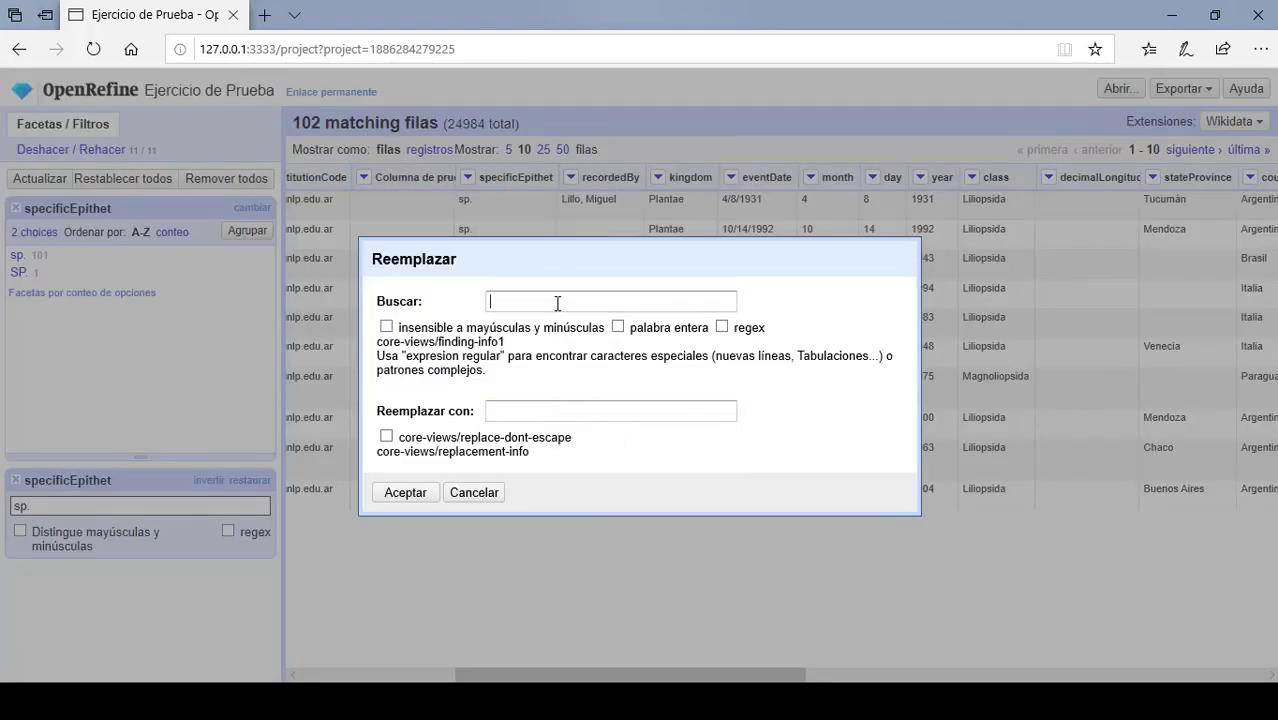
text(sp.)
click(387, 326)
click(407, 495)
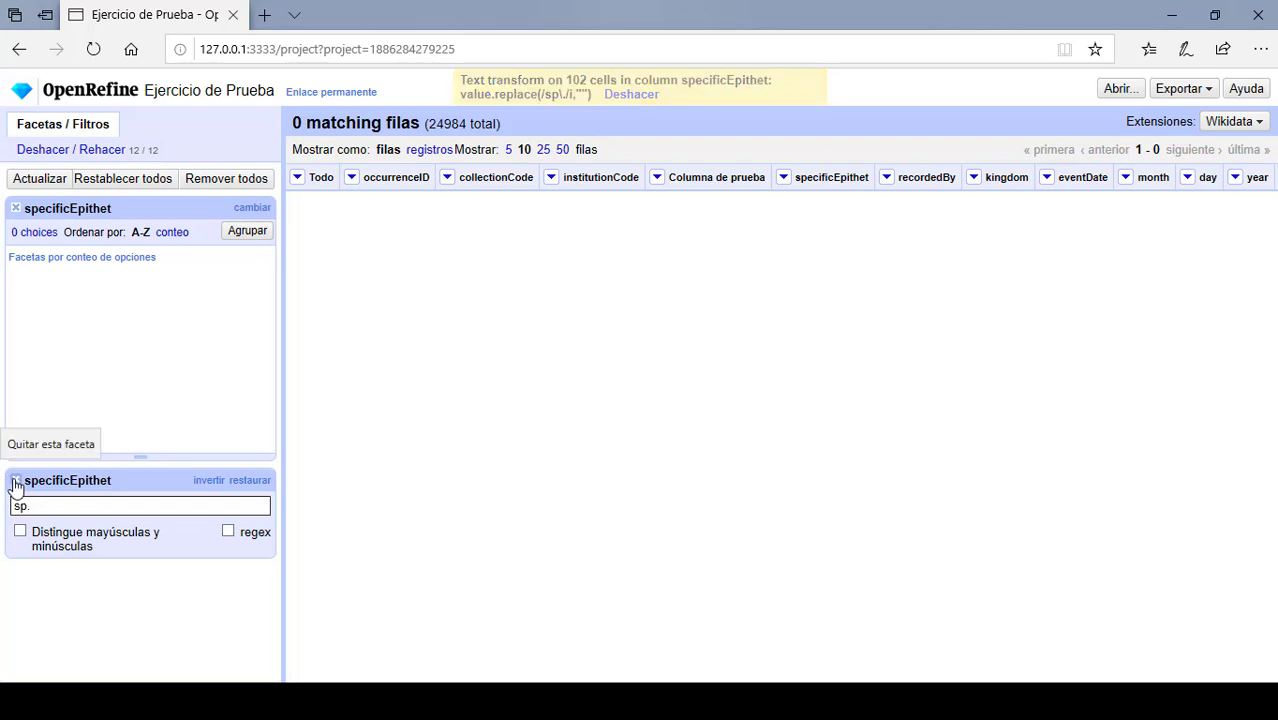
click(15, 485)
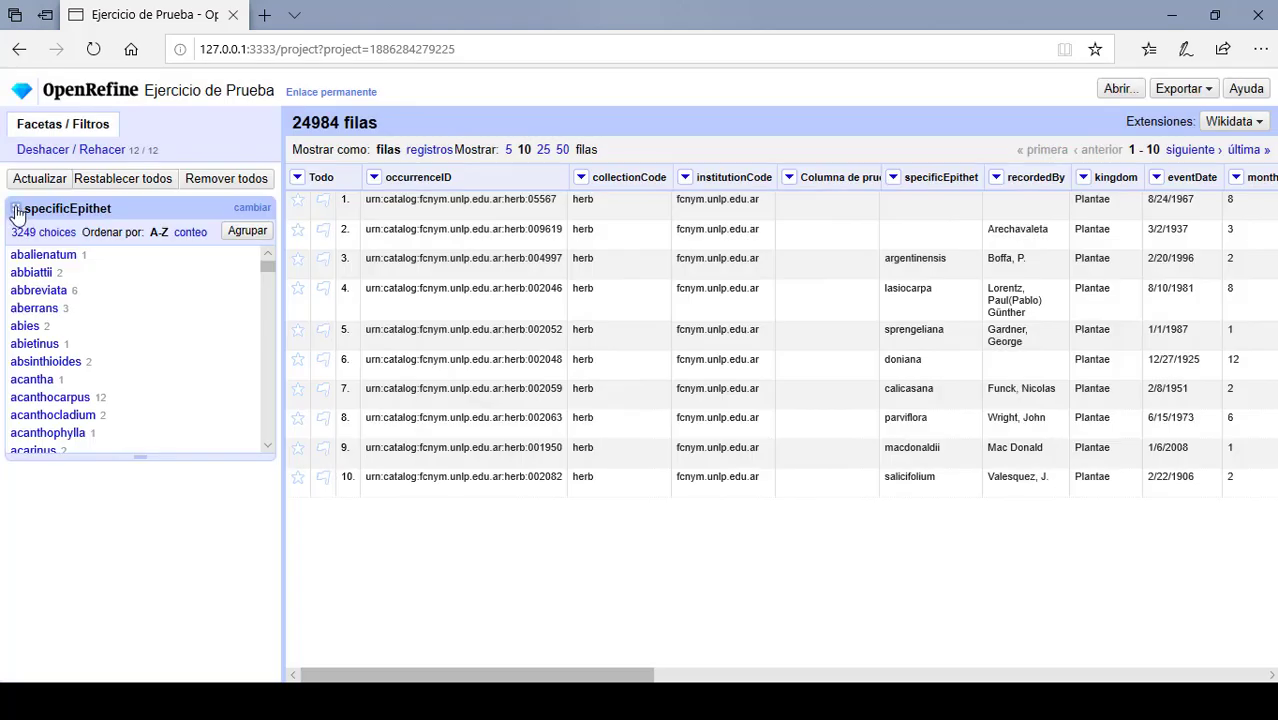
click(14, 212)
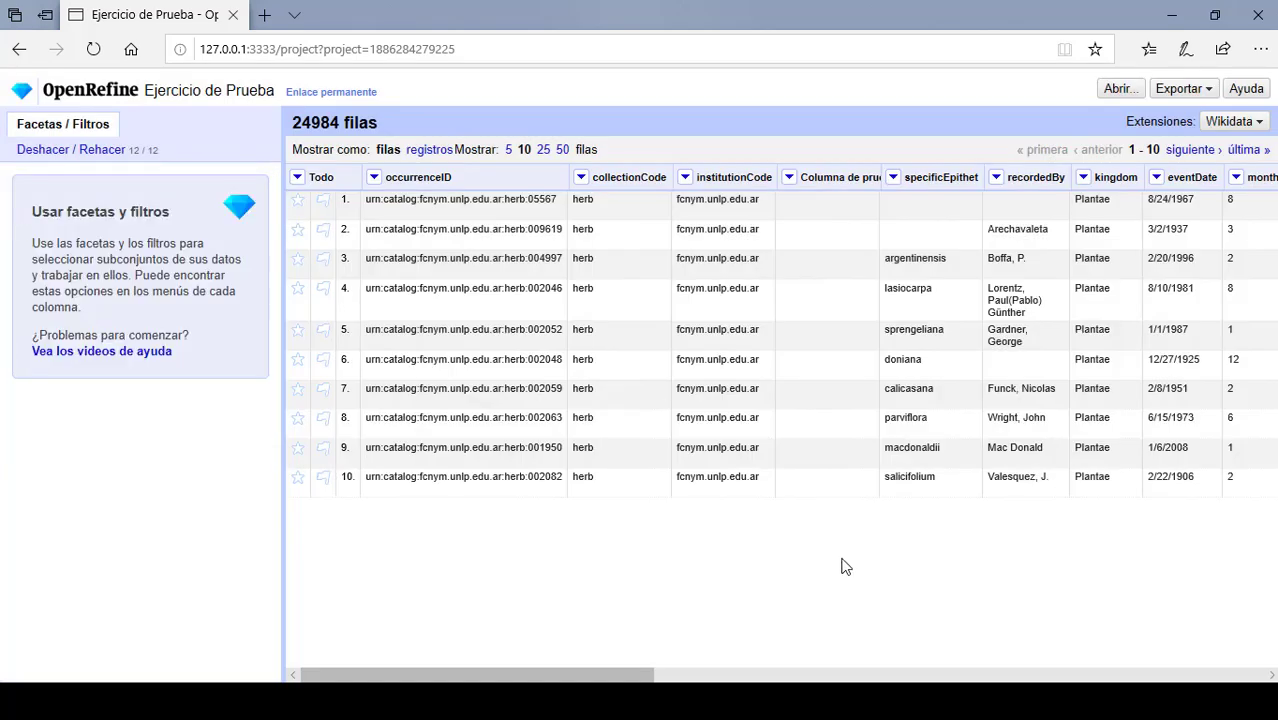
- Create a text facet on the genus column
drag(585, 679, 875, 680)
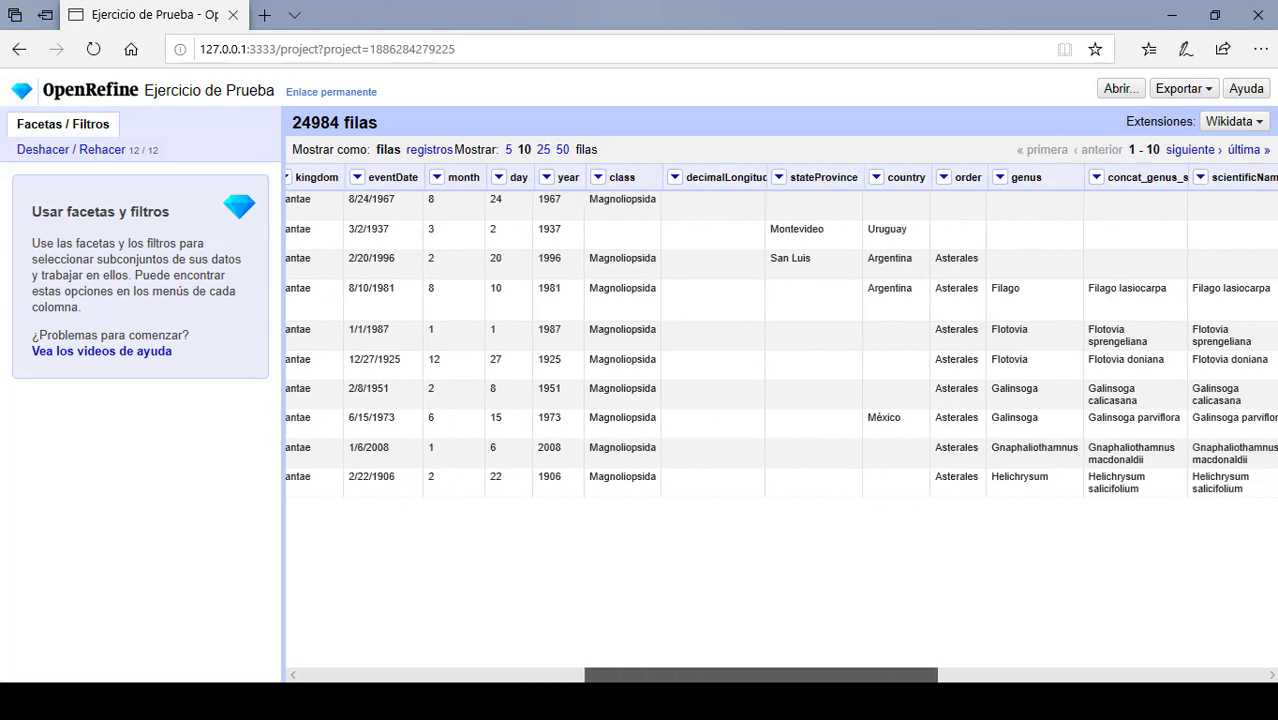
click(999, 178)
mouse_move(1040, 199)
click(1127, 203)
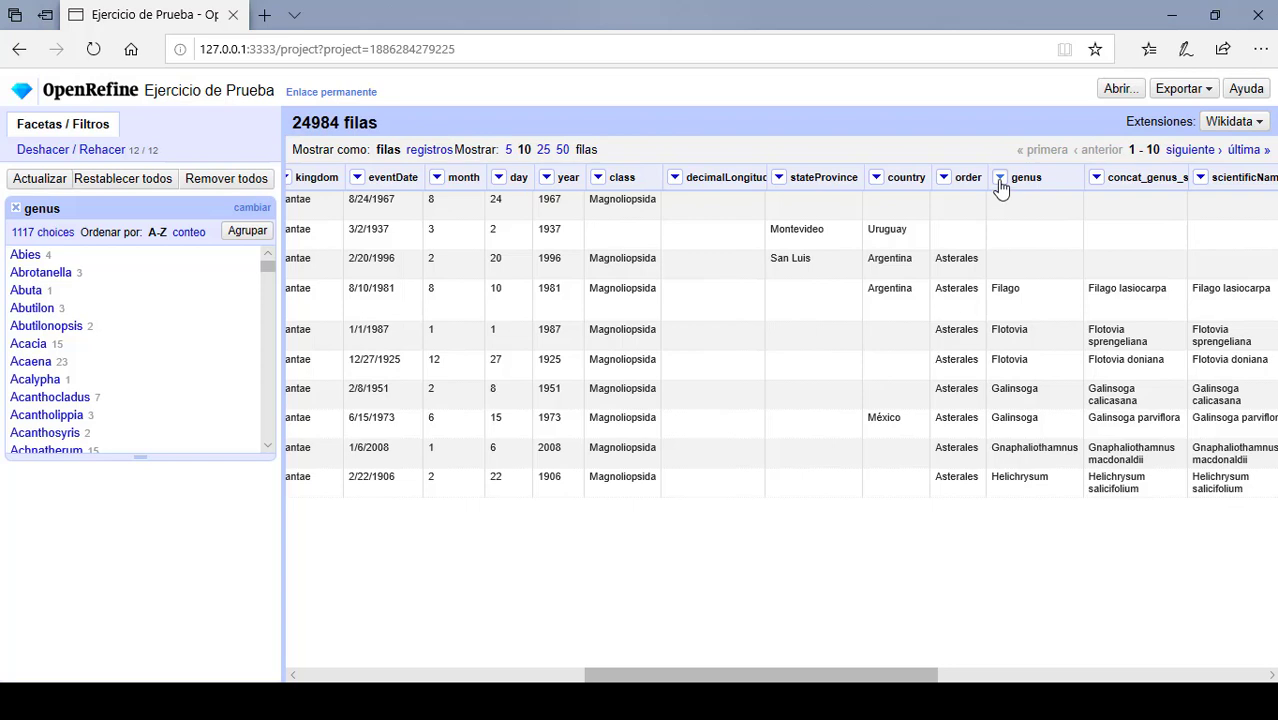
- Add a text filter on the genus column for ^[a-z], with case-sensitive matching and regular expressions enabled
click(1000, 181)
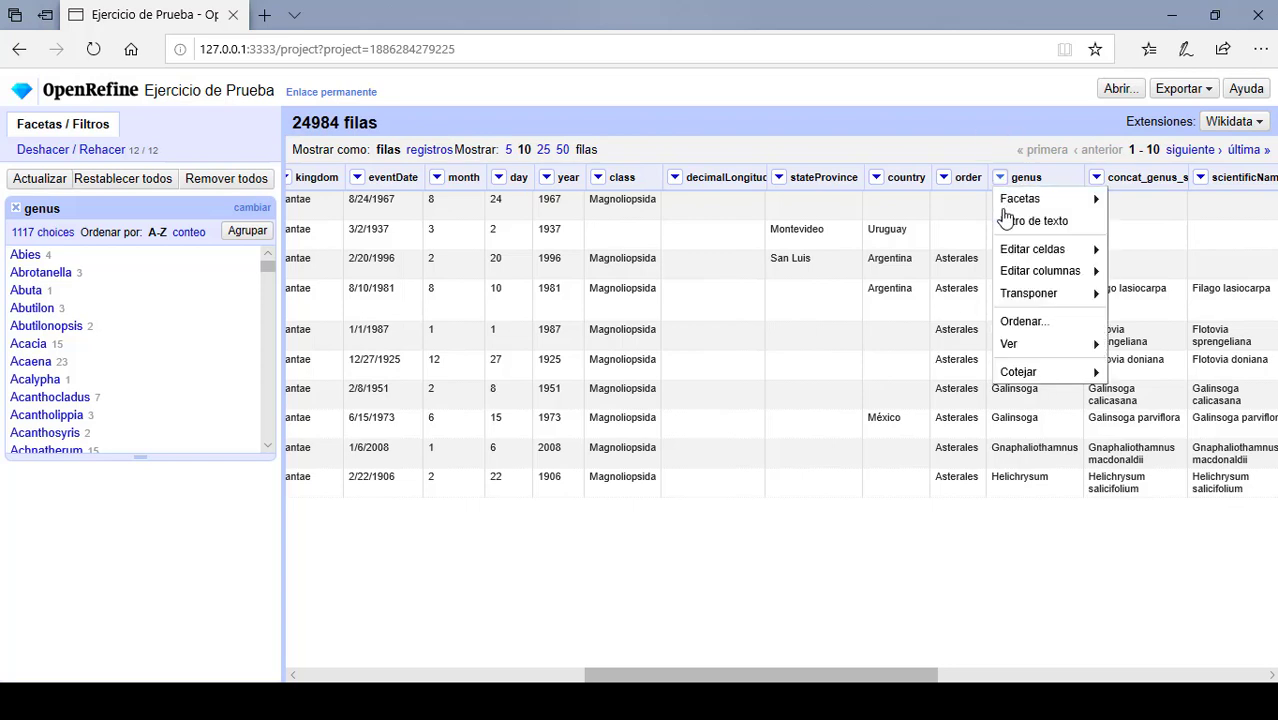
click(1010, 221)
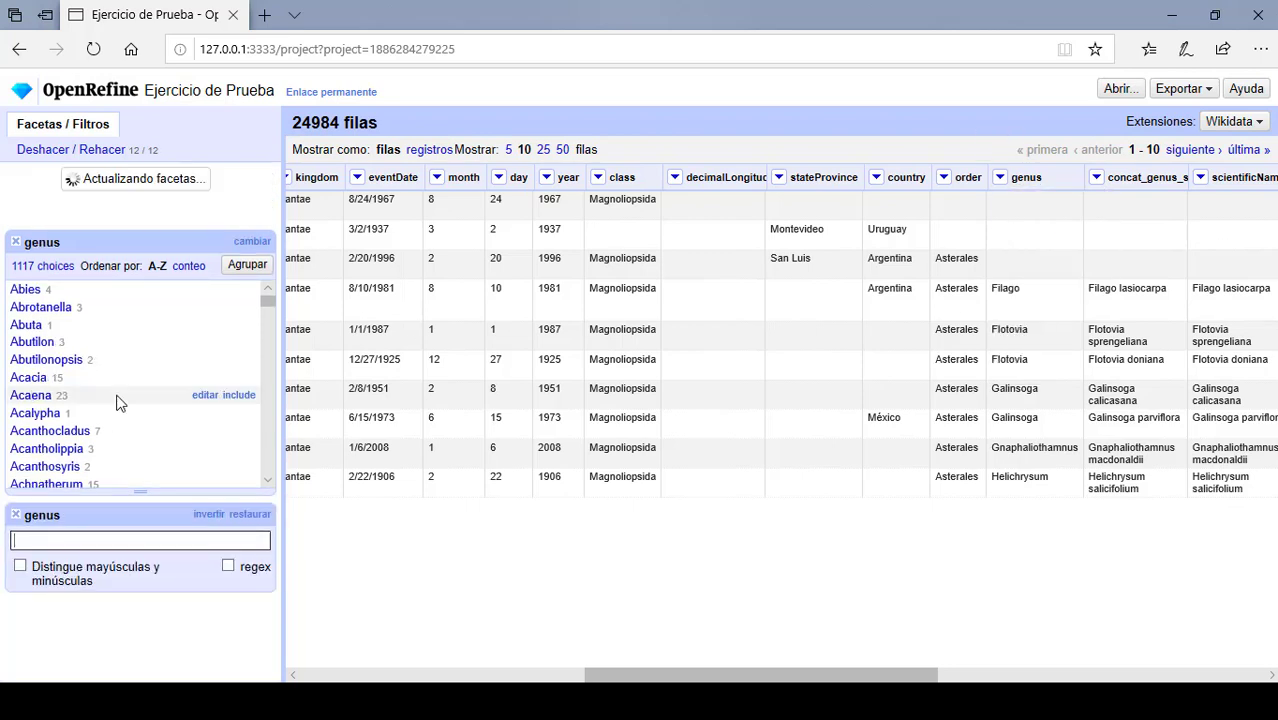
text(^[)
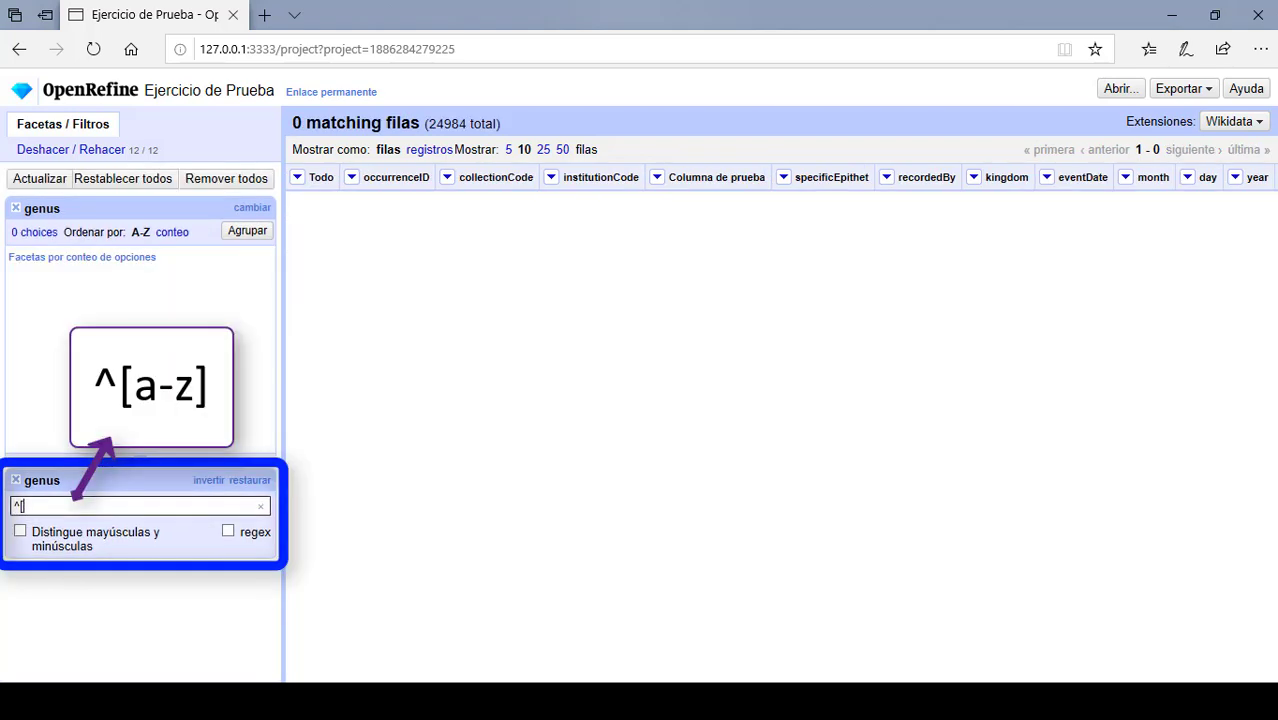
text(a-z])
click(22, 536)
click(229, 534)
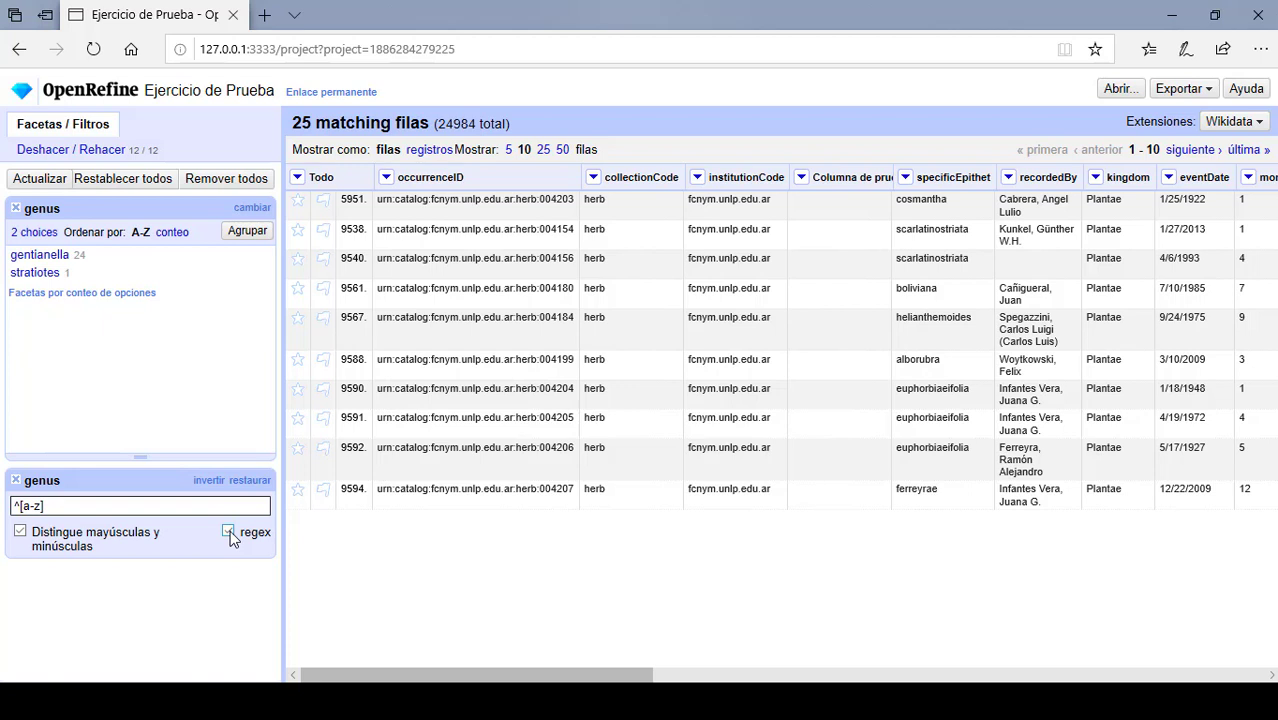
- Change the genus facet value gentianella to "Gentianella" in all matching cells
click(210, 256)
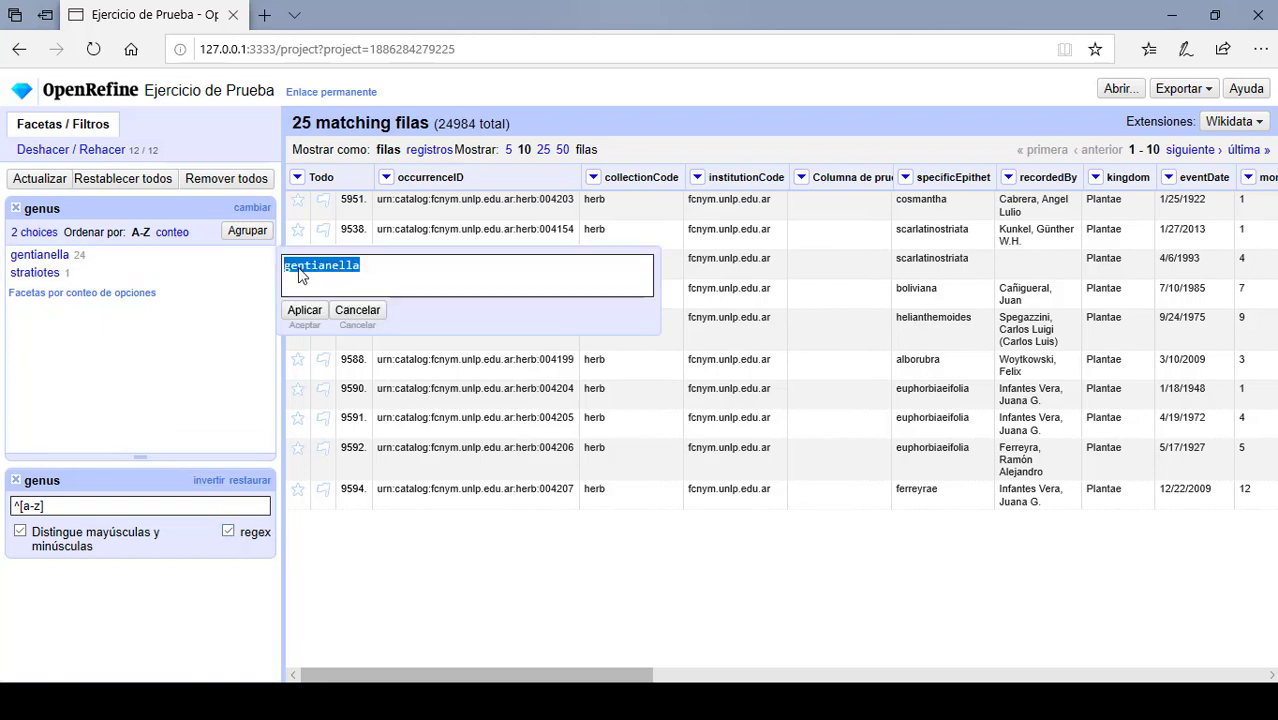
click(293, 272)
key(BackSpace)
text(G)
click(304, 310)
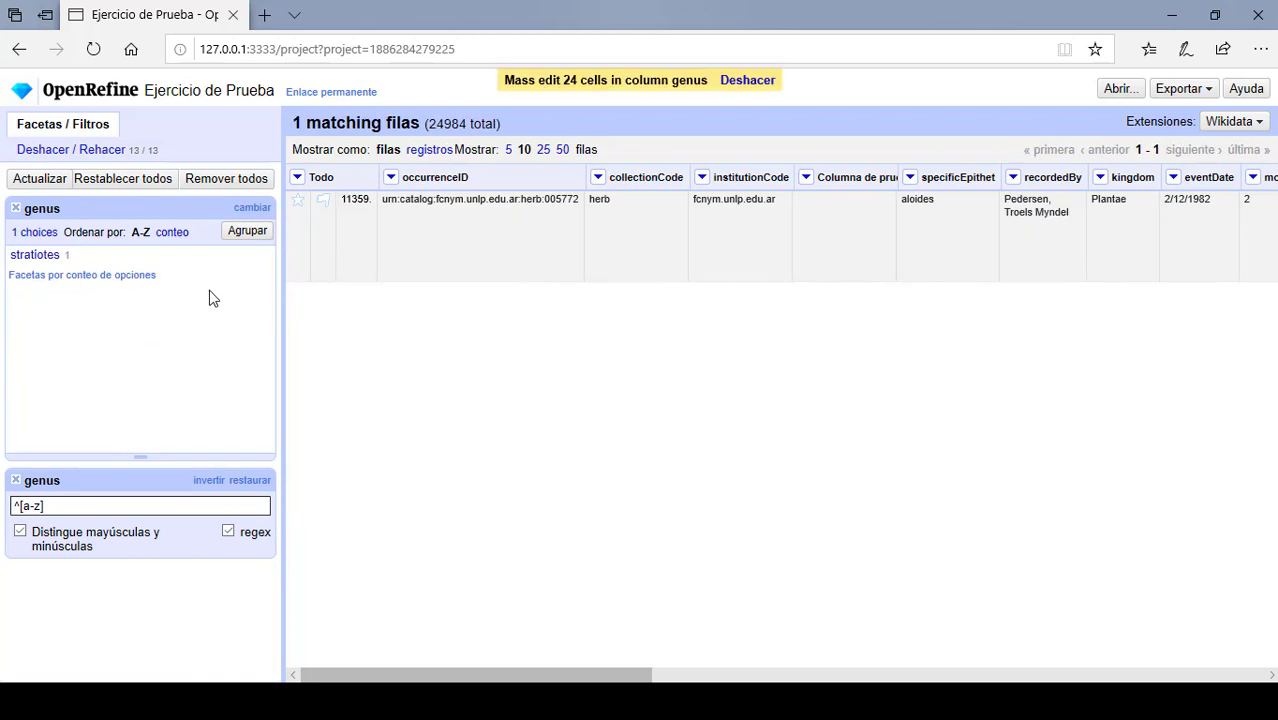
- Change the genus facet value stratiotes to "Stratiotes" and remove the genus text filter and facet
click(226, 256)
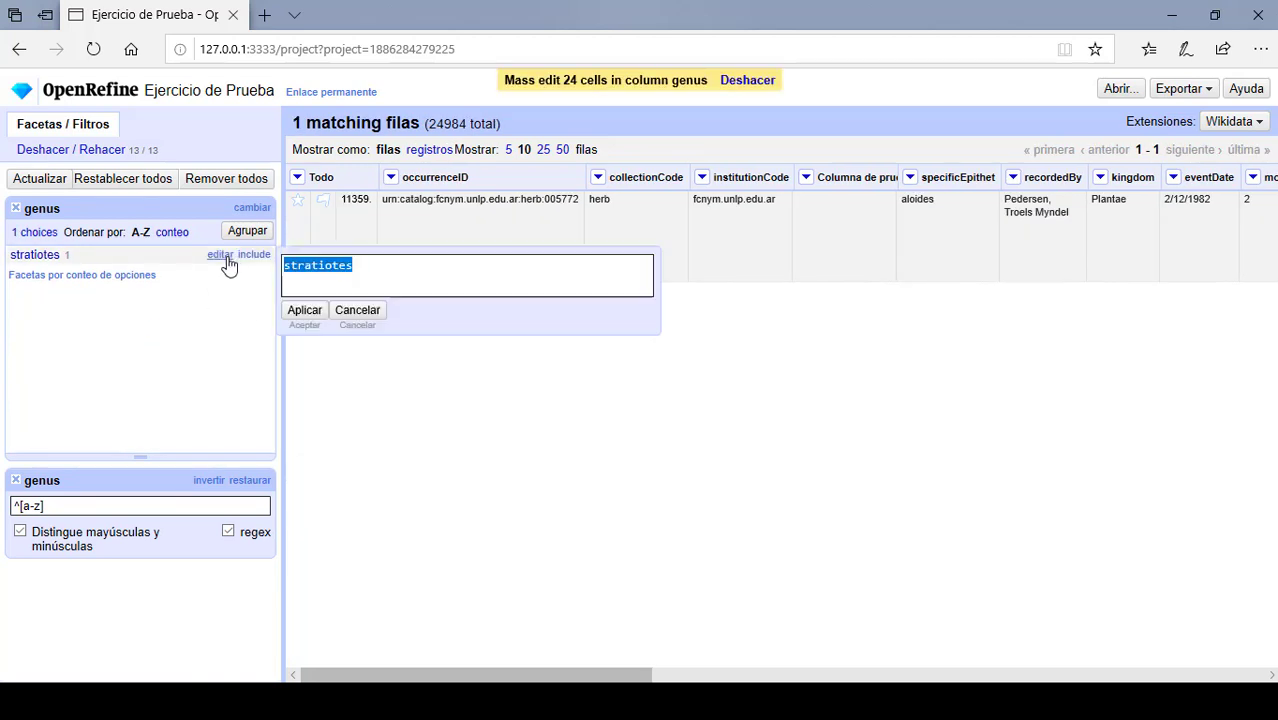
click(290, 272)
key(BackSpace)
text(S)
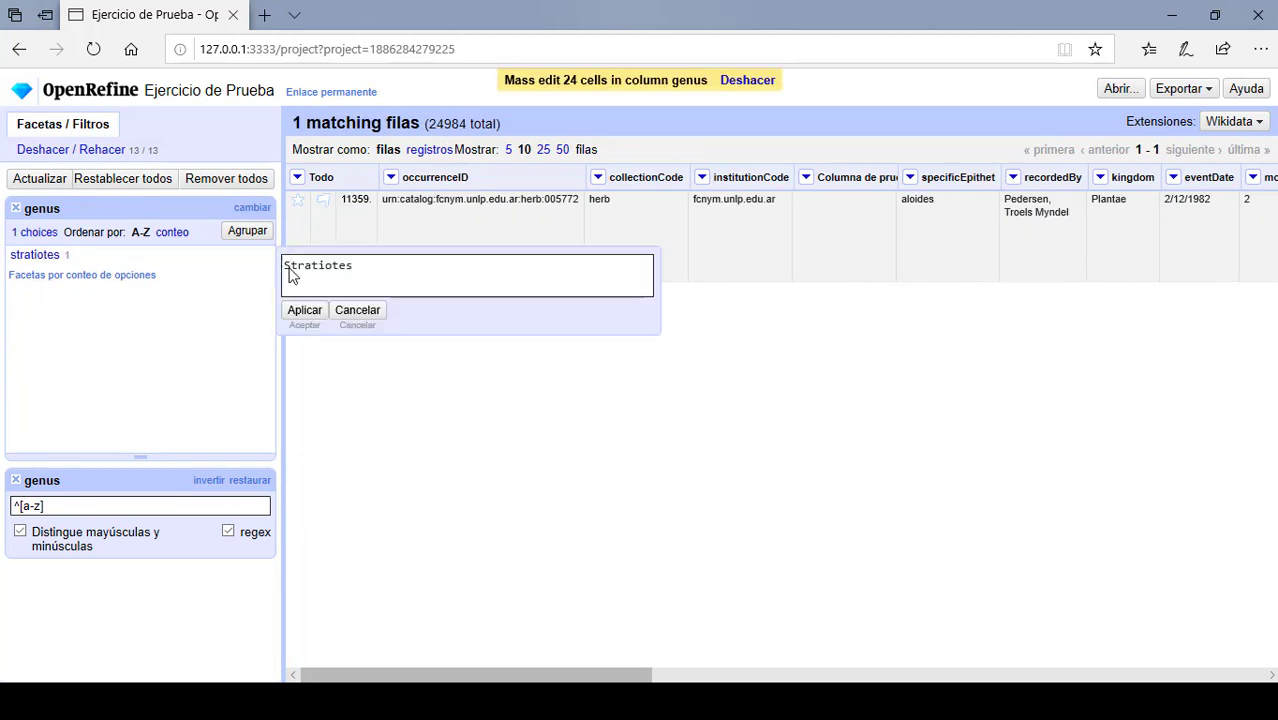
click(305, 311)
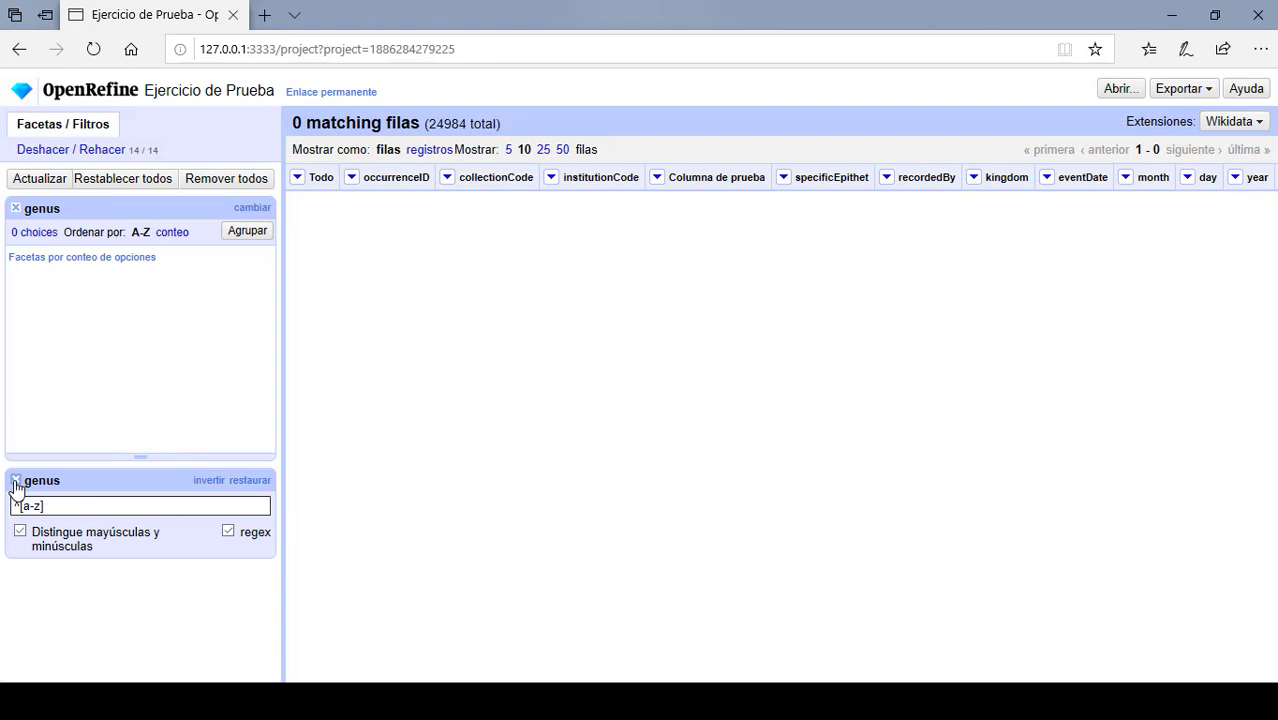
click(16, 486)
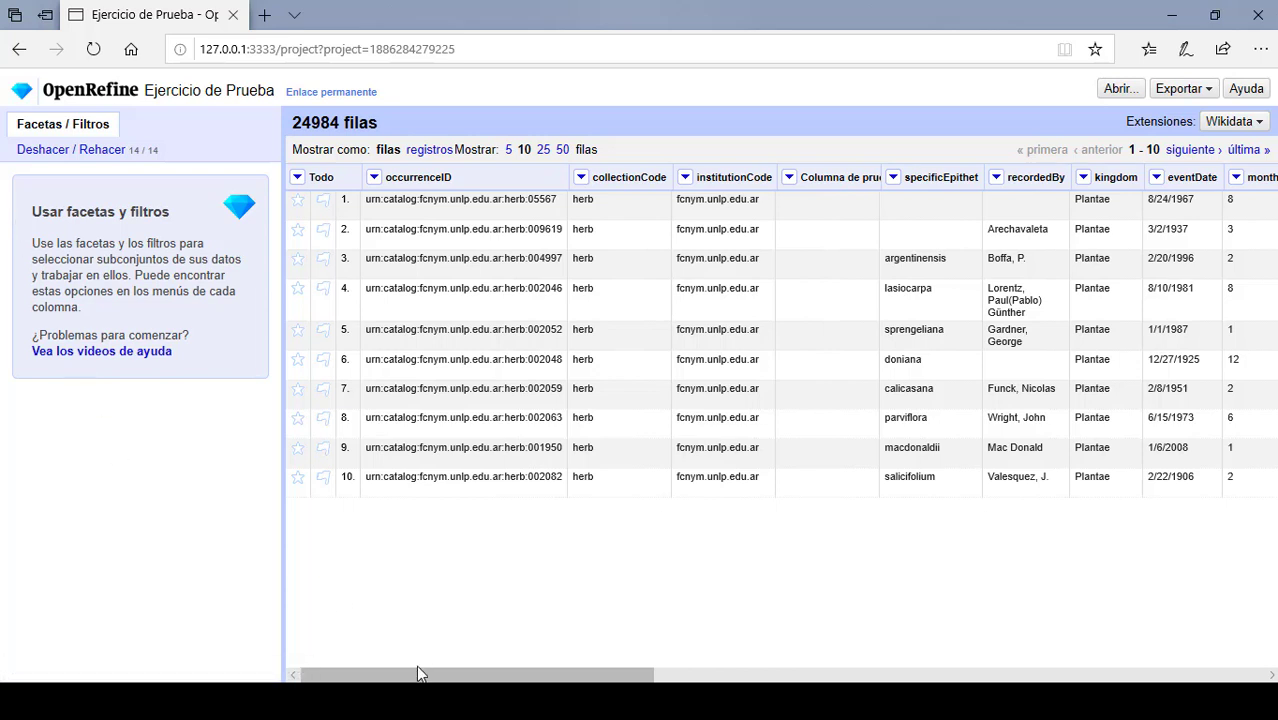
- Create a text facet on the stateProvince column
drag(418, 678, 821, 678)
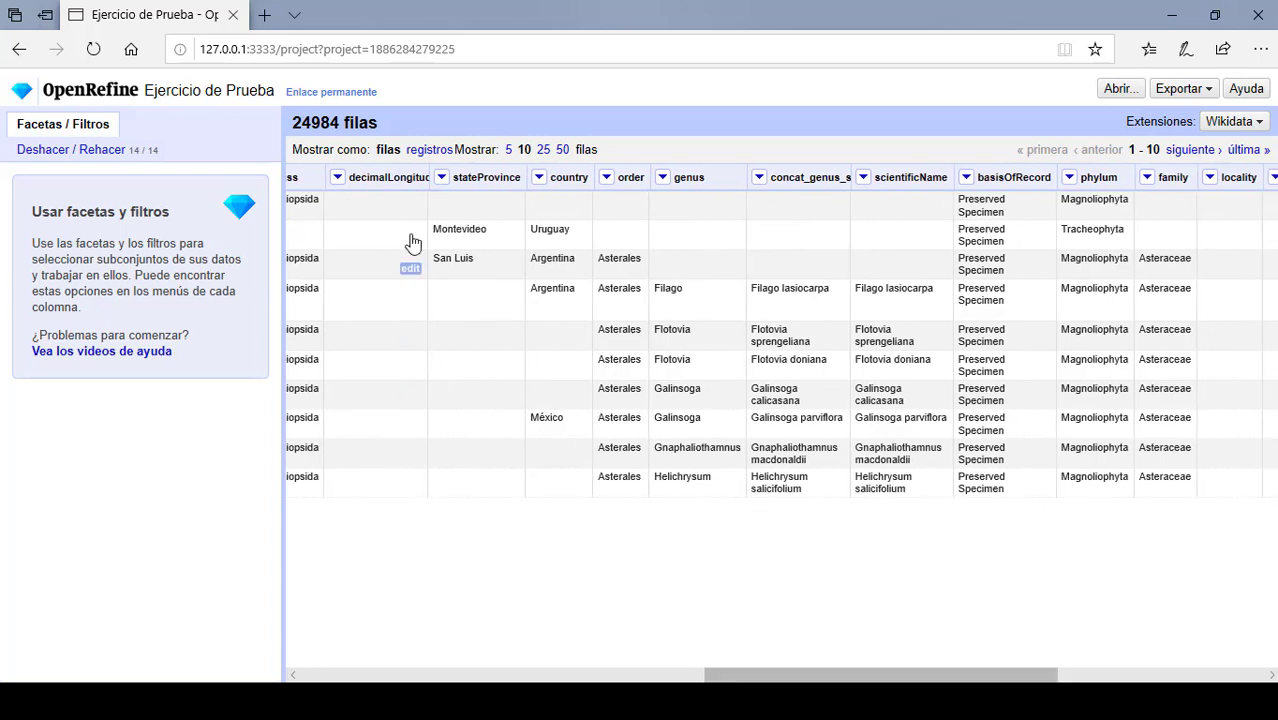
click(441, 177)
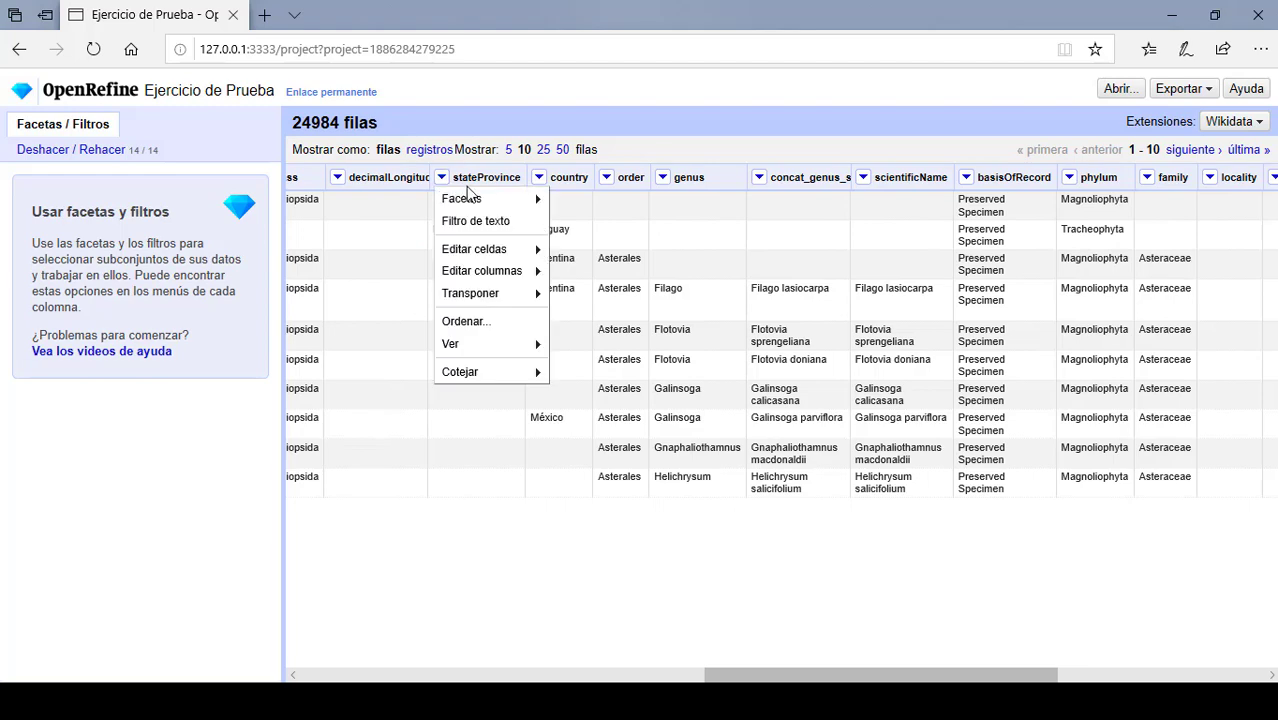
mouse_move(499, 199)
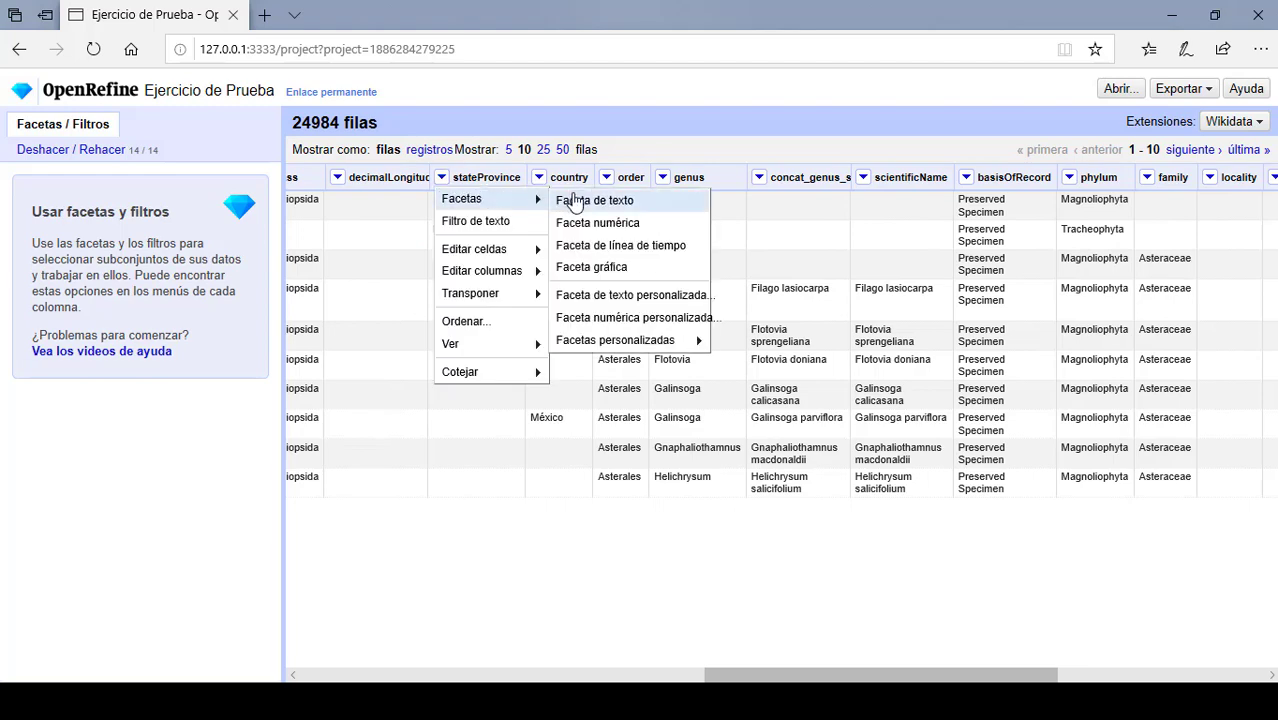
click(575, 202)
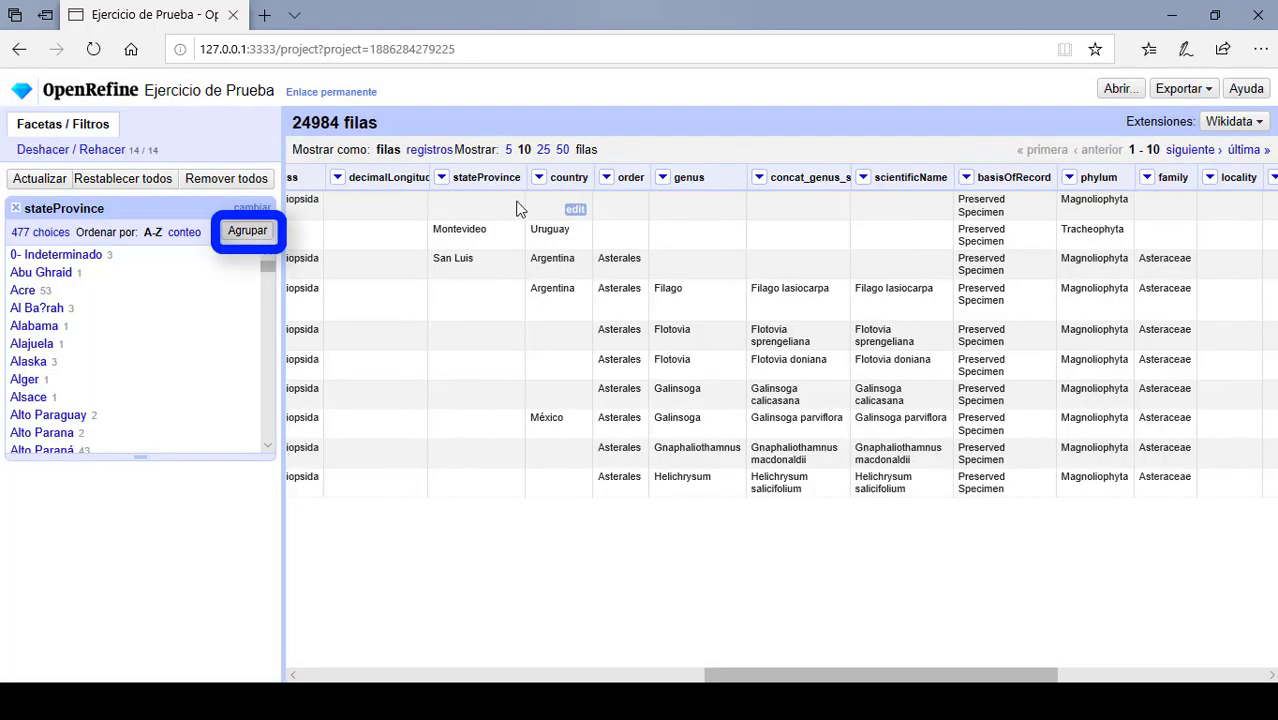
- Cluster the stateProvince values and mark the groups Los Ríos, Andrés Ibáñez, Tierra del Fuego, Chile and Distrito Federal for merging
click(248, 233)
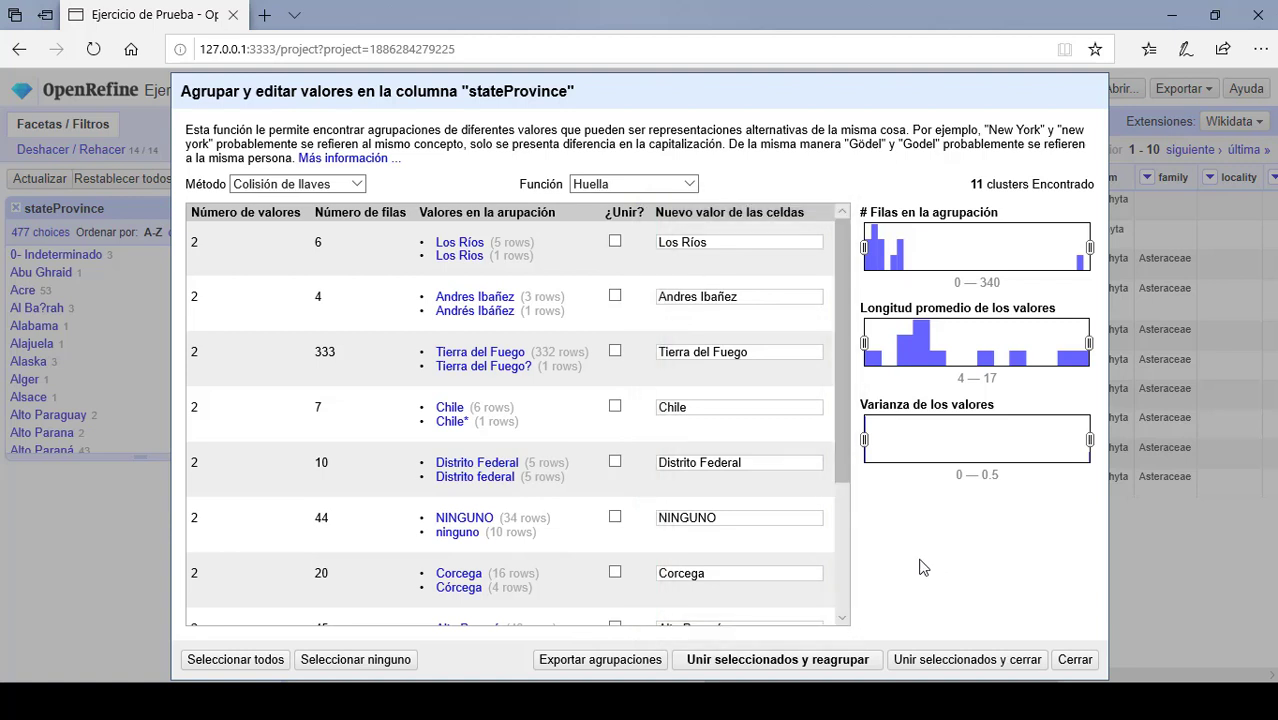
click(615, 242)
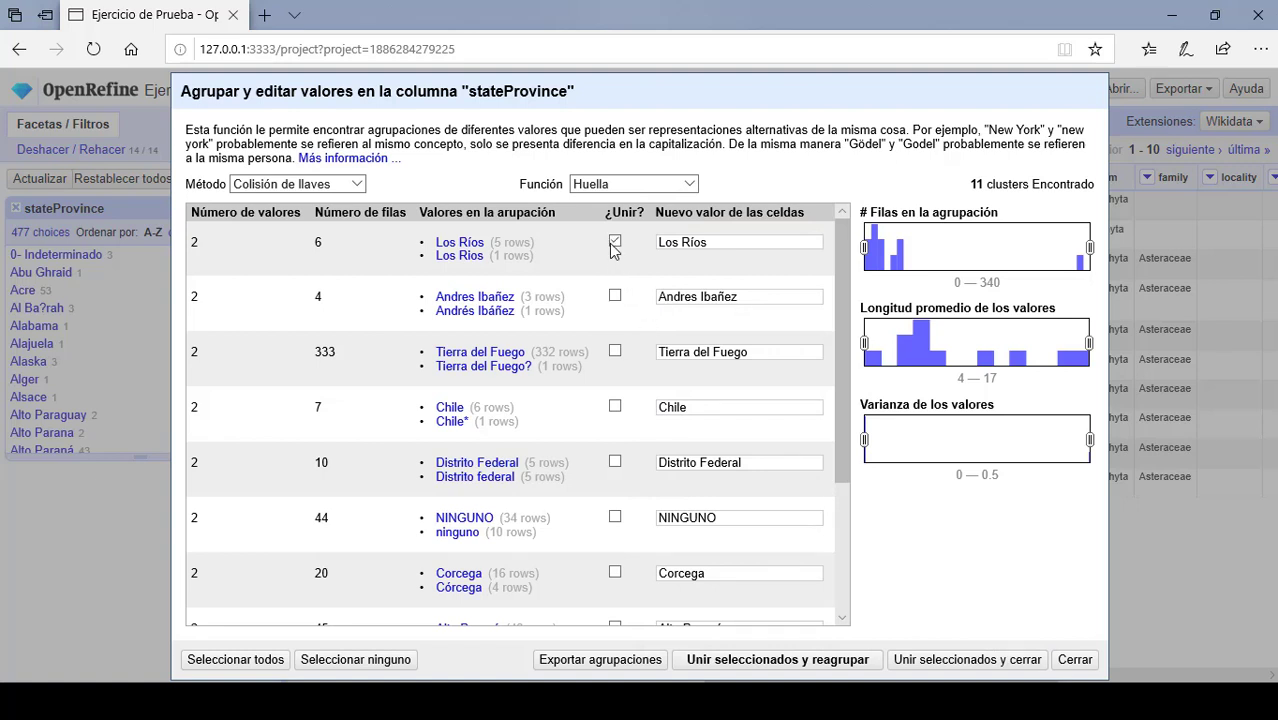
click(499, 313)
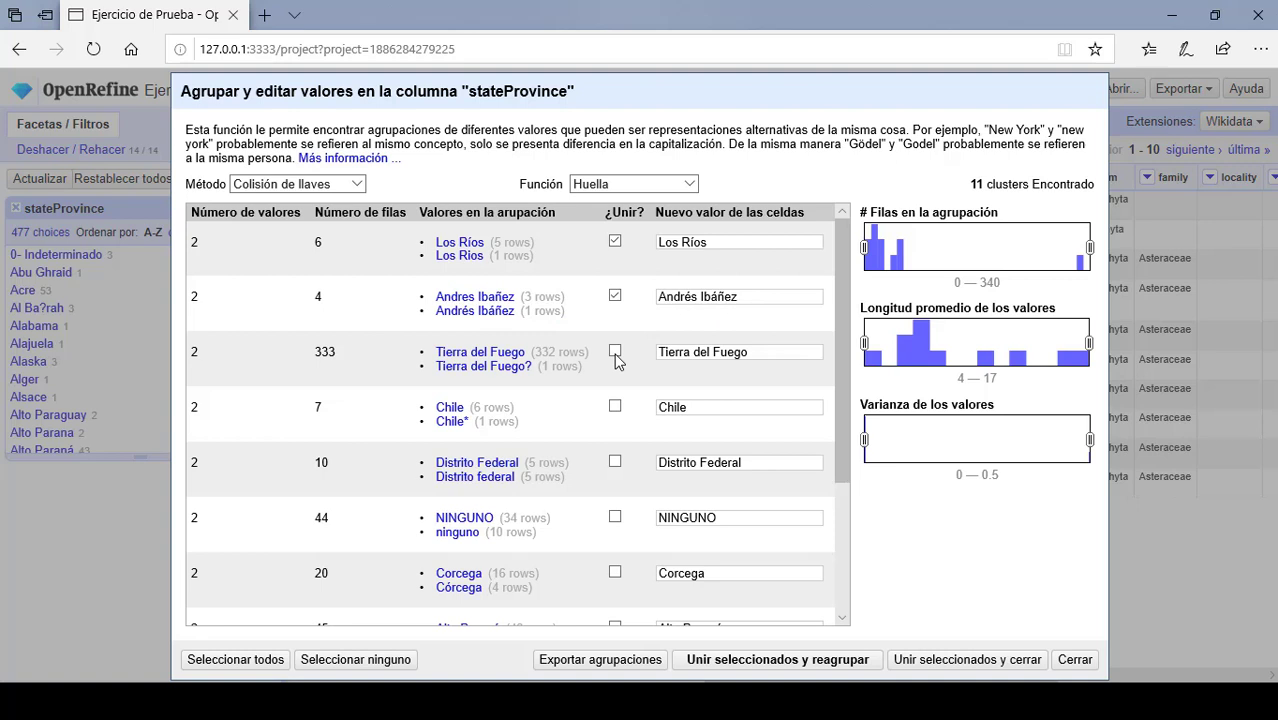
click(615, 354)
click(615, 462)
- Mark the NINGUNO/ninguno cluster for merging into a blank value and the Corcega/Córcega cluster for merging into "Córcega"
double_click(705, 523)
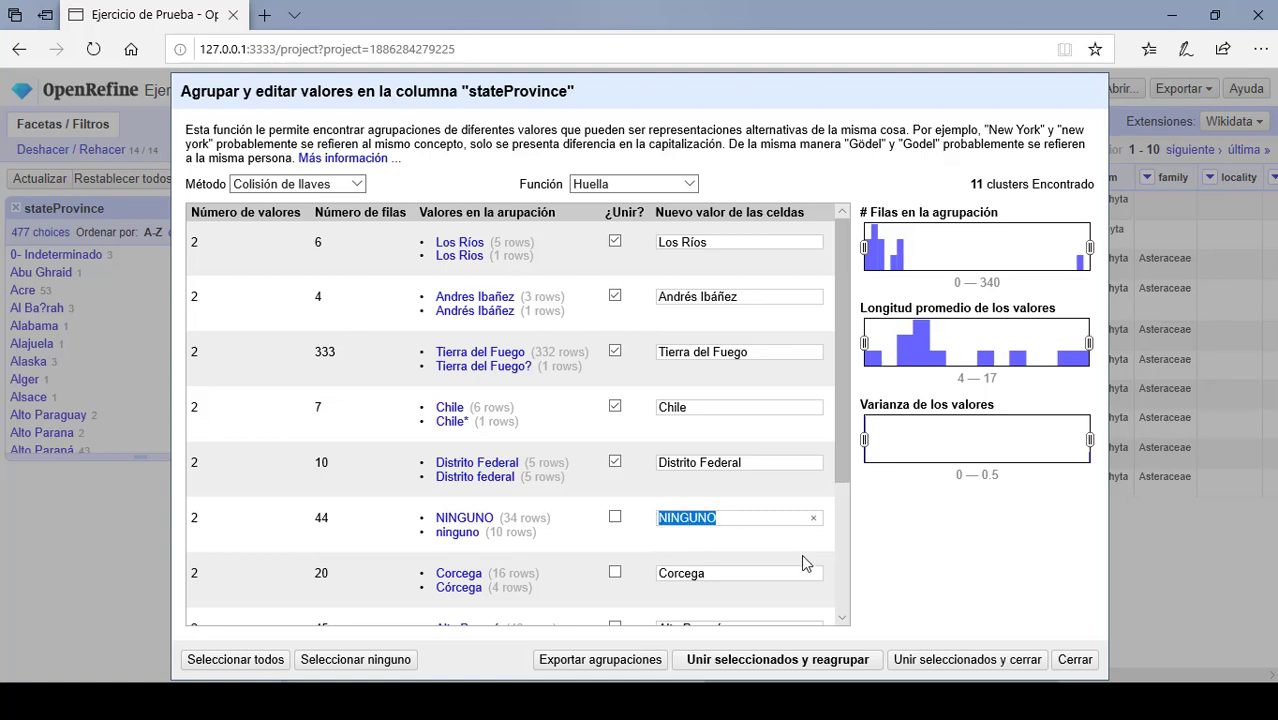
key(BackSpace)
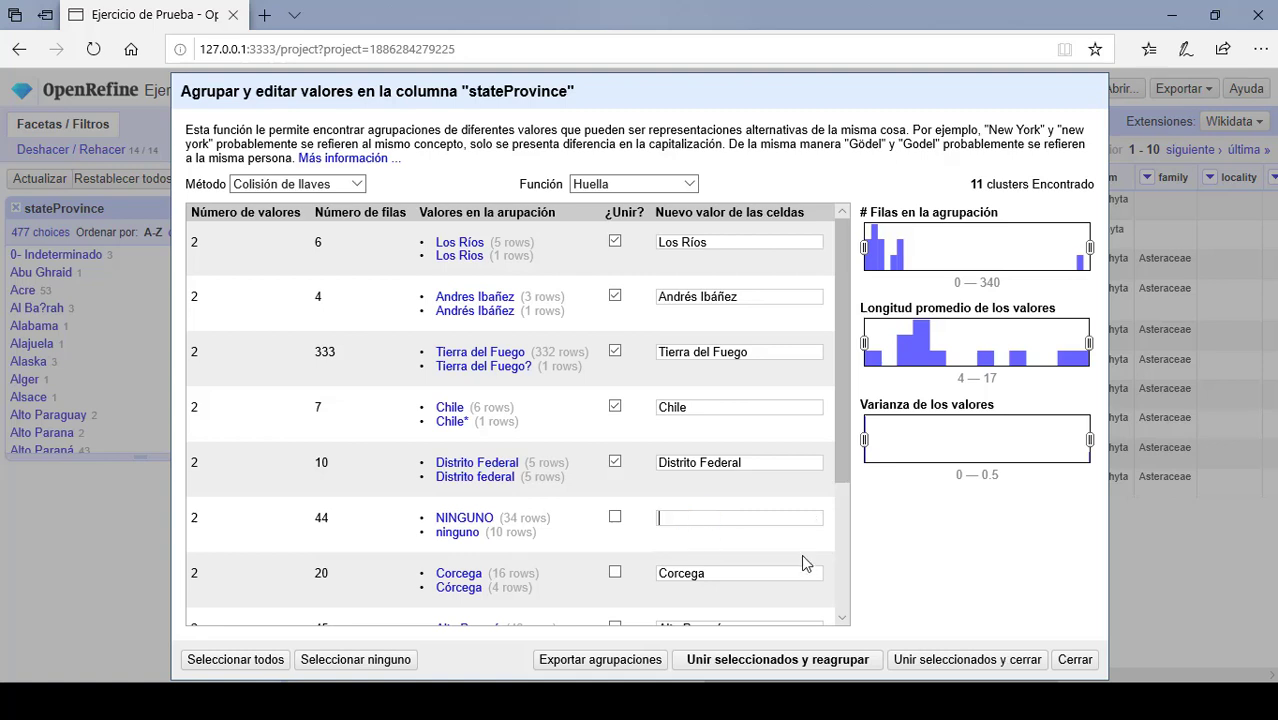
click(615, 517)
click(452, 587)
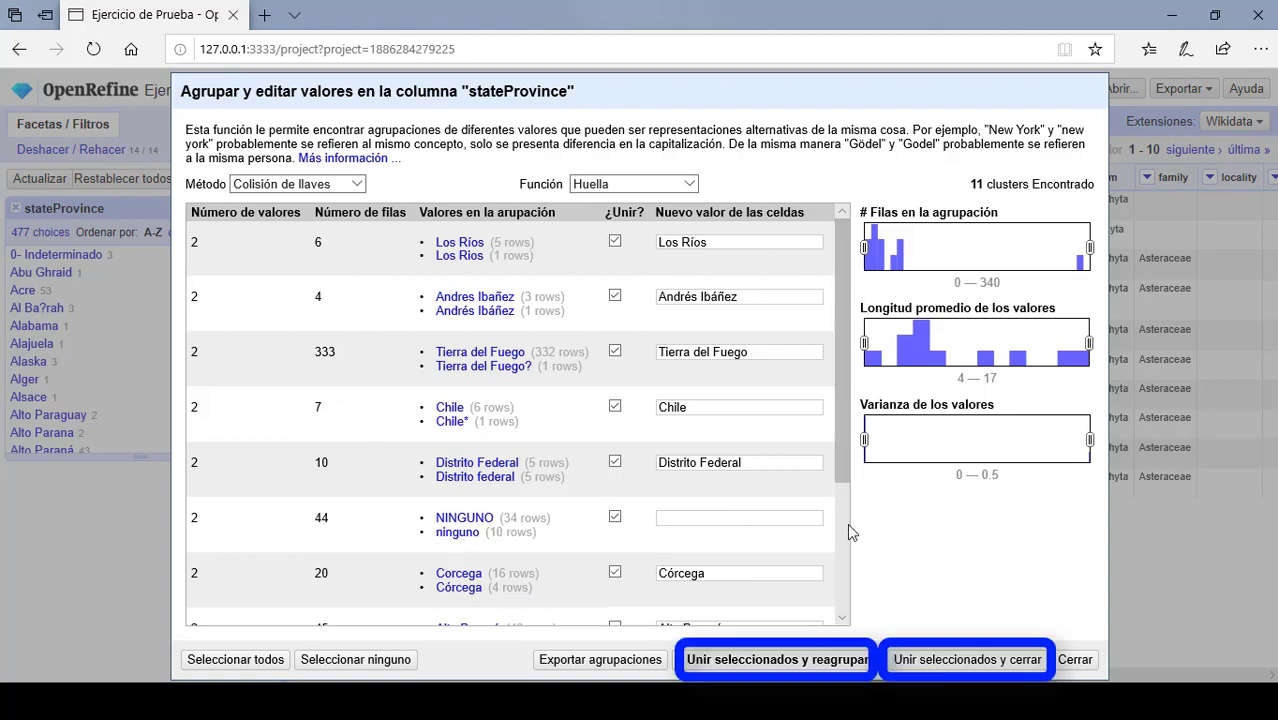
- Clear the new values of the NINGUNA and NINGUN clusters, and merge the marked stateProvince clusters with reclustering
drag(837, 455, 843, 610)
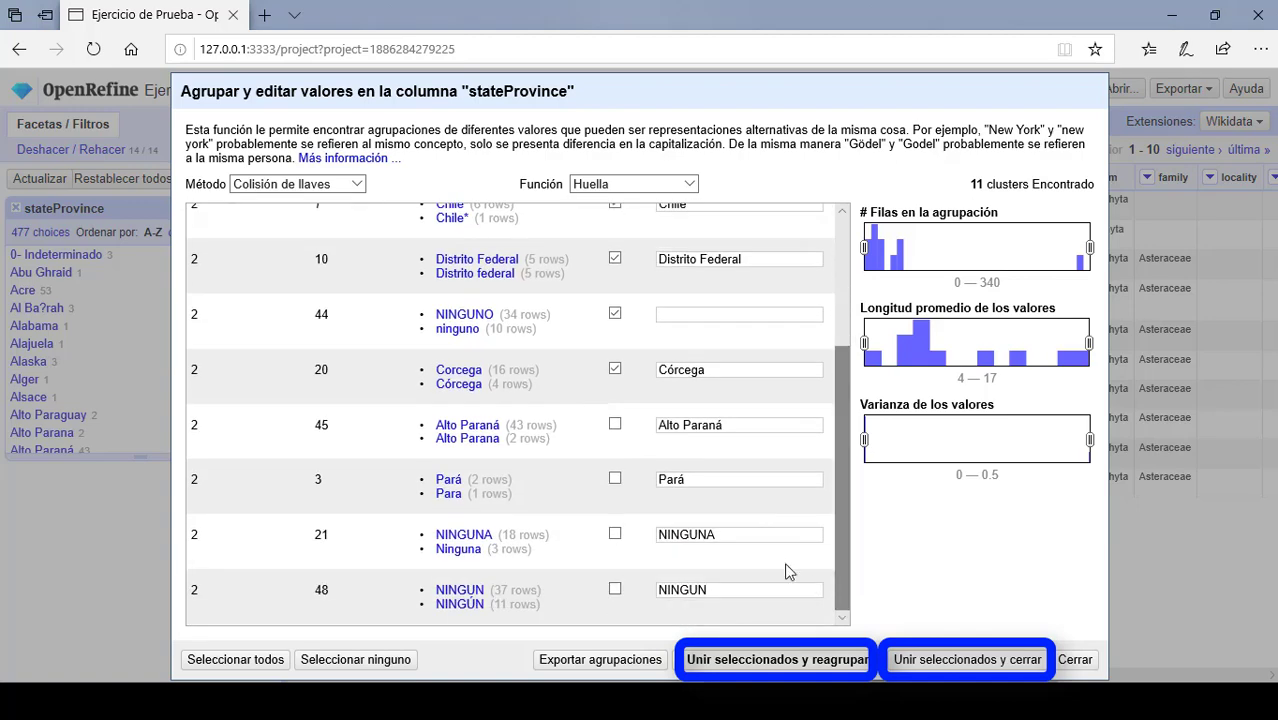
click(745, 532)
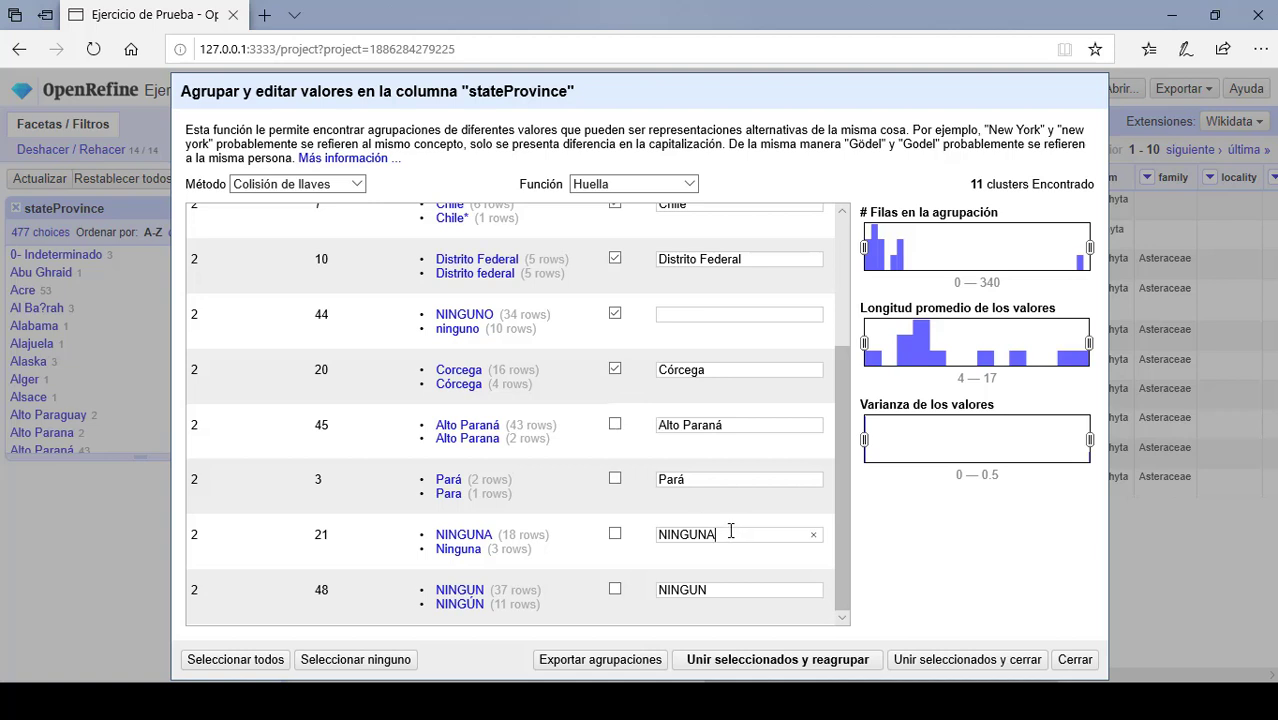
drag(730, 534, 652, 533)
key(BackSpace)
drag(718, 591, 636, 593)
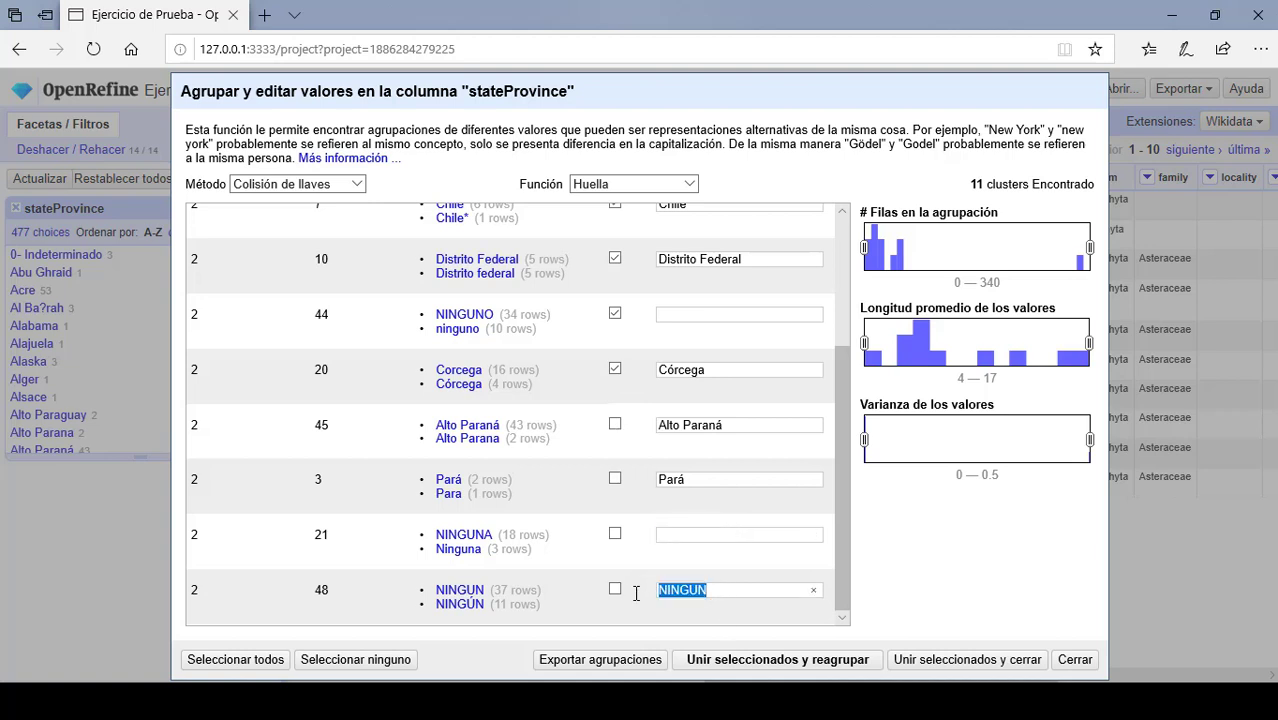
key(BackSpace)
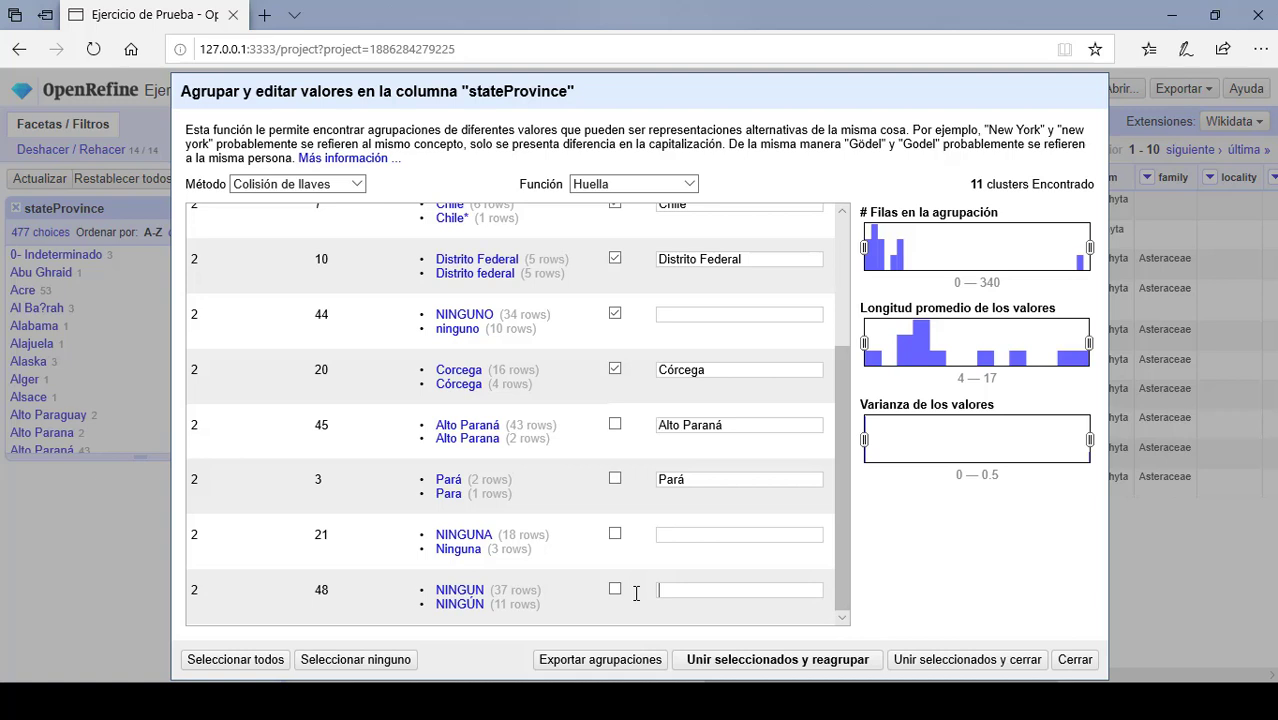
click(695, 664)
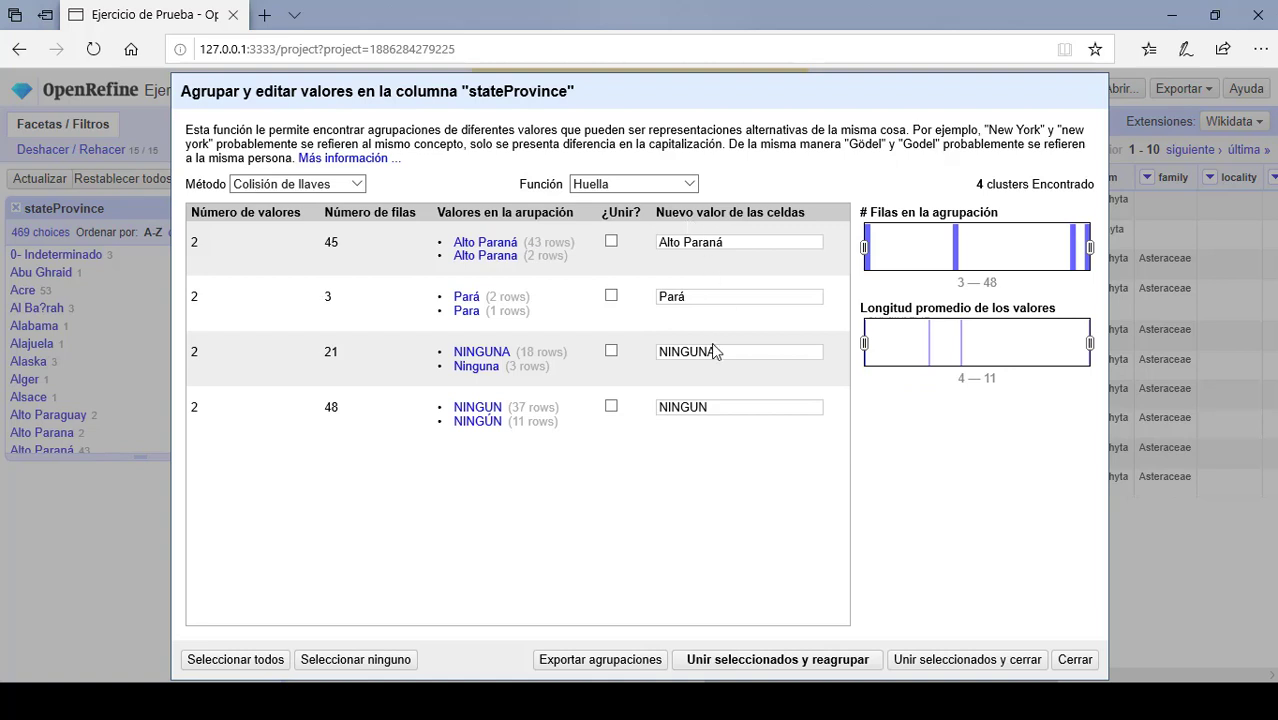
- Merge the NINGUNA/Ninguna and NINGUN/NINGÚN clusters into blank values and recluster the stateProvince column
drag(718, 348, 653, 349)
key(BackSpace)
click(611, 351)
click(611, 406)
drag(712, 408, 570, 397)
key(BackSpace)
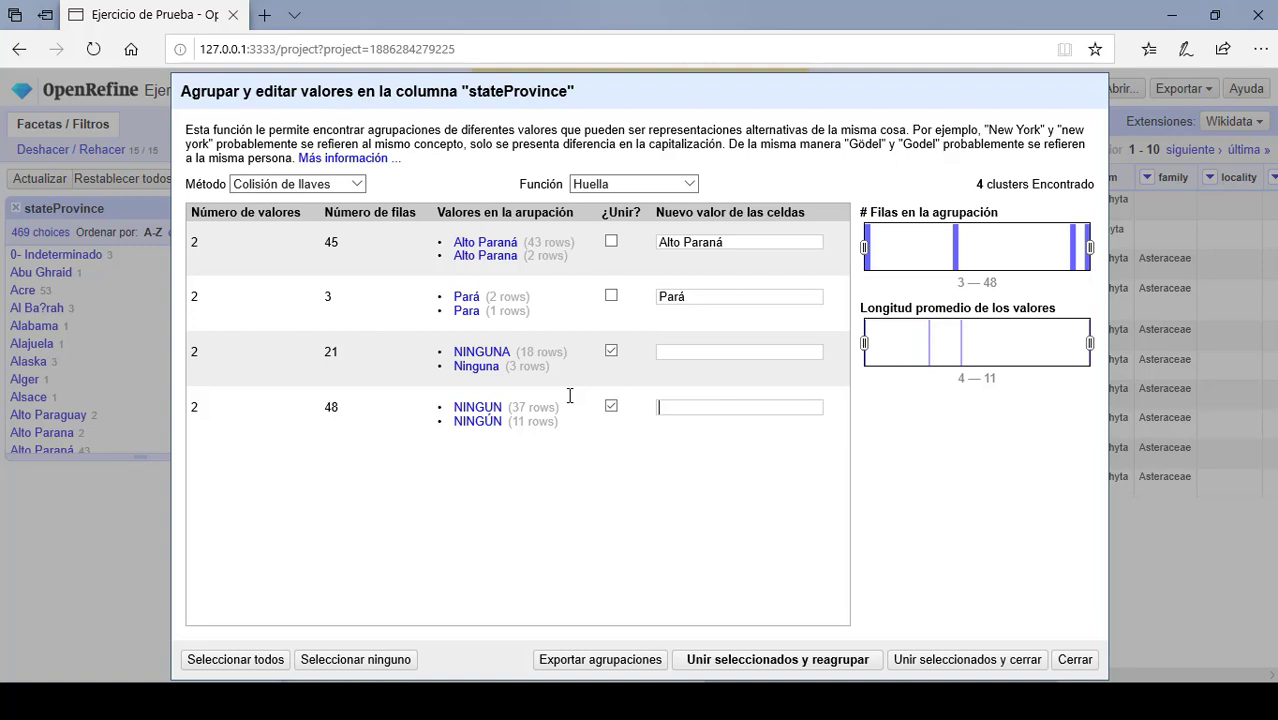
click(757, 664)
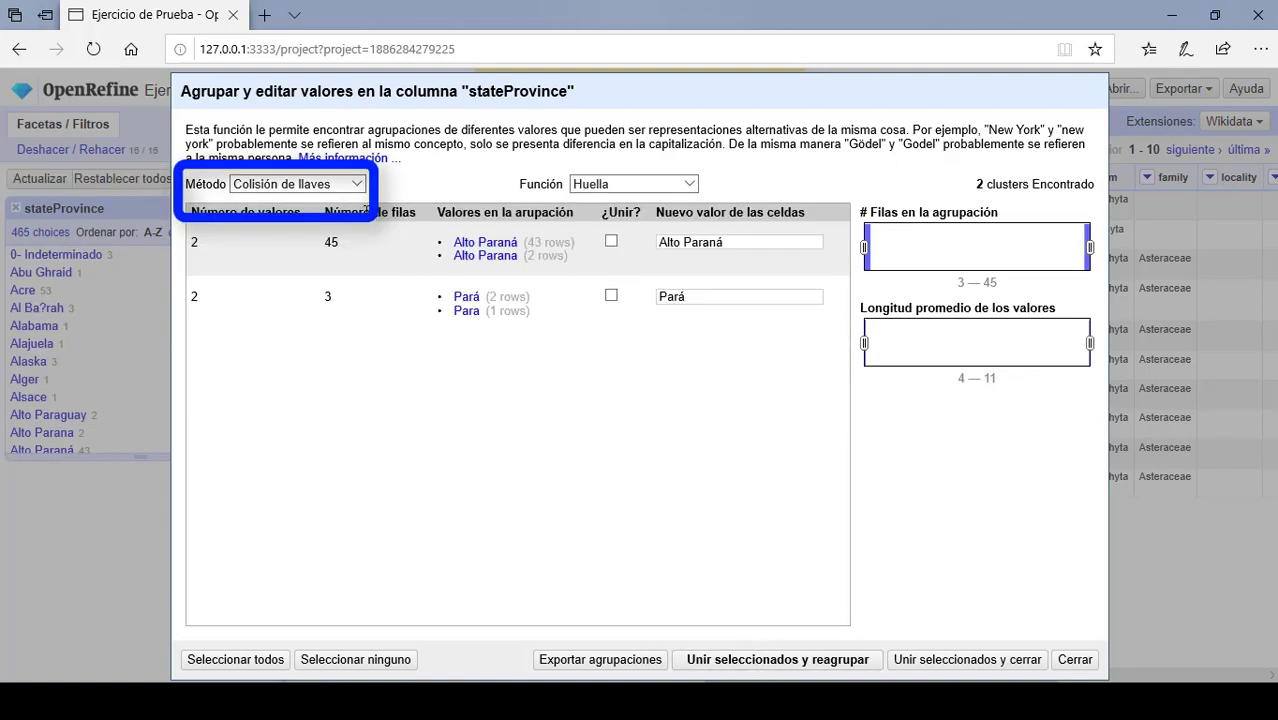
- Review the stateProvince clusters found with the Vecino más cercano method, and close the clustering dialog without merging any
click(360, 183)
click(356, 201)
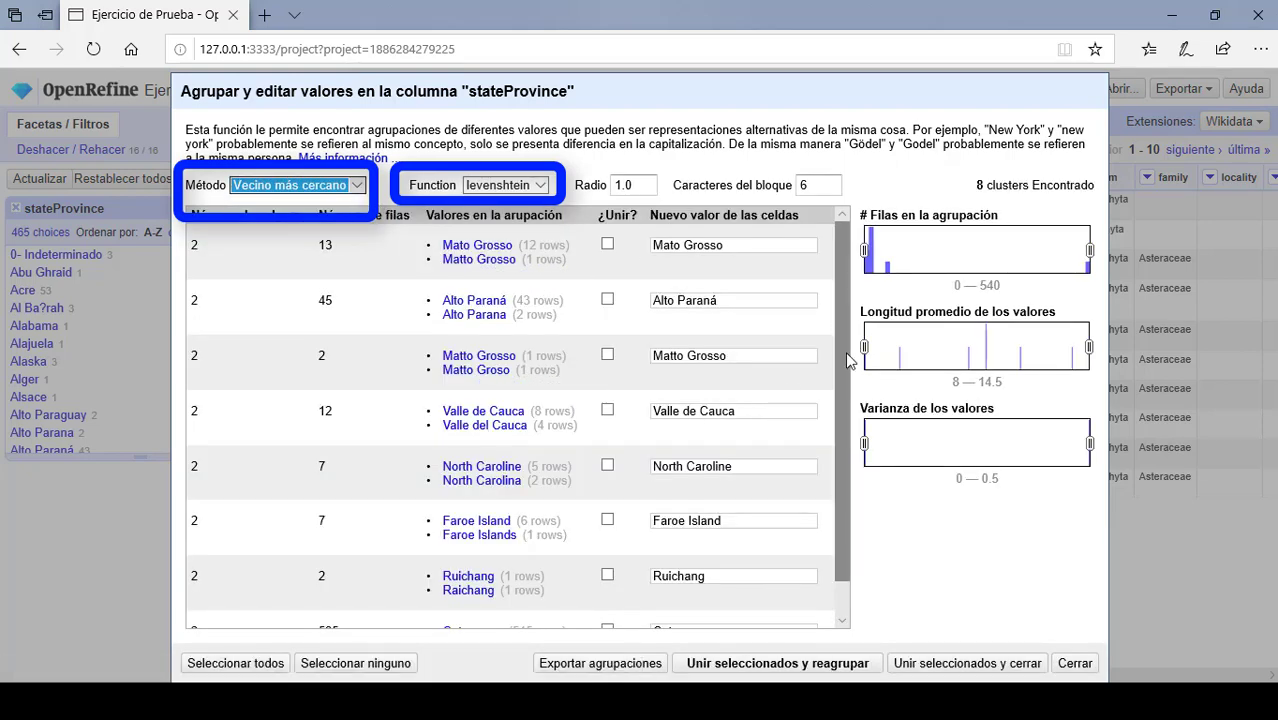
scroll(851, 360, down, 1)
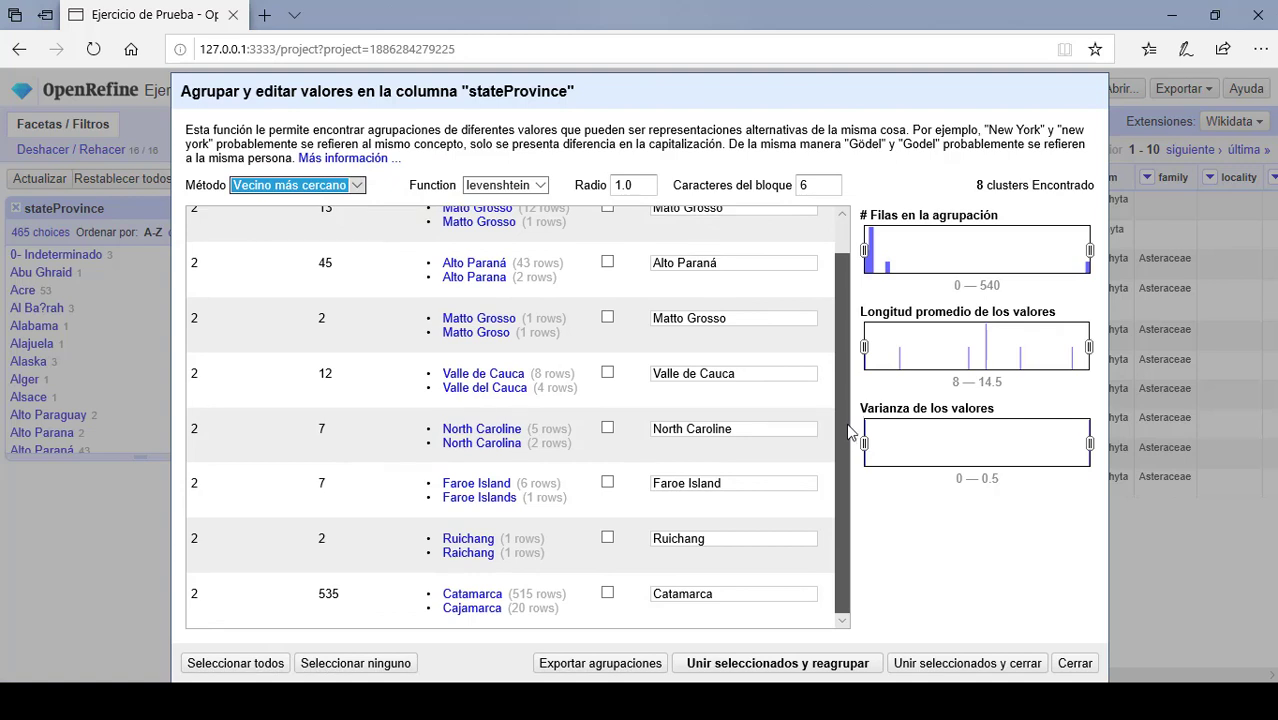
scroll(847, 420, up, 1)
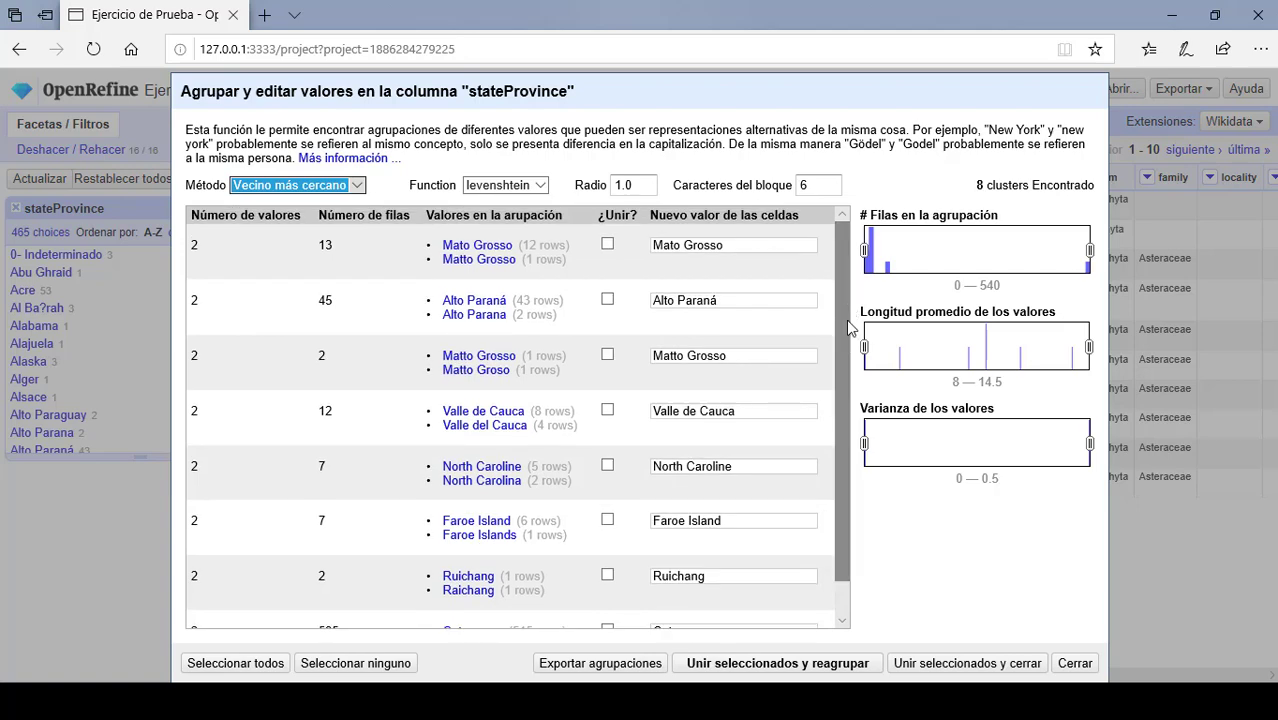
click(1074, 663)
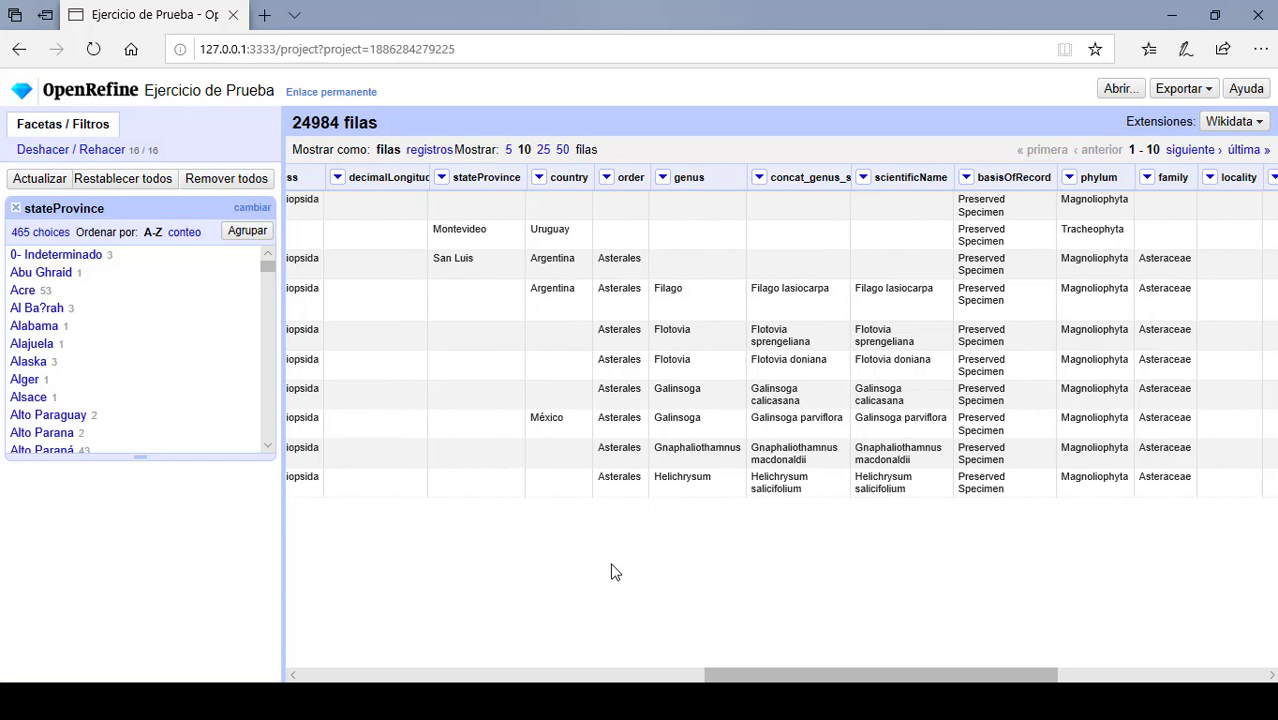
- Remove the stateProvince facet and open the project's undo/redo history at its latest operations
click(16, 208)
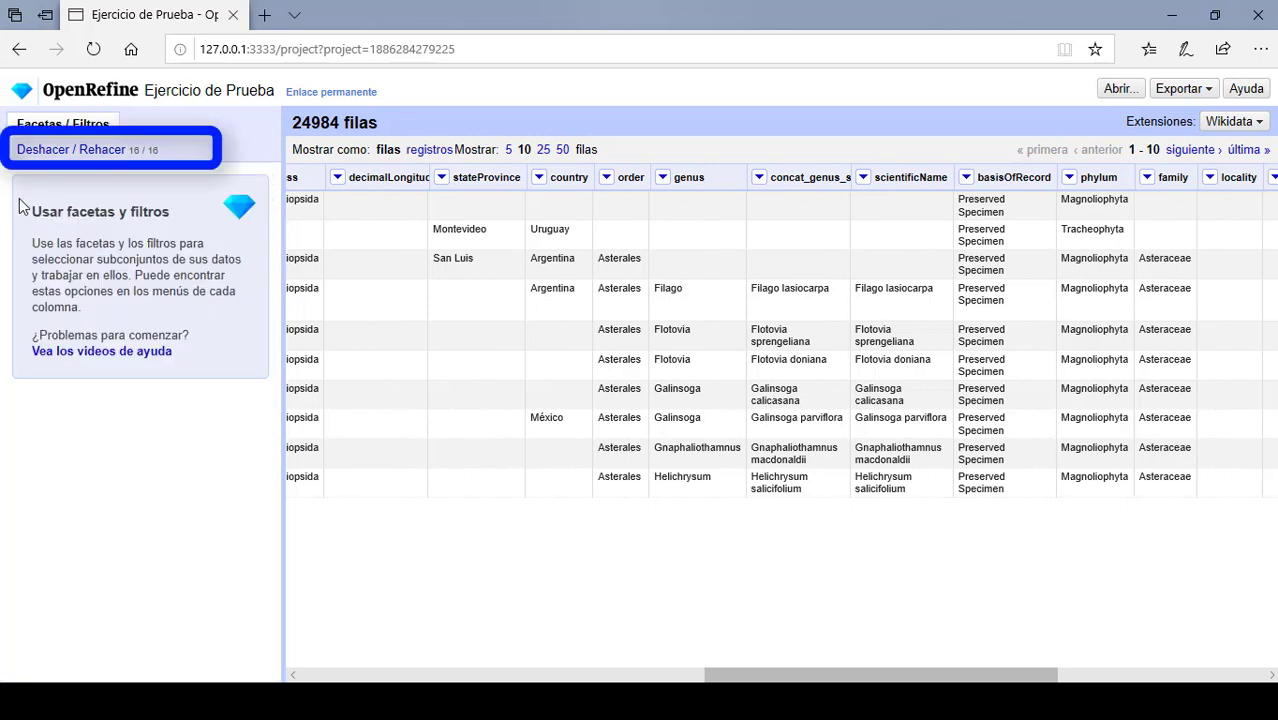
click(49, 155)
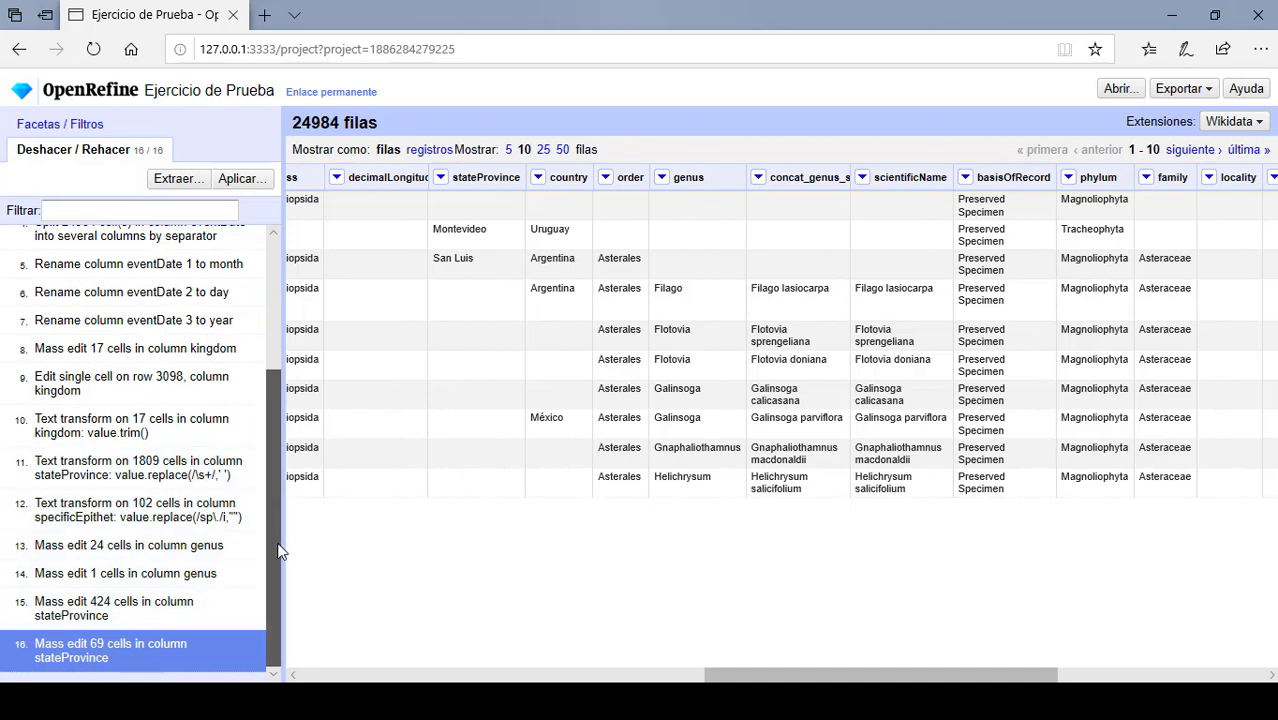
drag(278, 542, 280, 580)
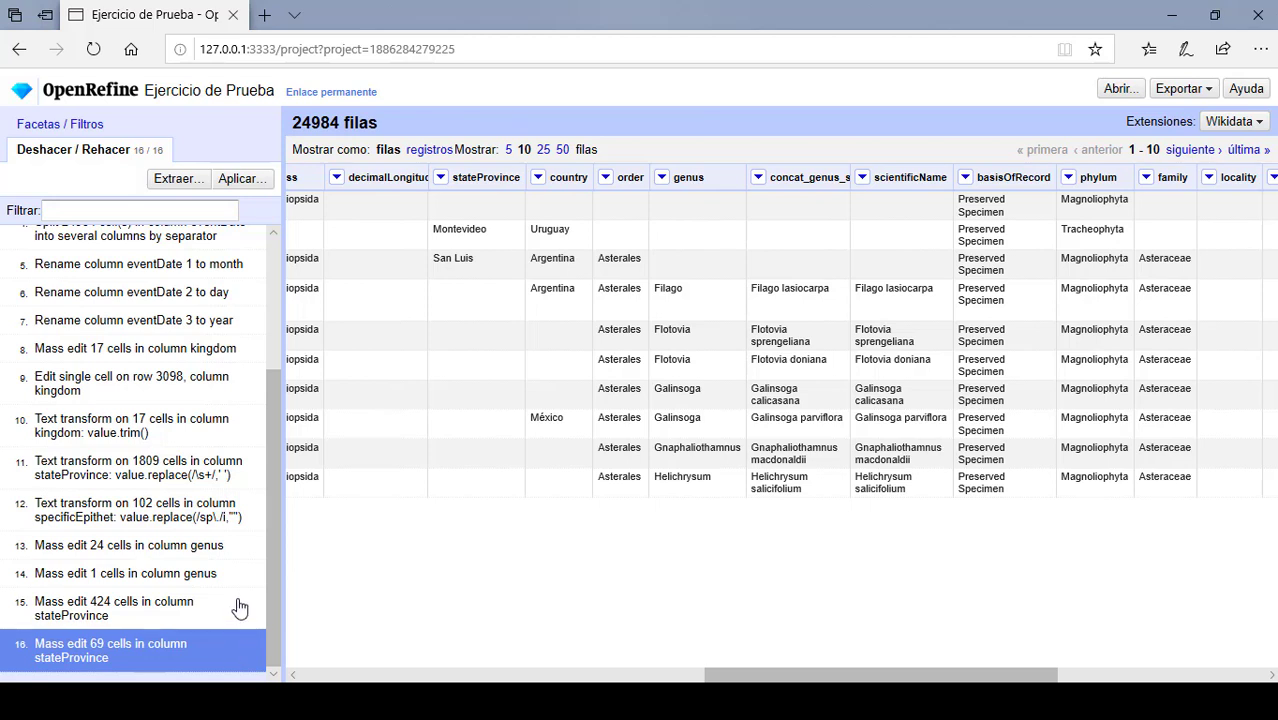
- Roll the project back to history entry 15, and further back to entry 3, the creation of the concat_genus_spEpit column
click(238, 607)
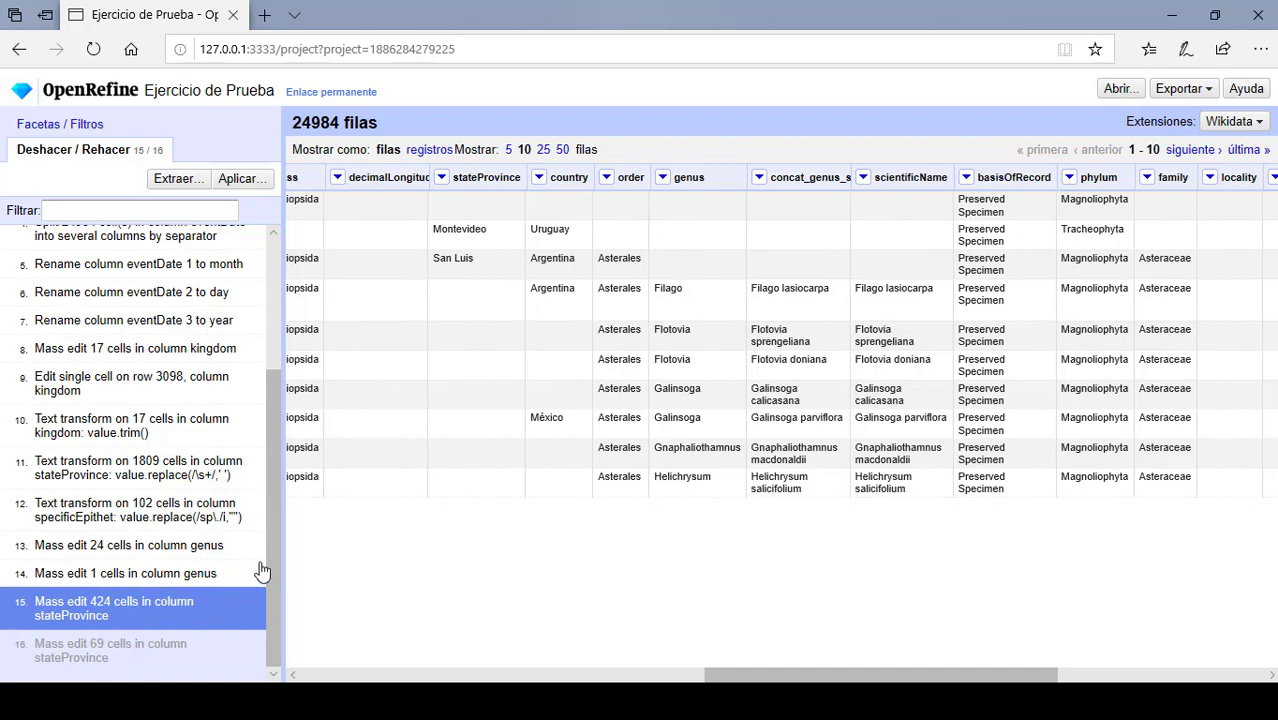
drag(277, 553, 275, 393)
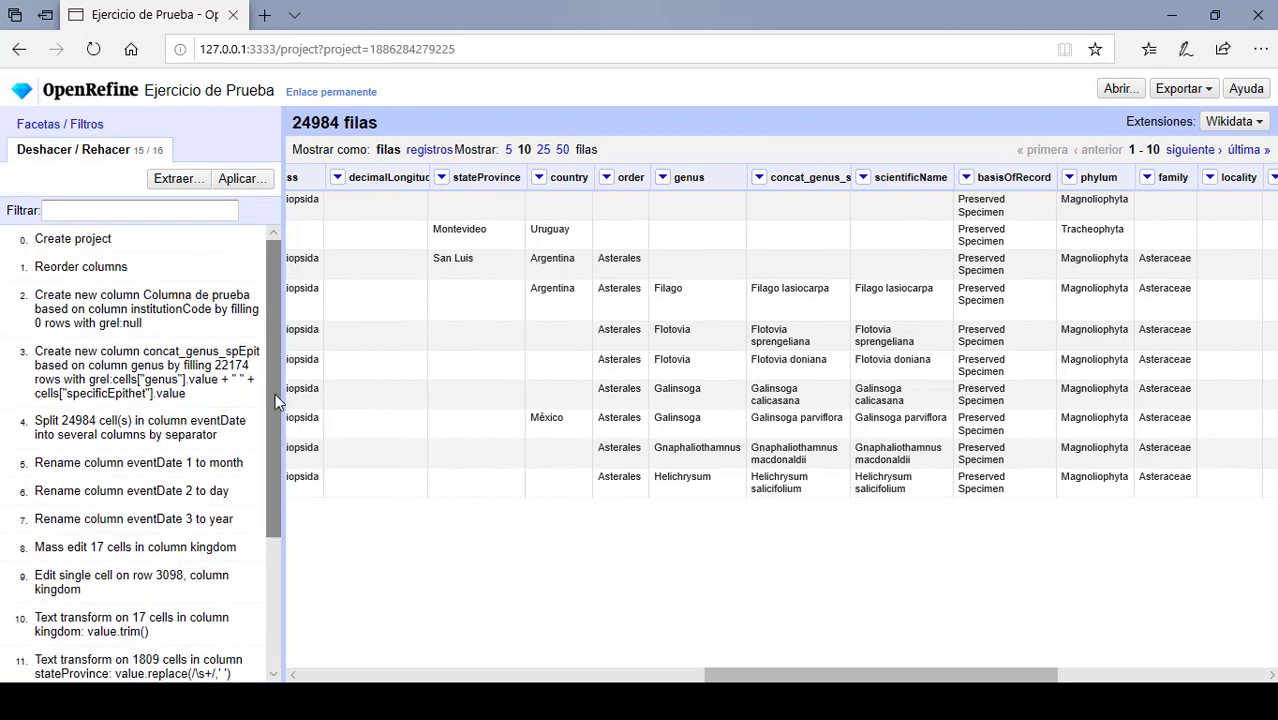
click(245, 382)
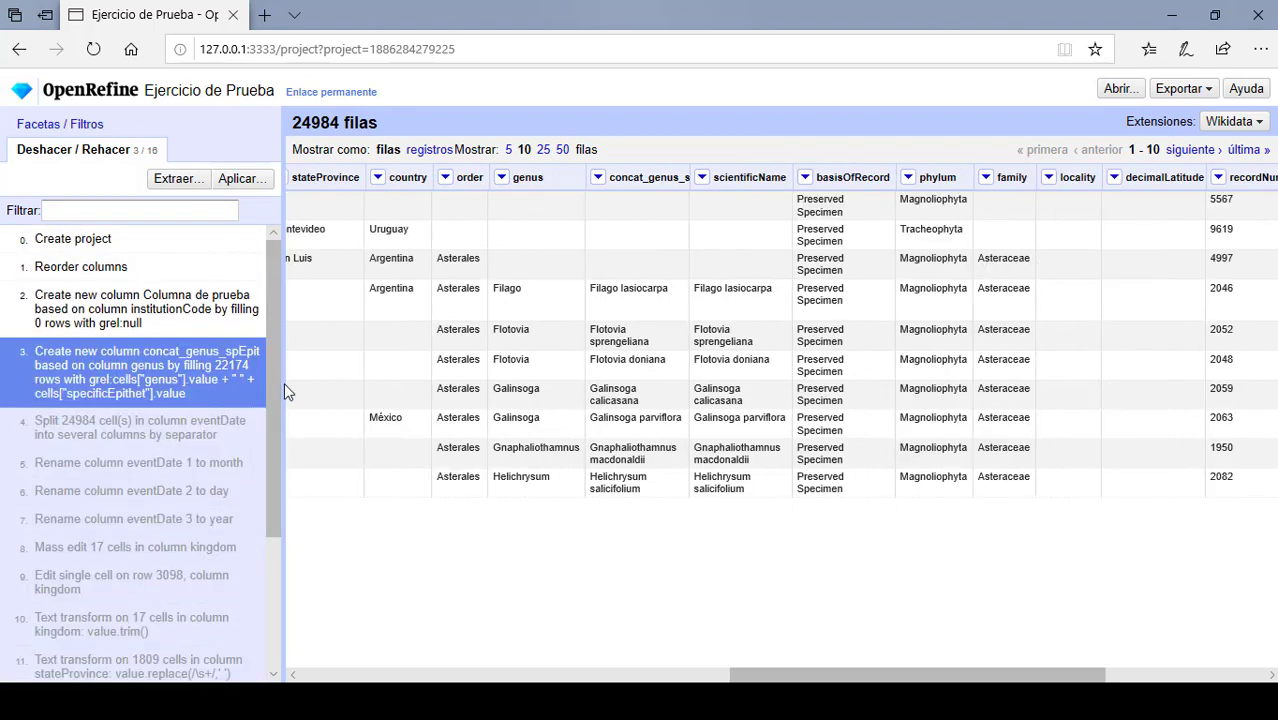
mouse_move(274, 381)
mouse_down()
mouse_move(274, 530)
mouse_move(278, 390)
mouse_up()
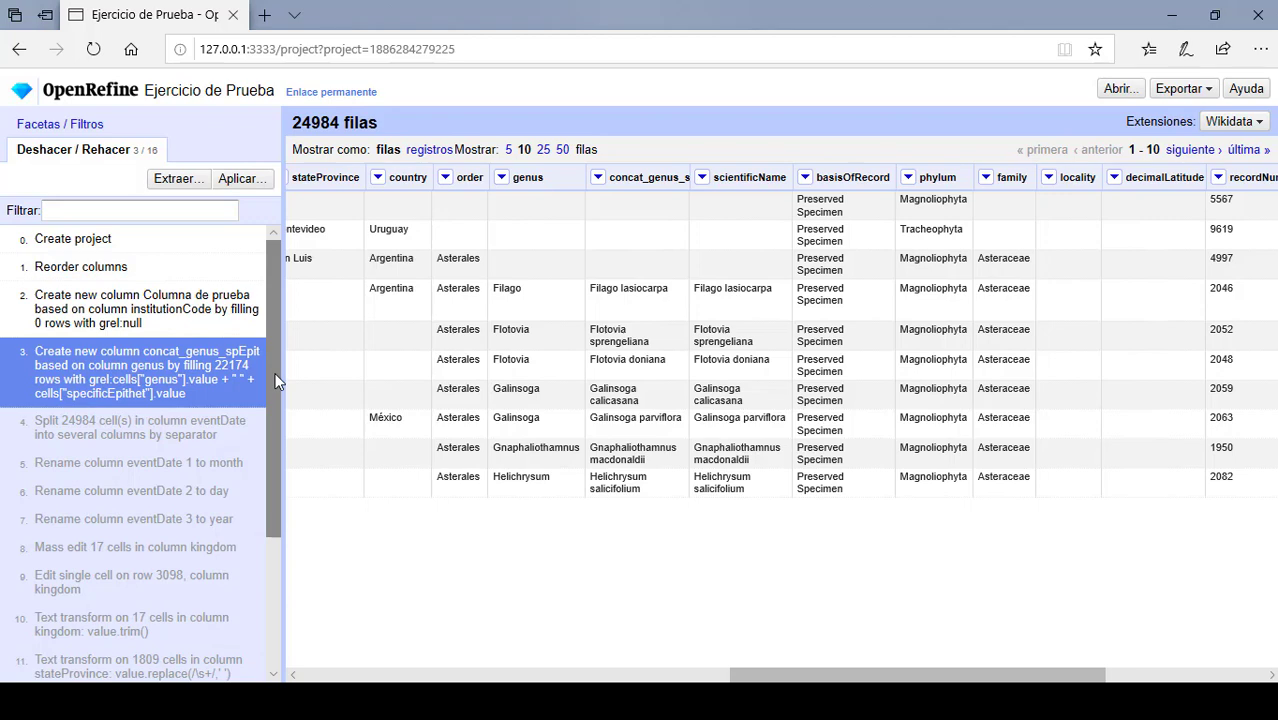
- Reapply the undone operations up to history entry 15 and on to entry 16, the last mass edit in stateProvince
drag(280, 326, 262, 513)
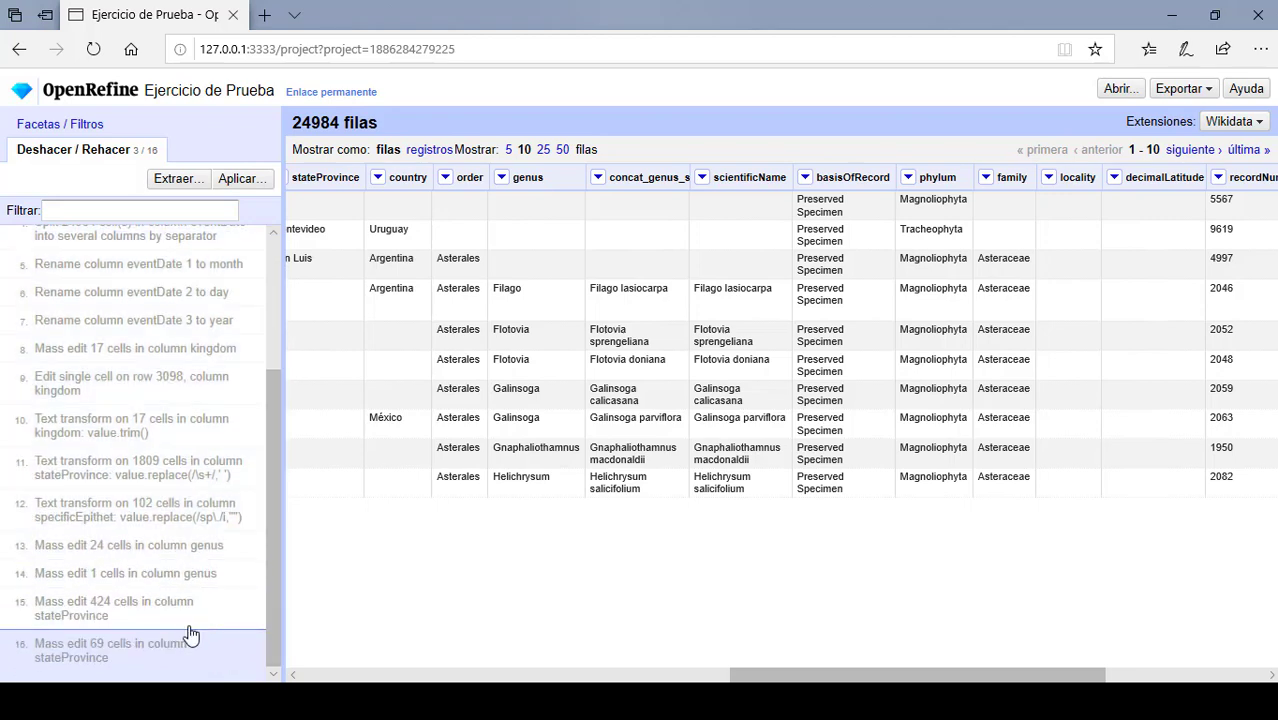
click(190, 620)
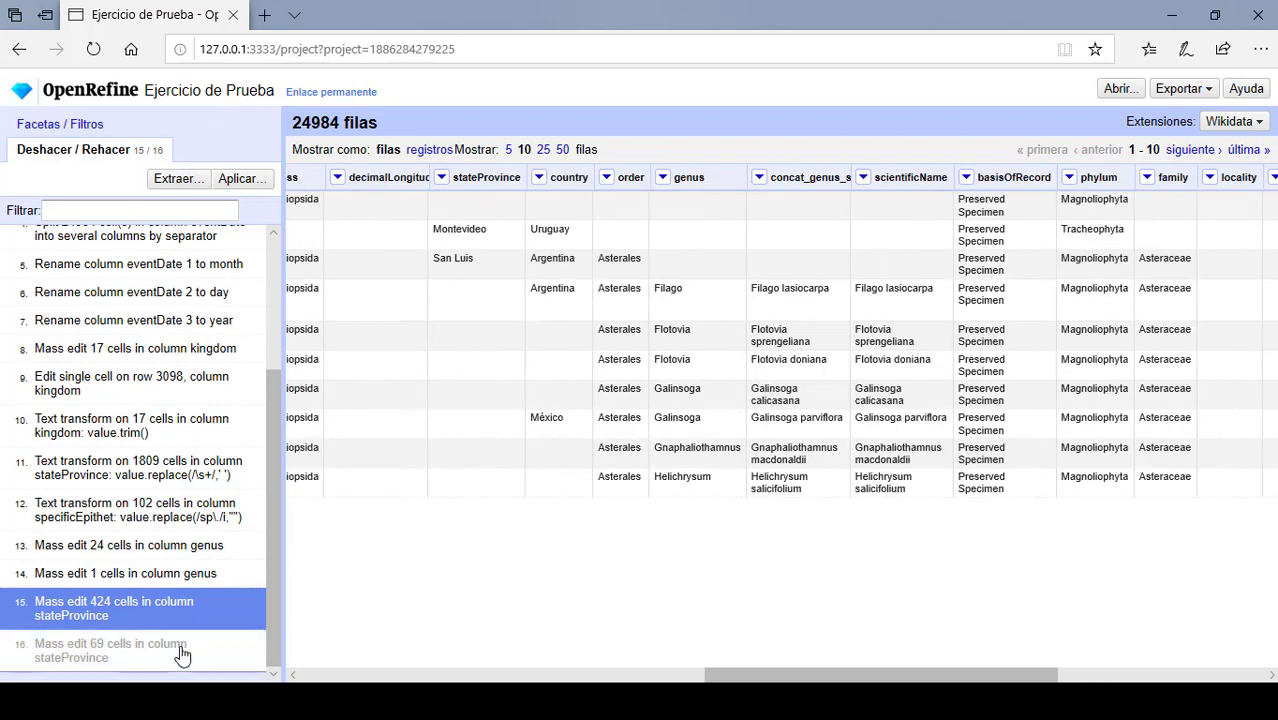
click(182, 655)
- Open the operation history extraction and leave only "Split column eventDate by separator" selected for export
click(196, 185)
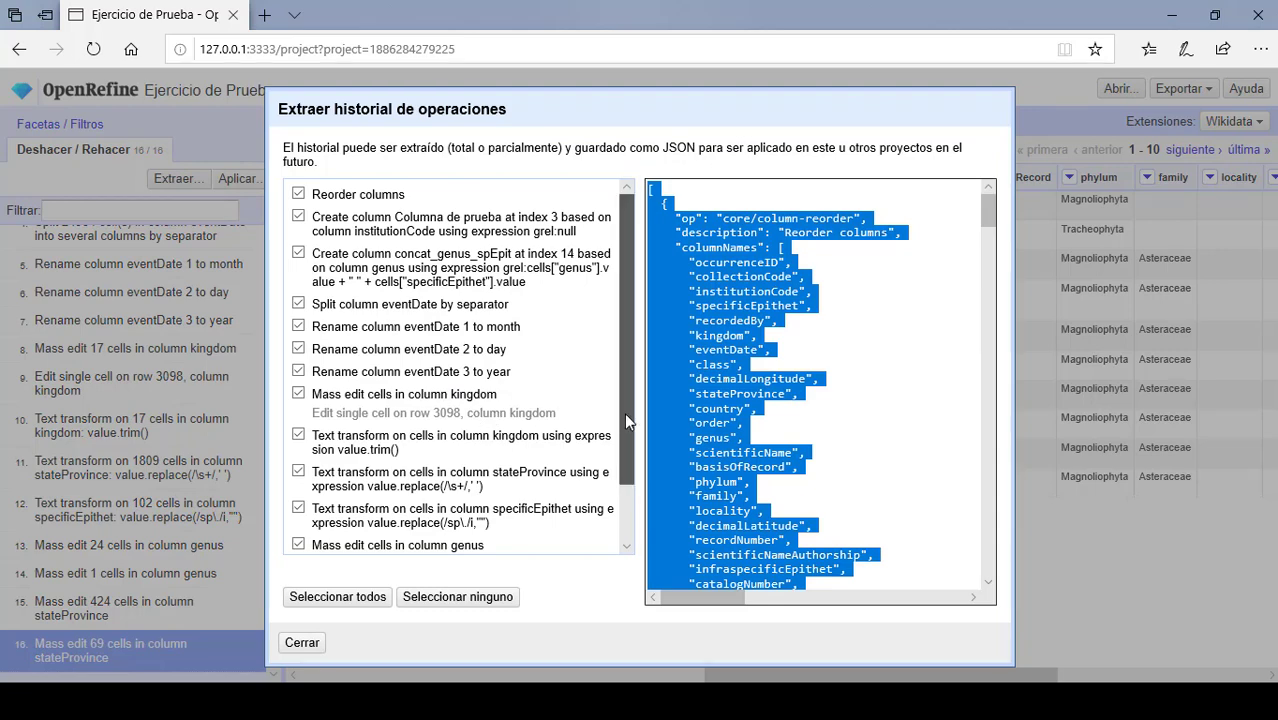
drag(624, 412, 619, 357)
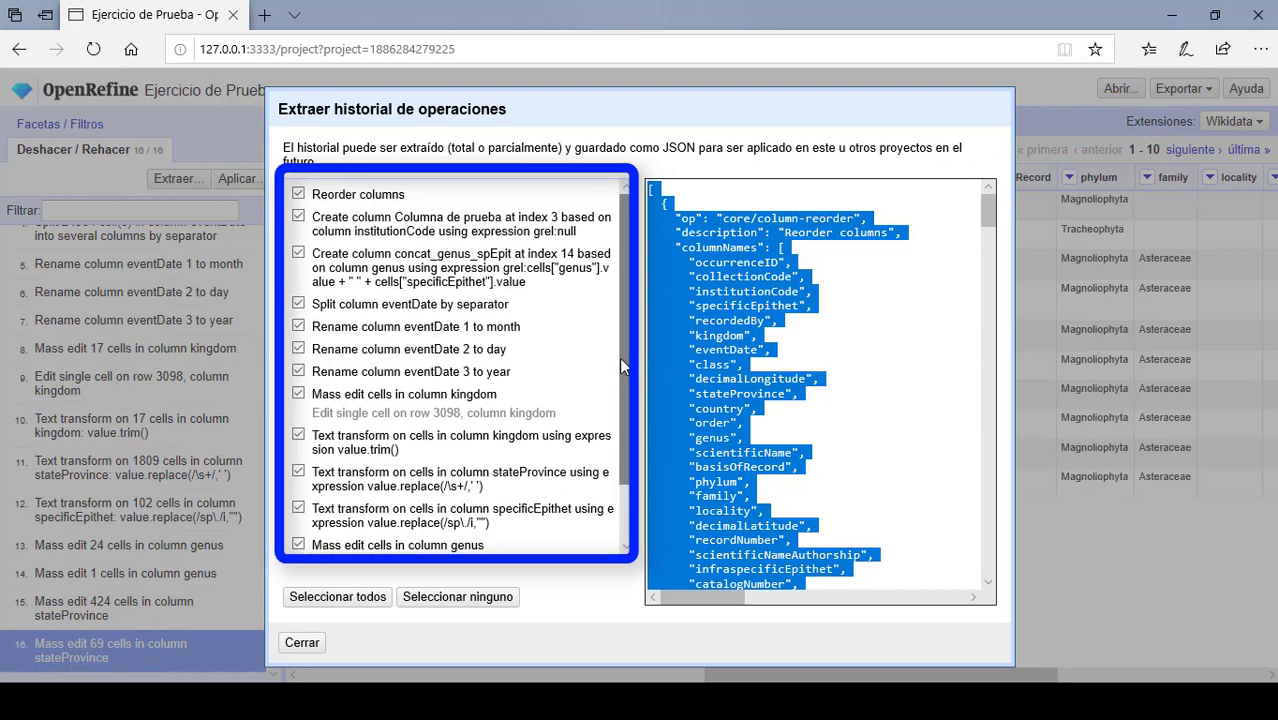
click(298, 194)
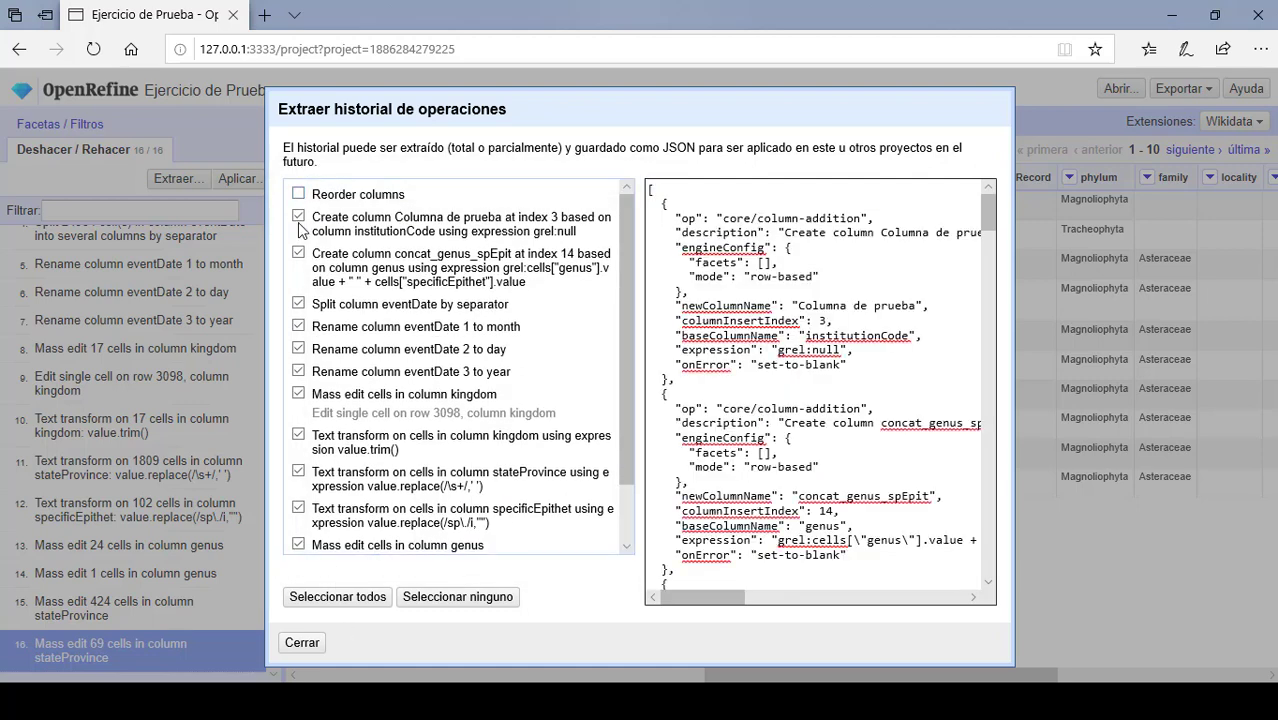
click(436, 598)
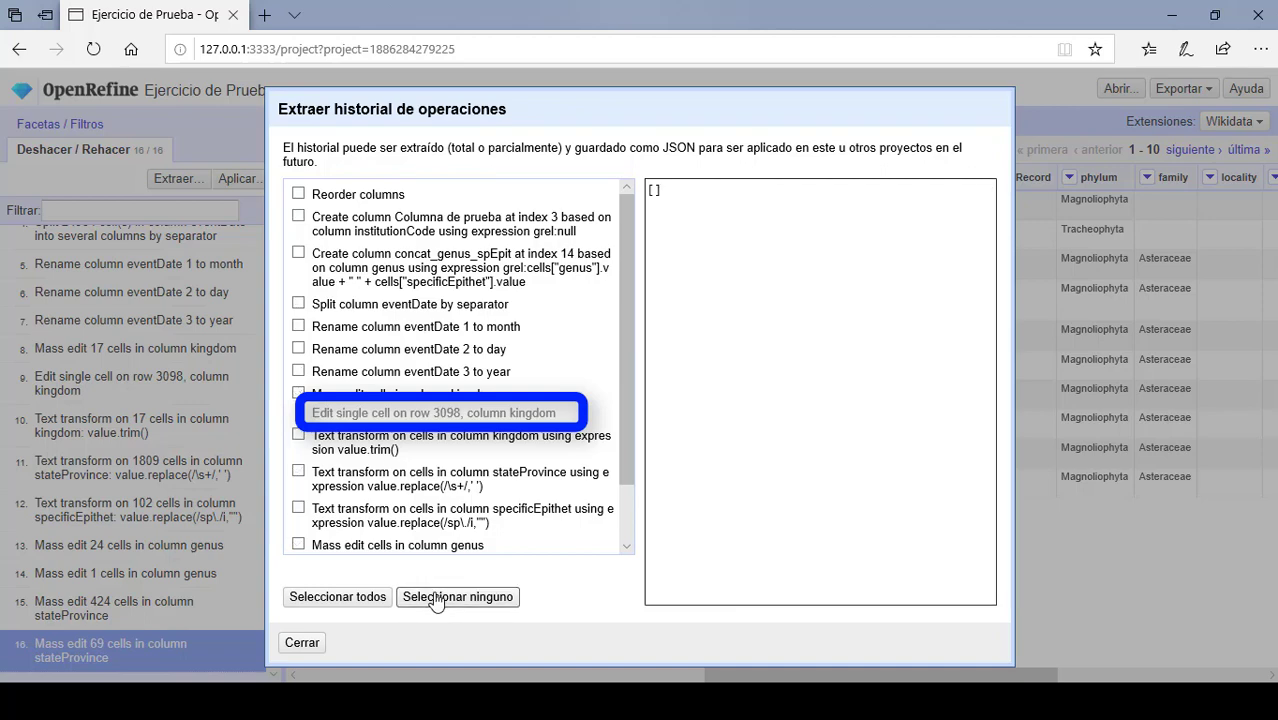
click(298, 217)
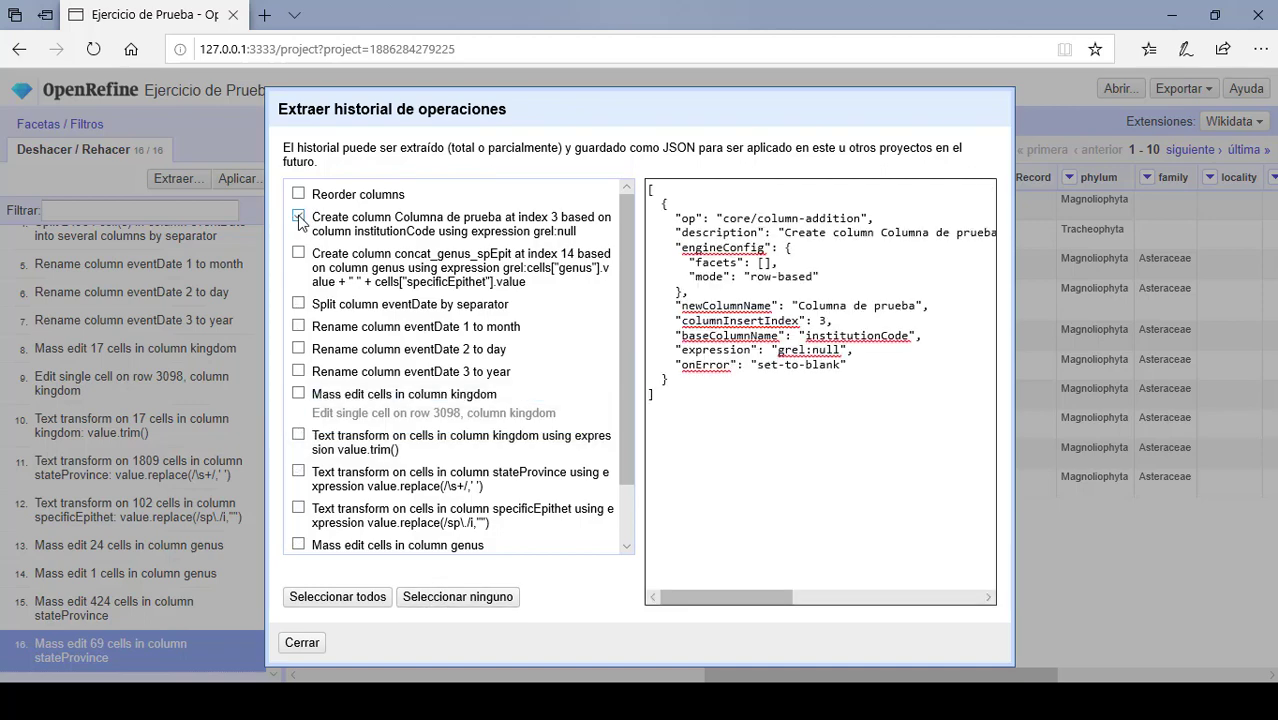
click(300, 305)
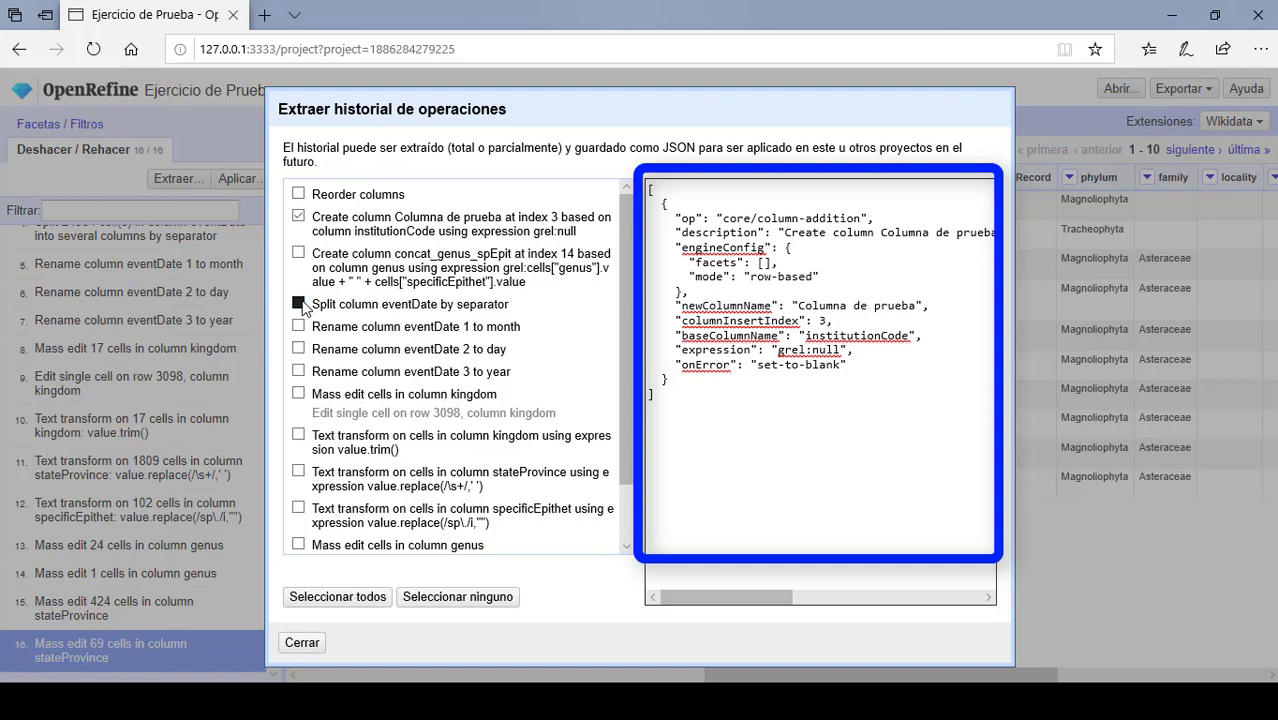
click(300, 221)
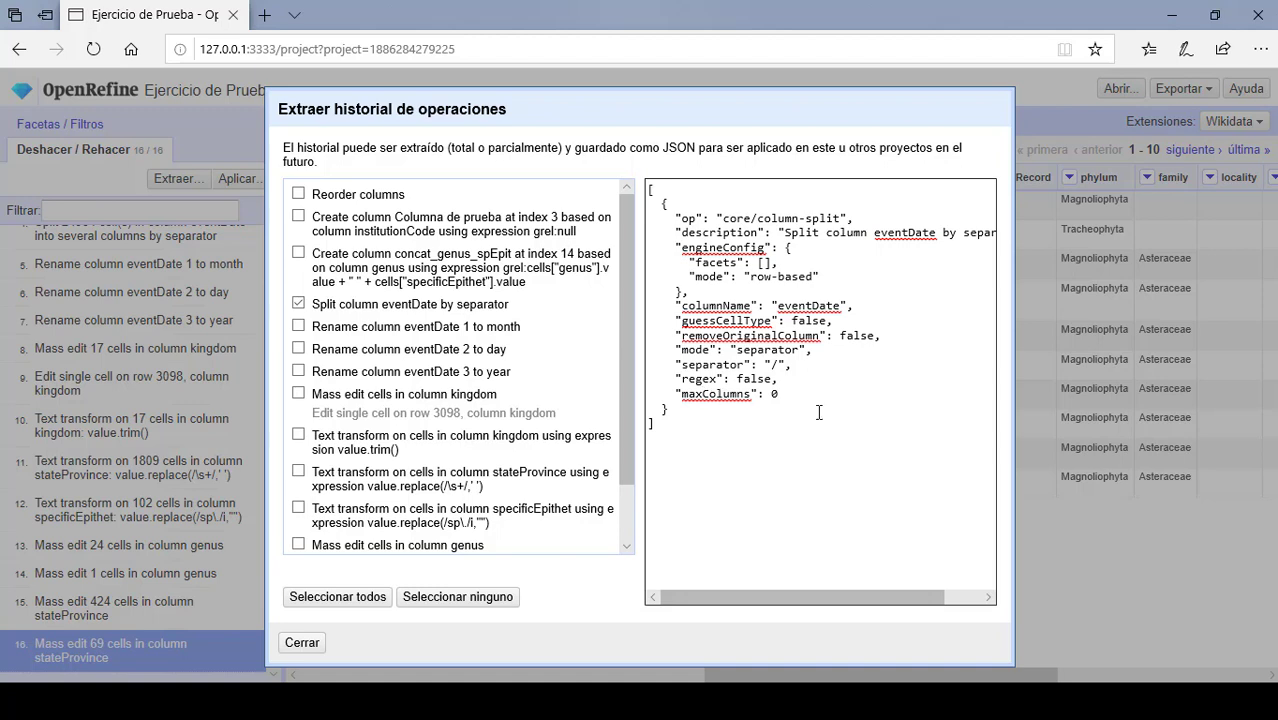
- Copy the whole extracted JSON code of the eventDate column split
drag(676, 424, 668, 379)
drag(651, 307, 640, 177)
right_click(691, 268)
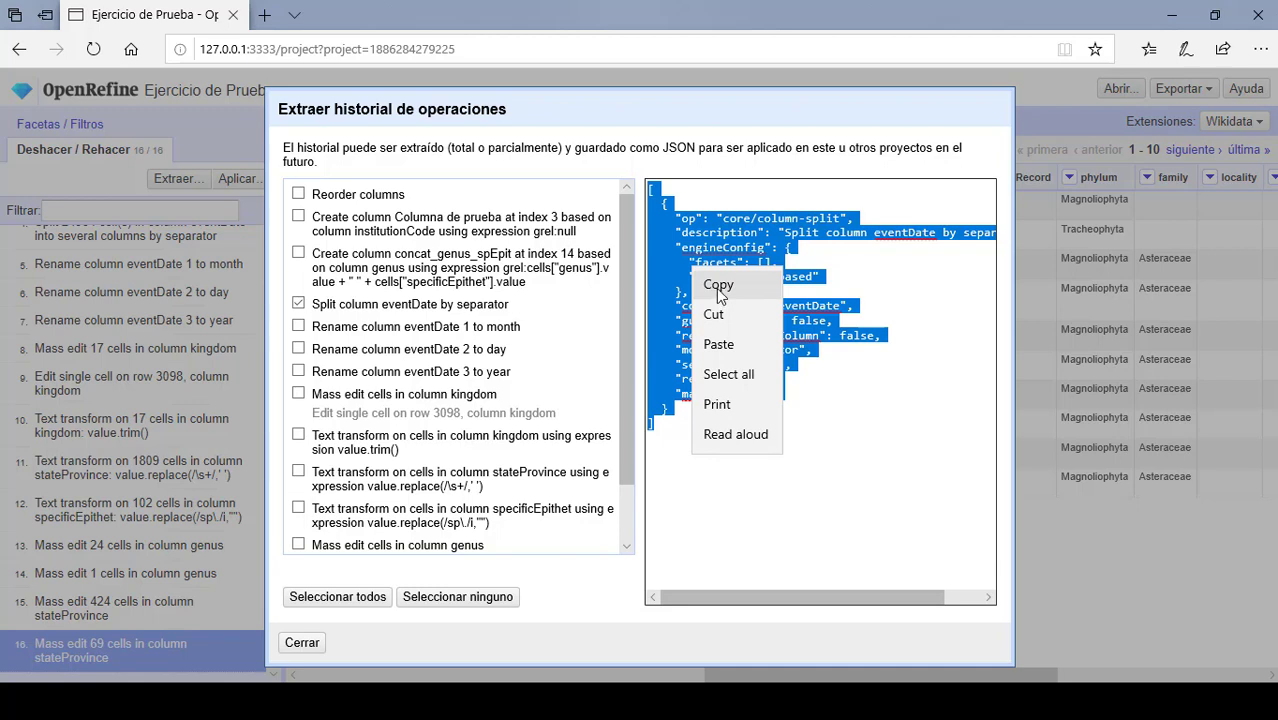
click(674, 274)
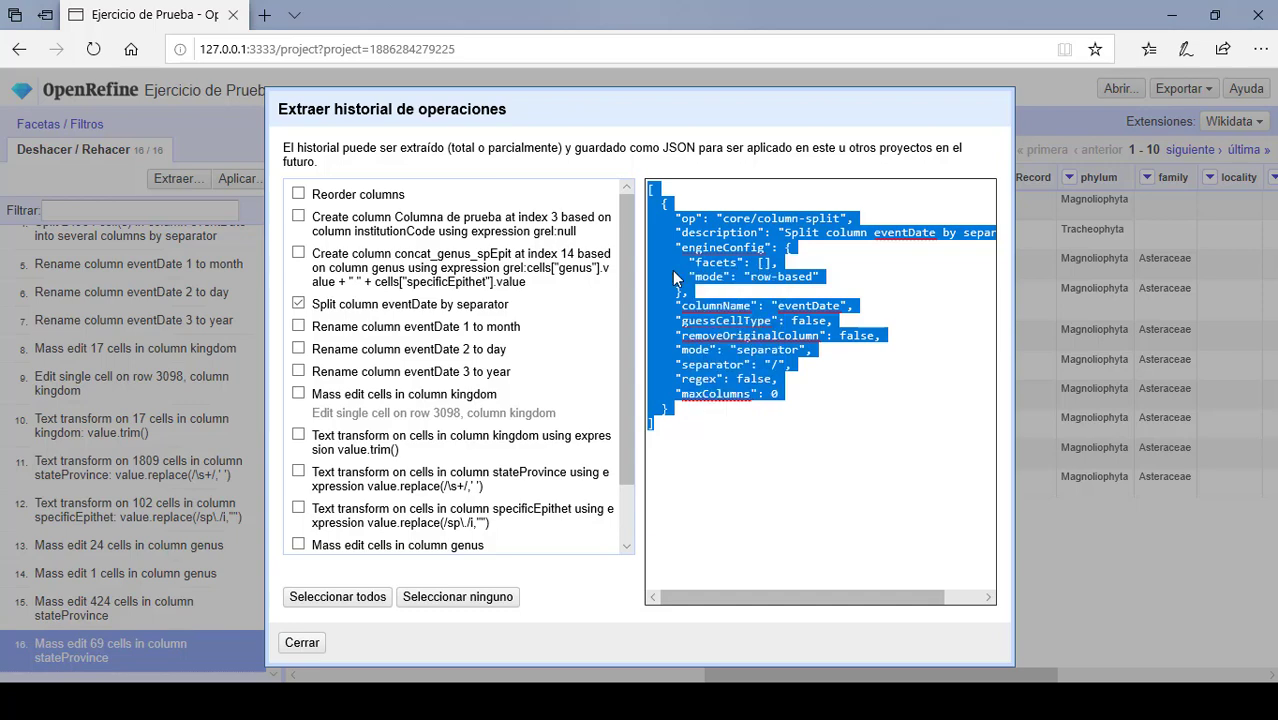
click(699, 431)
drag(699, 431, 648, 196)
right_click(686, 258)
click(709, 272)
- Select only the last stateProvince mass edit for extraction, copy its full JSON code and close the extraction dialog
click(300, 305)
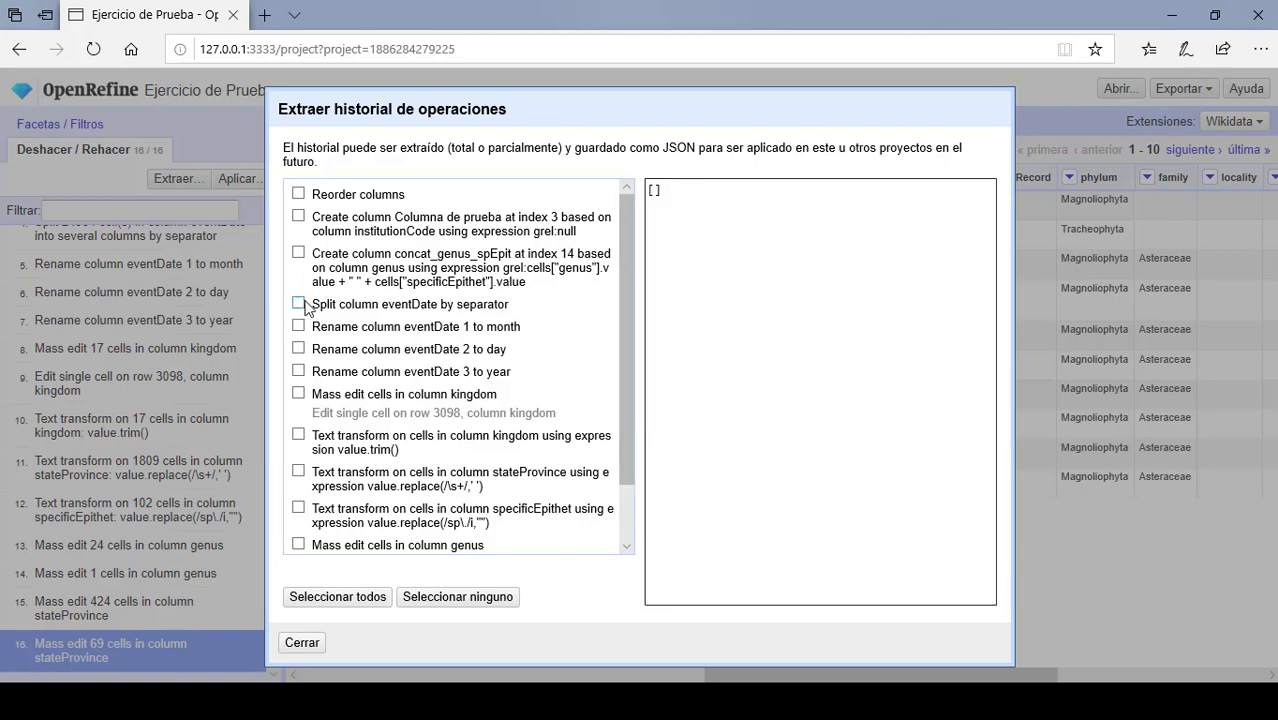
scroll(625, 416, down, 2)
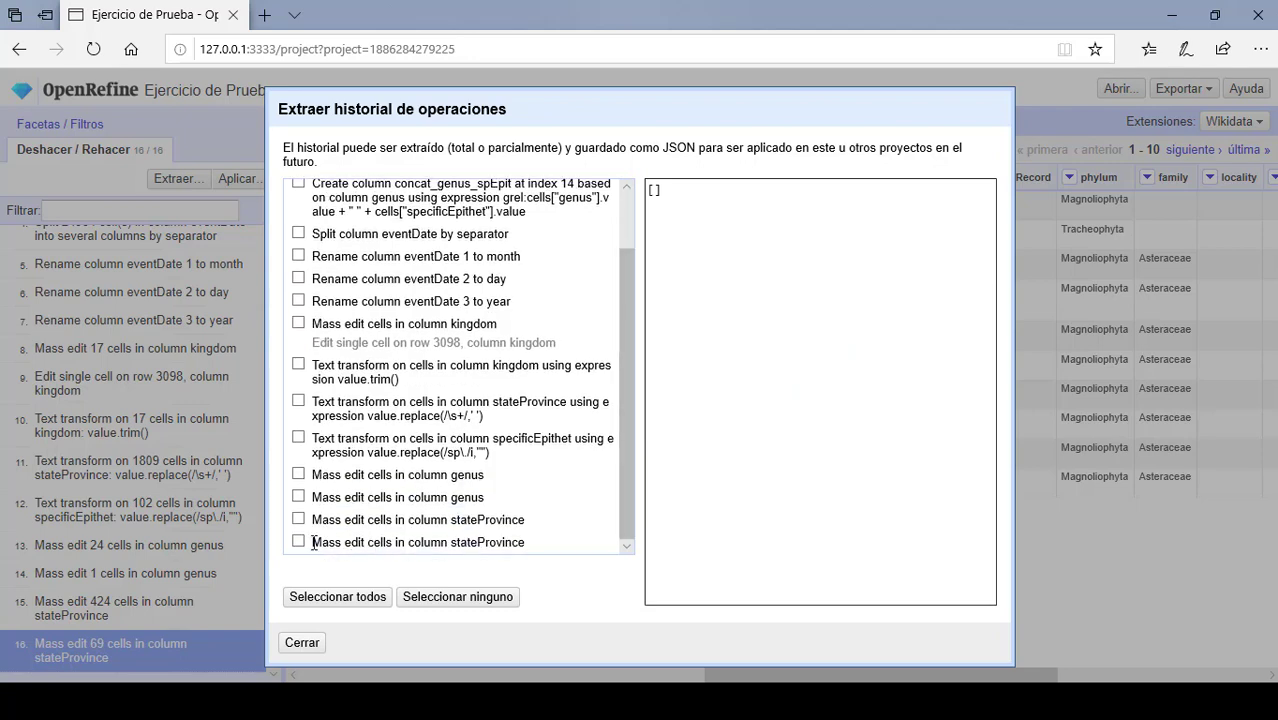
click(300, 541)
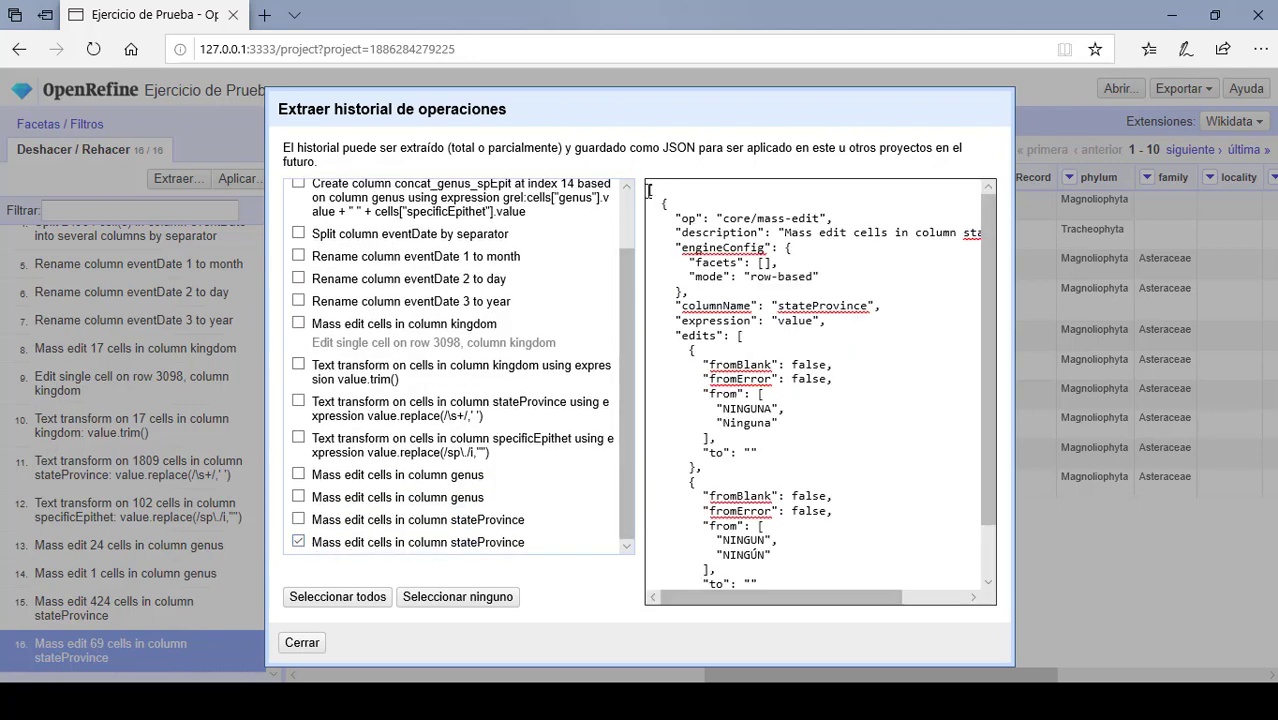
drag(648, 190, 875, 672)
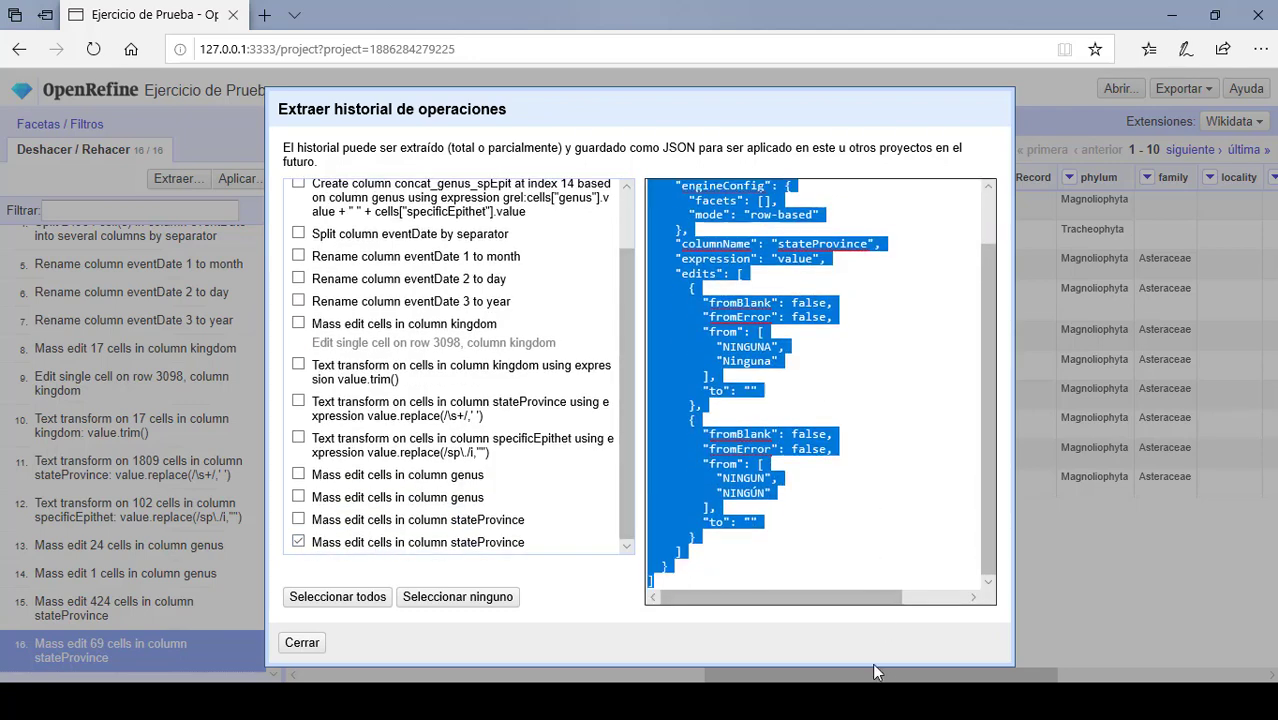
right_click(667, 439)
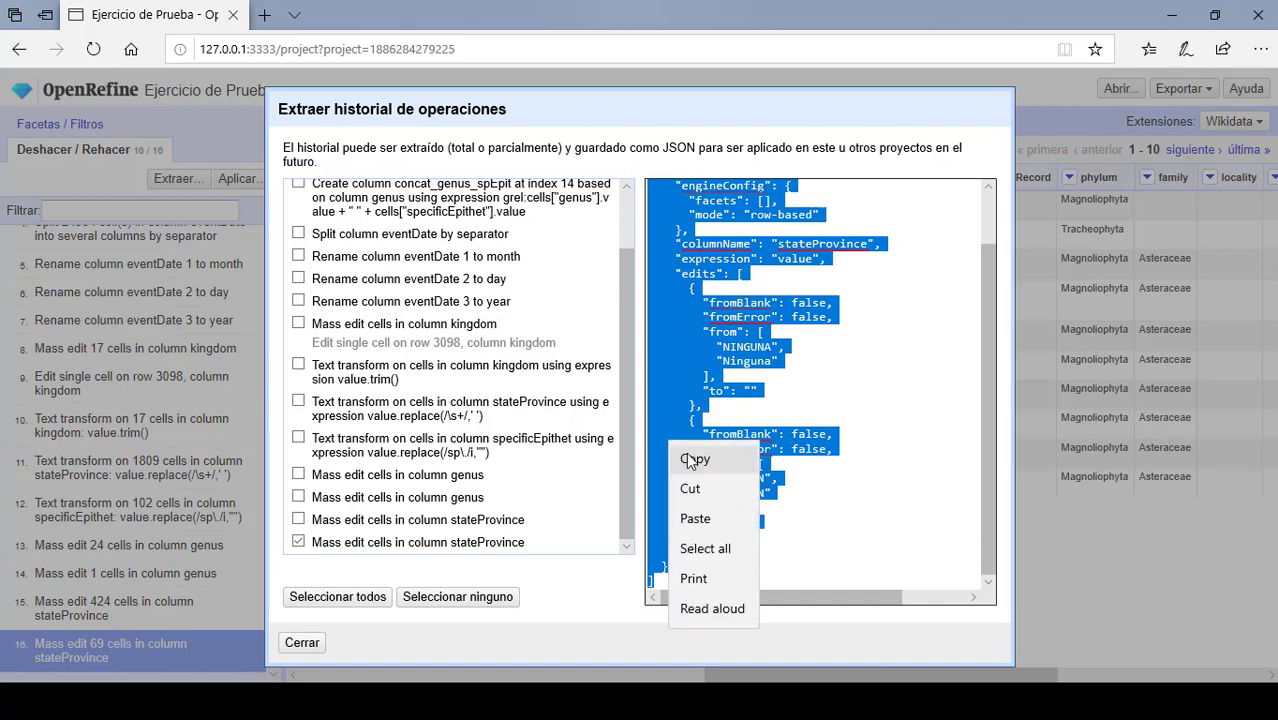
click(692, 459)
click(290, 641)
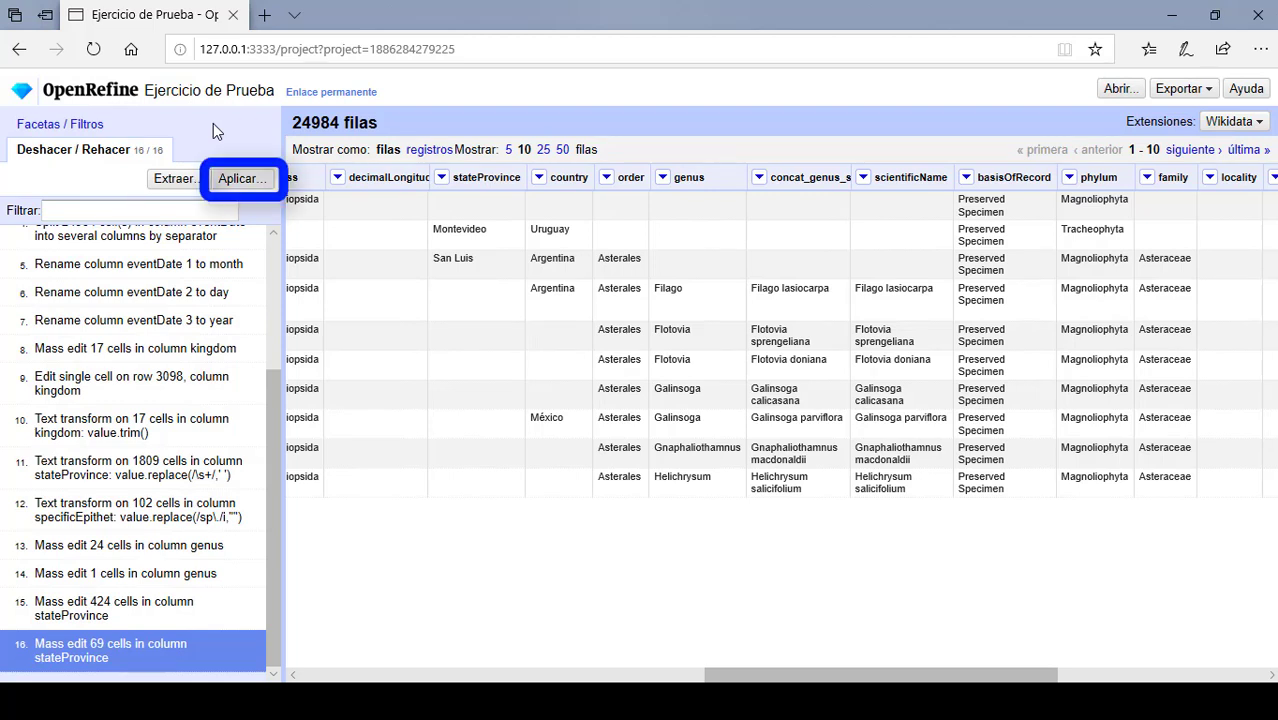
- Apply the copied JSON of the stateProvince mass edit to the project and review the operation history
click(241, 178)
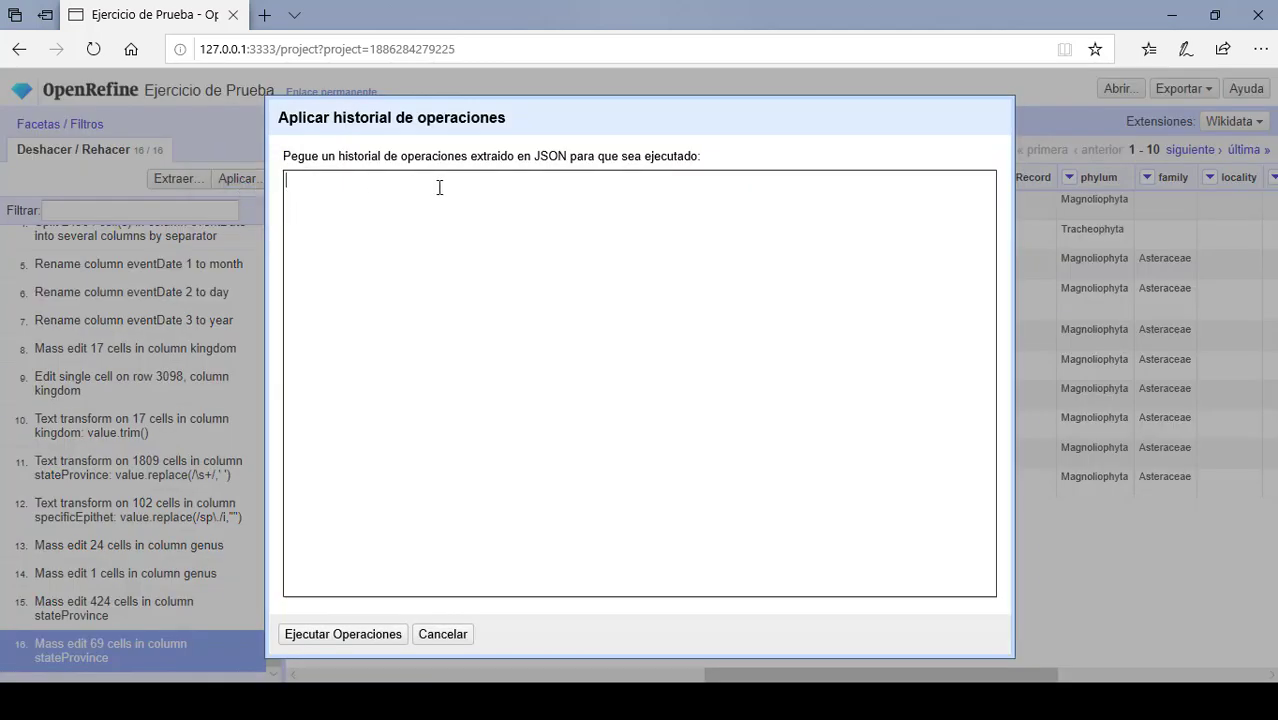
right_click(474, 228)
click(497, 246)
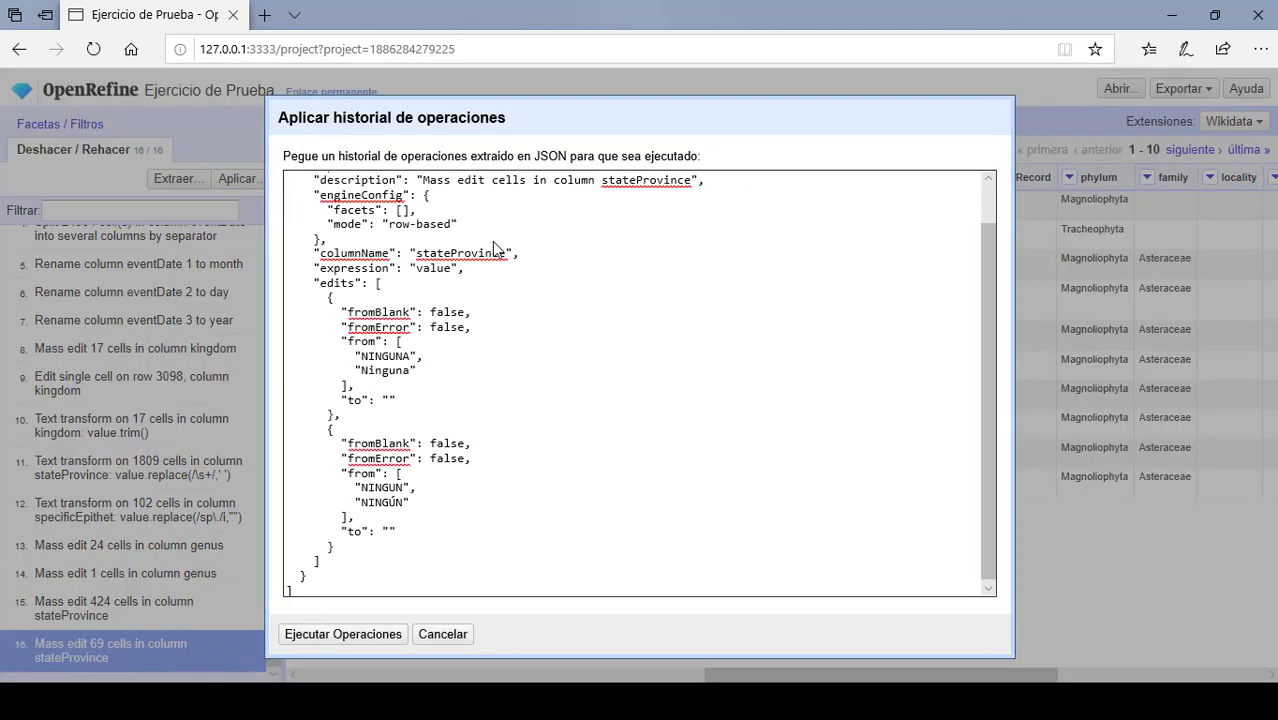
drag(992, 493, 993, 542)
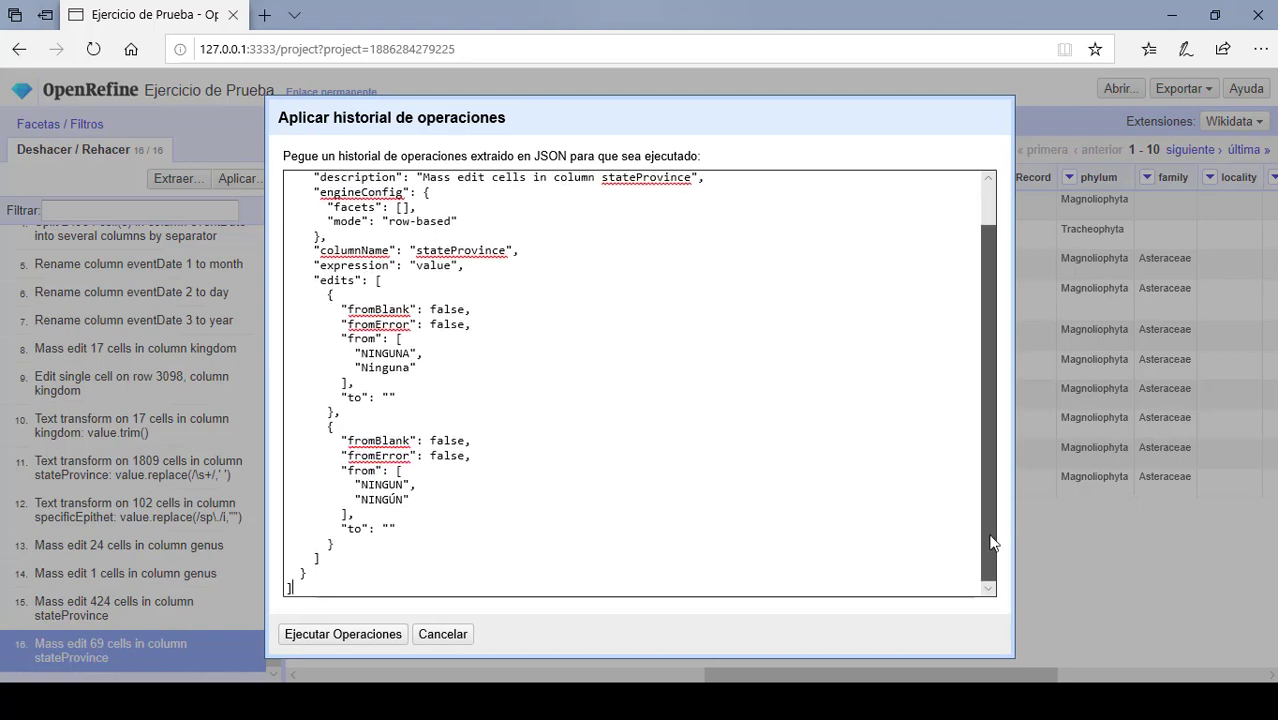
click(383, 636)
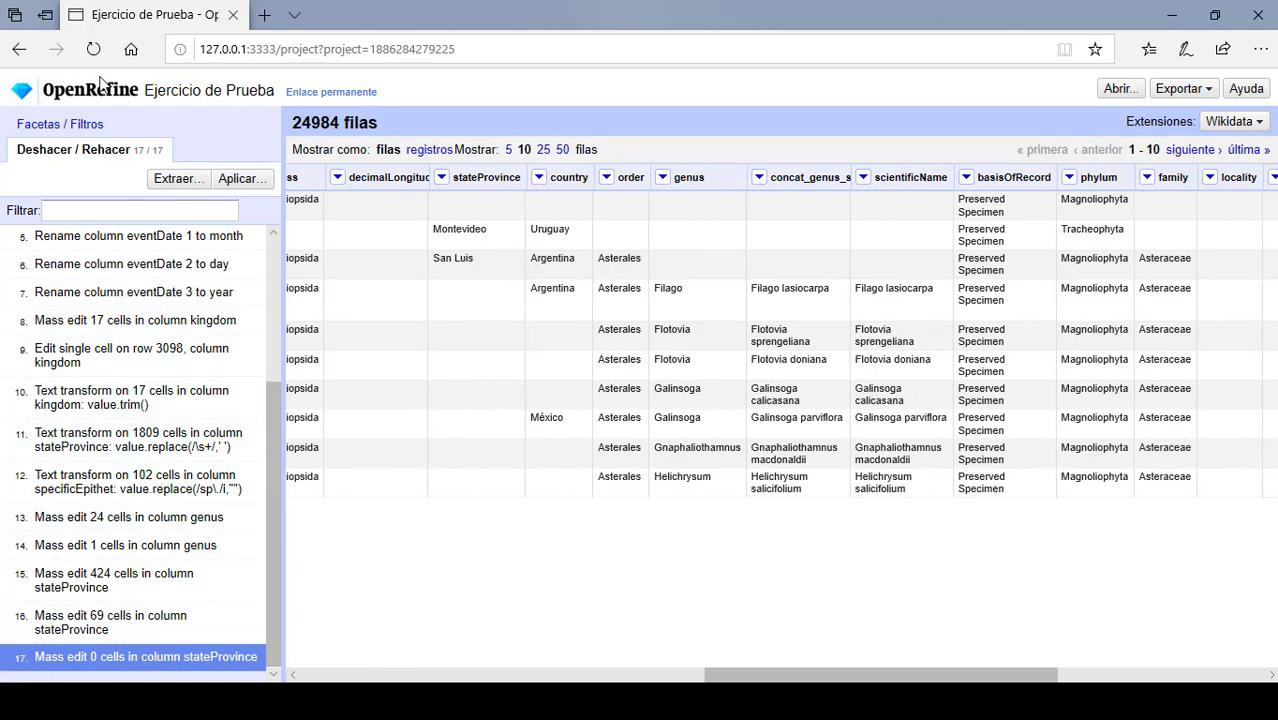
drag(280, 392, 278, 248)
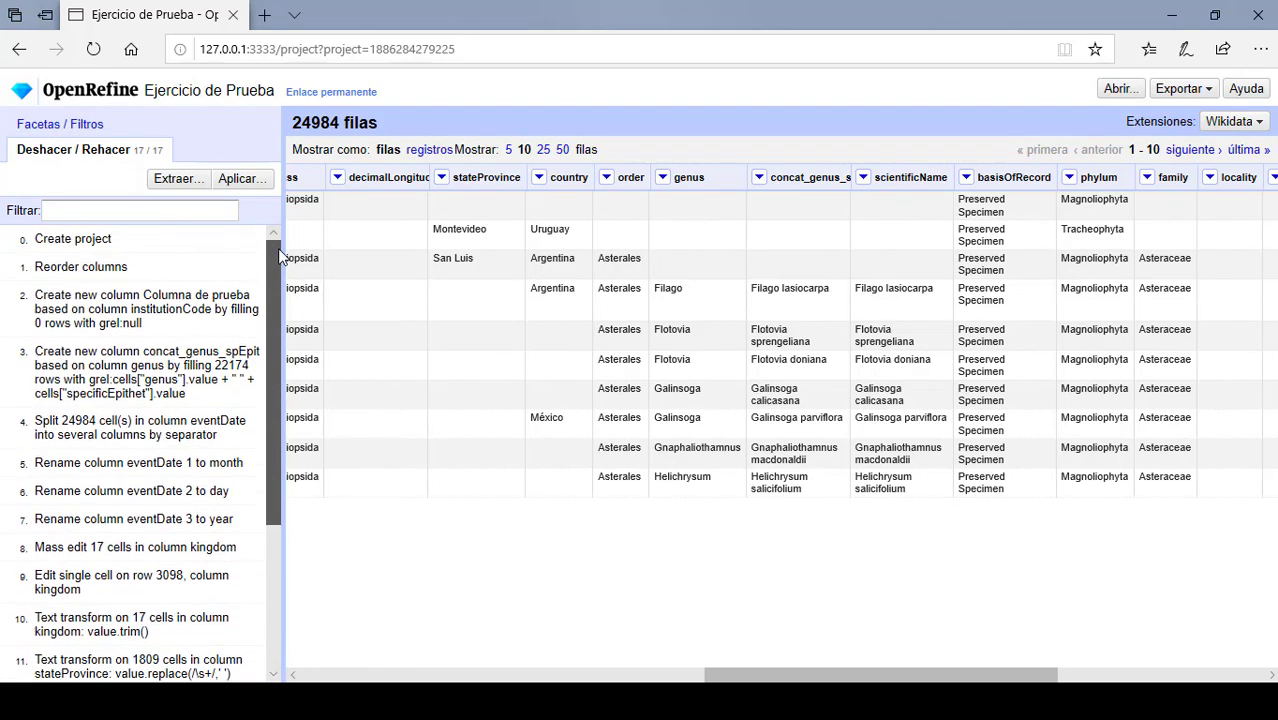
- Mark row 1 with a star and a flag, and remove both marks again
click(78, 128)
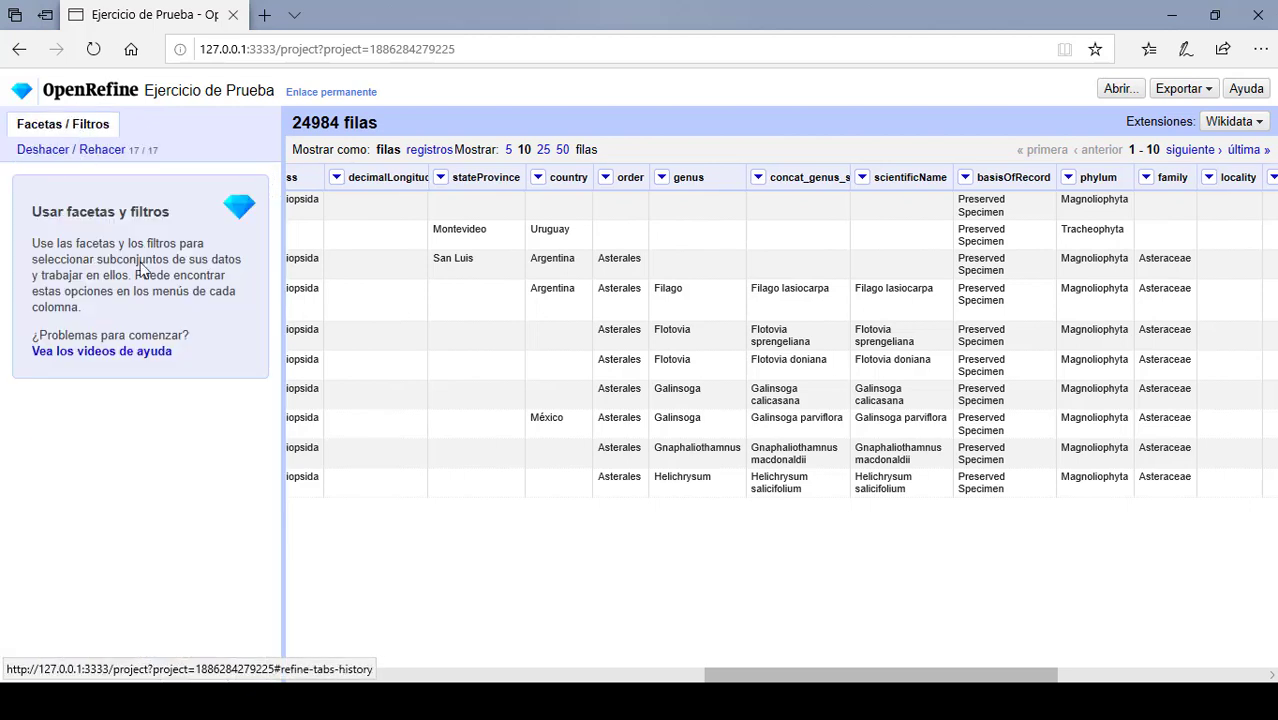
drag(750, 680, 314, 678)
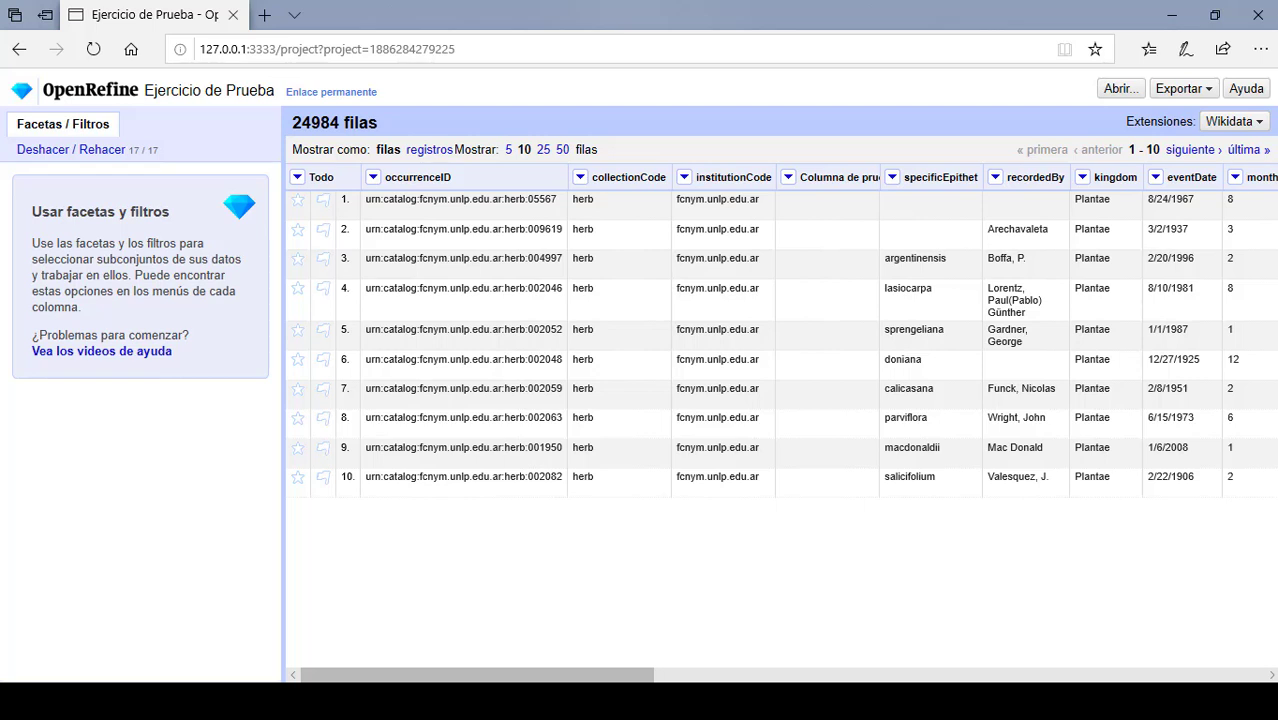
click(299, 202)
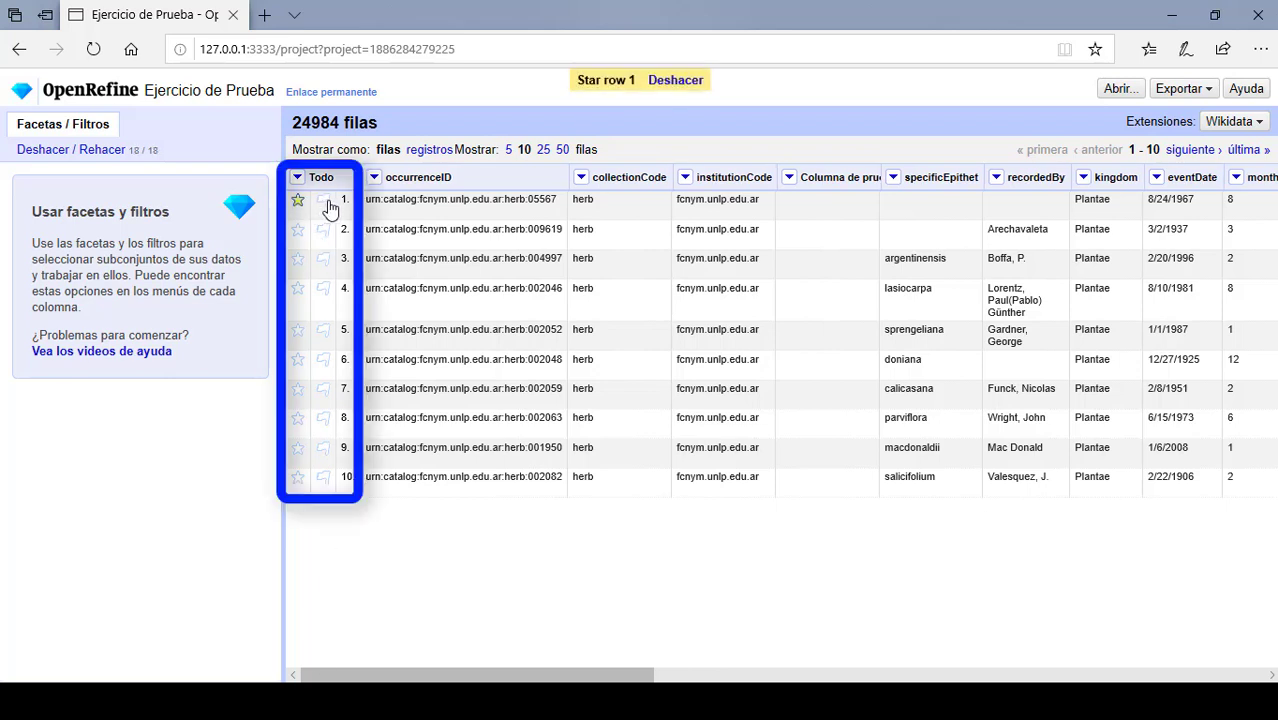
click(328, 204)
click(322, 204)
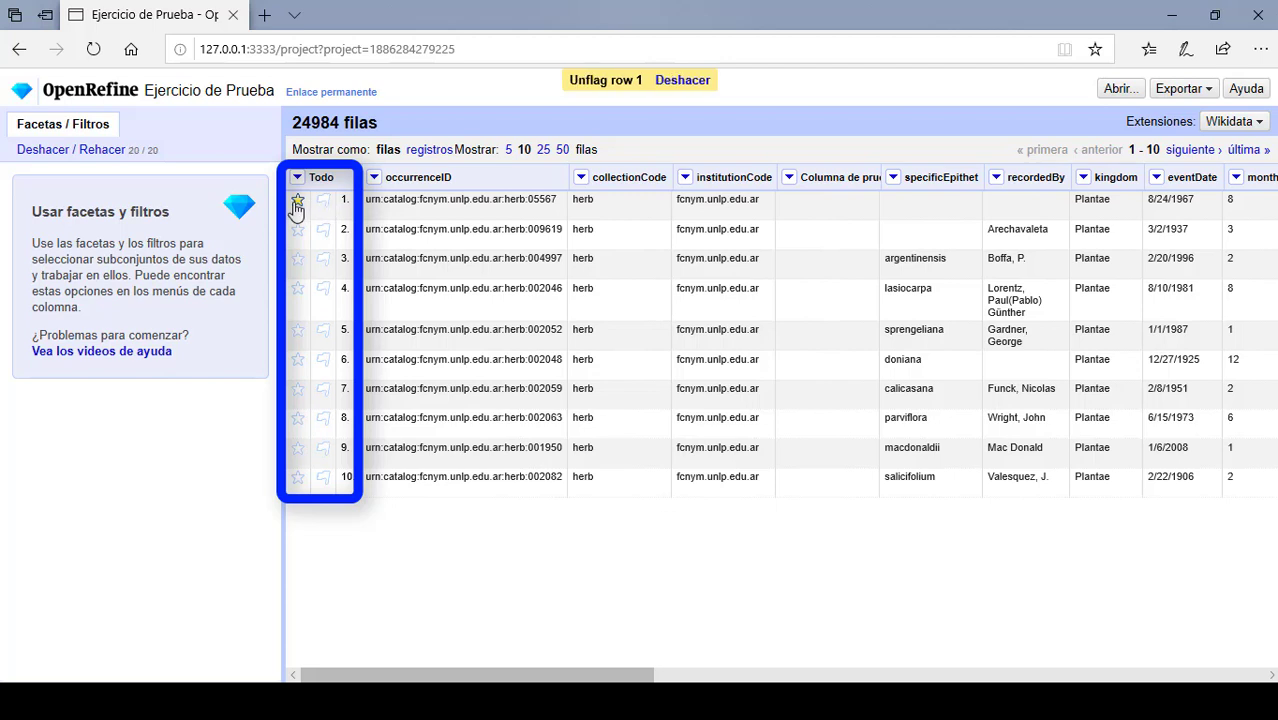
click(298, 204)
click(297, 178)
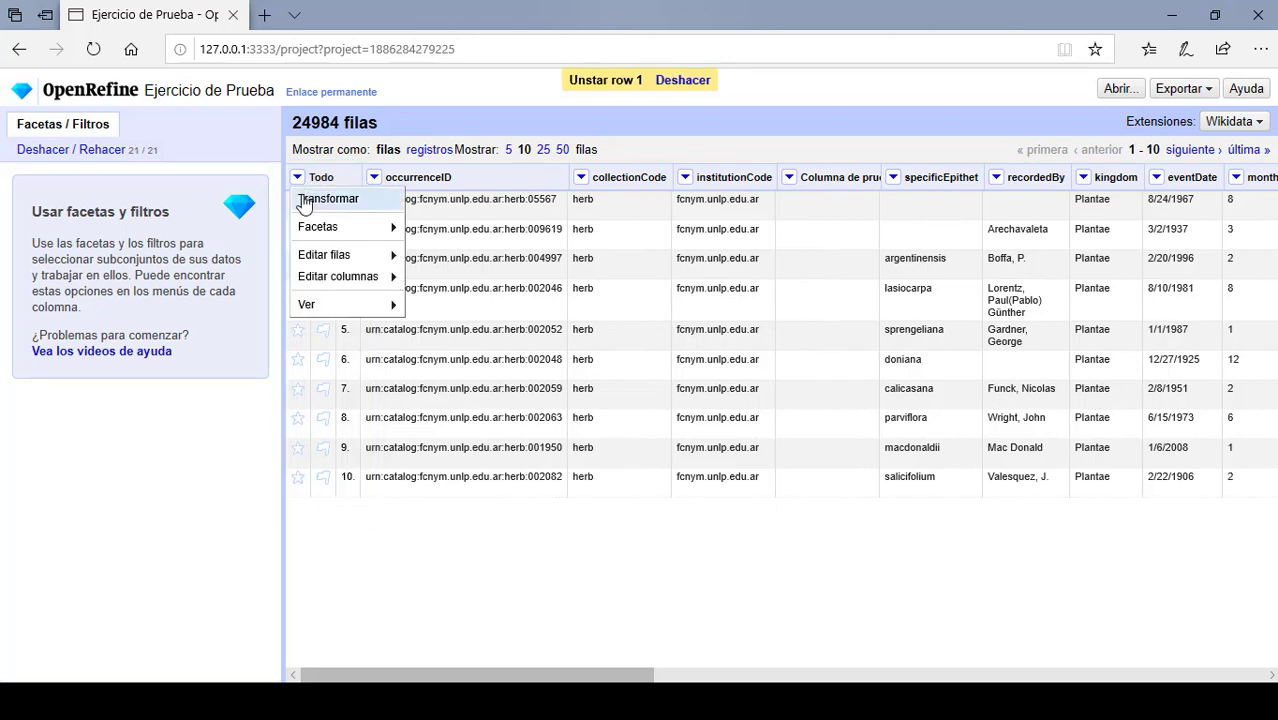
mouse_move(347, 256)
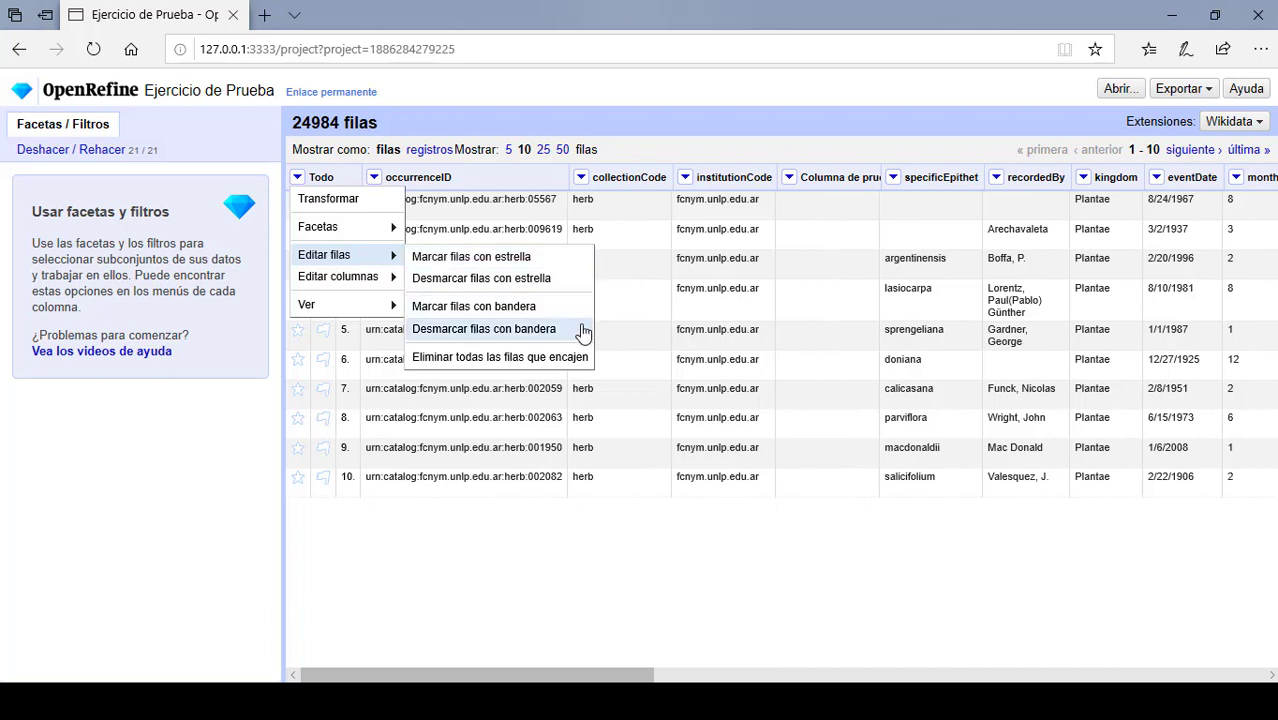
click(302, 177)
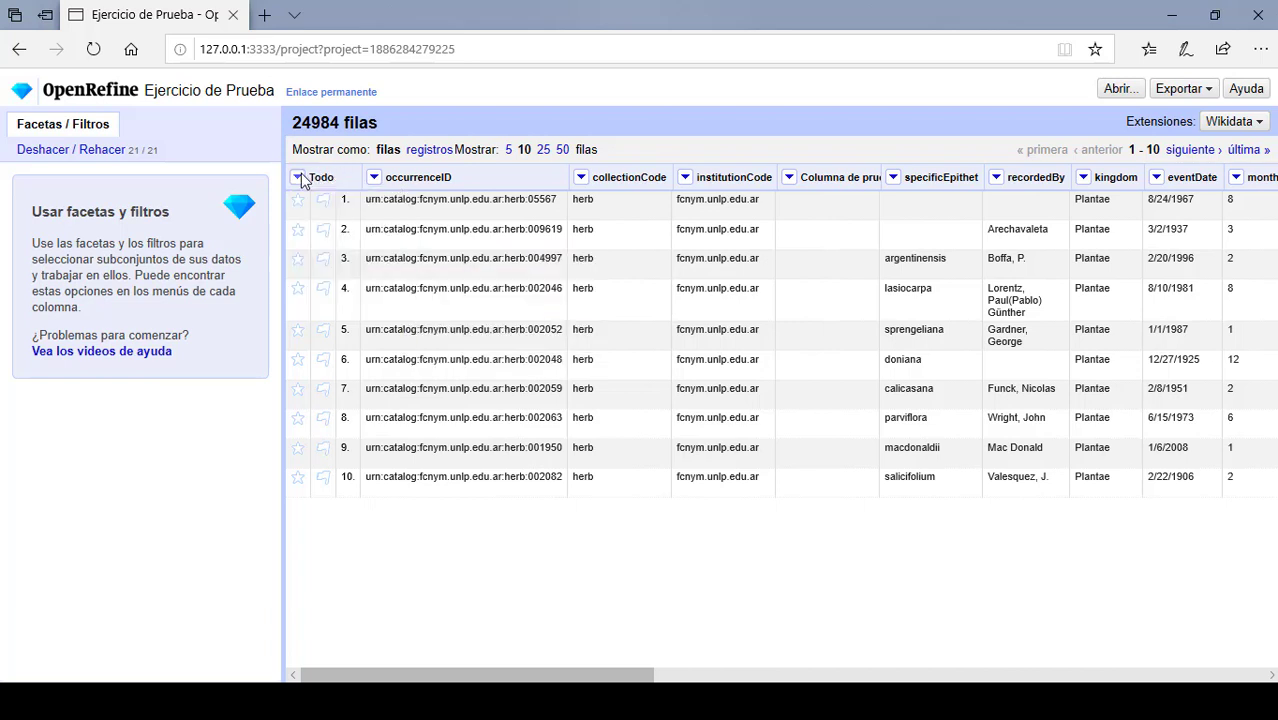
- Create a duplicates facet on the catalogNumber column and filter to the rows whose value is true
drag(598, 675, 1210, 681)
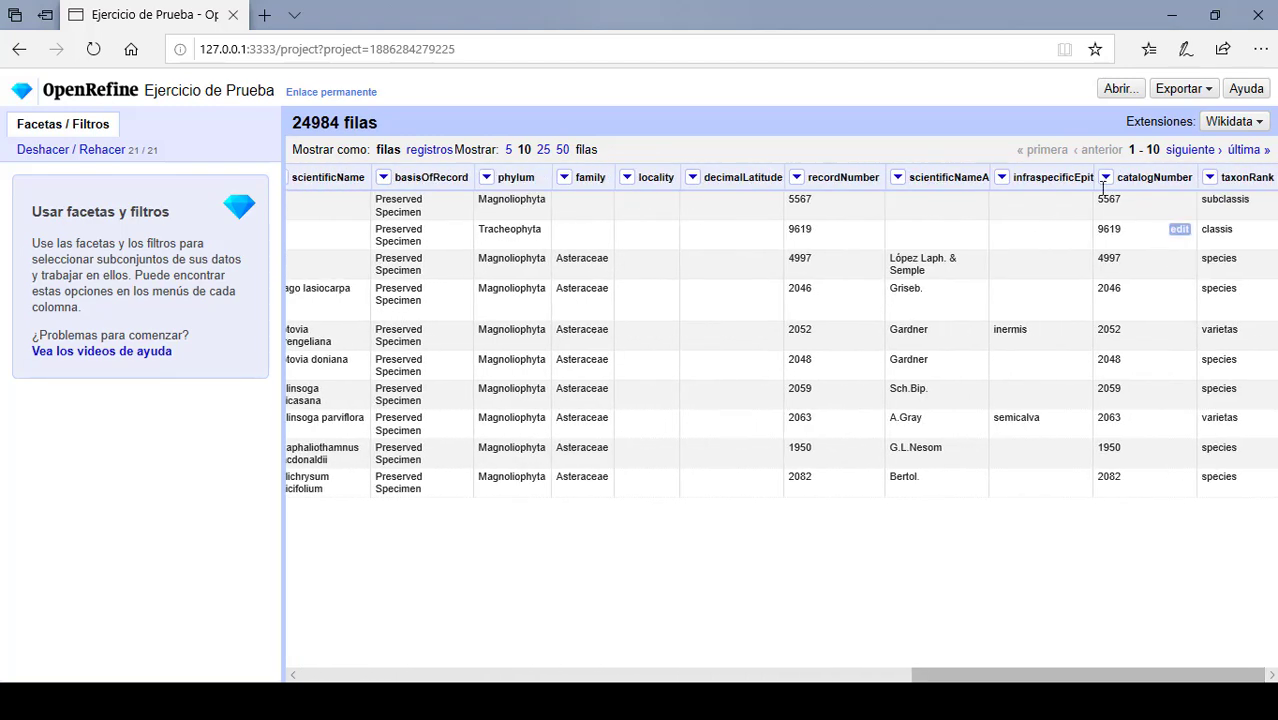
click(1105, 178)
mouse_move(1112, 199)
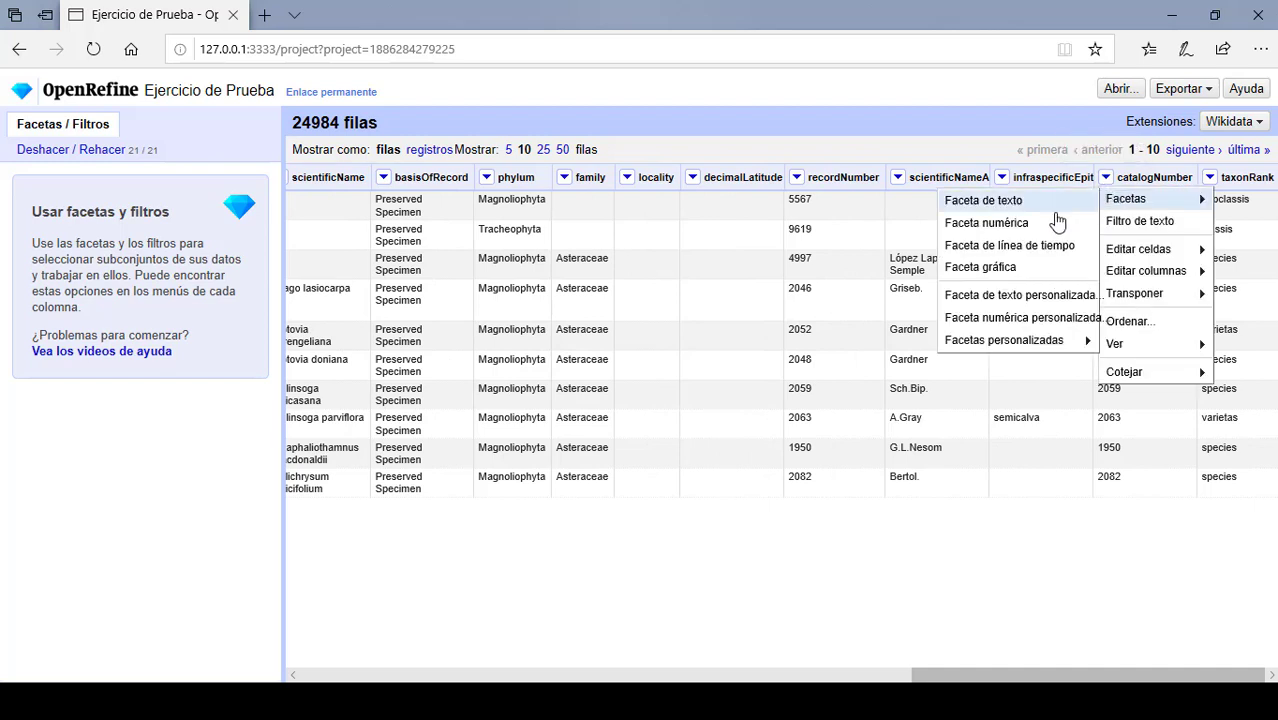
mouse_move(1010, 340)
click(907, 371)
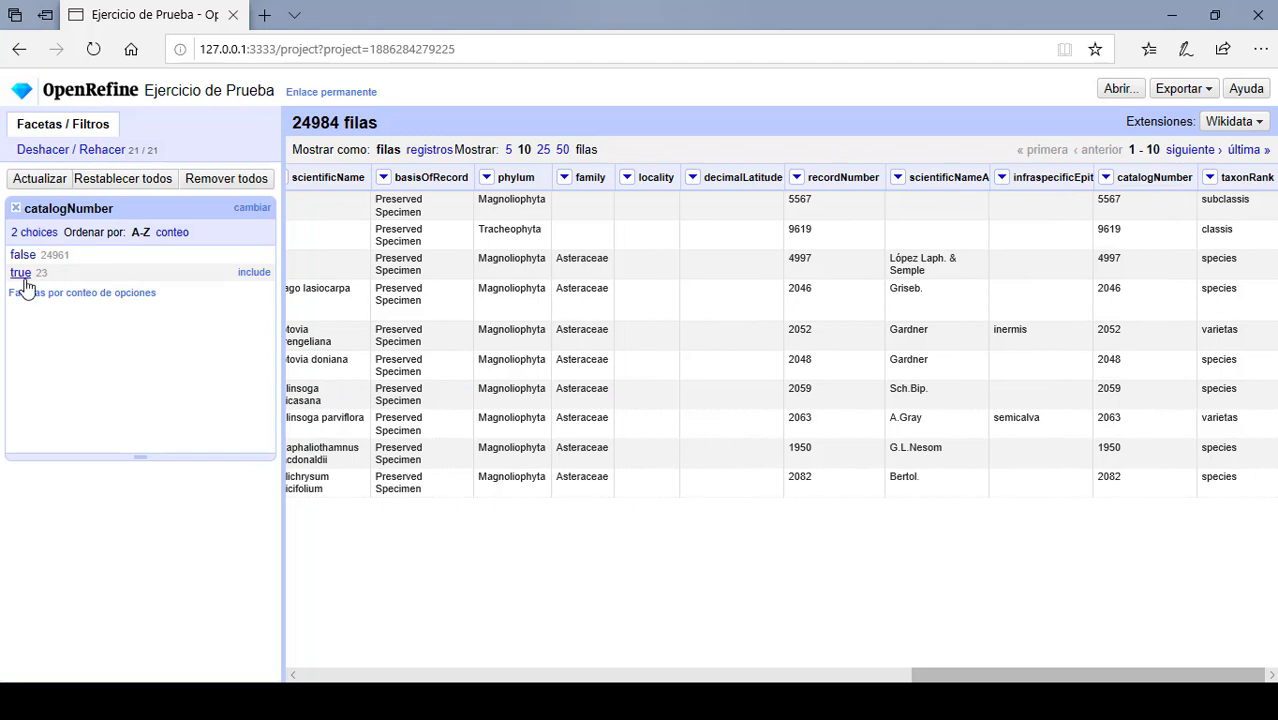
click(20, 276)
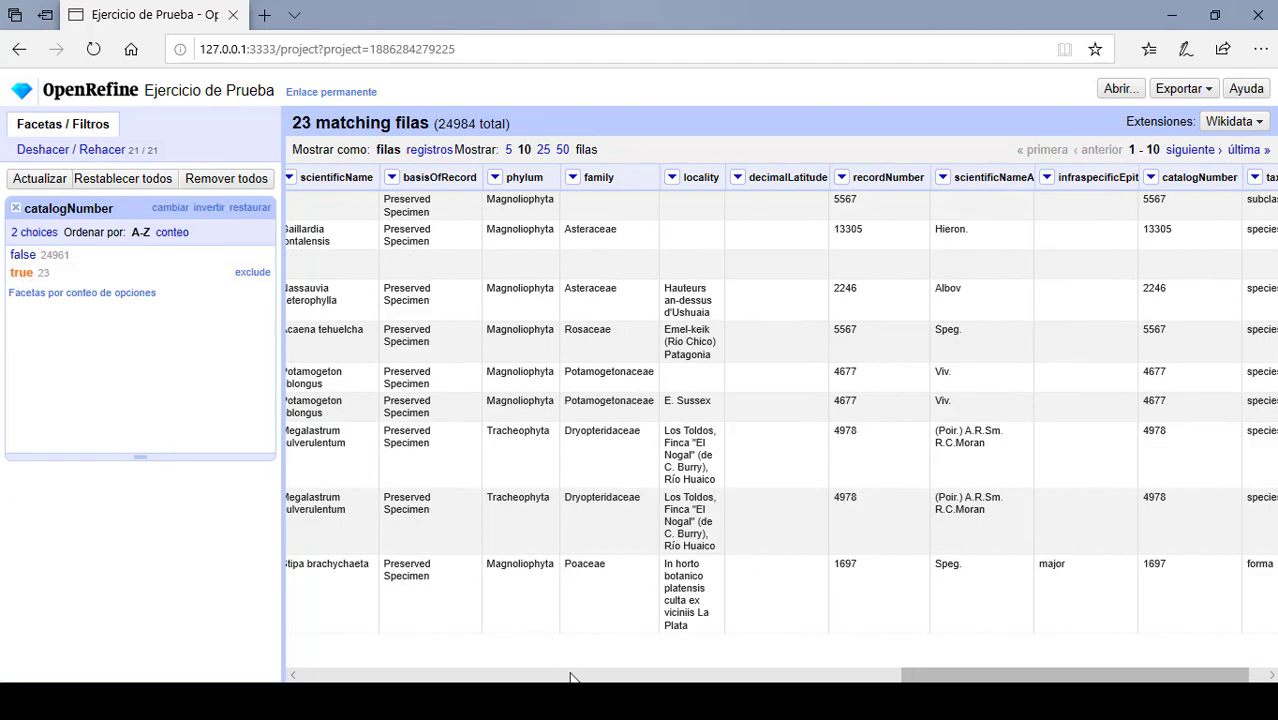
- Flag all rows with duplicate catalogNumber values and remove the facet
drag(965, 678, 363, 676)
click(297, 177)
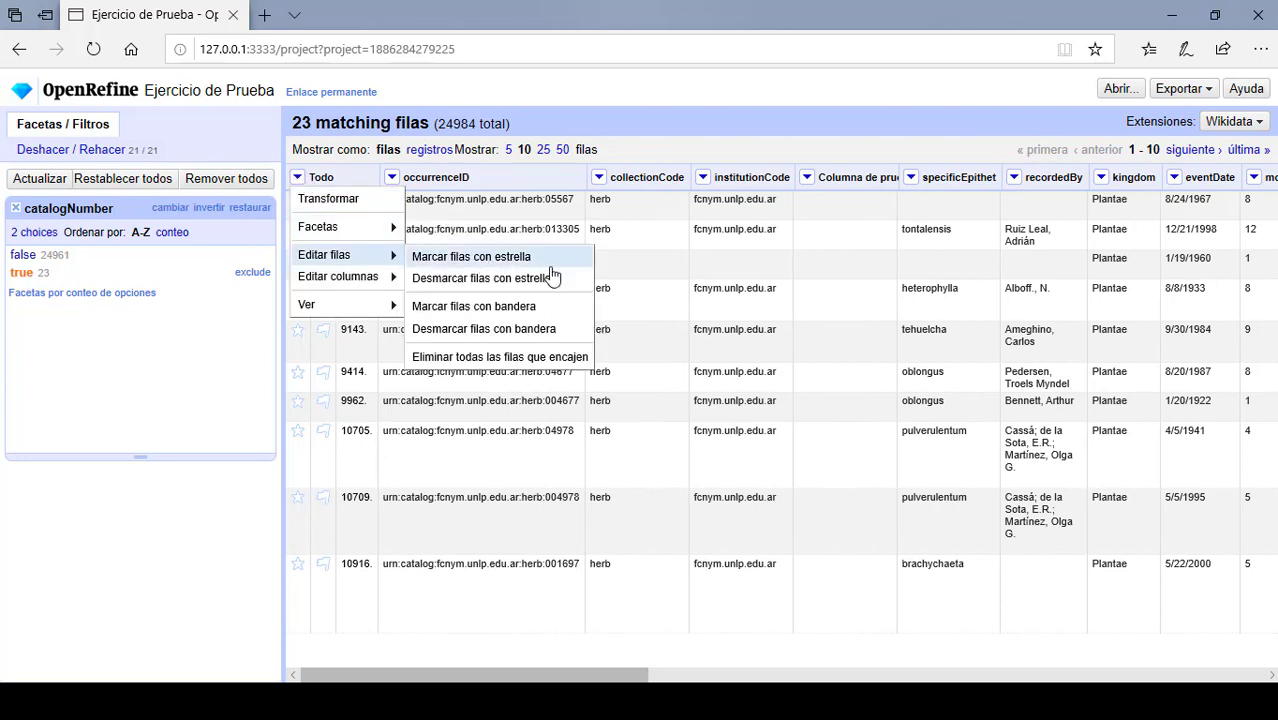
click(568, 306)
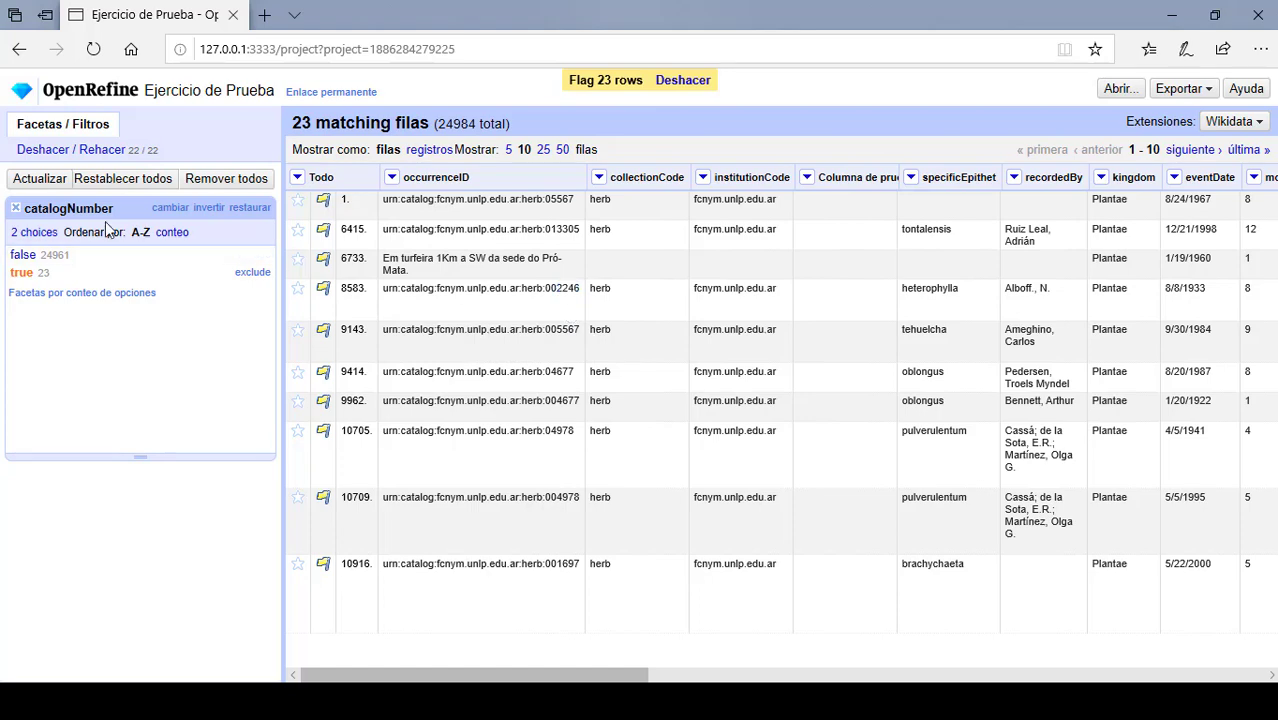
click(15, 208)
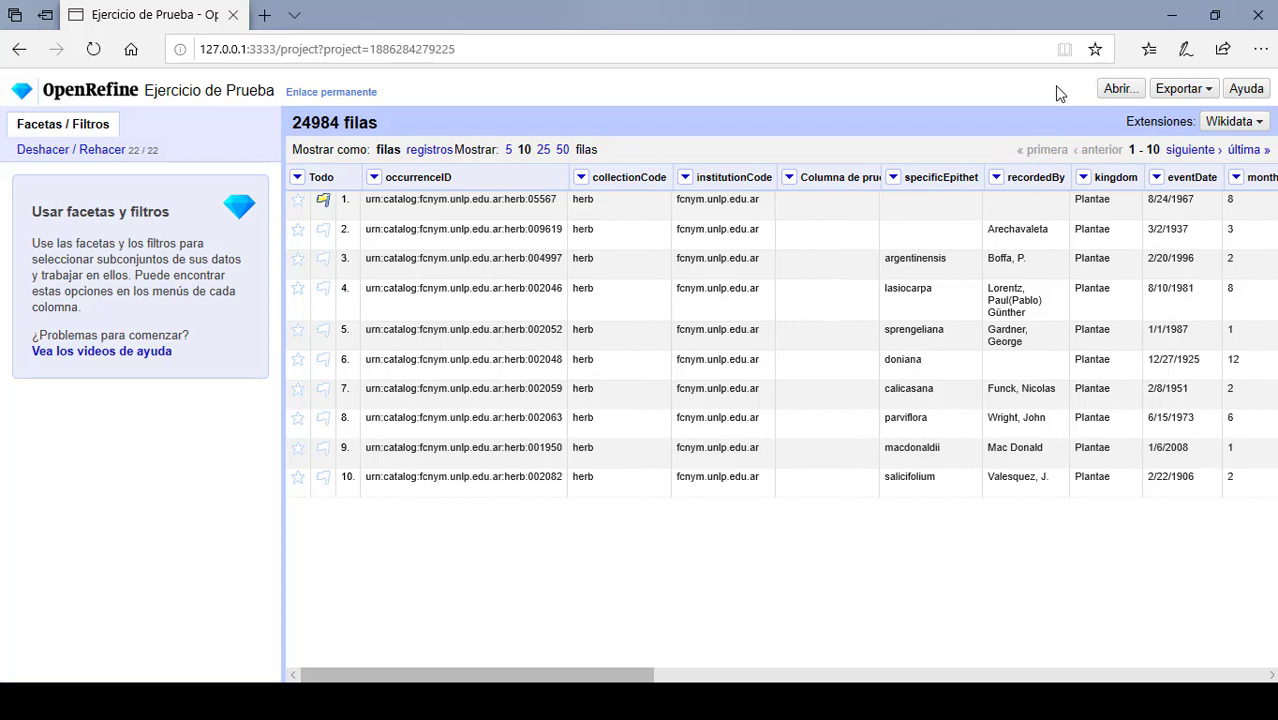
- Export the whole project locally and save the Ejercicio-de-Prueba.openrefine.tar.gz file
click(1210, 92)
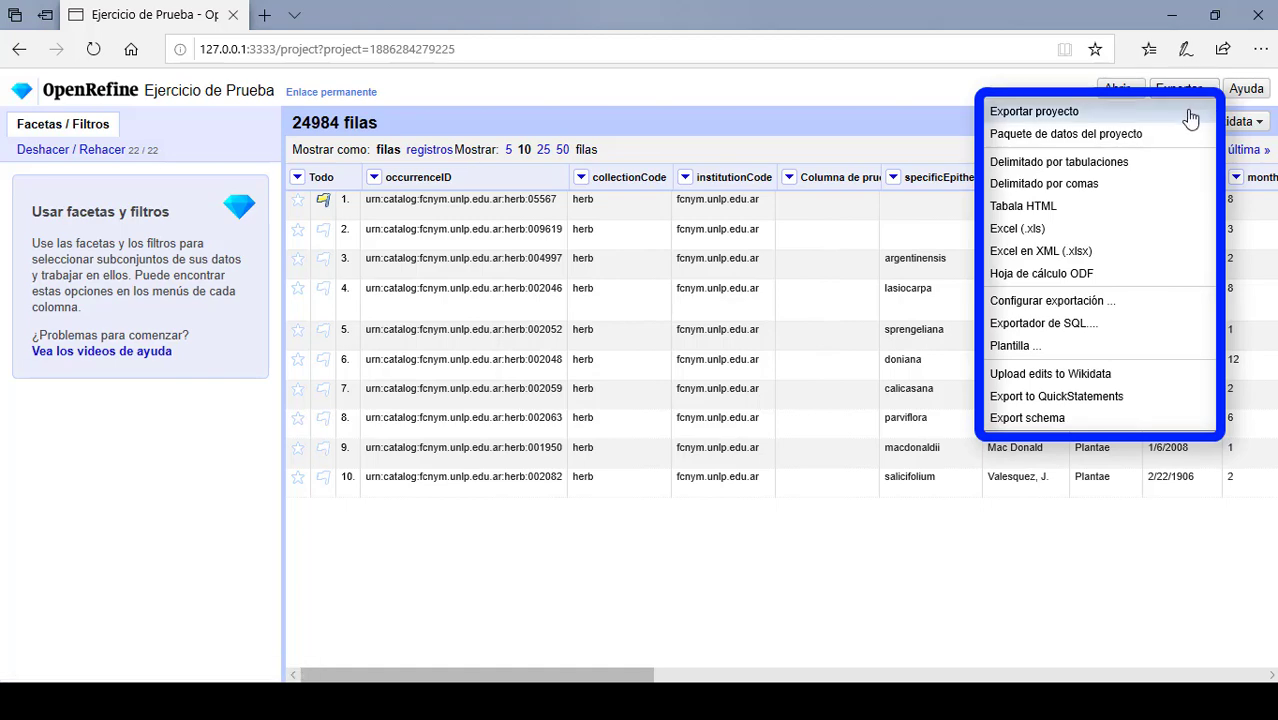
click(1191, 114)
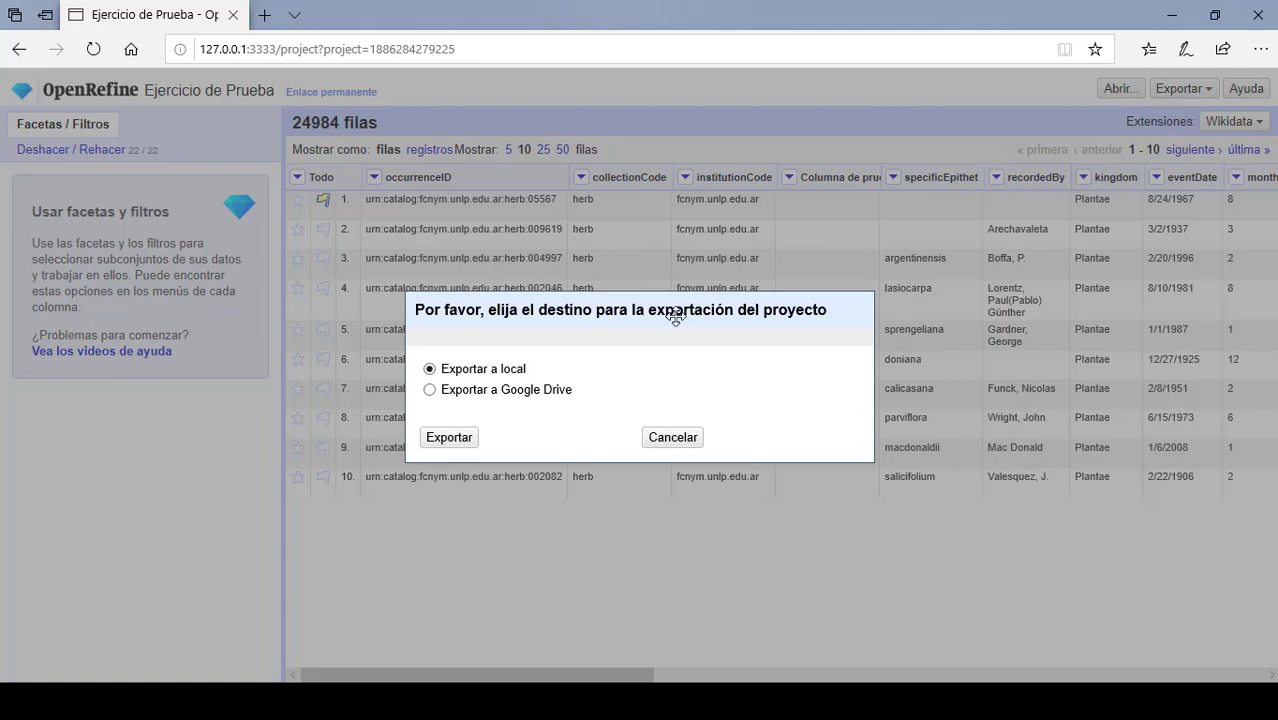
click(450, 438)
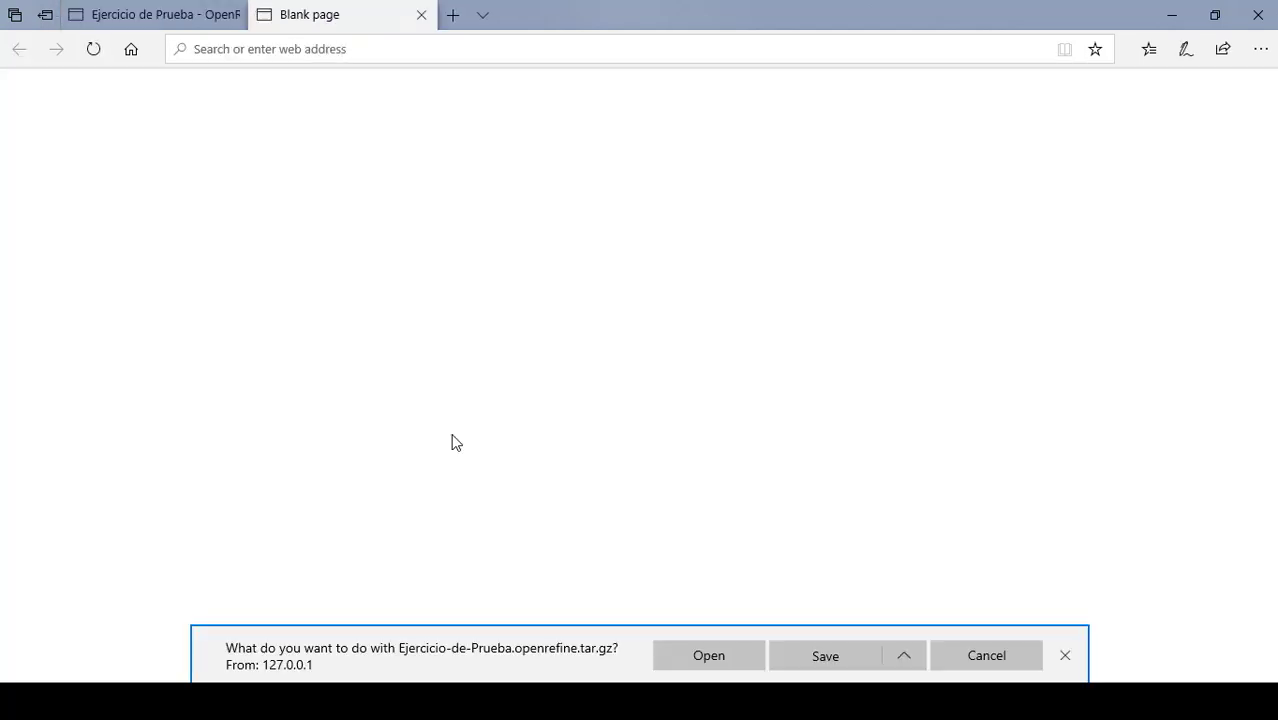
click(862, 662)
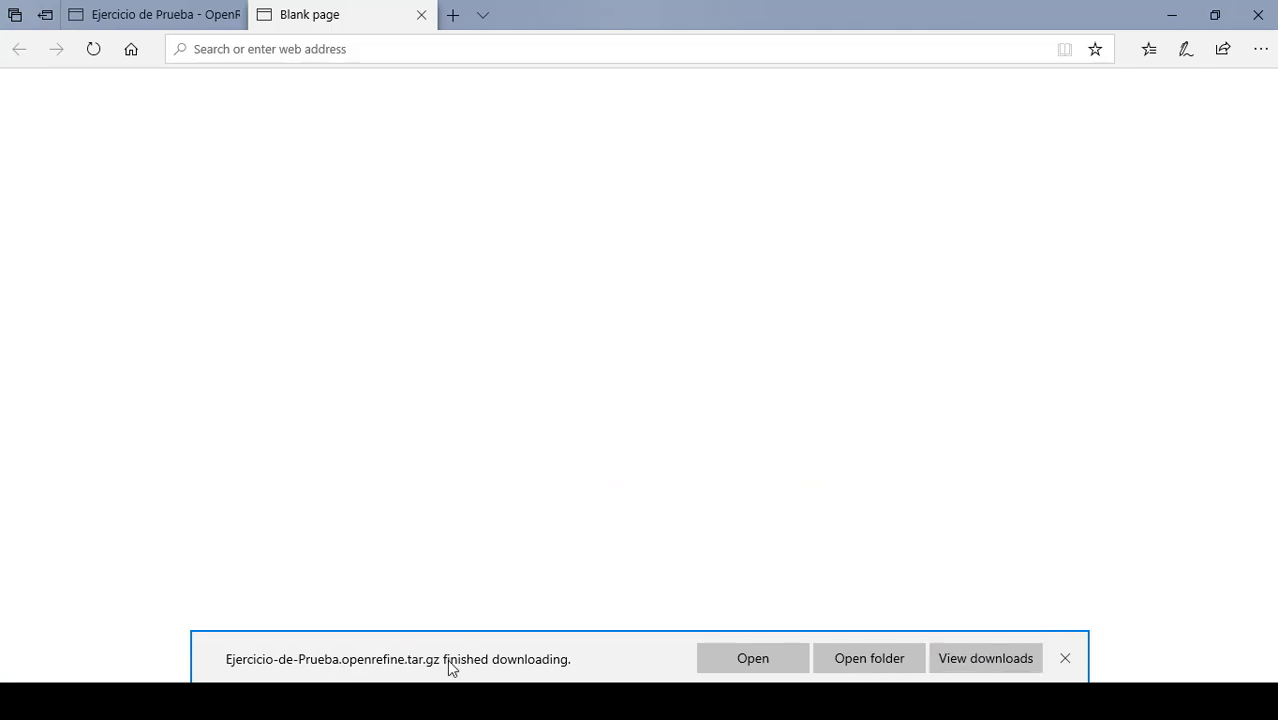
- Return to the project and export its data as a comma-separated file, up to the download prompt
click(172, 18)
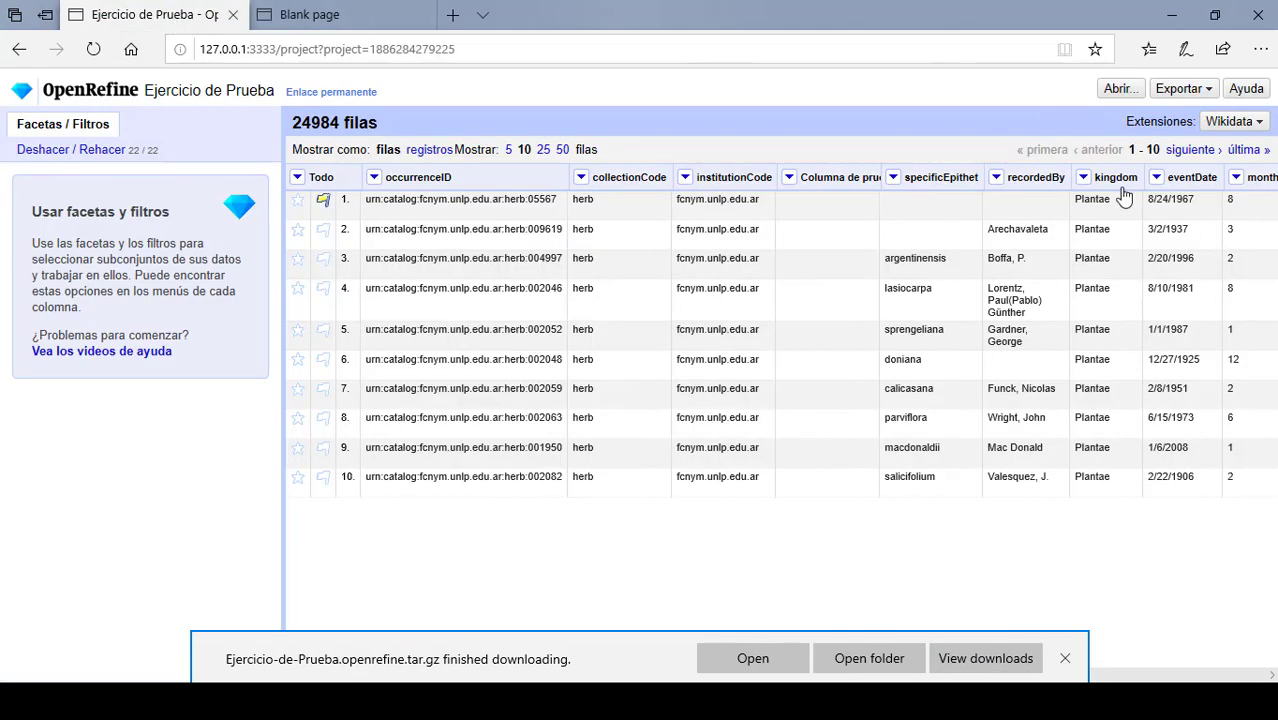
click(1186, 90)
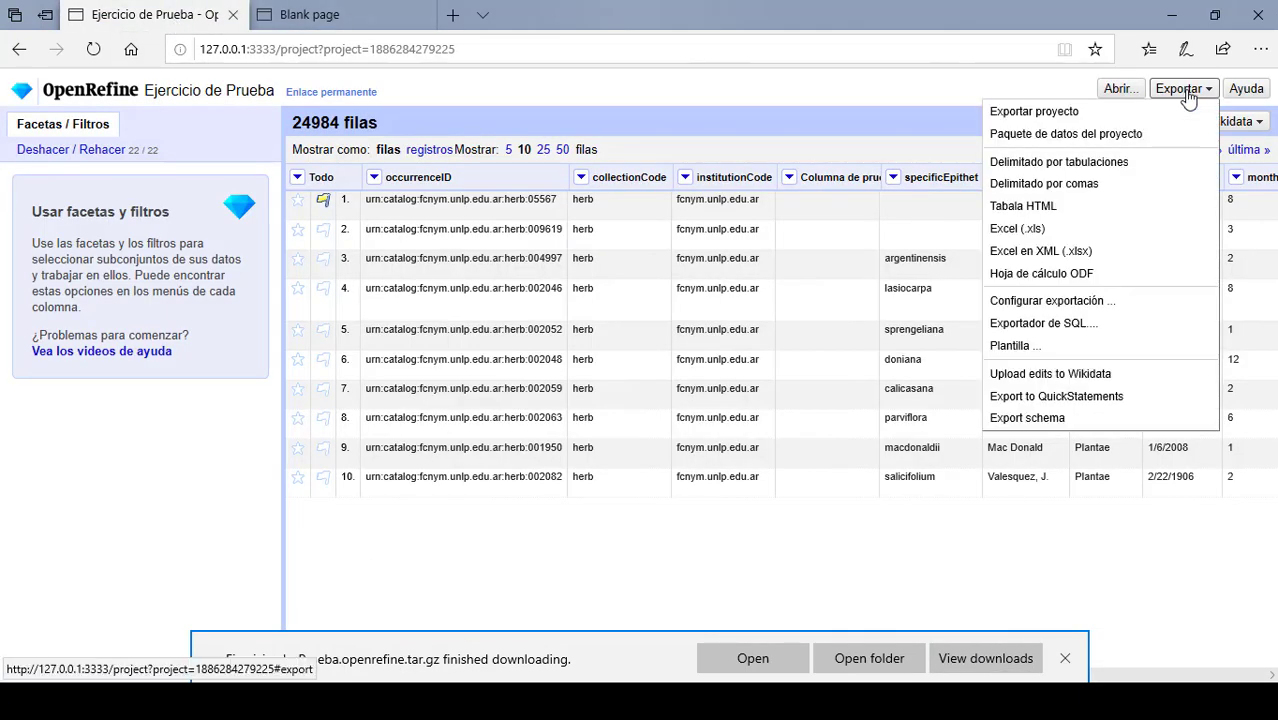
click(1146, 191)
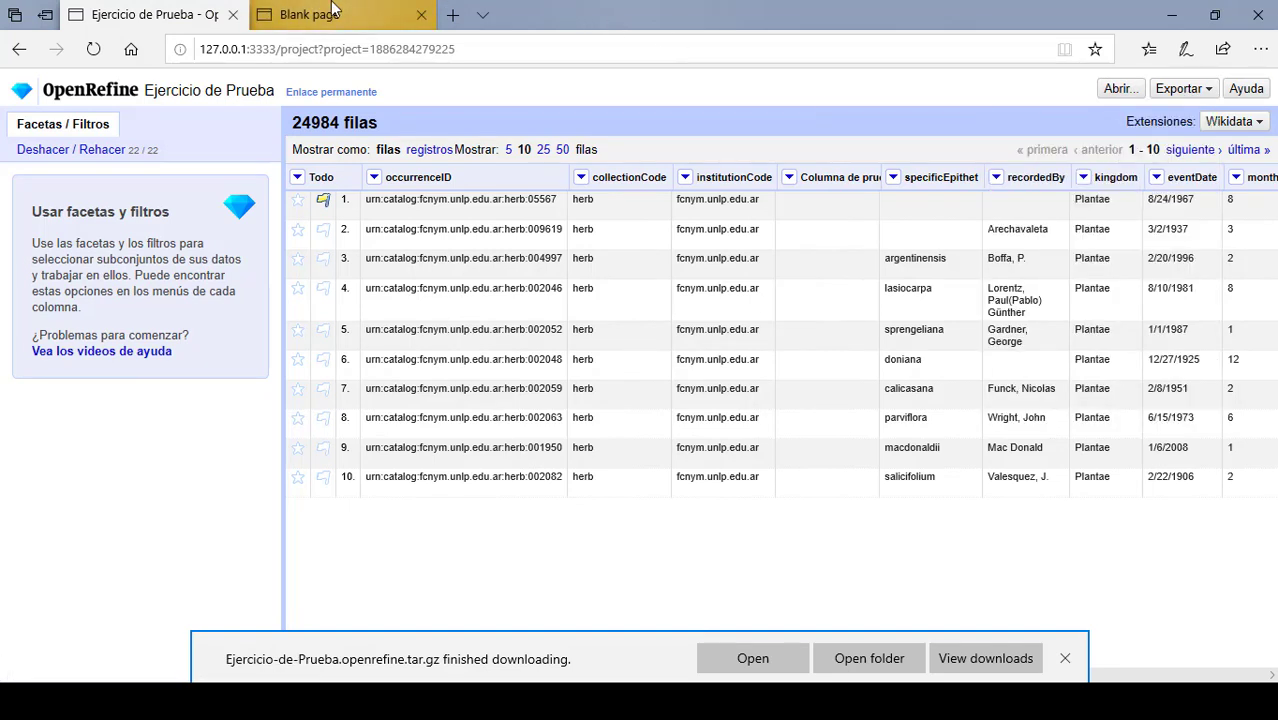
click(335, 10)
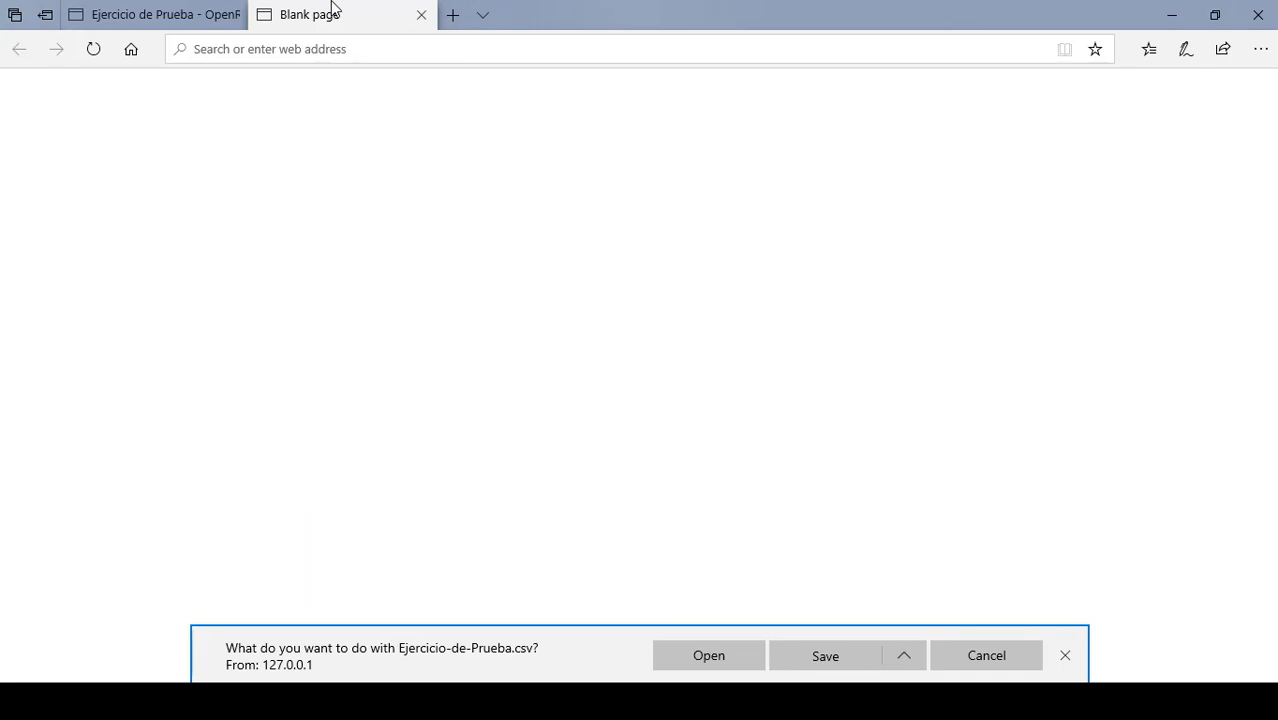
- Preview the custom tabular export in tab-separated (TSV) format, dismiss the pending CSV download and cancel the custom exporter
click(180, 12)
click(1205, 90)
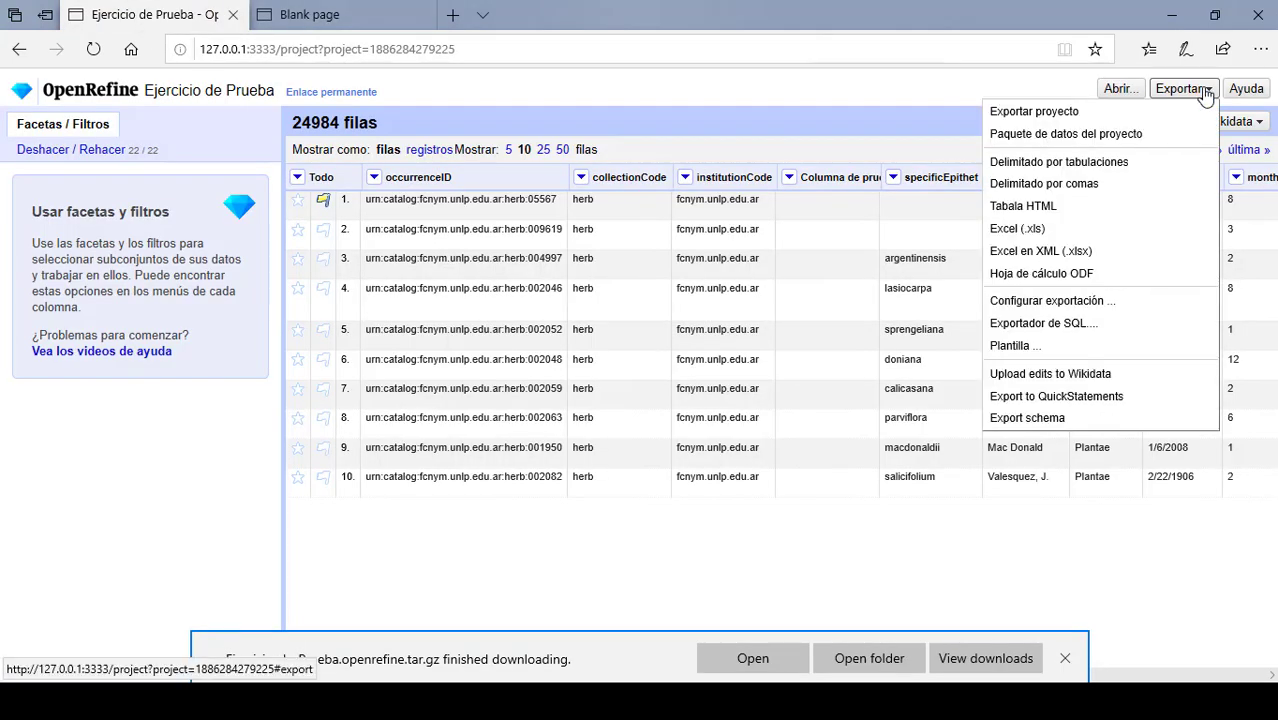
click(1179, 309)
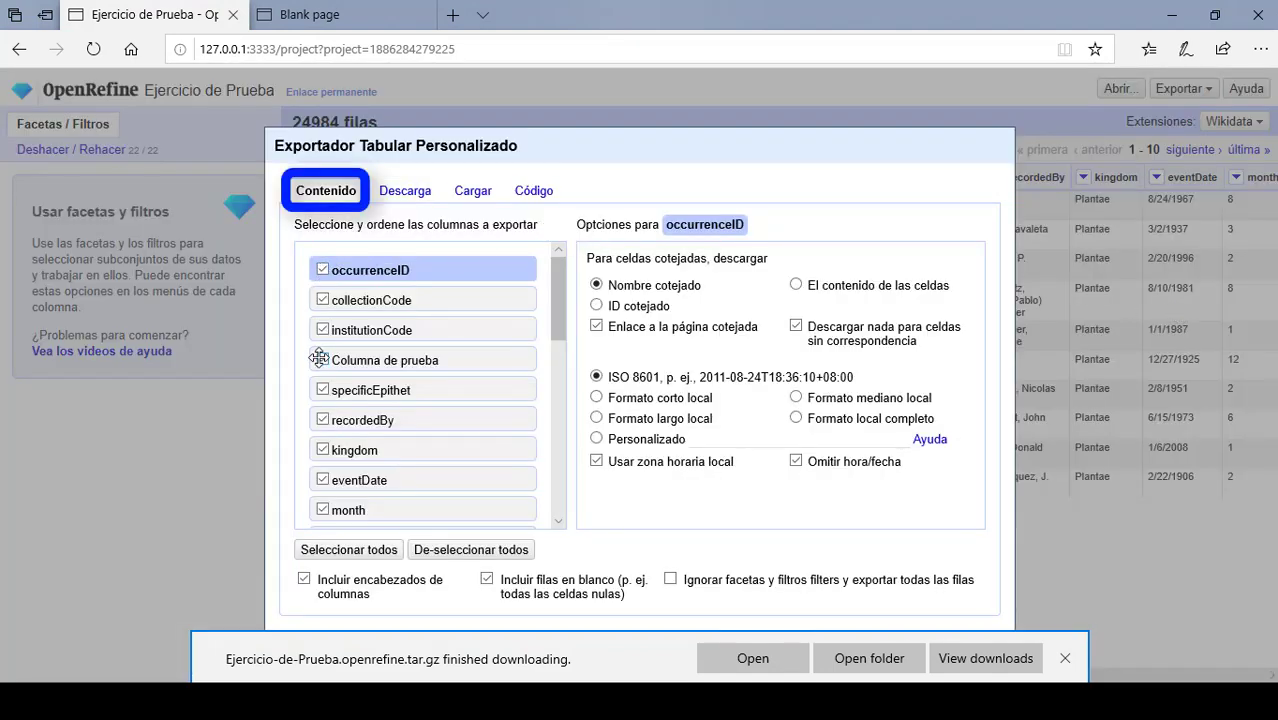
click(421, 192)
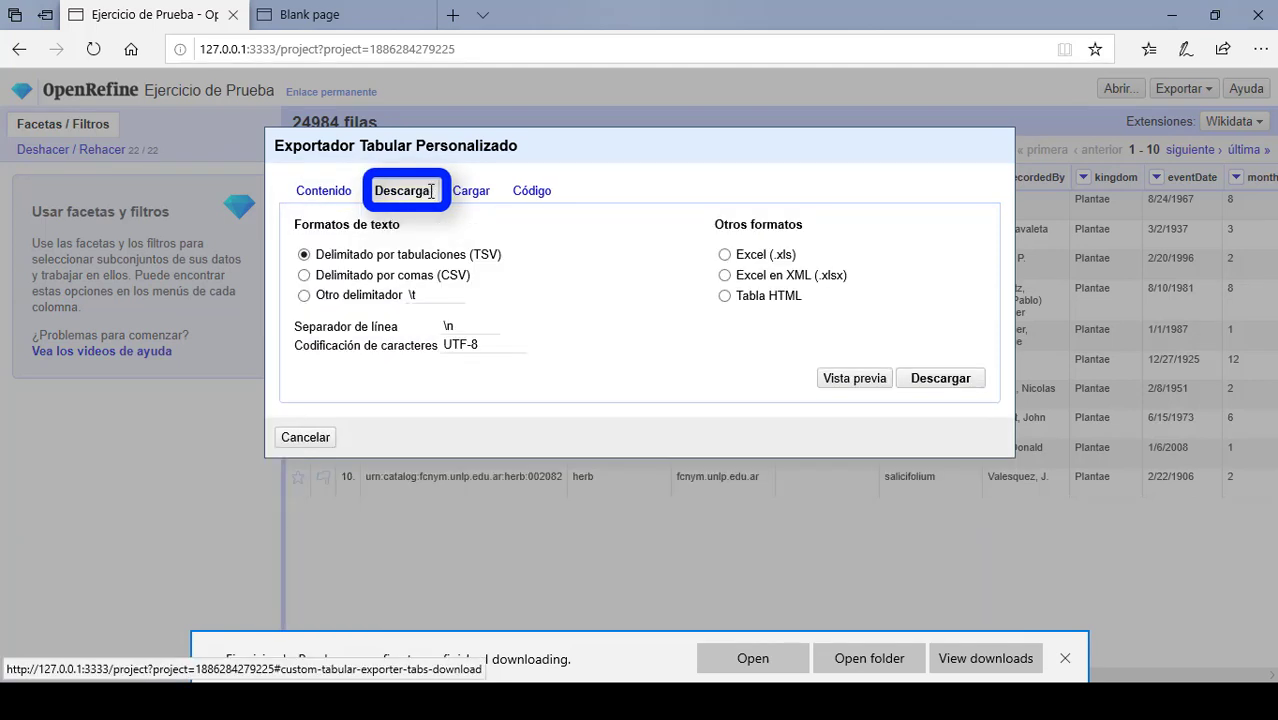
click(866, 380)
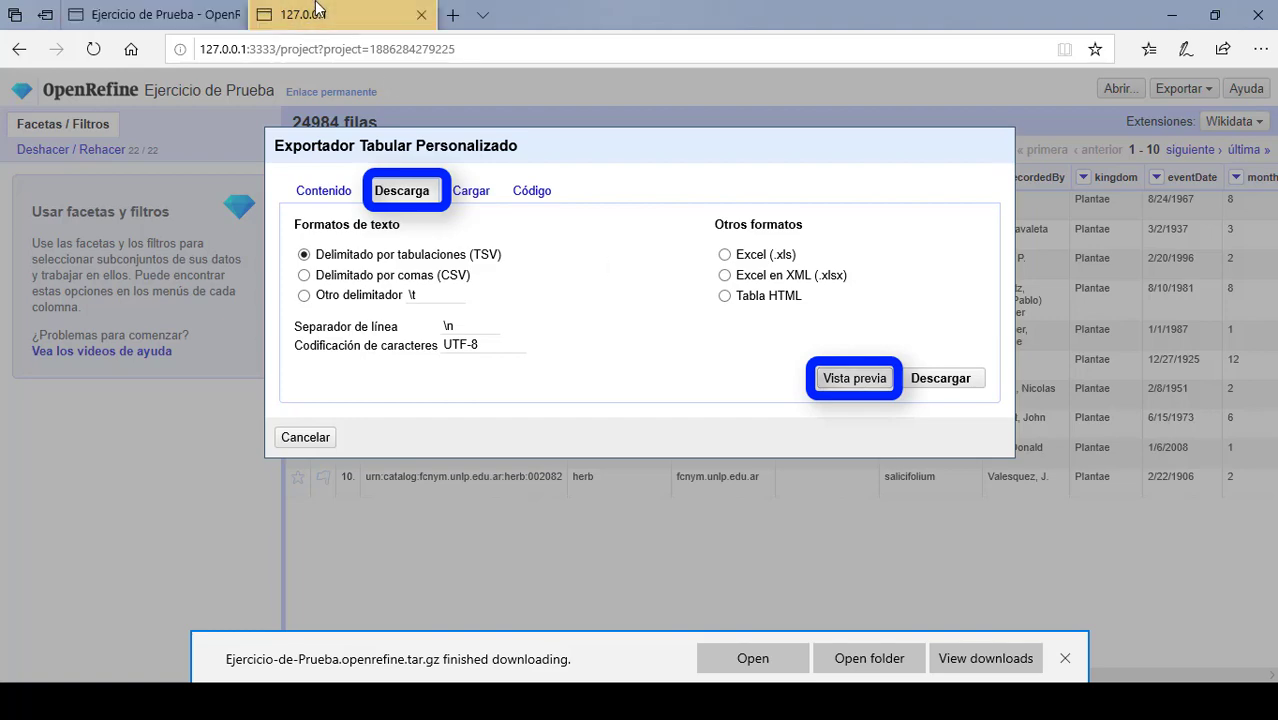
click(316, 12)
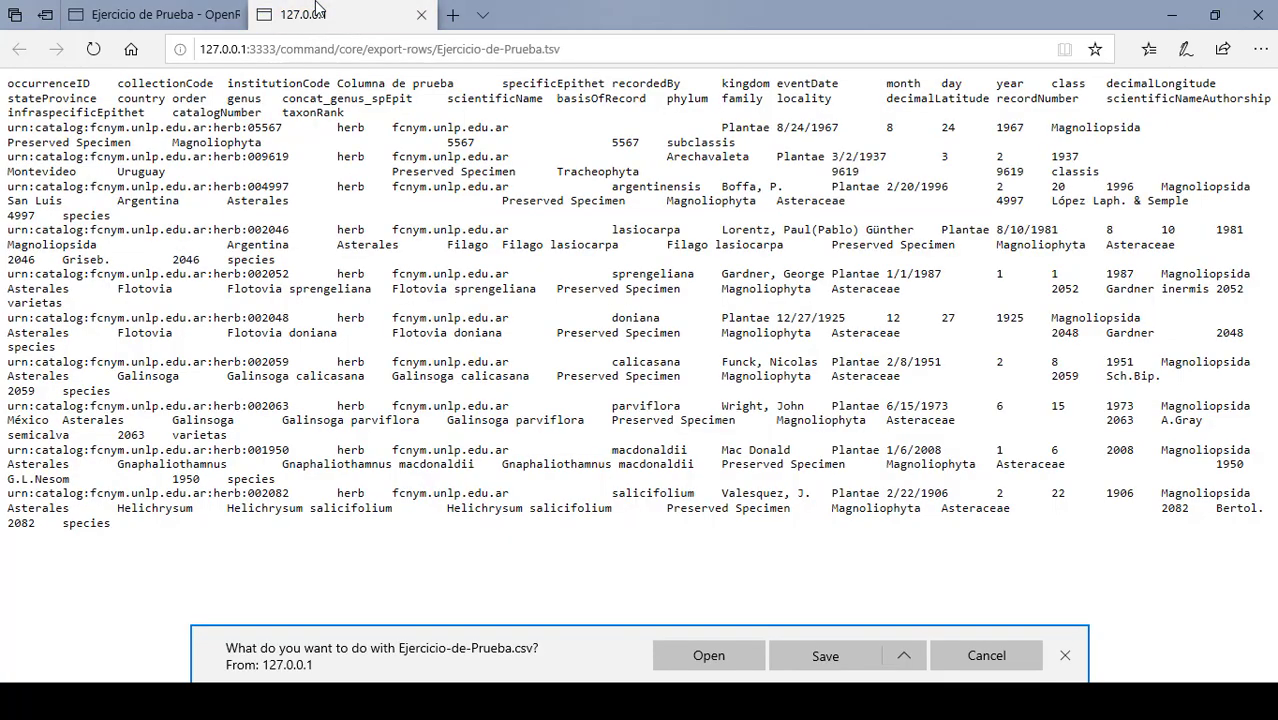
click(1066, 657)
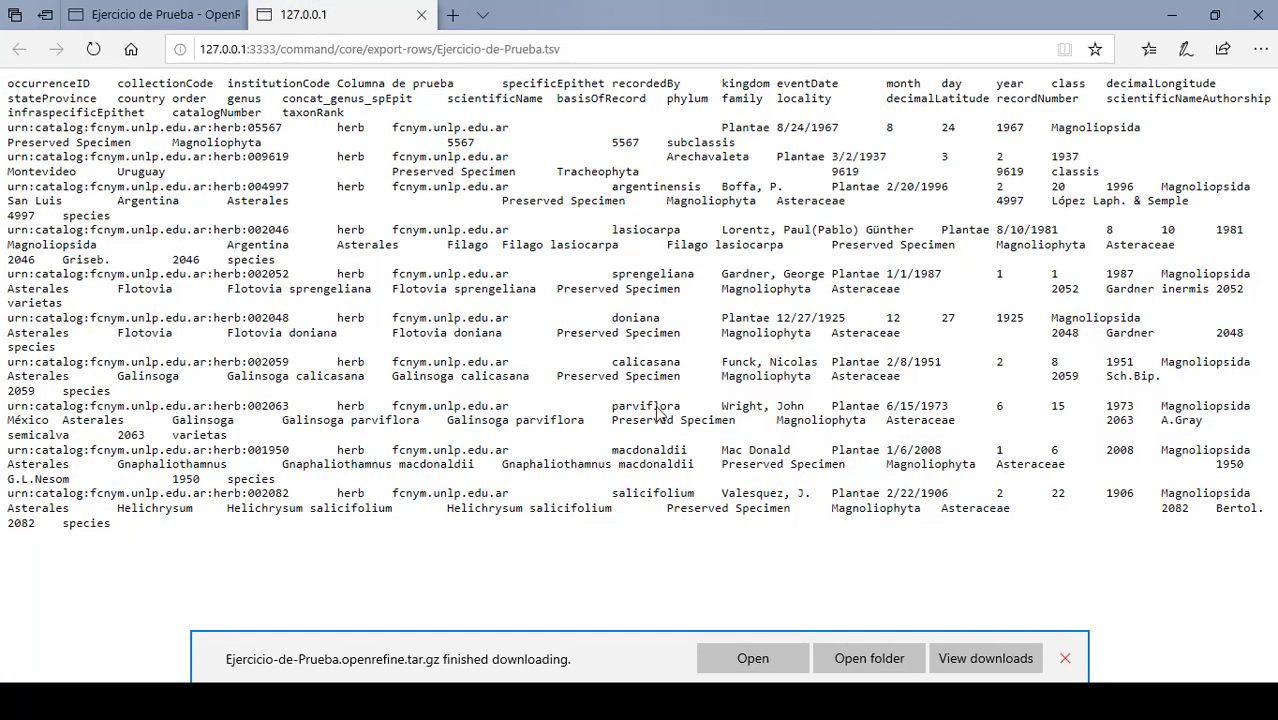
key(ctrl+shift+Tab)
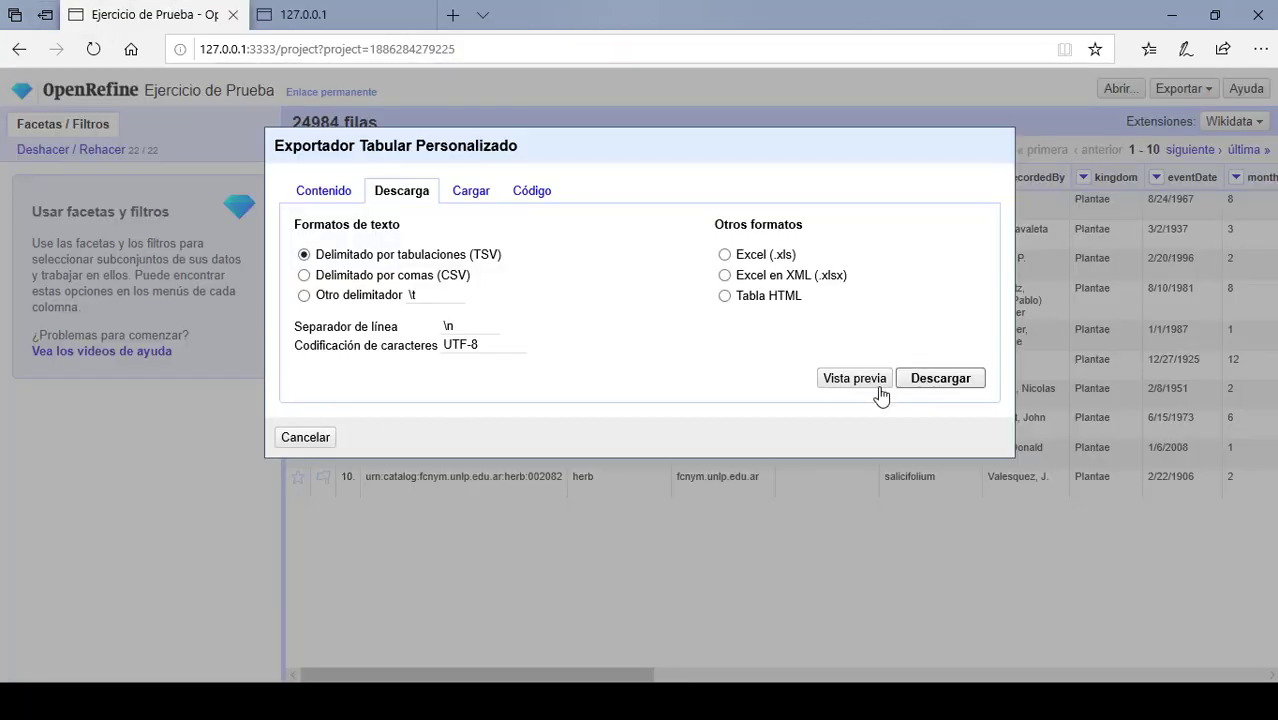
click(289, 441)
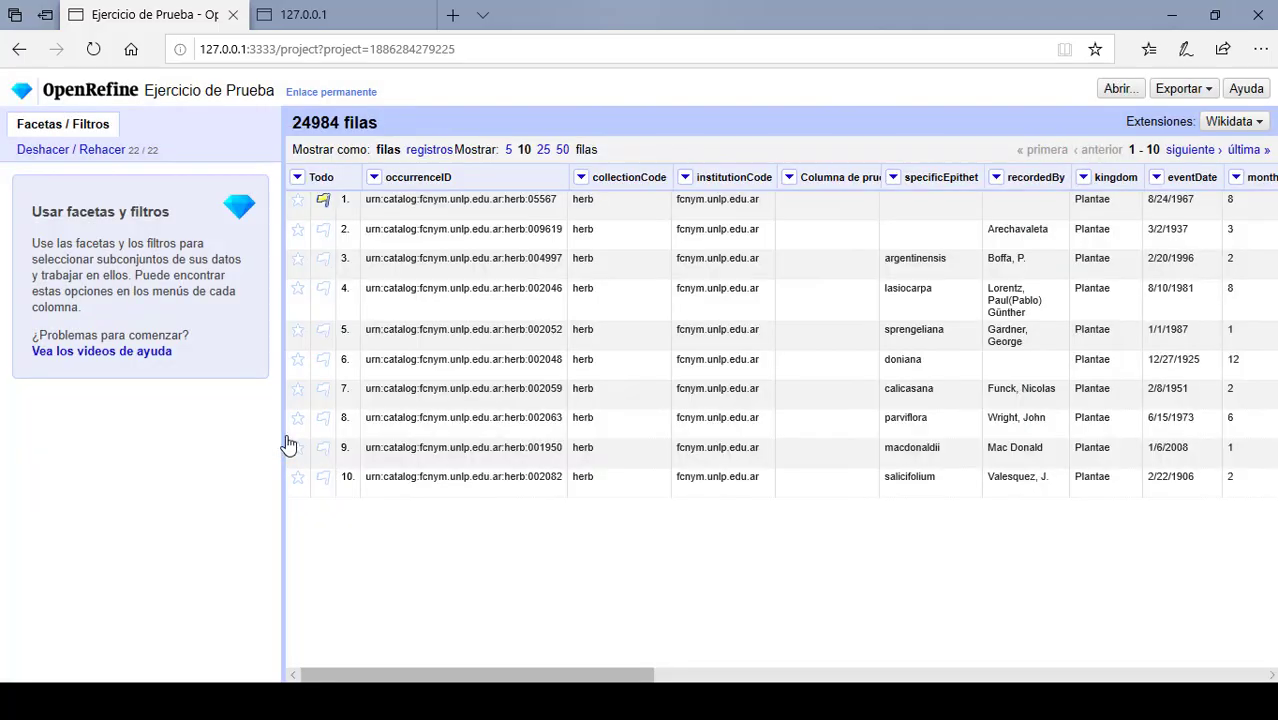